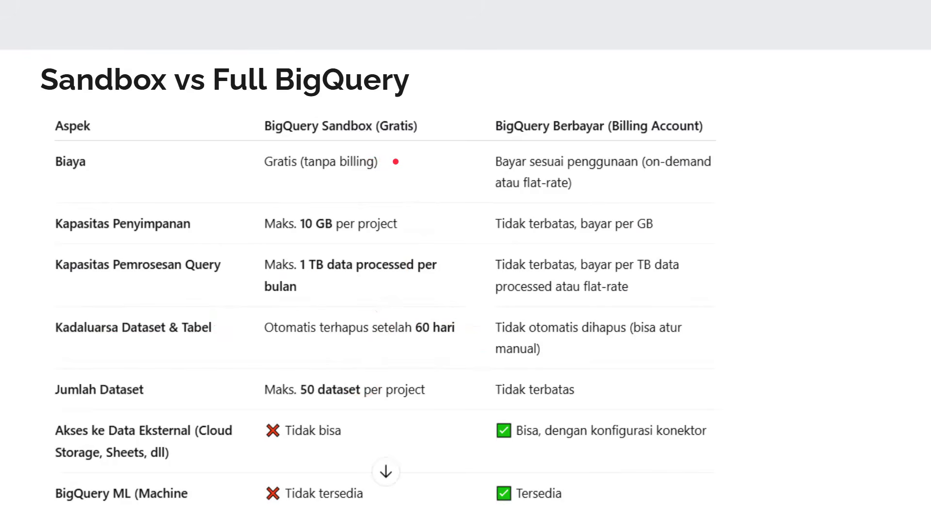
Present the slides on the thelook_ecommerce dataset and its tables up to Studi Kasus, and end the slideshow
key("Right")
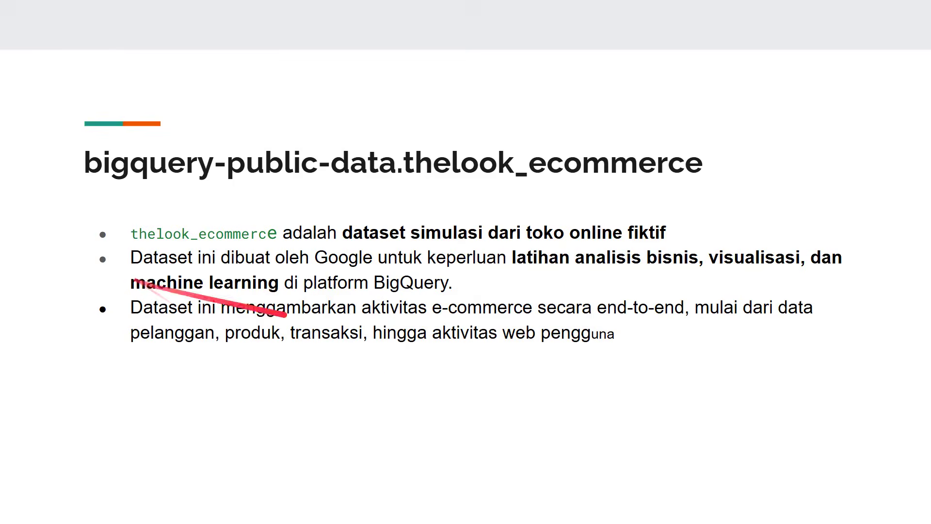
key("Right")
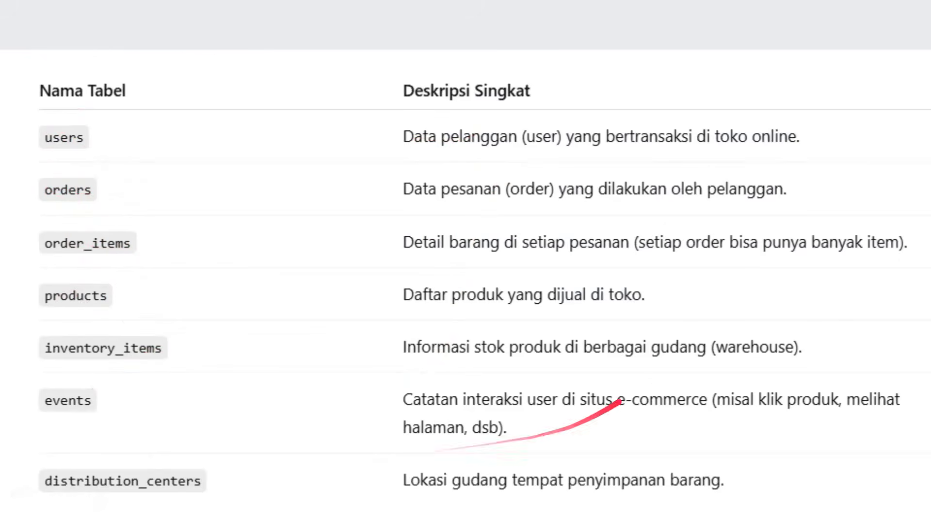
key("Right")
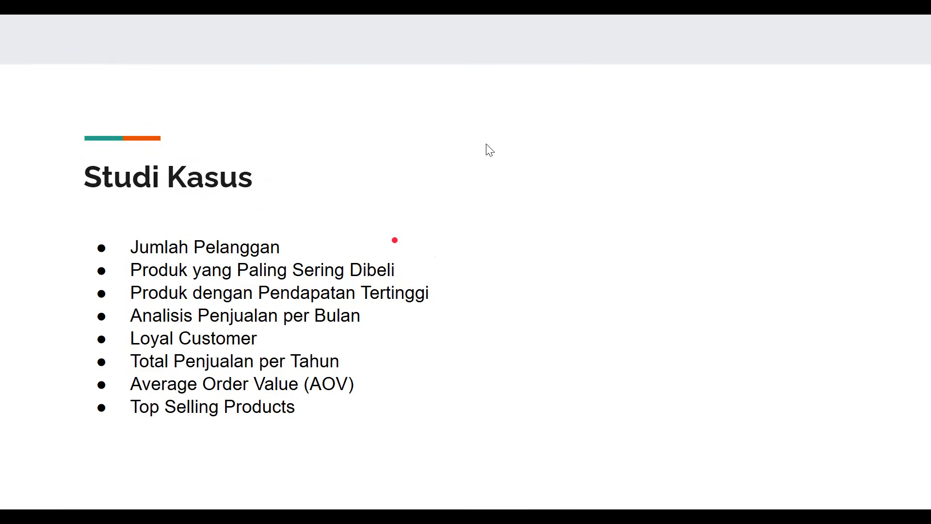
key("Escape")
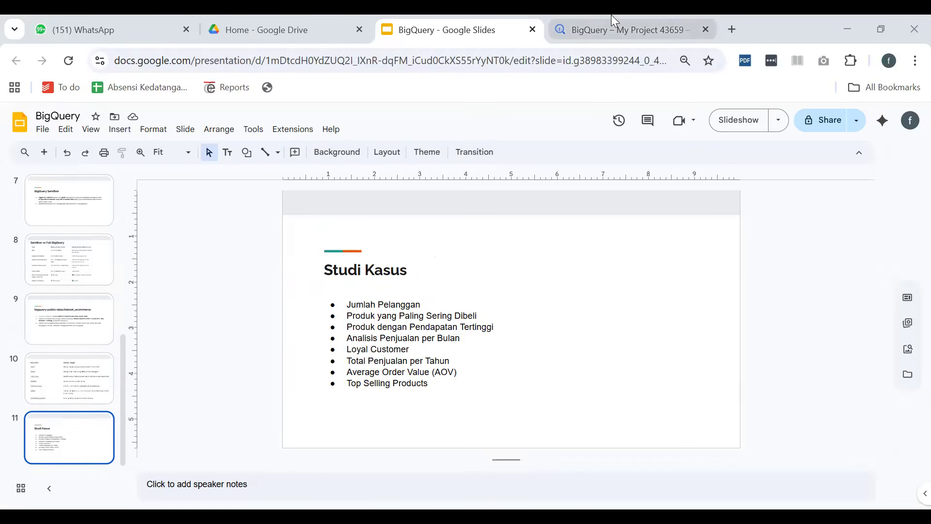
left_click(612, 28)
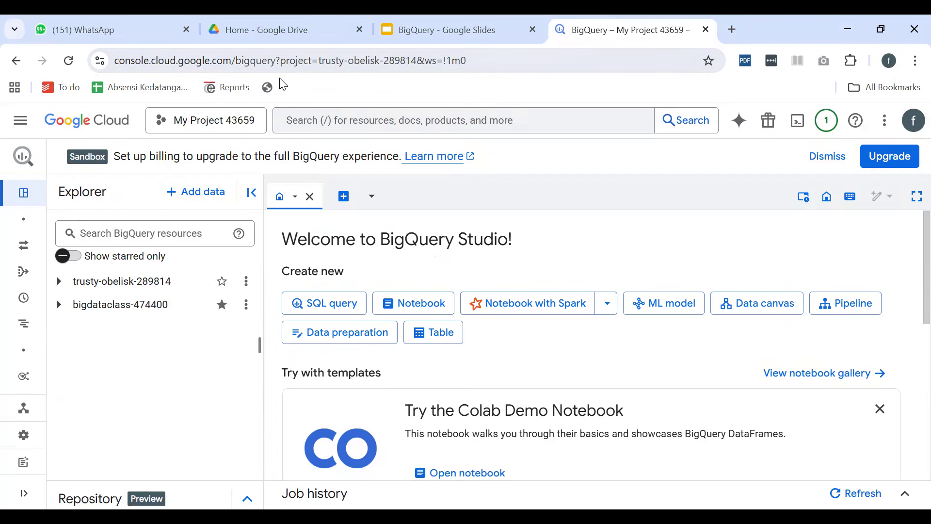
left_click_drag(273, 62, 464, 77)
type("y")
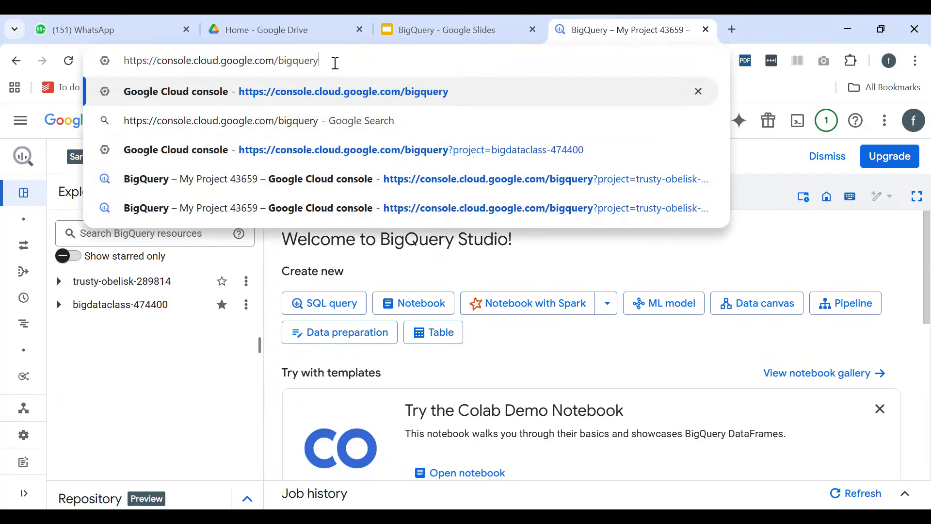
key("Return")
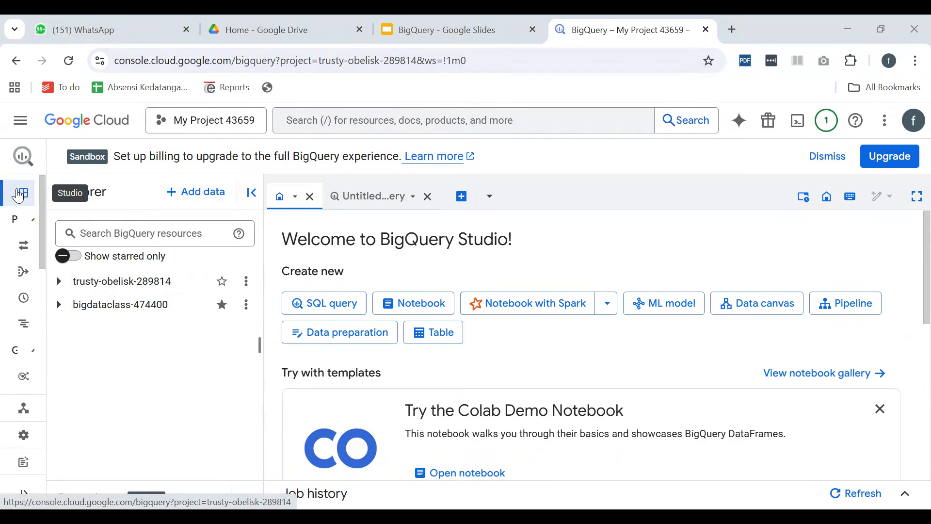
mouse_move(24, 193)
scroll(117, 329, "down", 2)
scroll(118, 329, "up", 5)
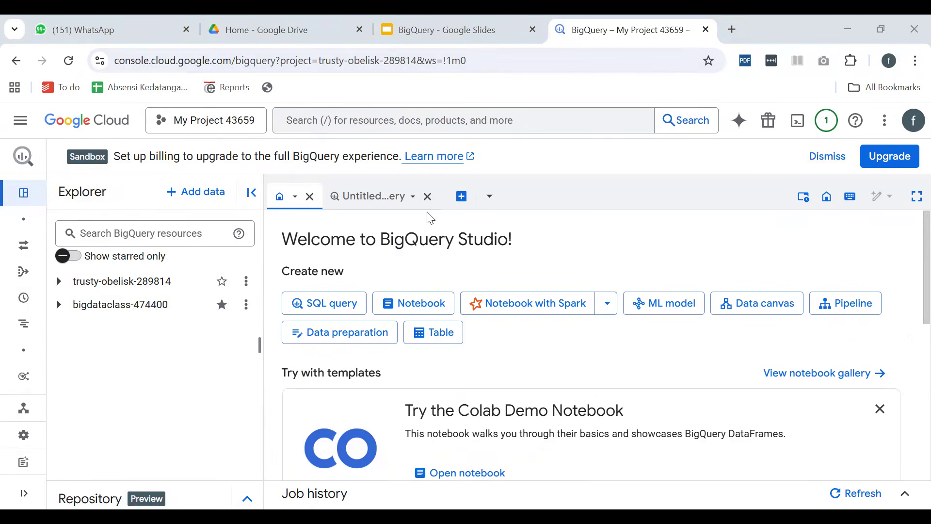
left_click(206, 125)
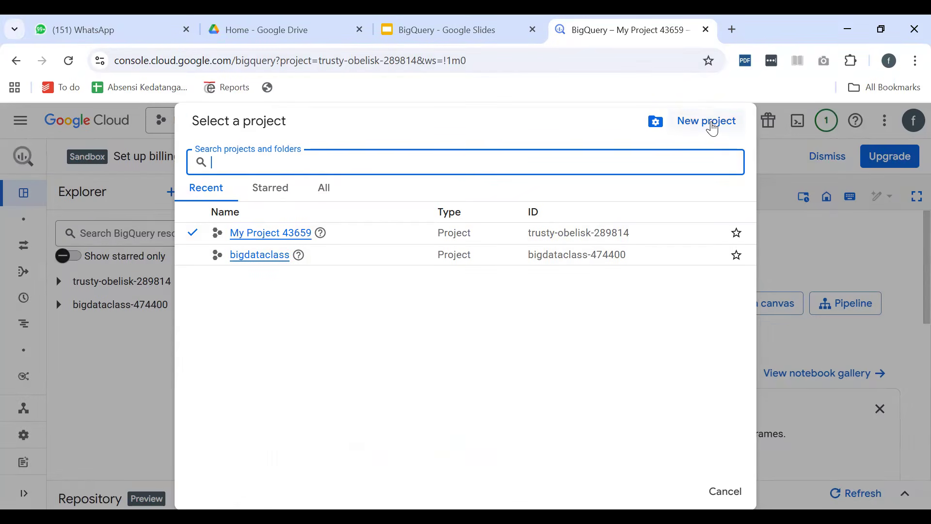
left_click(789, 220)
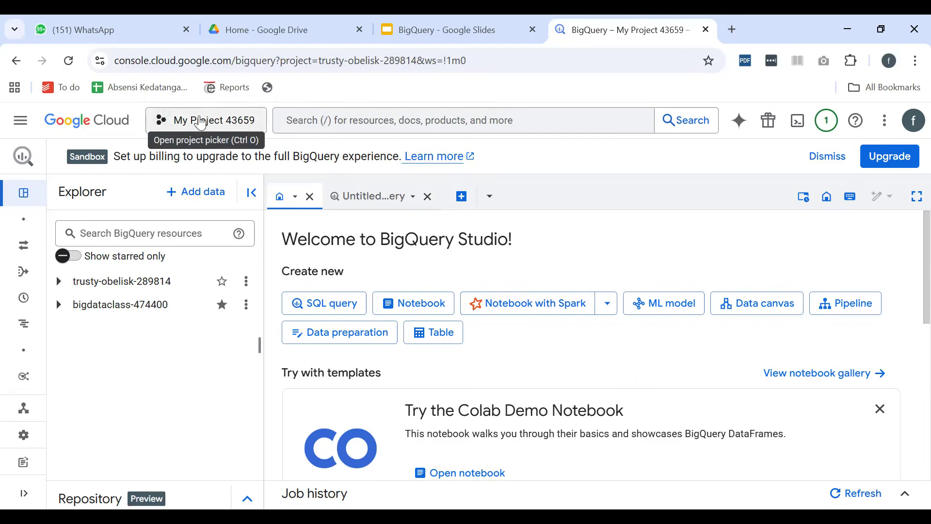
Create a new Google Cloud project named dwhcloud with No organization as its location
left_click(207, 125)
left_click(707, 127)
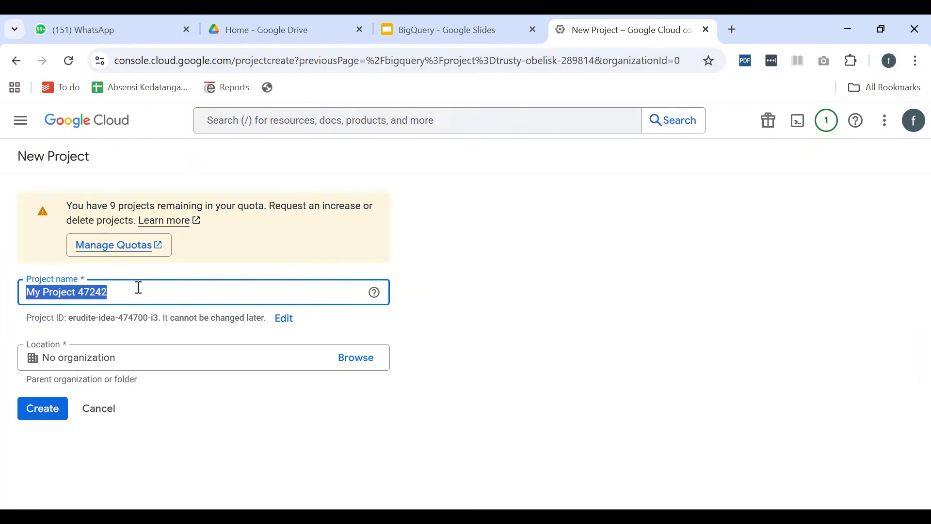
left_click(138, 288)
left_click_drag(138, 287, 6, 287)
type("da")
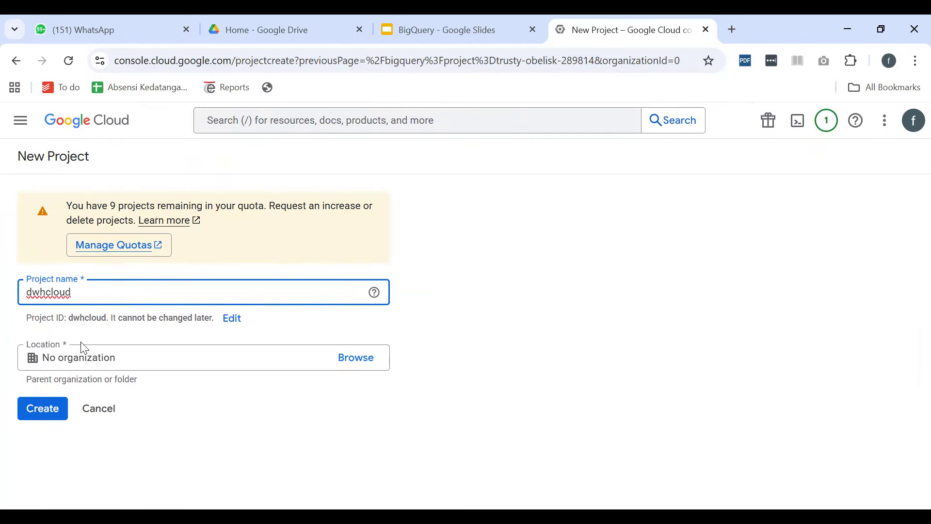
left_click(43, 409)
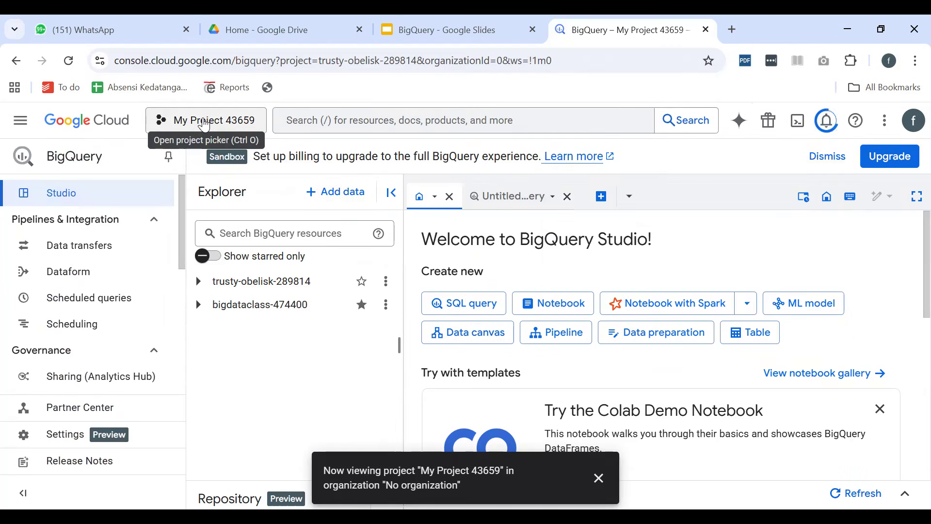
Check the notifications for the project creation and switch the console to the dwhcloud project
left_click(205, 125)
left_click(766, 151)
left_click(826, 119)
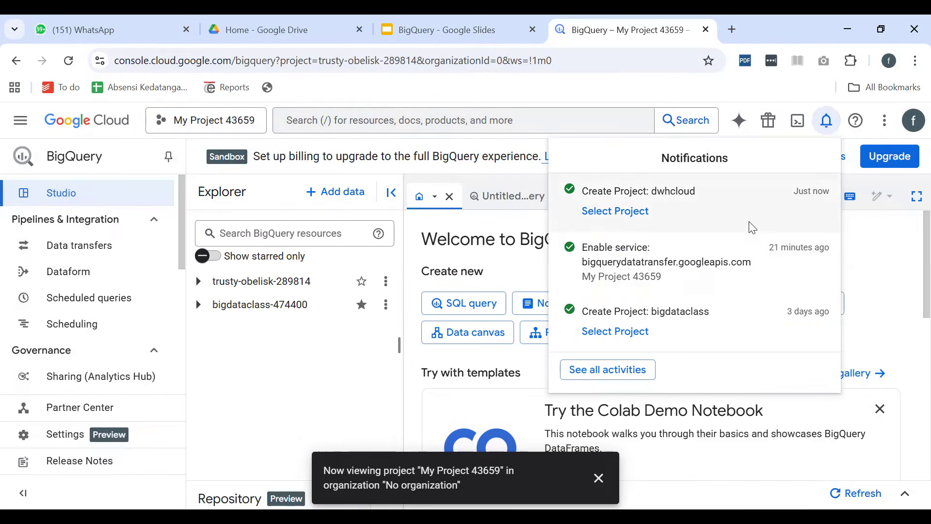
left_click(899, 249)
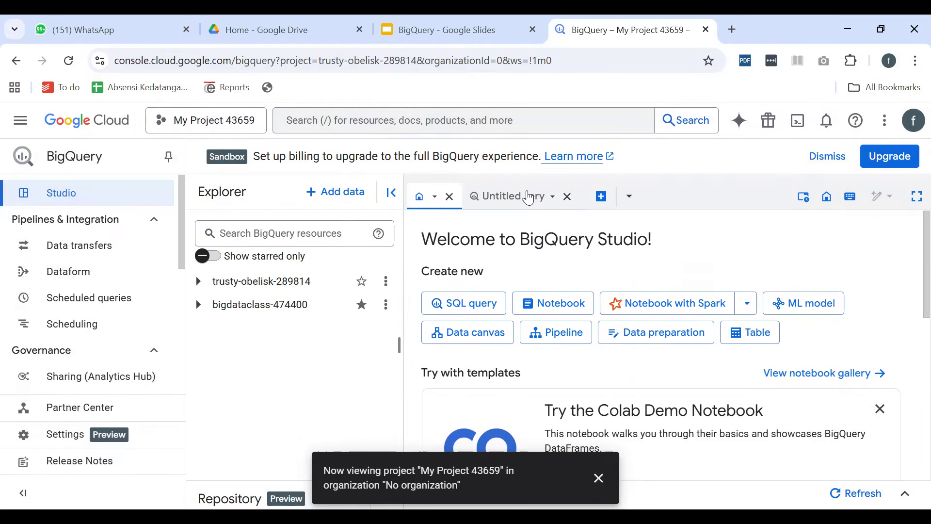
left_click(198, 116)
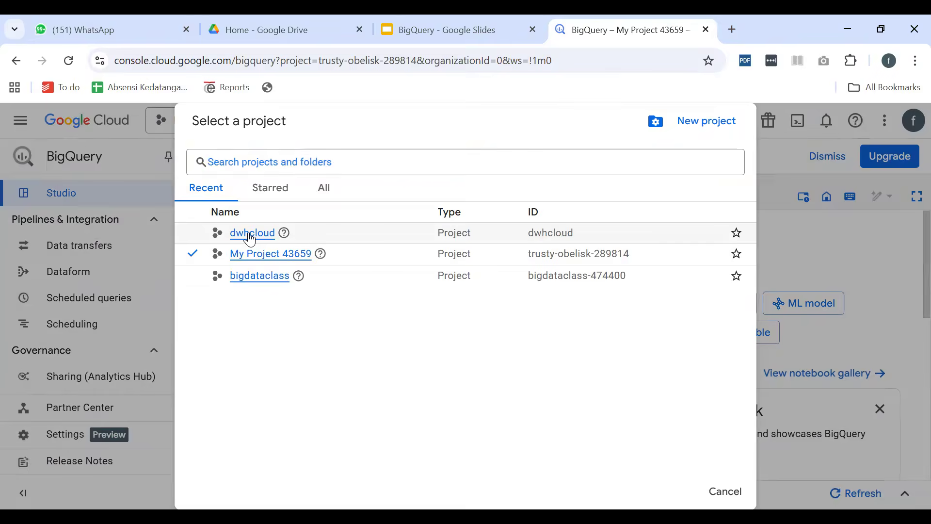
left_click(250, 236)
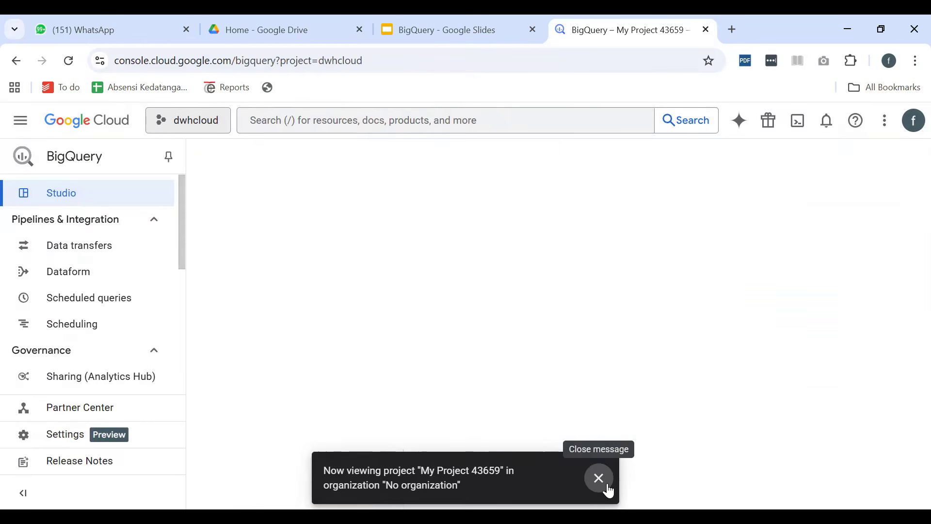
left_click(605, 486)
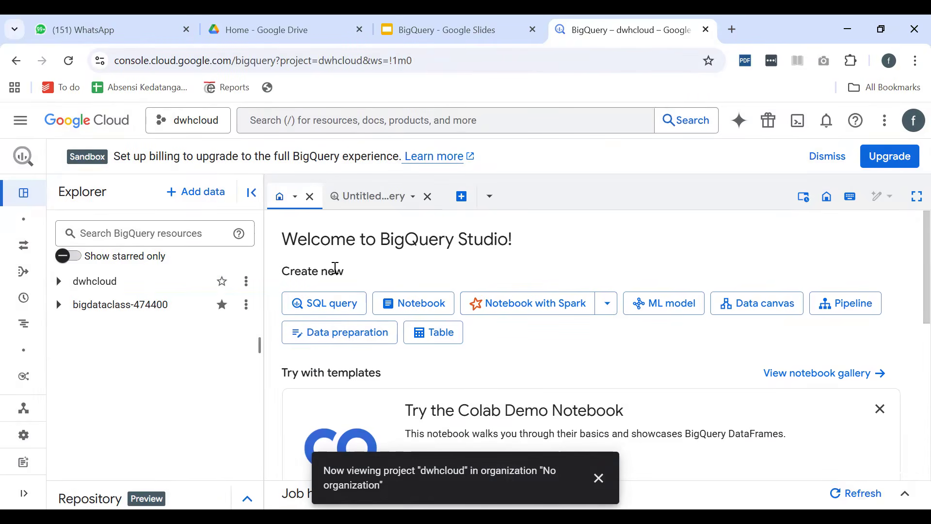
Unstar the bigdataclass-474400 project in the explorer and look over the resource categories under dwhcloud
left_click(222, 305)
left_click(575, 487)
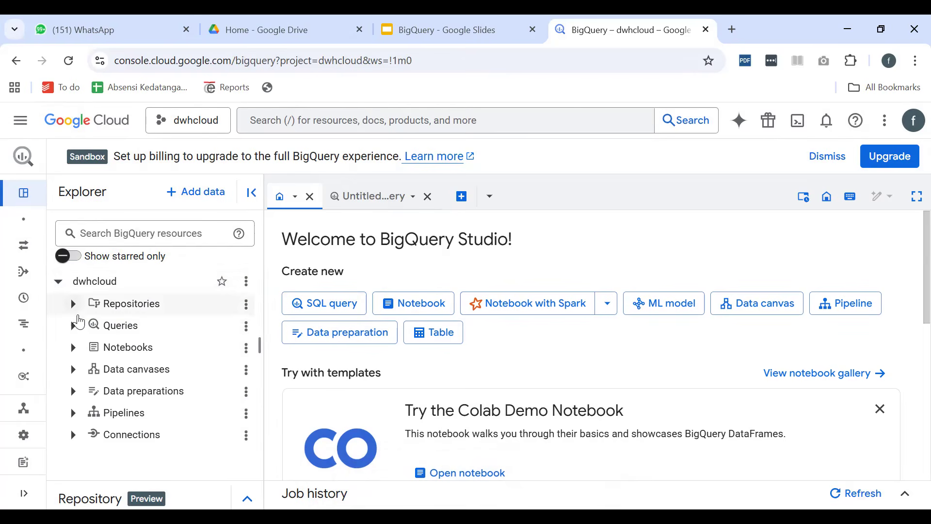
left_click(72, 306)
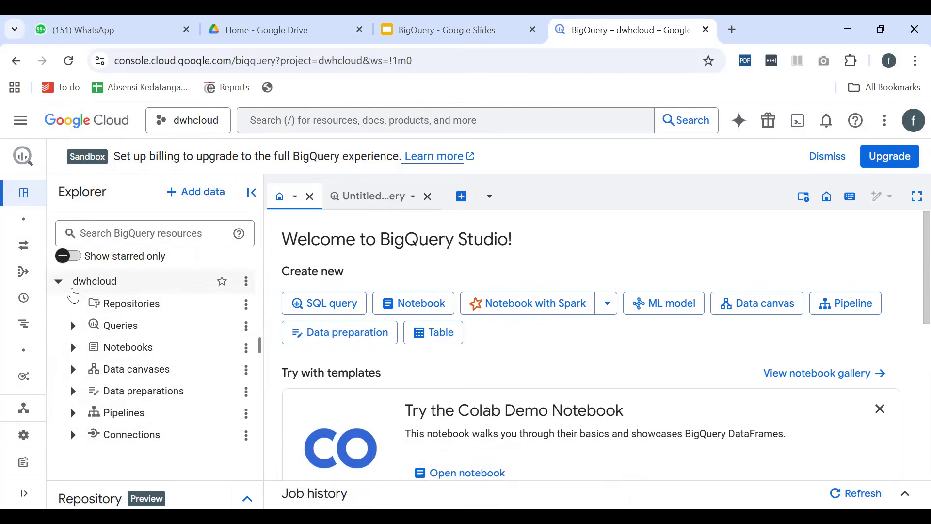
left_click(57, 285)
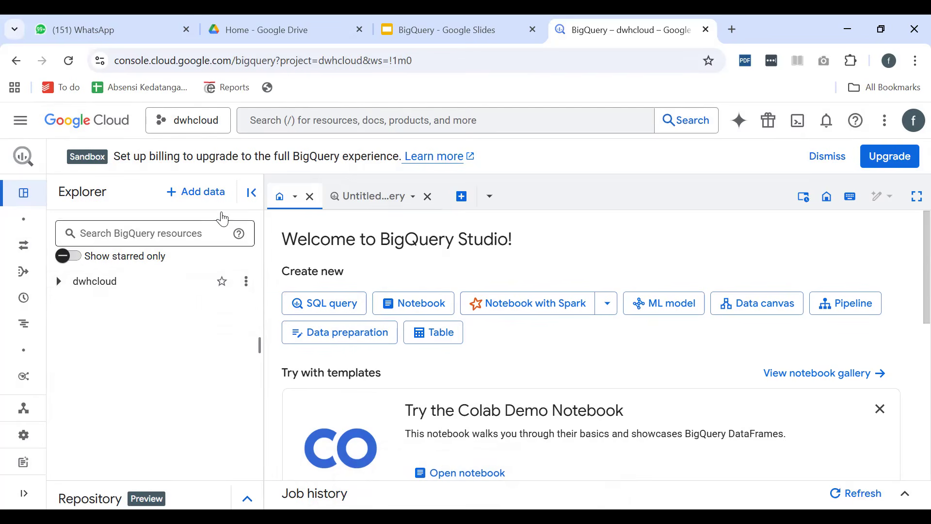
Open the Add data options for dwhcloud and browse the popular, featured and other available data sources
left_click(188, 194)
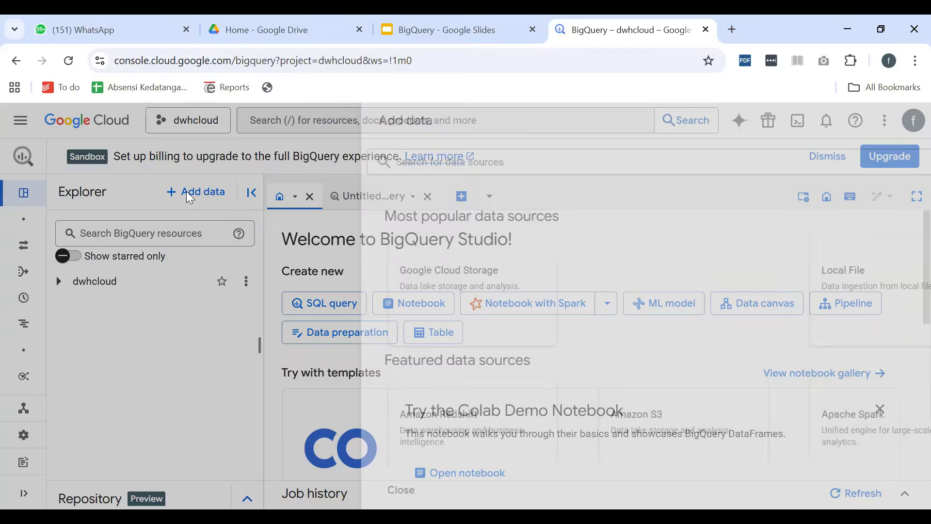
scroll(716, 295, "down", 1)
scroll(701, 298, "up", 2)
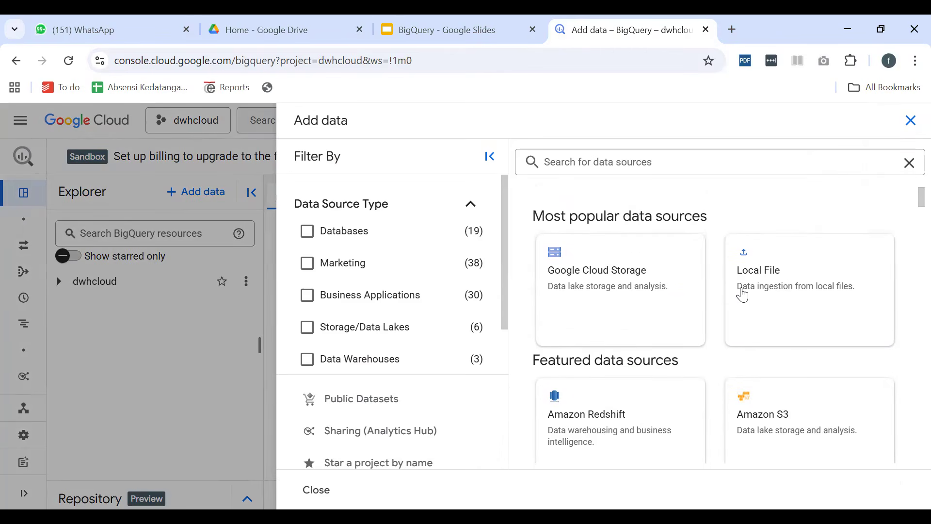
scroll(734, 366, "down", 3)
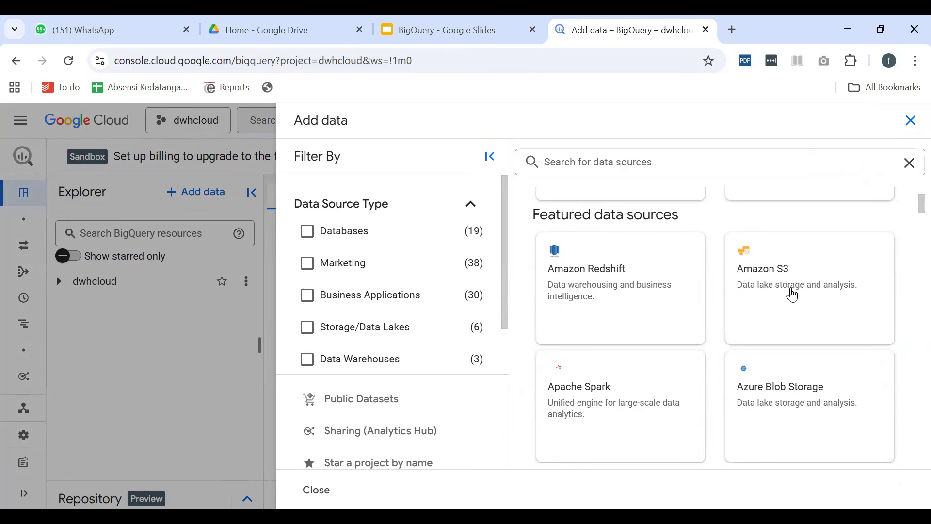
scroll(784, 315, "down", 7)
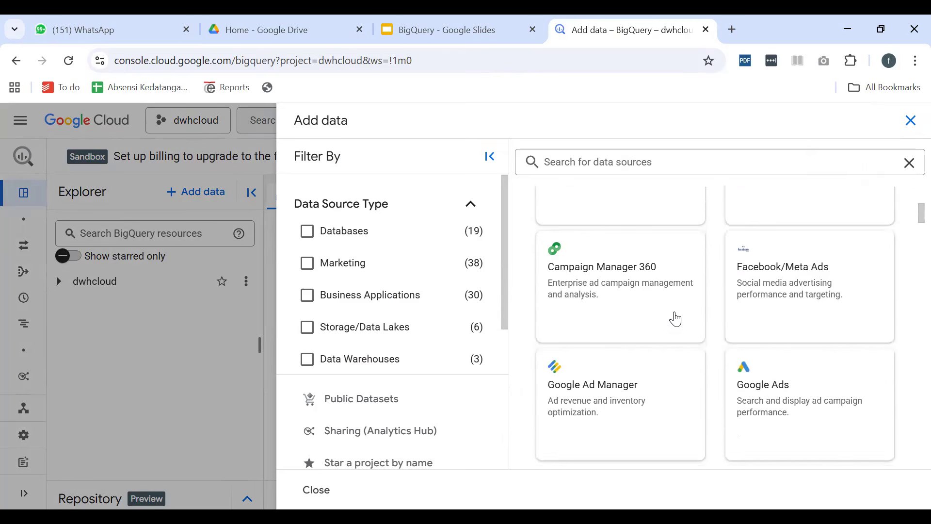
scroll(785, 307, "down", 4)
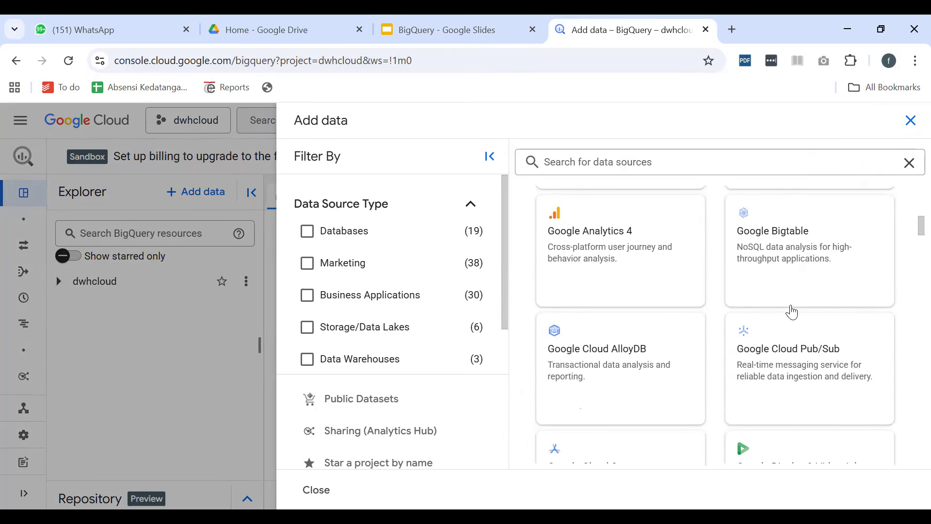
scroll(792, 313, "down", 2)
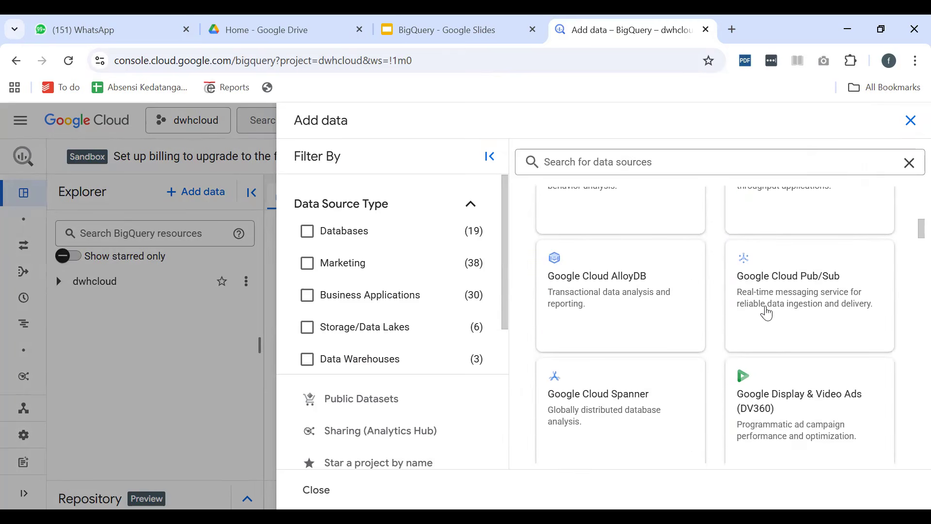
scroll(767, 324, "down", 4)
scroll(769, 322, "down", 4)
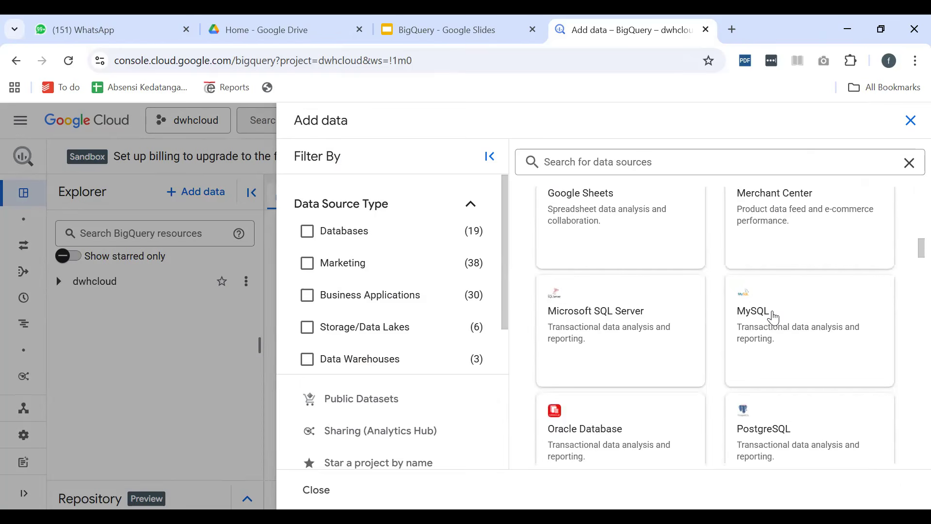
scroll(773, 343, "down", 7)
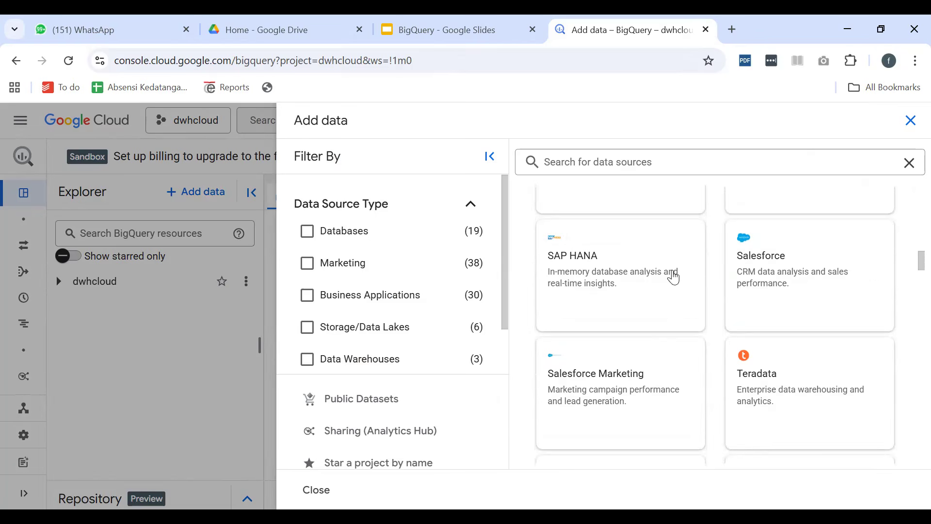
scroll(737, 311, "down", 4)
scroll(676, 307, "down", 12)
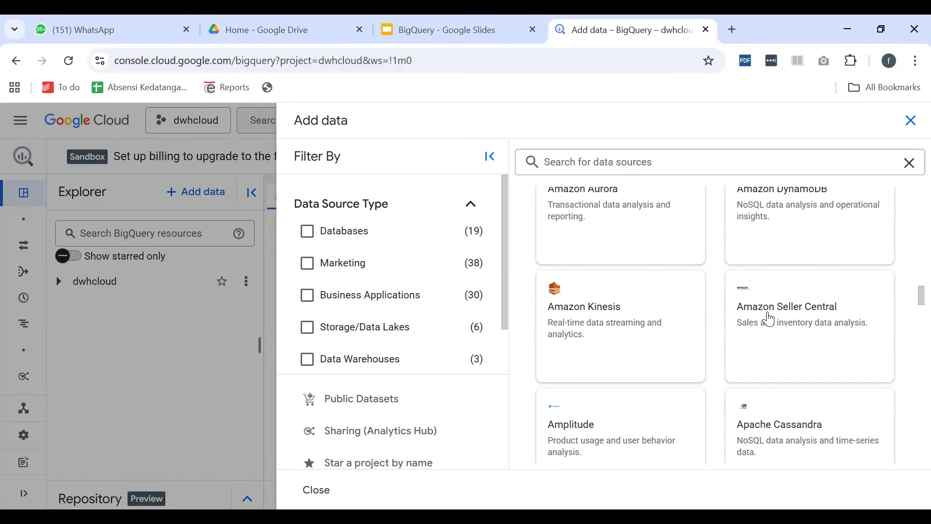
scroll(768, 318, "down", 20)
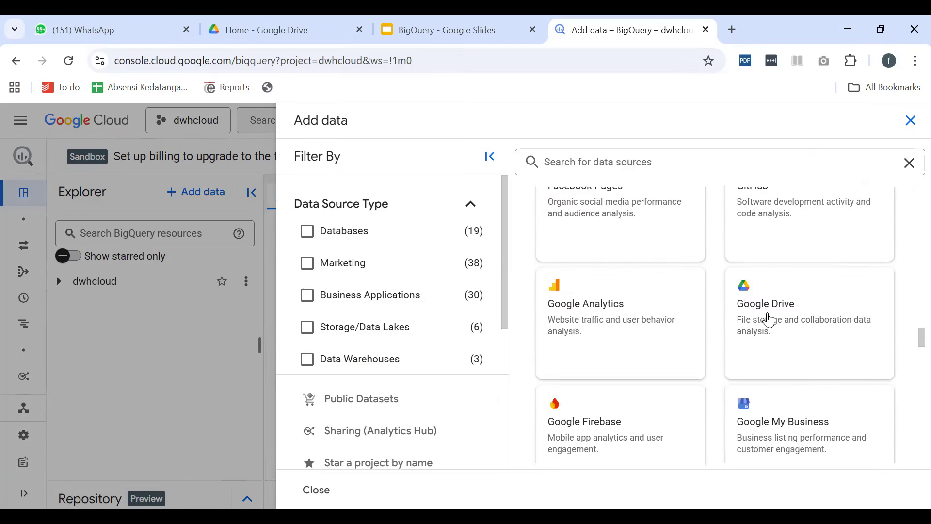
scroll(769, 324, "down", 6)
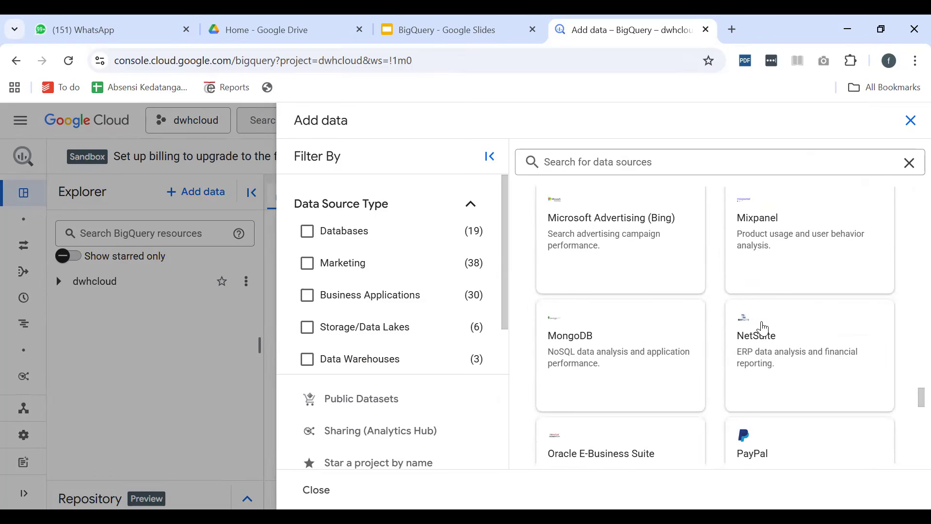
Open the Public Datasets marketplace and browse the available data products and filter categories
left_click(389, 400)
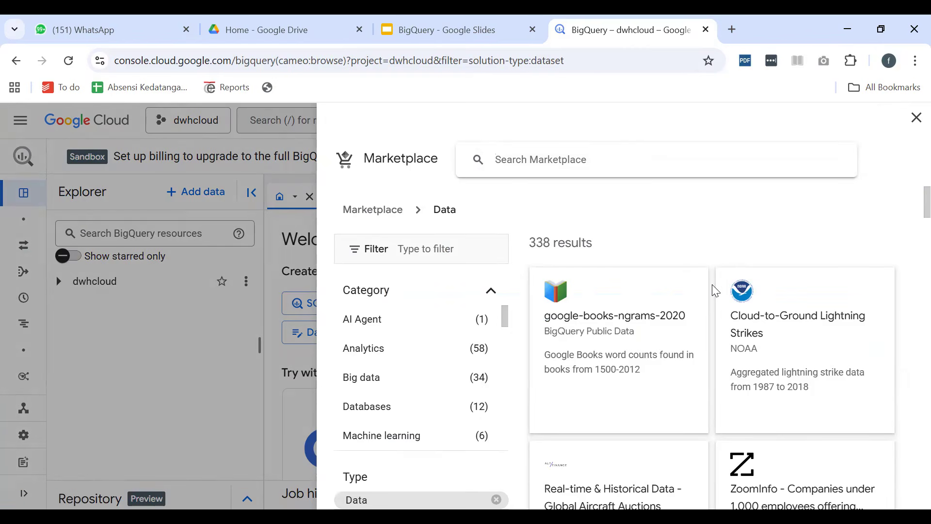
scroll(640, 371, "down", 3)
scroll(679, 330, "up", 3)
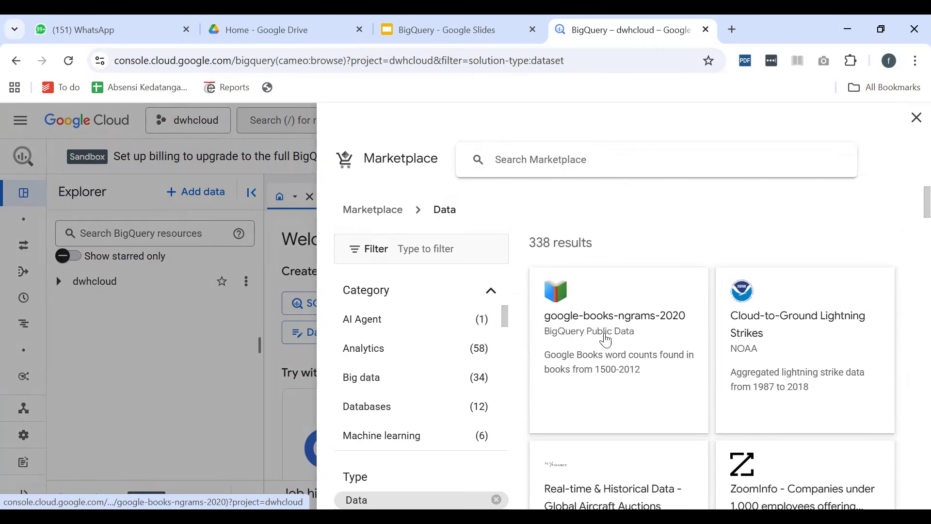
scroll(630, 350, "down", 6)
scroll(647, 364, "up", 1)
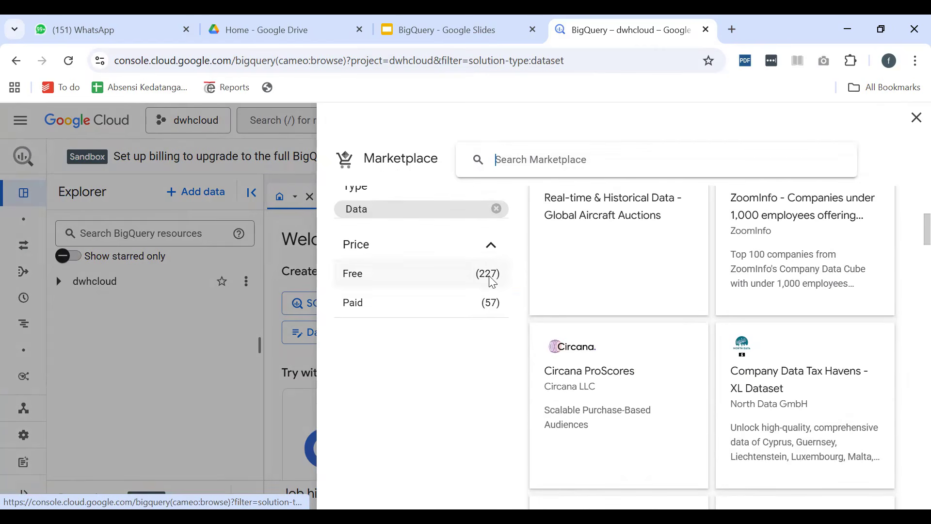
scroll(696, 334, "down", 2)
scroll(695, 334, "down", 6)
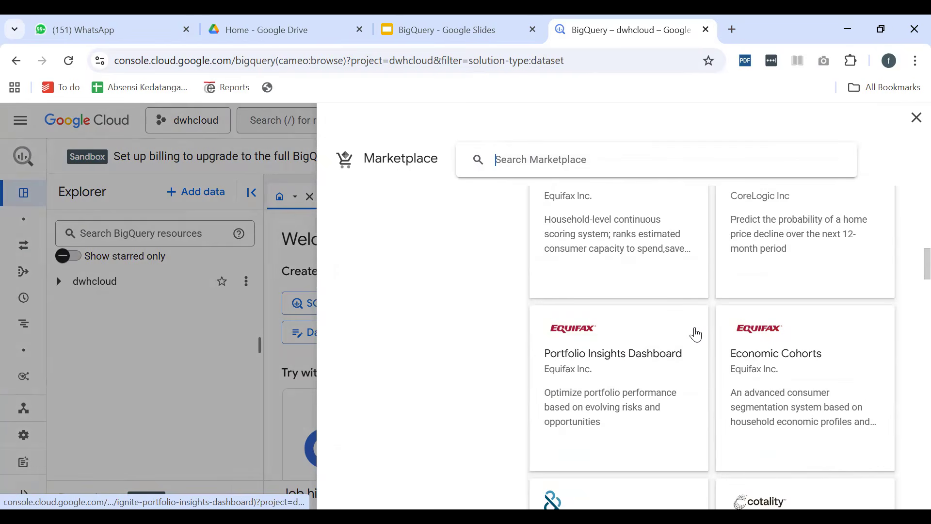
scroll(696, 333, "down", 3)
scroll(712, 335, "up", 10)
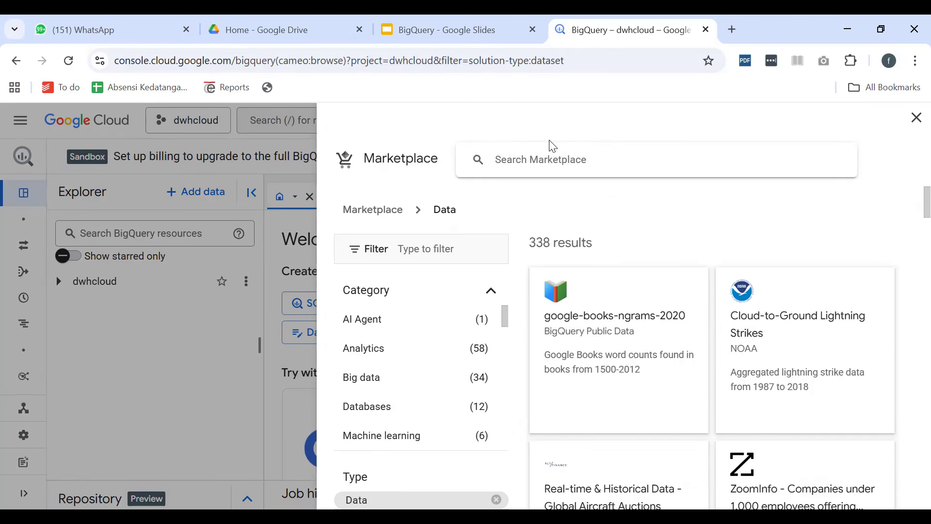
Search the marketplace for "commerce" and open the theLook eCommerce product details
type("commerce")
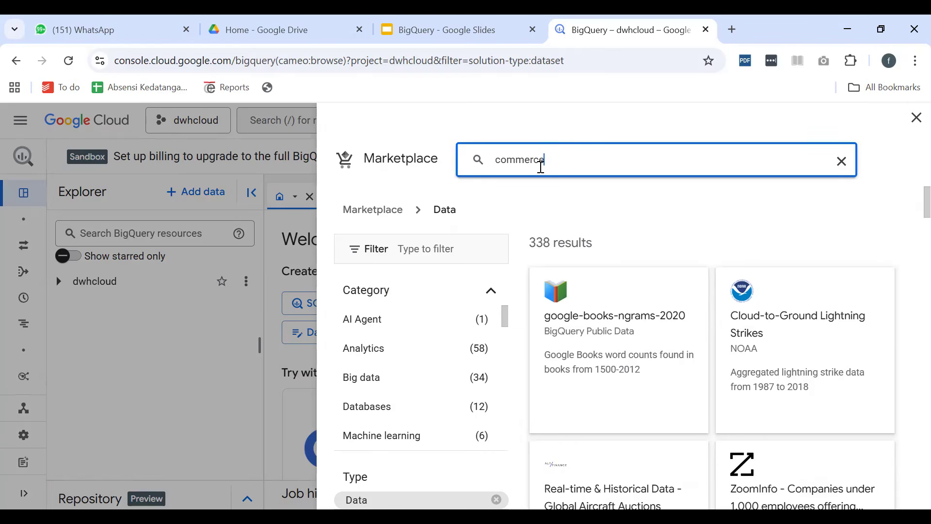
key("Return")
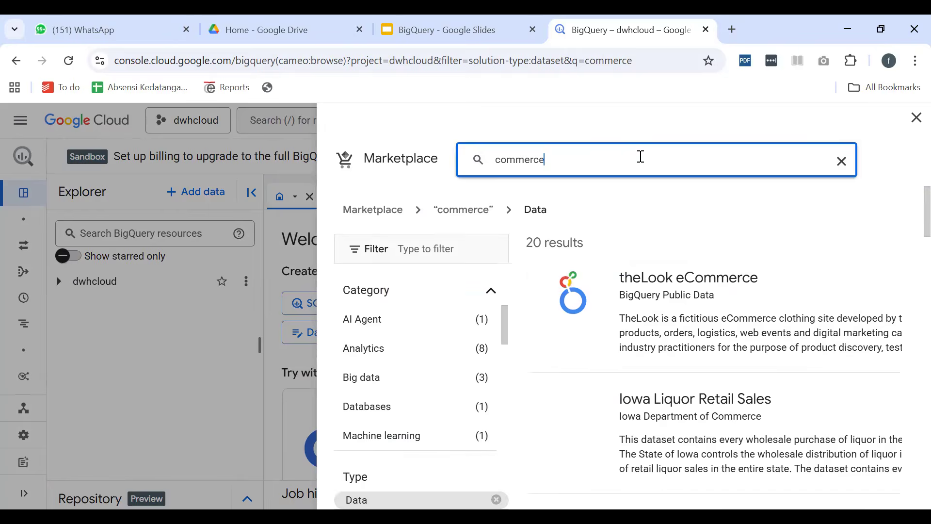
scroll(741, 387, "down", 10)
scroll(743, 386, "up", 10)
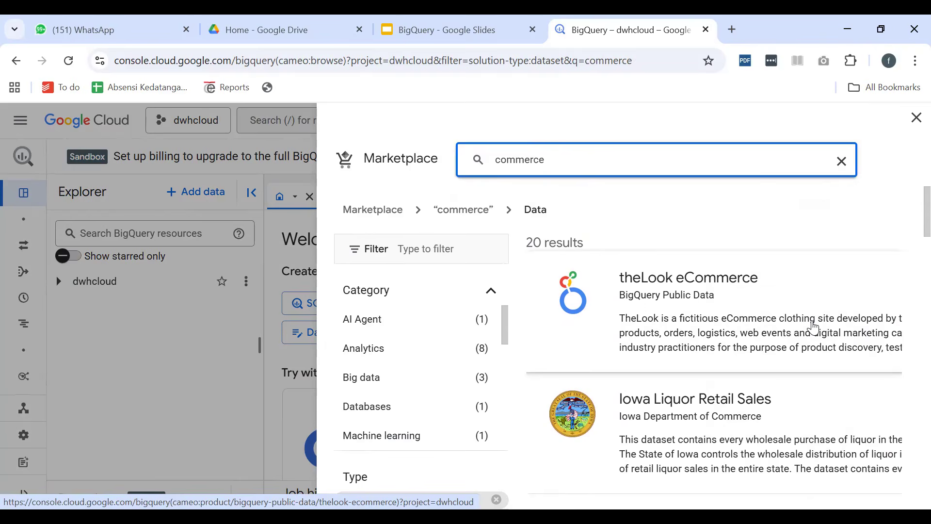
left_click(797, 326)
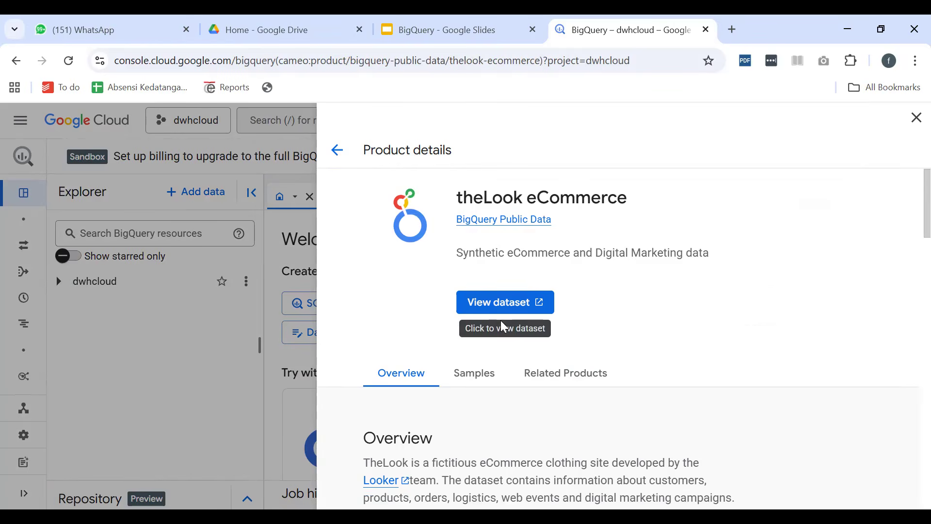
Read the overview and additional details of theLook eCommerce, and open its dataset in BigQuery
scroll(499, 326, "down", 10)
scroll(497, 403, "up", 10)
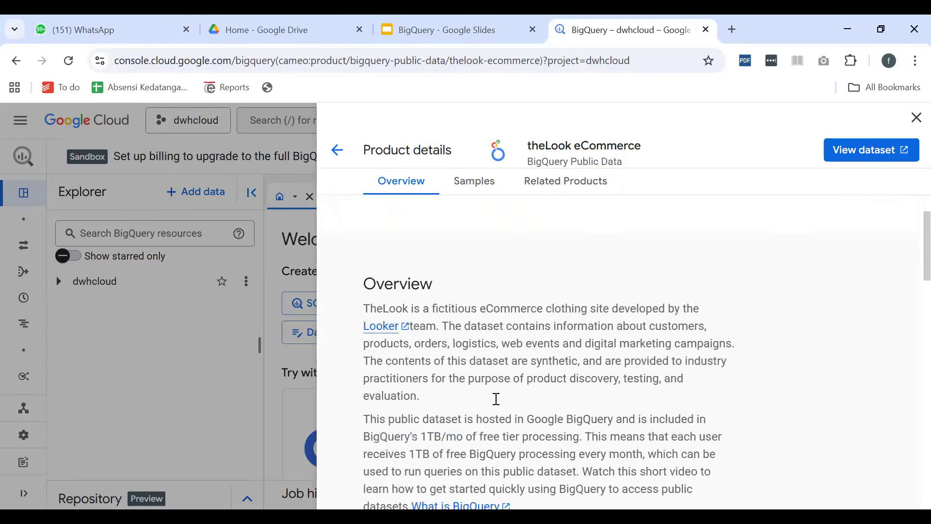
scroll(507, 390, "down", 6)
scroll(508, 391, "down", 12)
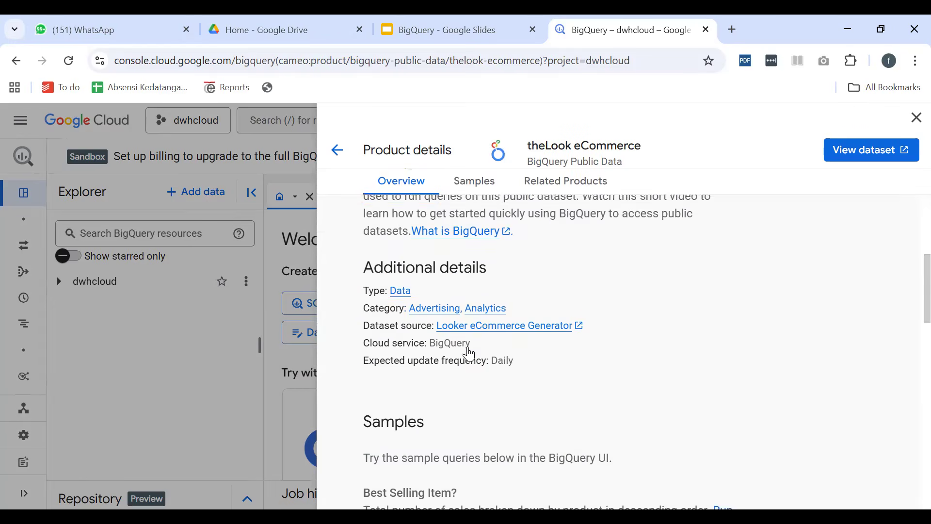
scroll(540, 366, "up", 15)
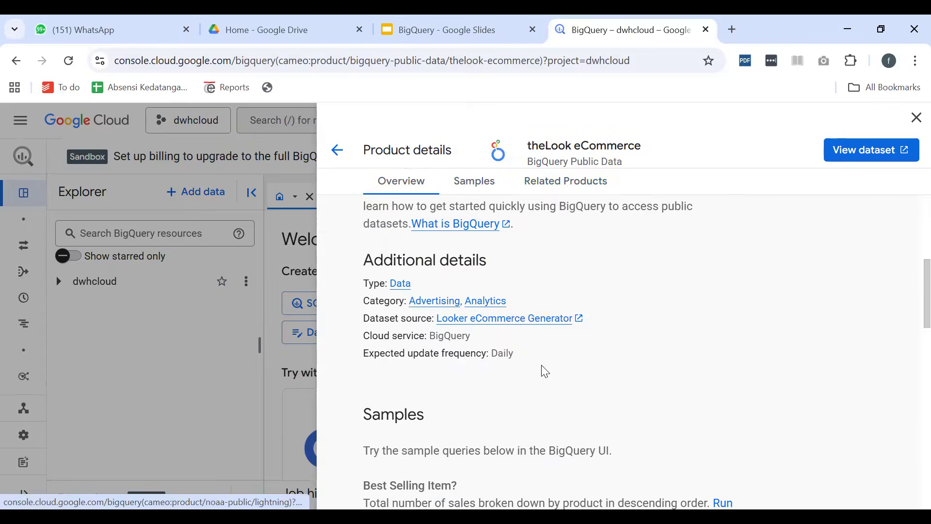
left_click(507, 306)
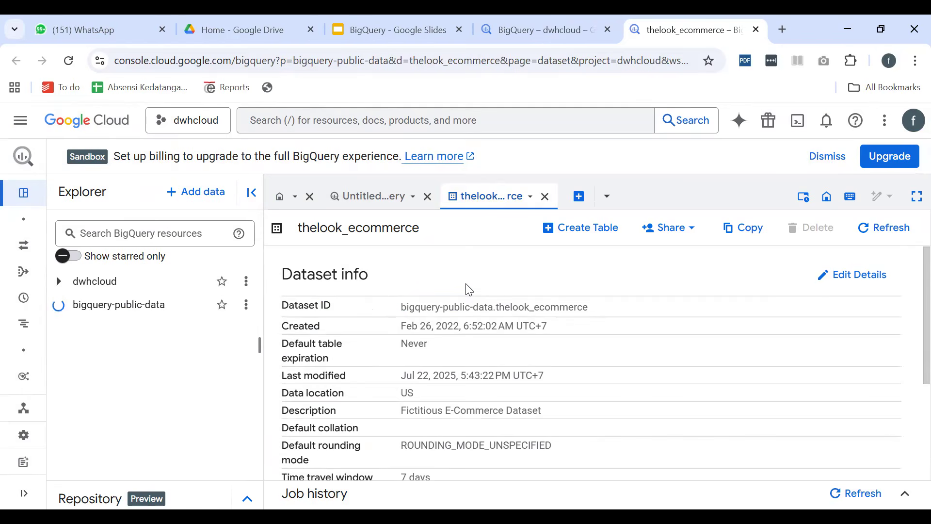
Examine the thelook_ecommerce dataset info, including its creation date, default table expiration, last modified date and labels
scroll(231, 349, "up", 5)
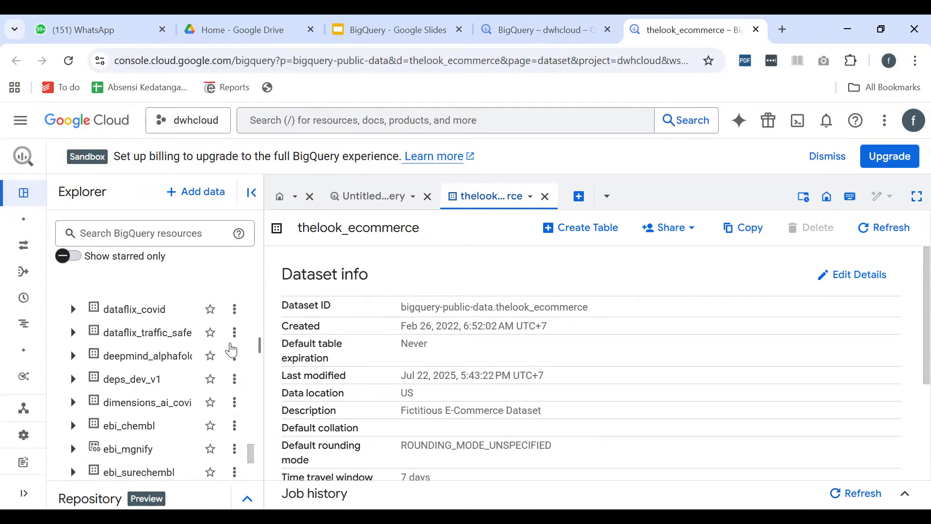
scroll(231, 335, "down", 3)
scroll(492, 322, "down", 4)
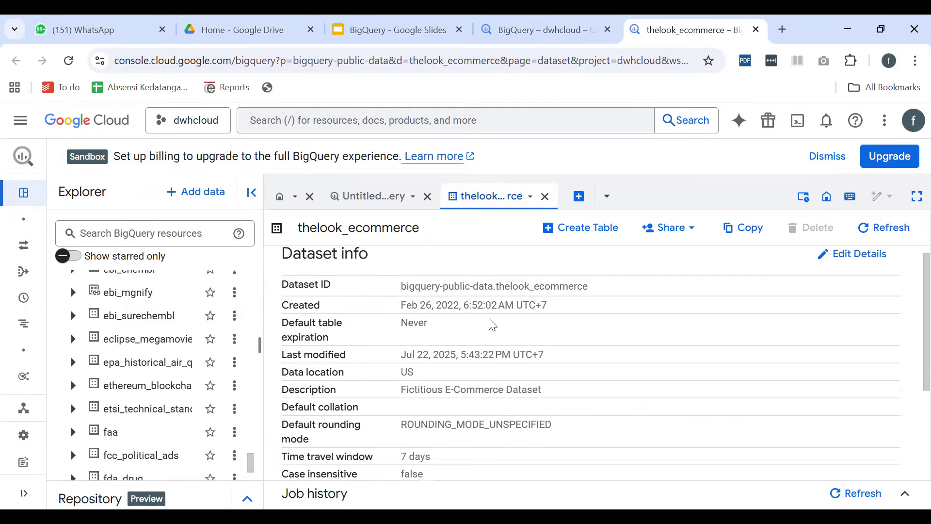
scroll(498, 339, "up", 3)
scroll(498, 338, "up", 1)
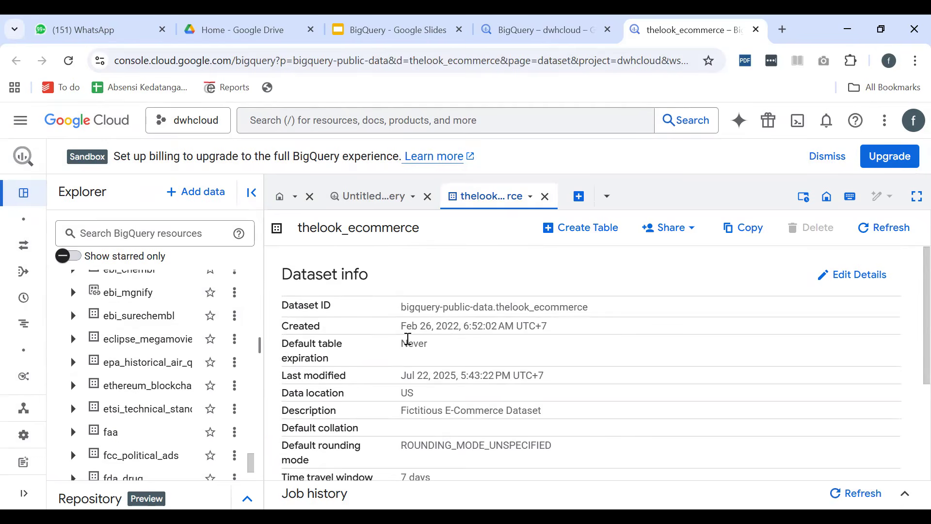
double_click(312, 325)
left_click_drag(401, 328, 459, 329)
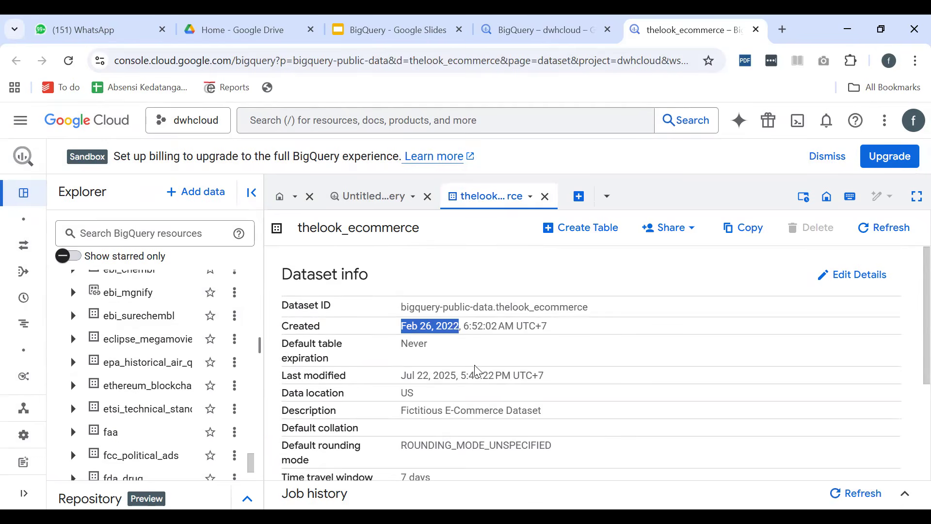
left_click_drag(408, 345, 466, 350)
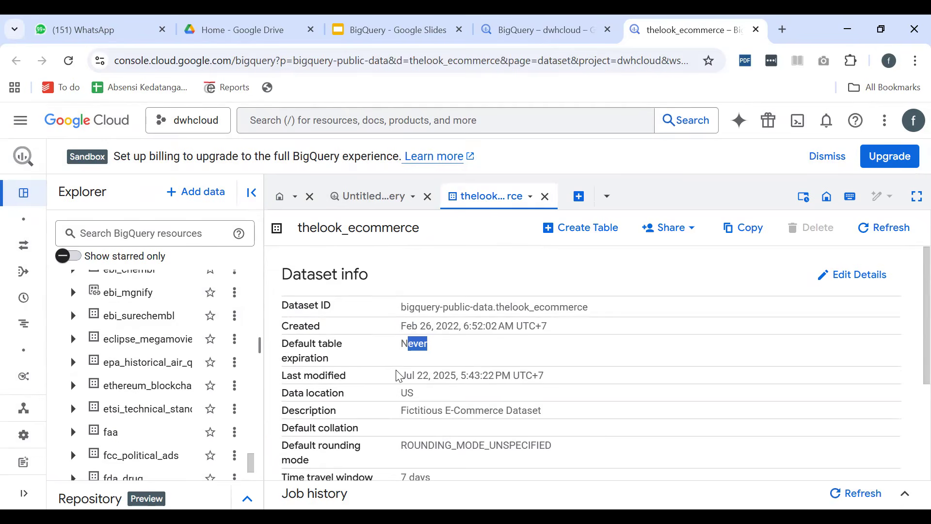
left_click_drag(402, 377, 482, 377)
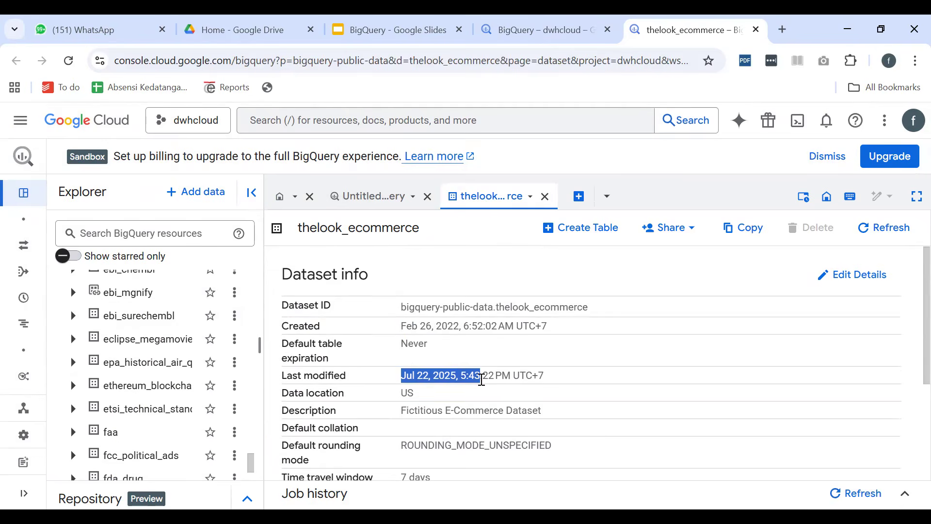
scroll(501, 401, "down", 3)
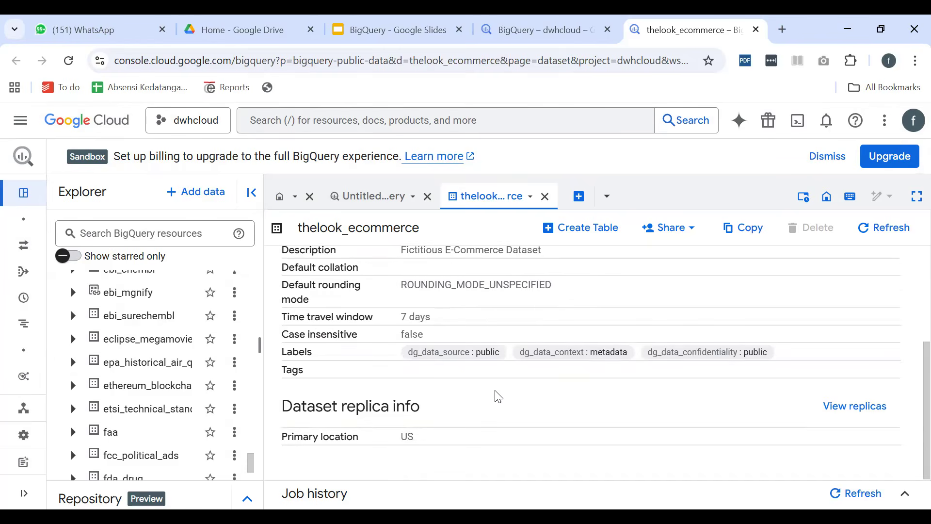
scroll(495, 395, "up", 3)
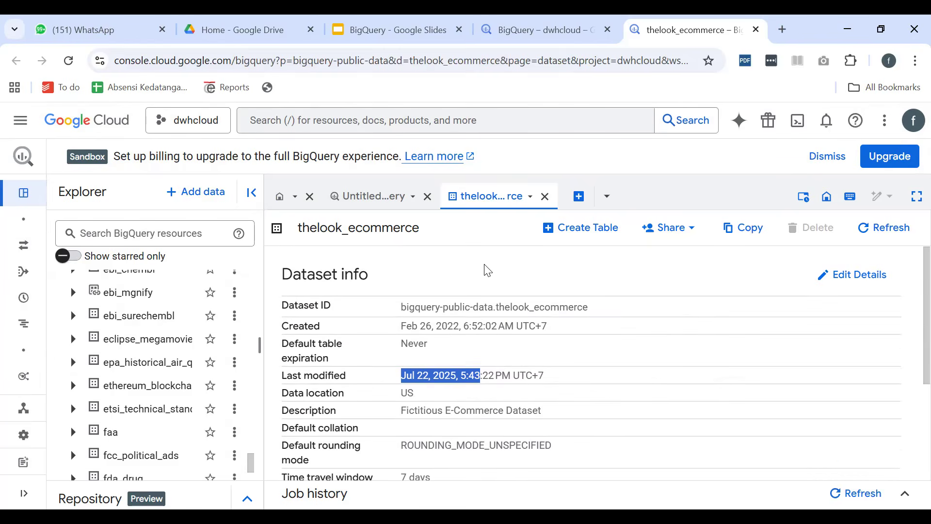
Expand the thelook_ecommerce dataset under bigquery-public-data and look over its tables
scroll(146, 359, "up", 10)
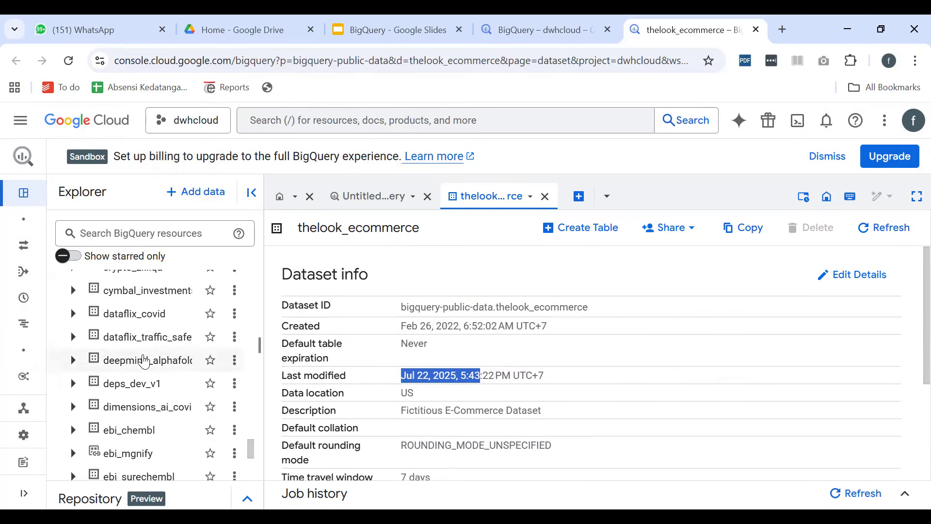
scroll(160, 354, "down", 5)
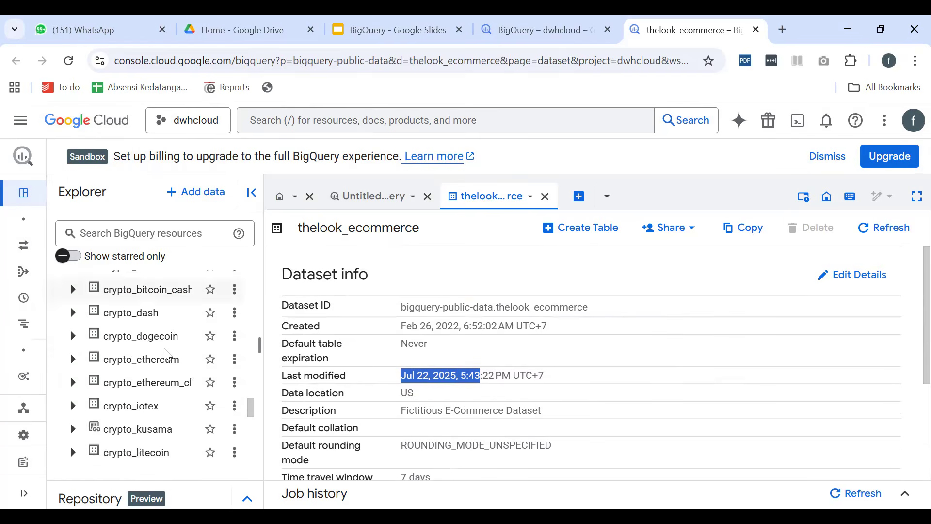
scroll(167, 351, "down", 4)
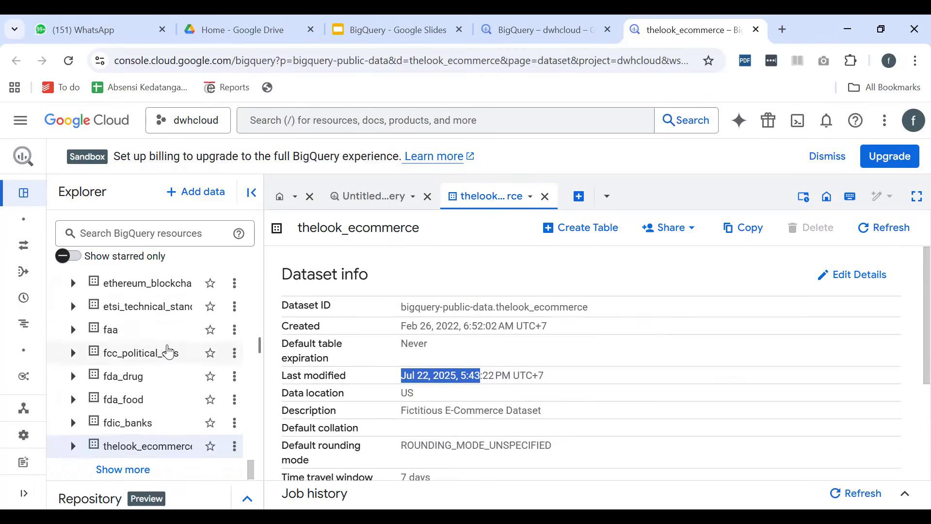
left_click(72, 444)
scroll(166, 399, "down", 3)
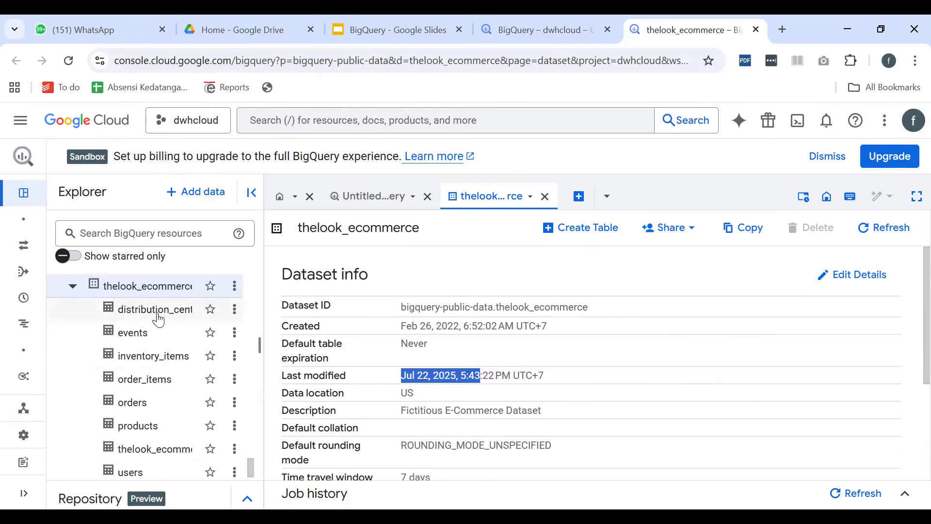
scroll(155, 339, "down", 1)
scroll(134, 444, "up", 2)
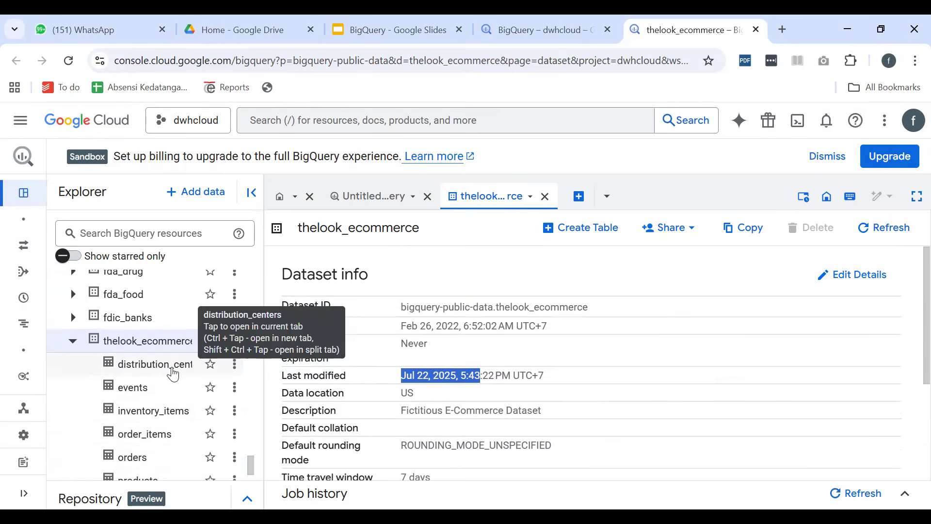
scroll(148, 407, "down", 2)
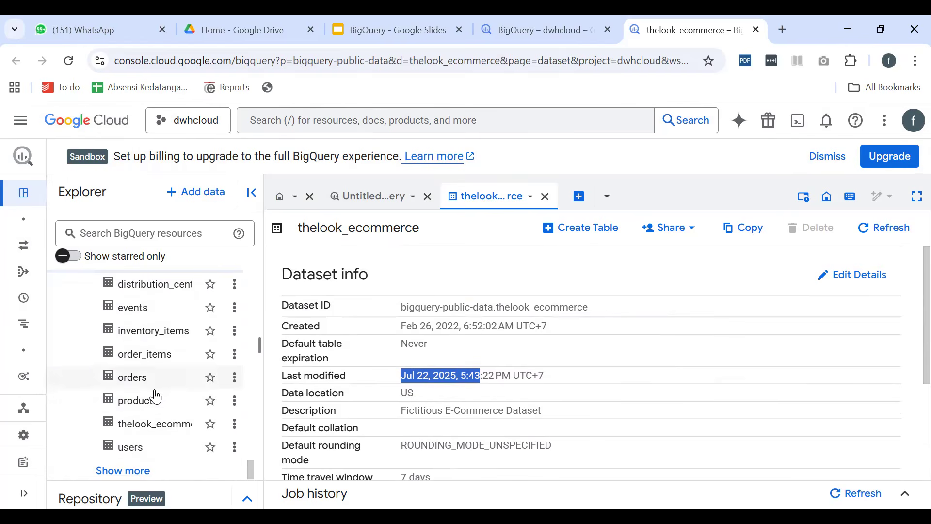
scroll(177, 366, "up", 2)
scroll(177, 371, "down", 2)
Load more datasets of bigquery-public-data in the explorer and browse the extended list
left_click(128, 473)
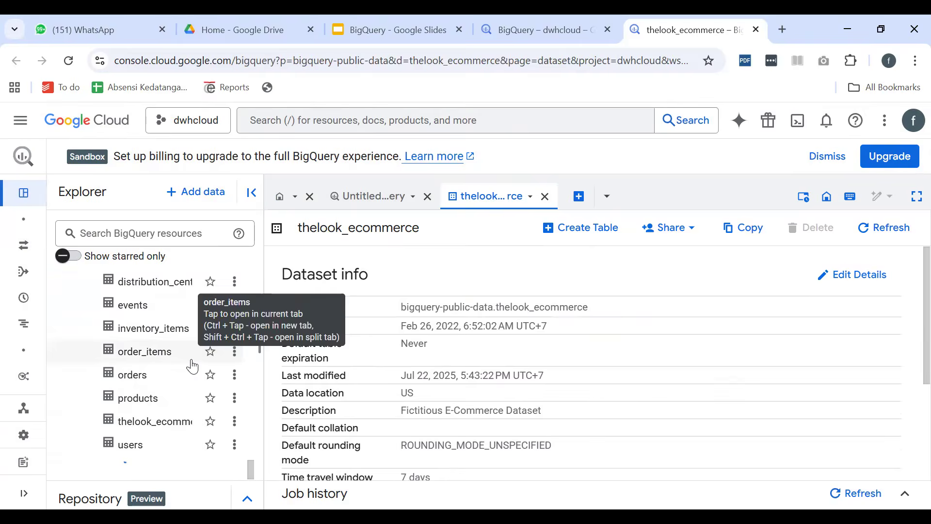
scroll(192, 367, "down", 2)
scroll(193, 367, "up", 7)
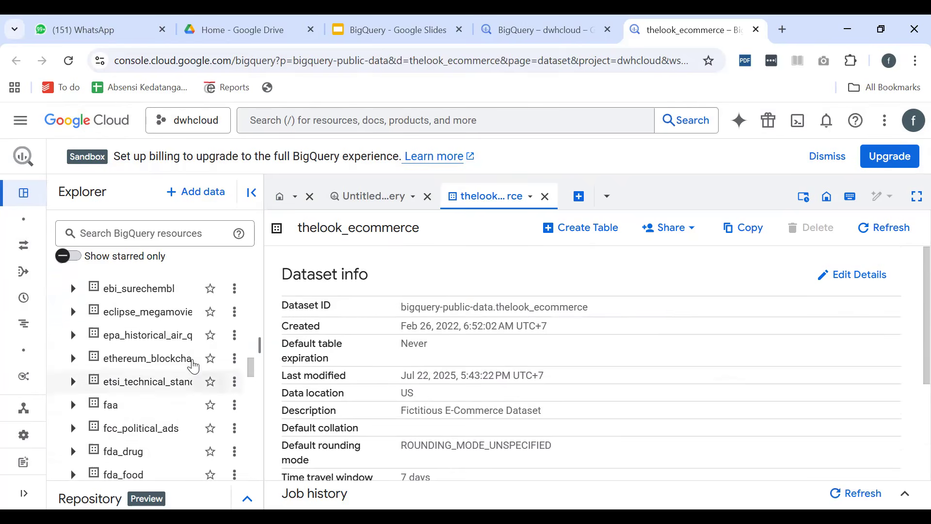
scroll(194, 365, "up", 5)
scroll(196, 365, "down", 12)
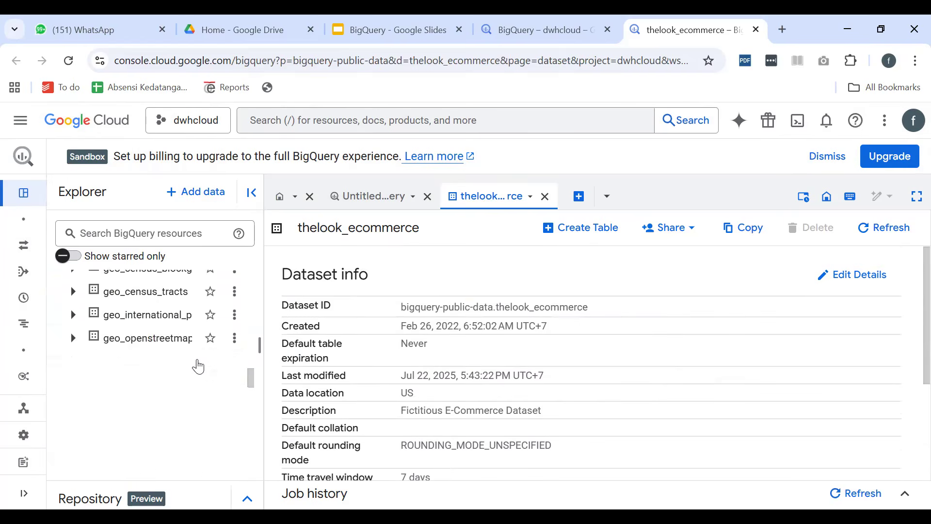
scroll(200, 365, "down", 6)
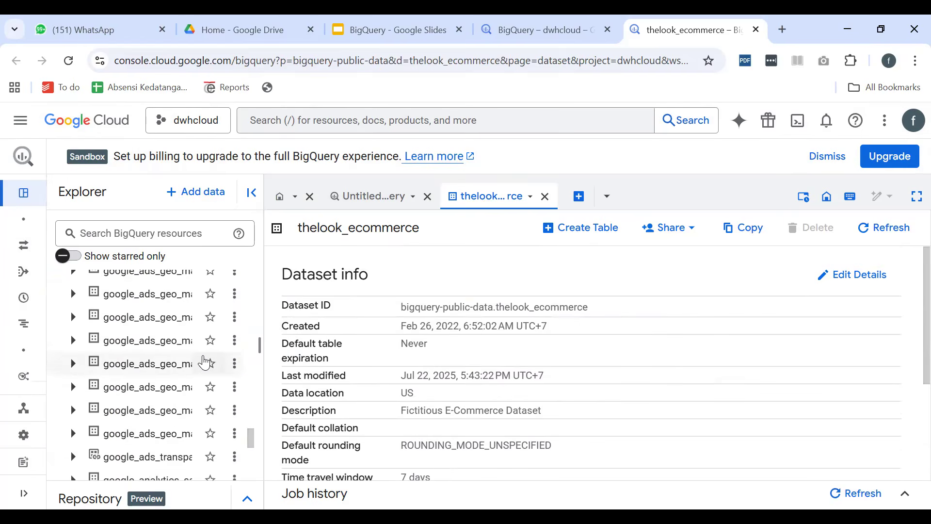
scroll(206, 361, "down", 6)
scroll(206, 361, "up", 6)
scroll(206, 364, "down", 4)
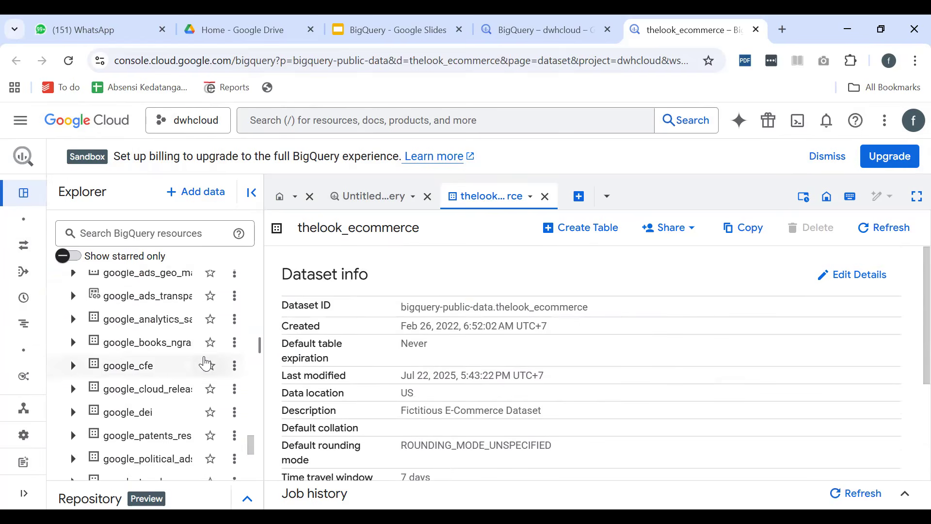
scroll(206, 363, "down", 15)
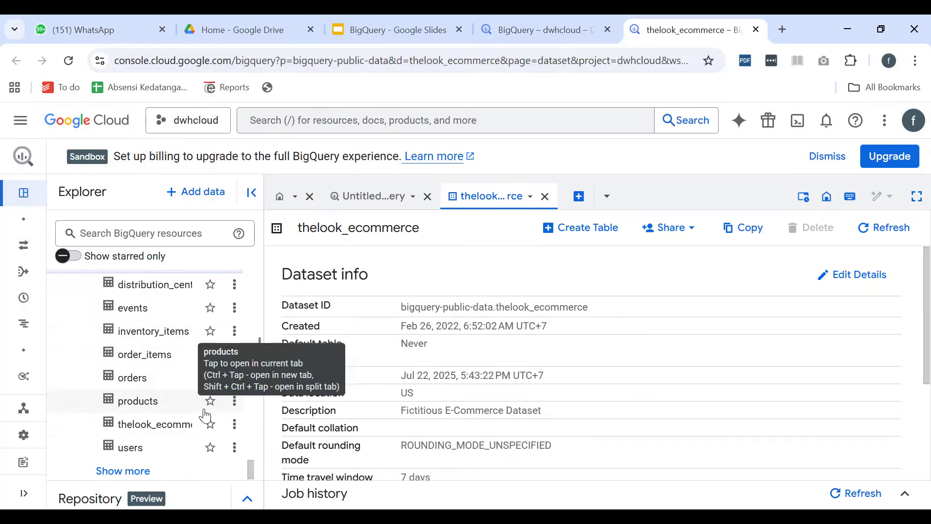
Try to star the thelook_ecommerce dataset in the explorer
scroll(246, 402, "up", 4)
scroll(244, 416, "down", 4)
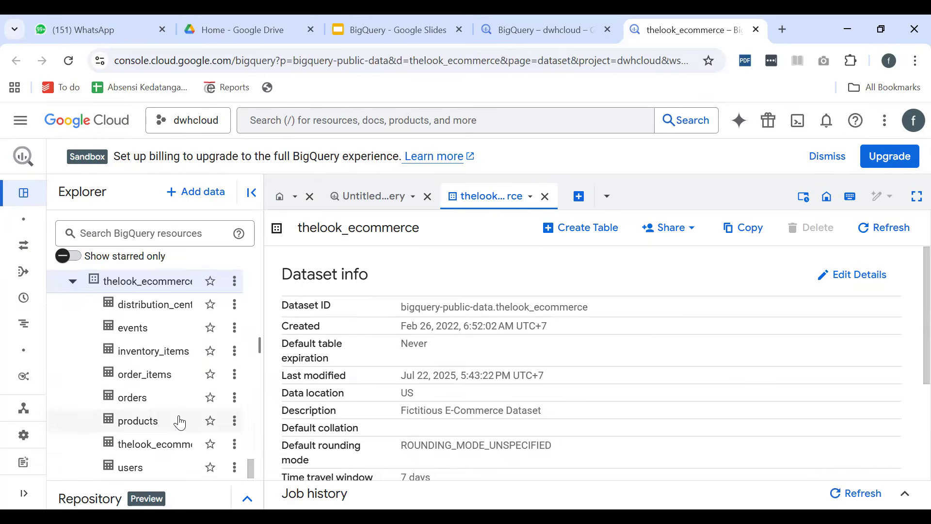
left_click(208, 282)
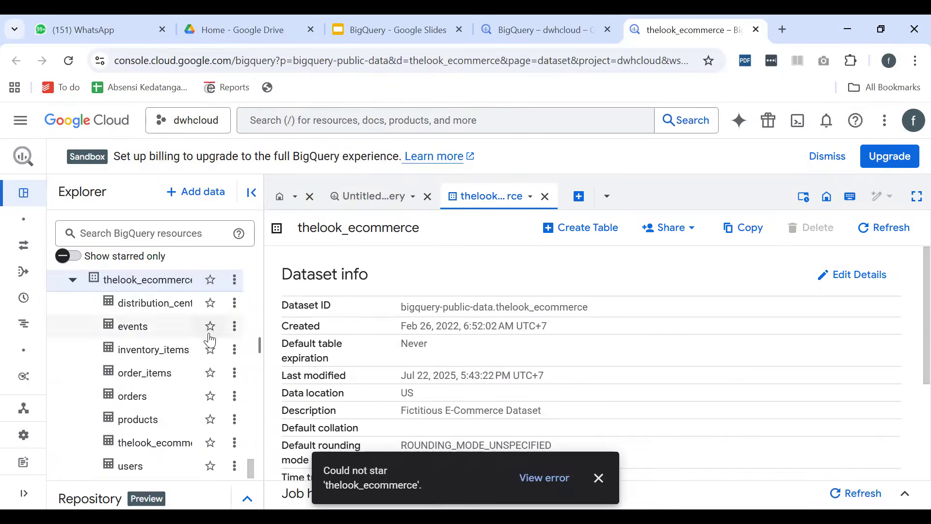
Create a new query on the products table of thelook_ecommerce, close its reference pane and collapse the explorer
scroll(205, 441, "down", 1)
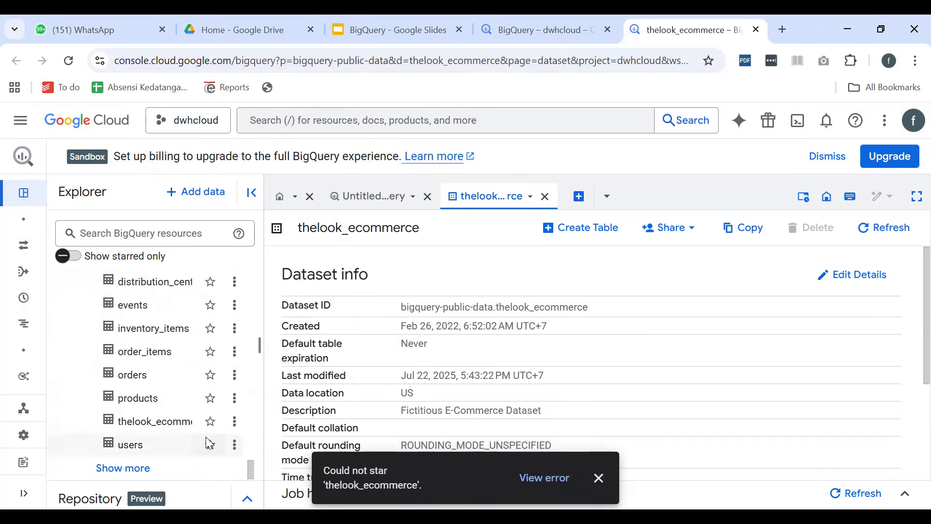
left_click(235, 398)
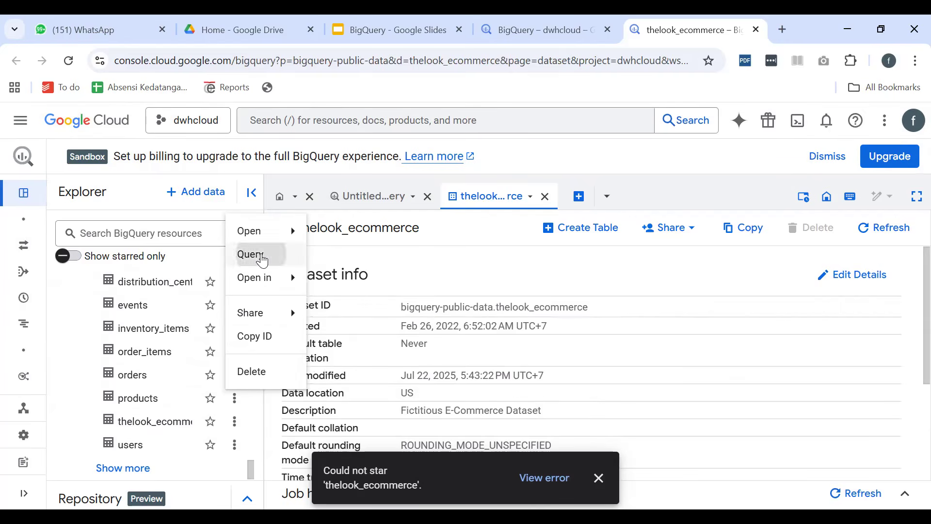
left_click(261, 254)
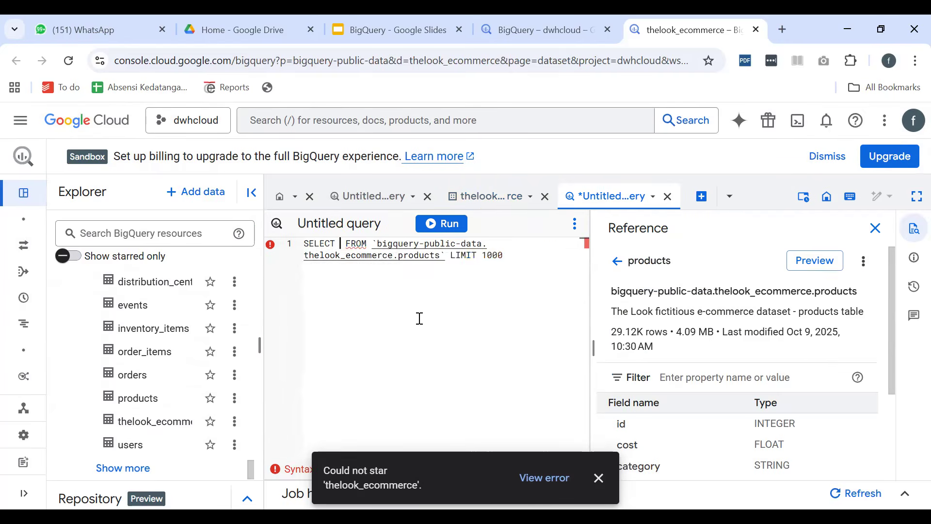
left_click(875, 227)
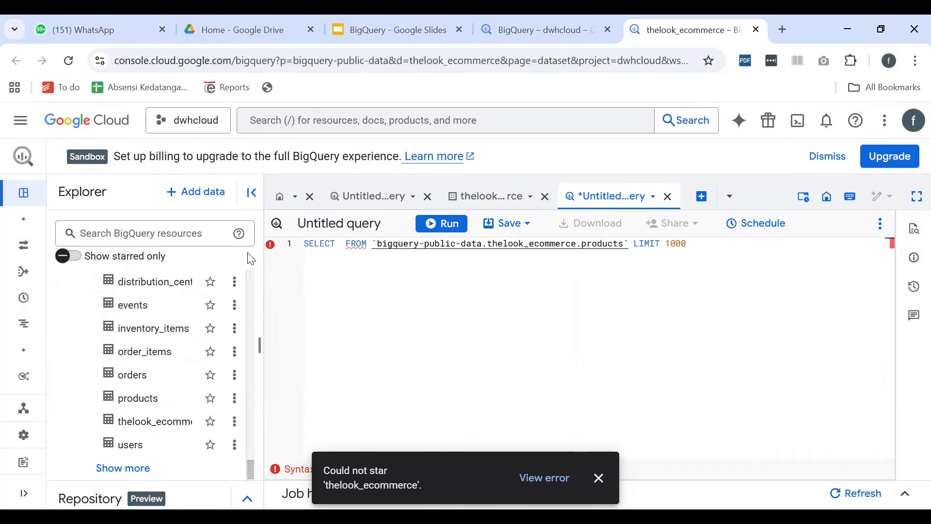
left_click(251, 194)
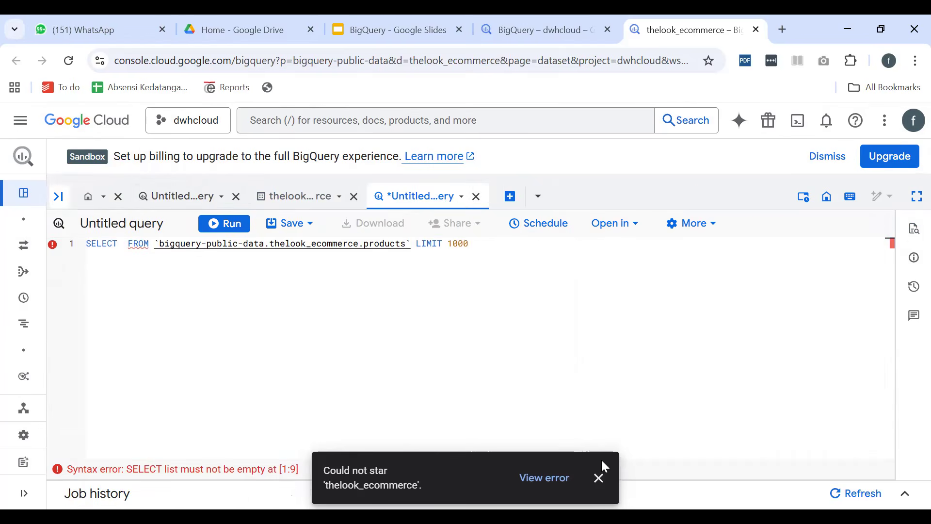
left_click(599, 477)
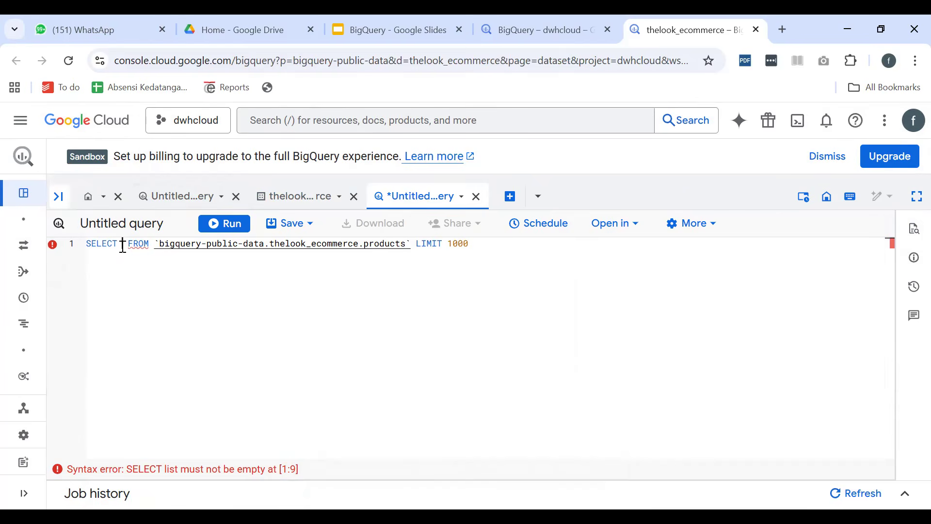
Complete the query's select list with * and put the FROM clause on its own line
type("*")
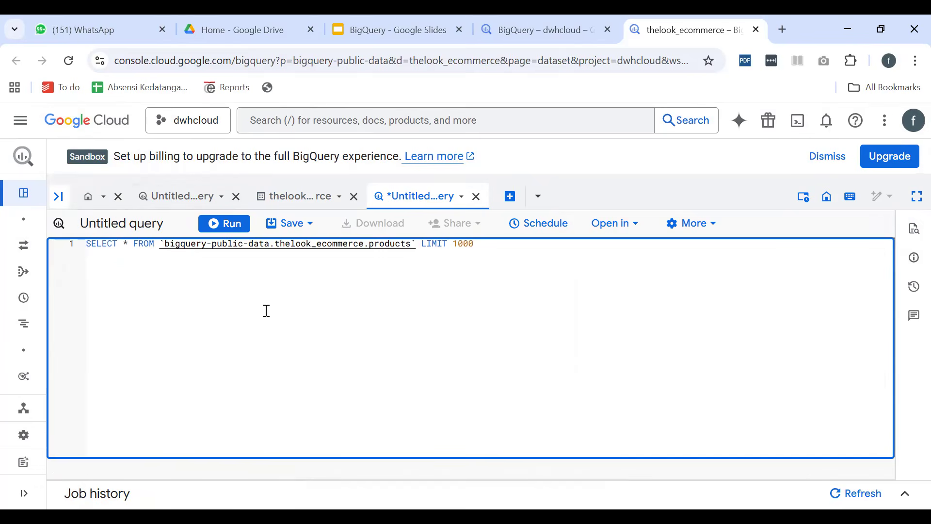
key("Right")
key("Return")
key("Right")
key("Right")
key("Right")
key("Right")
key("Right")
key("Right")
key("Right")
key("Right")
key("Right")
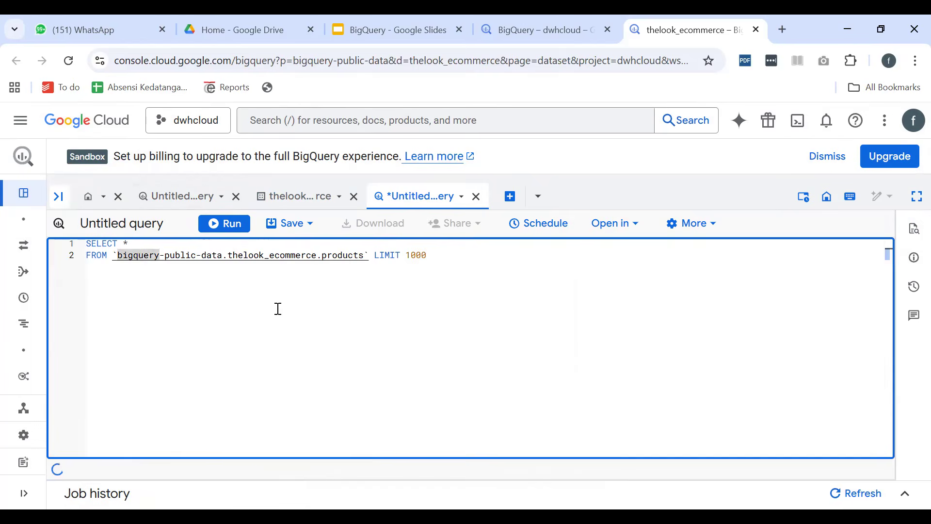
key("End")
Highlight the project, dataset and table parts of the FROM path, and put the LIMIT clause on a third line
left_click_drag(116, 256, 365, 254)
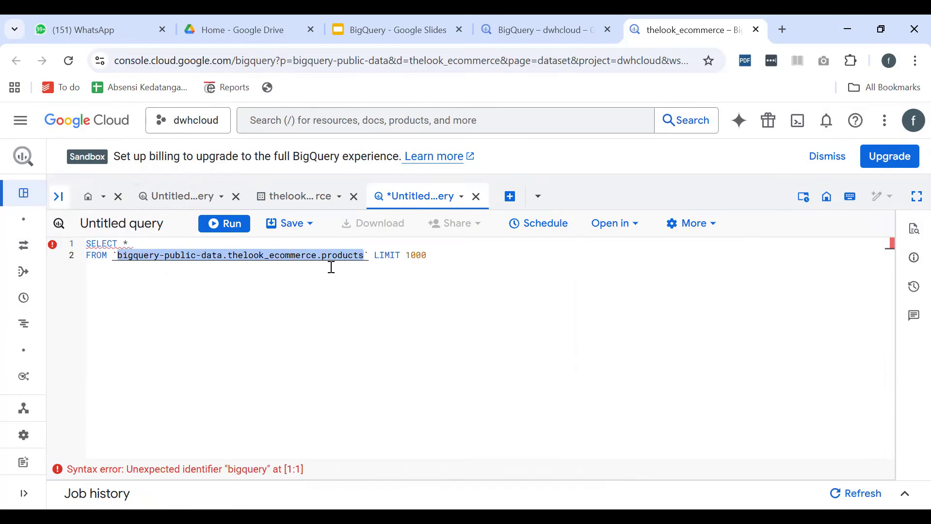
double_click(289, 256)
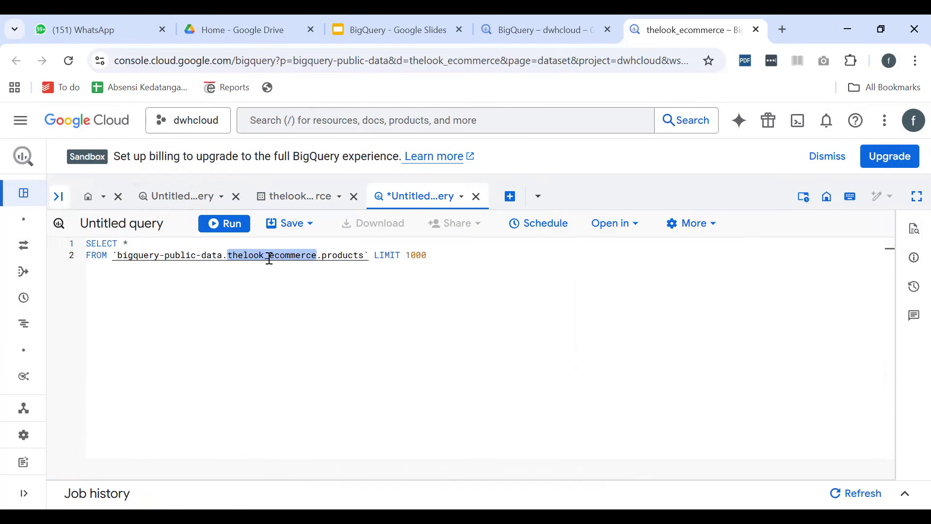
left_click(270, 259)
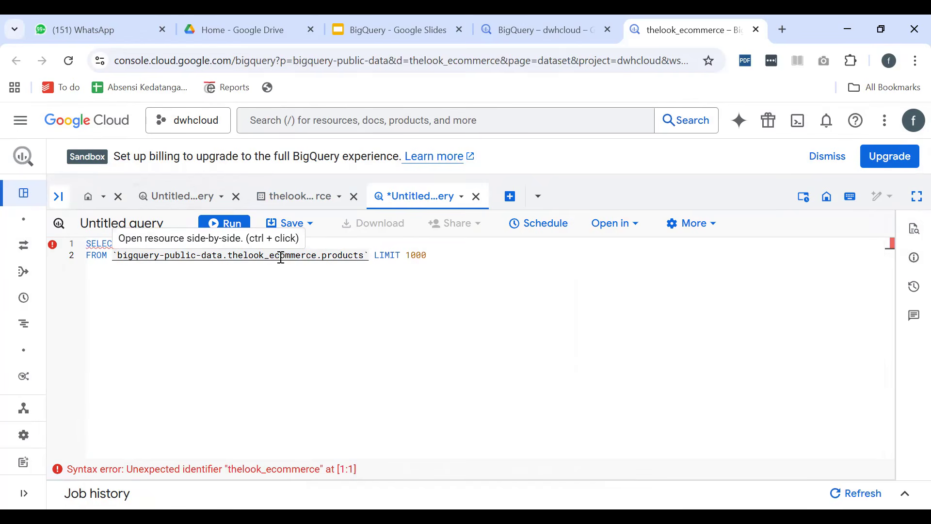
double_click(282, 254)
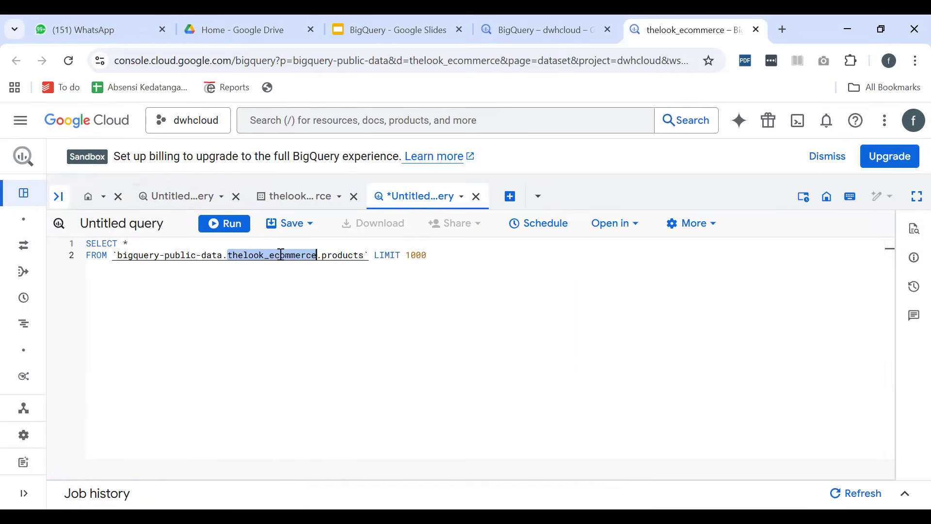
double_click(347, 254)
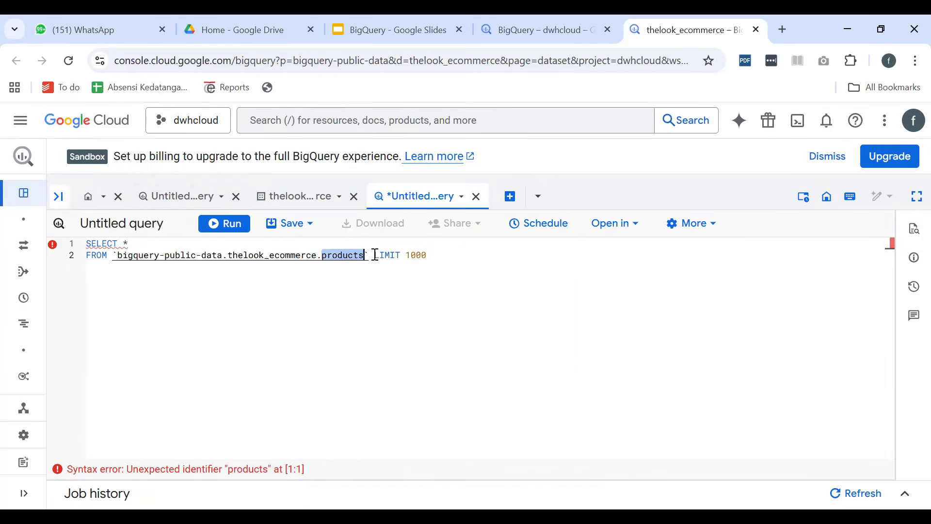
double_click(386, 255)
key("Return")
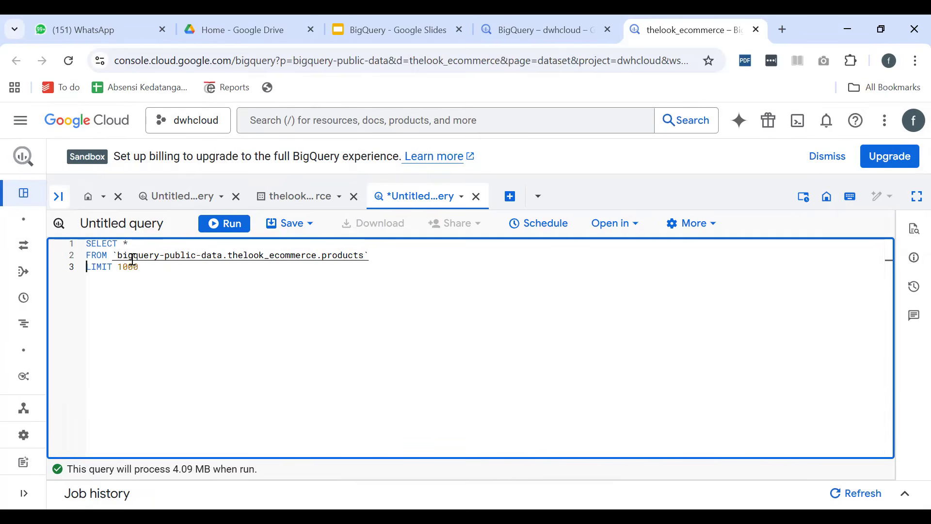
Set the query's LIMIT to 10 and run it on the products table
left_click_drag(125, 267, 158, 268)
type("0")
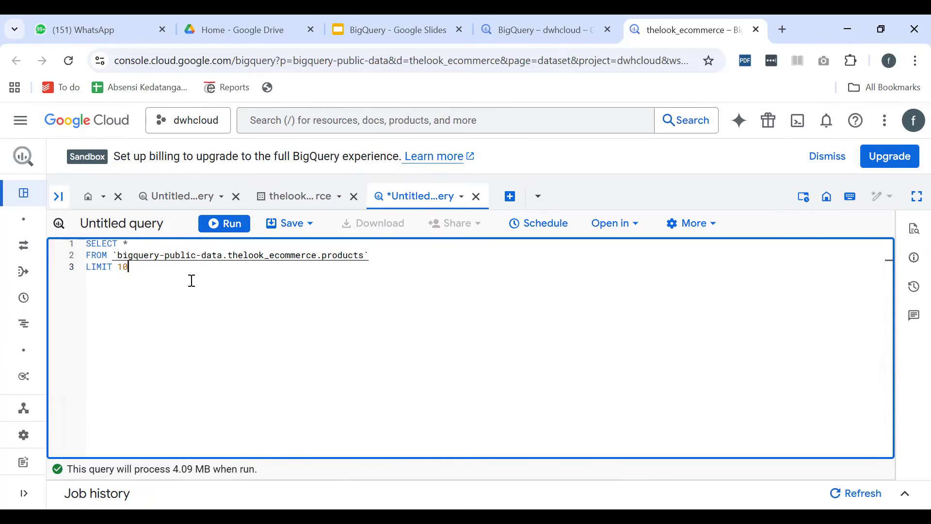
type("0")
key("BackSpace")
key("BackSpace")
left_click(219, 223)
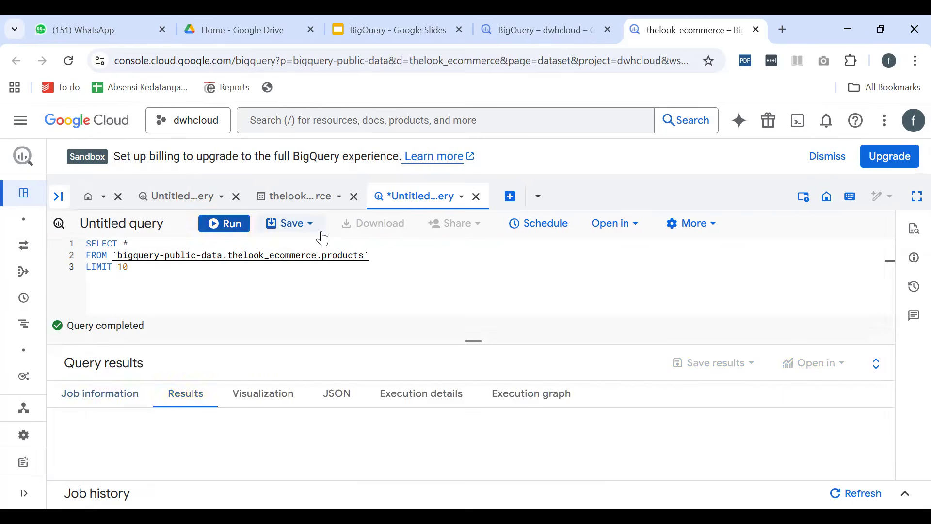
Enlarge the query results area, look over the returned product rows and set the results per page to 200
left_click_drag(475, 346, 488, 307)
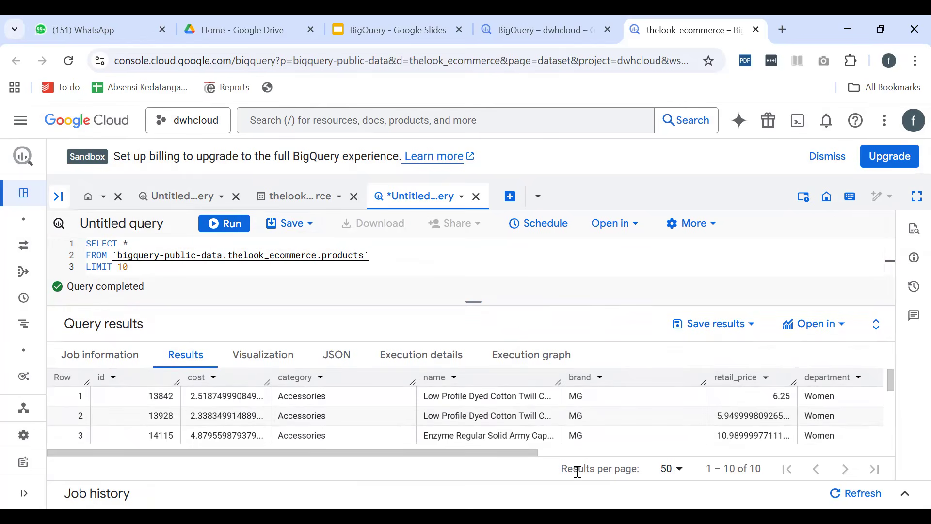
scroll(210, 405, "down", 5)
scroll(208, 402, "up", 5)
scroll(210, 399, "down", 5)
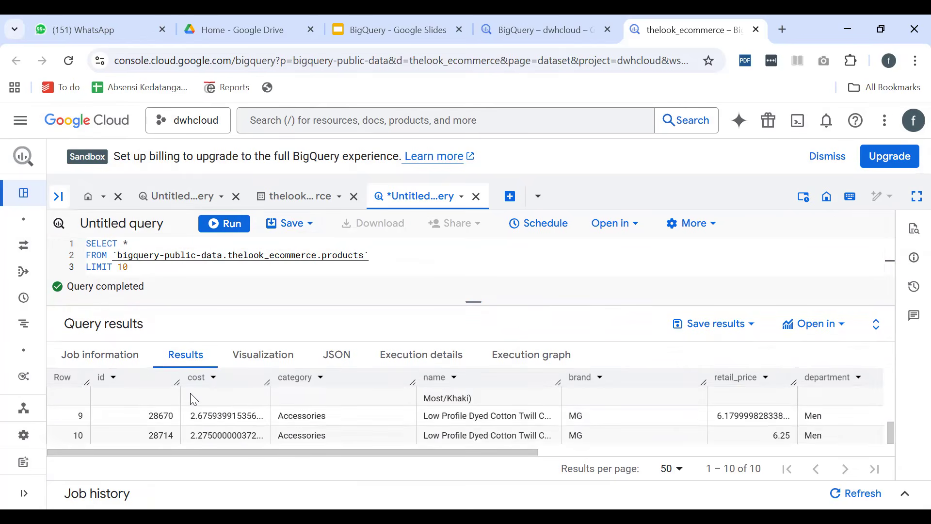
left_click(681, 470)
left_click(679, 467)
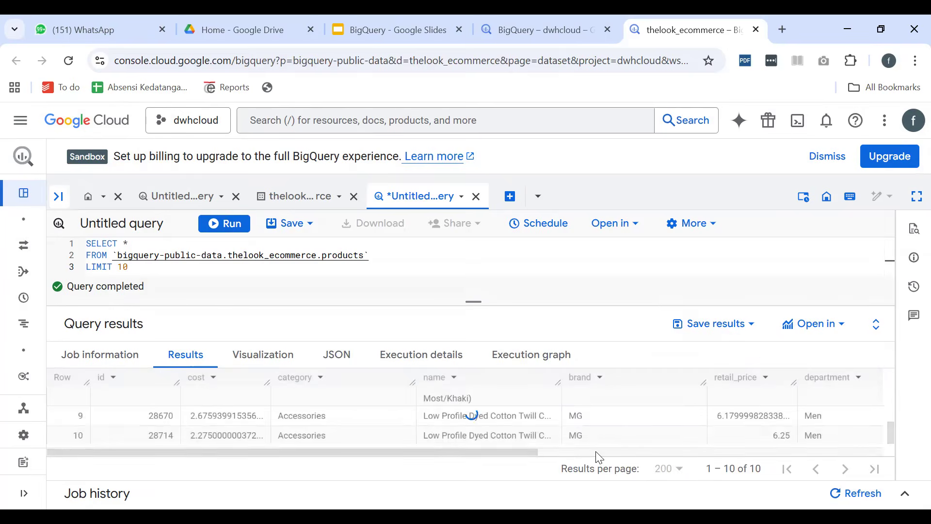
Examine the returned product rows from first to last, including their category, name, brand and retail_price values
scroll(550, 417, "down", 5)
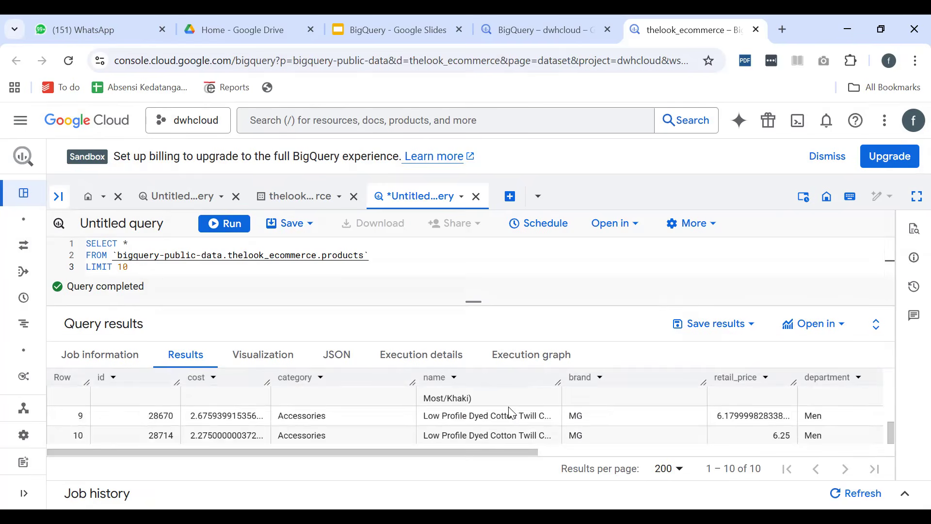
scroll(512, 412, "up", 5)
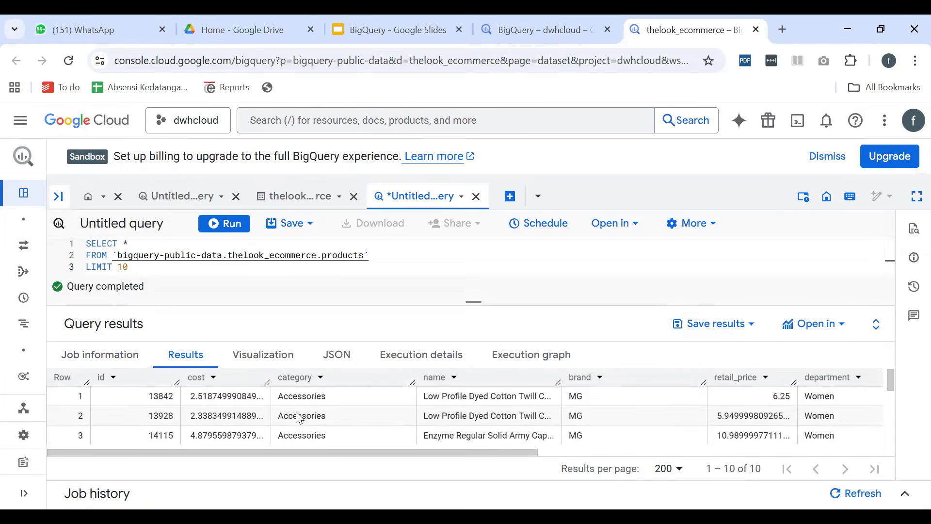
scroll(300, 418, "down", 5)
scroll(276, 412, "up", 5)
scroll(465, 411, "down", 5)
scroll(464, 411, "up", 5)
scroll(260, 395, "down", 5)
scroll(263, 396, "up", 2)
scroll(291, 393, "down", 2)
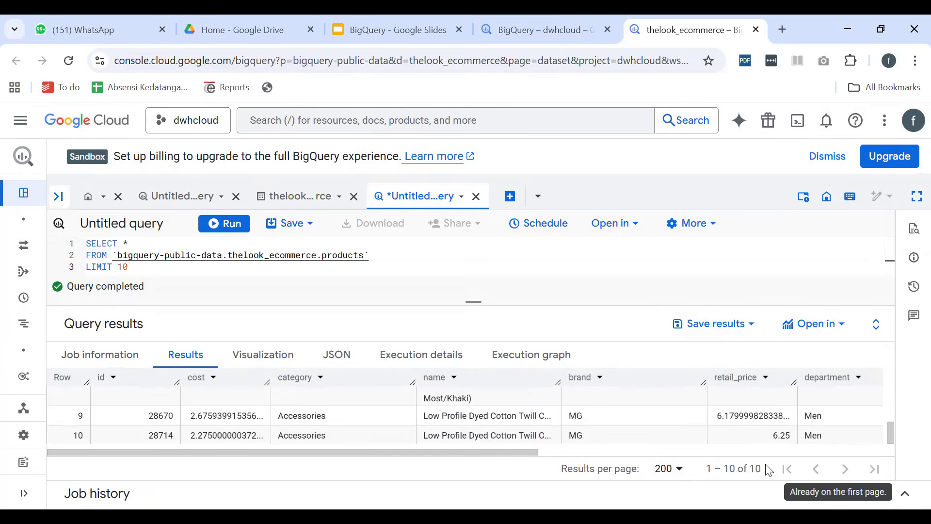
scroll(325, 423, "up", 5)
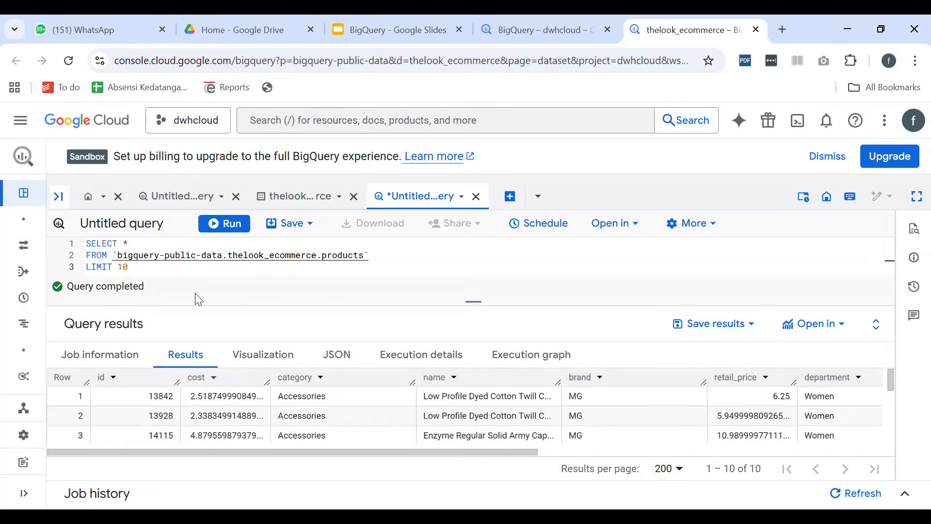
Change the products query's LIMIT to 100, rerun it and glance through the results
type("0")
left_click(216, 224)
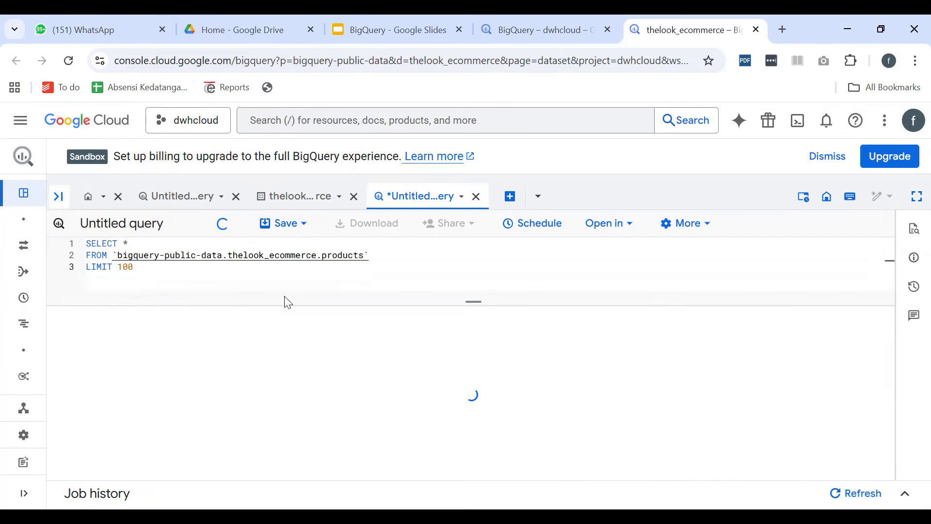
scroll(257, 403, "down", 15)
scroll(257, 407, "up", 15)
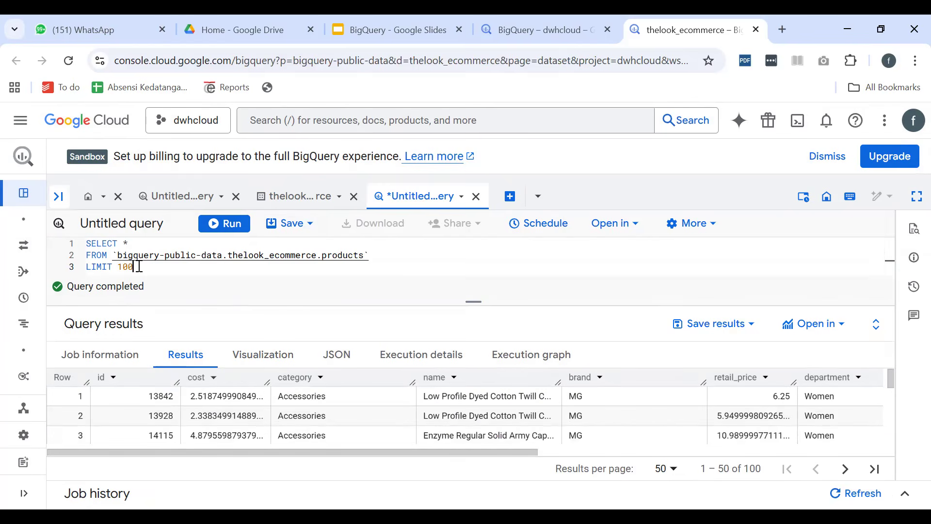
Review the LIMIT value in the query and browse the larger set of product rows in the results
left_click_drag(140, 266, 128, 267)
left_click(164, 267)
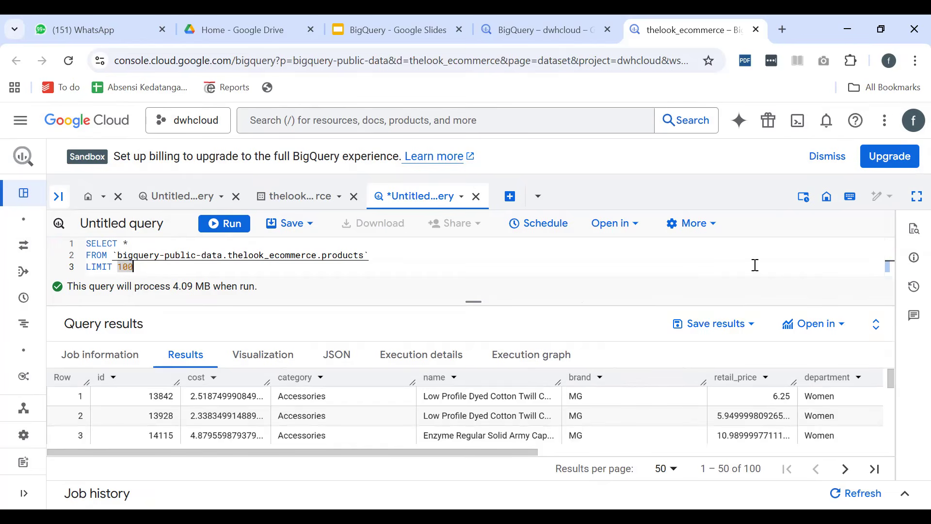
scroll(618, 397, "down", 5)
scroll(613, 383, "up", 5)
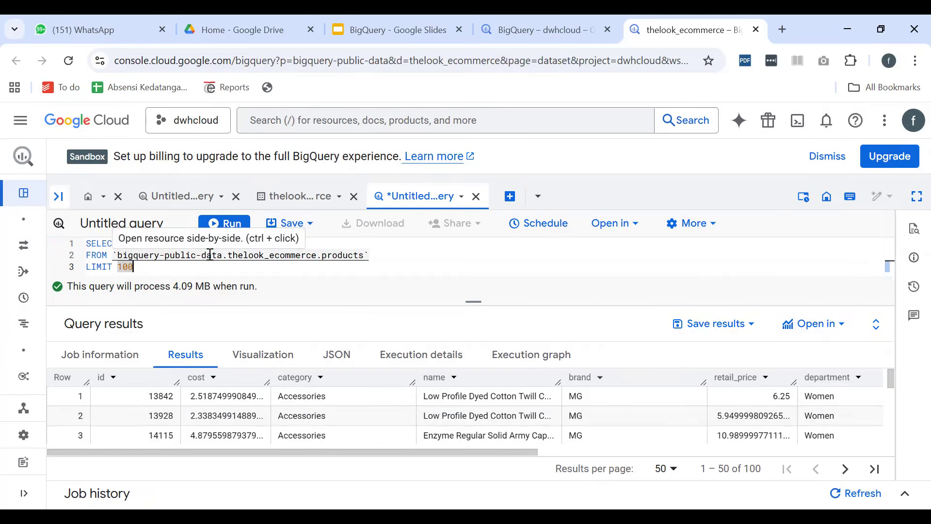
scroll(353, 404, "down", 5)
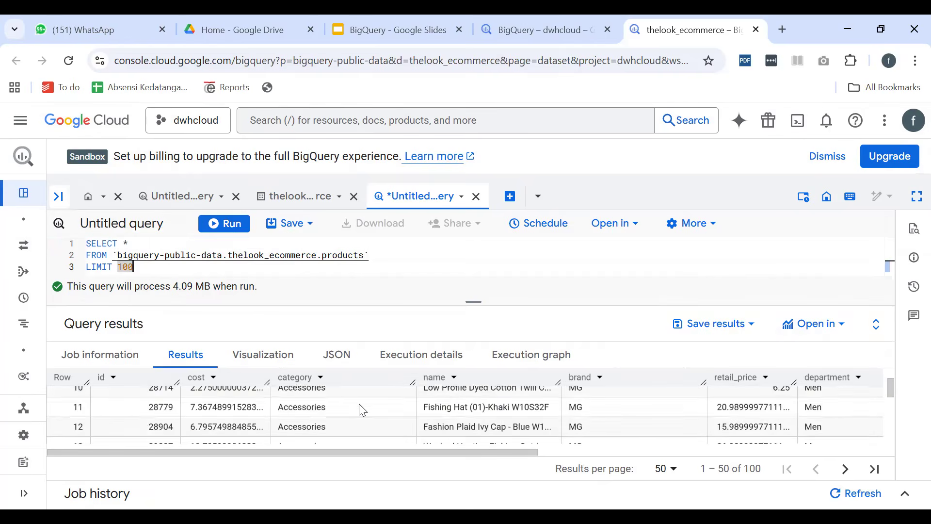
scroll(351, 403, "up", 5)
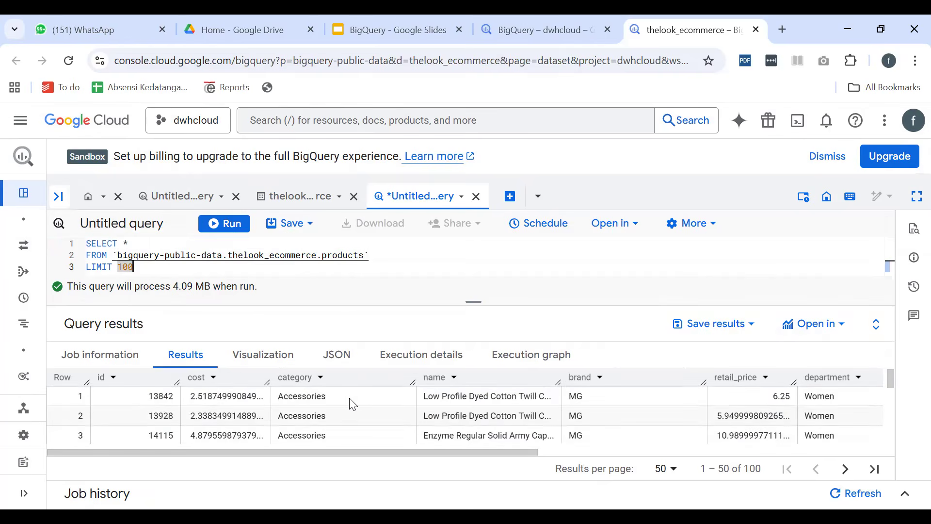
scroll(334, 403, "down", 3)
scroll(329, 403, "down", 6)
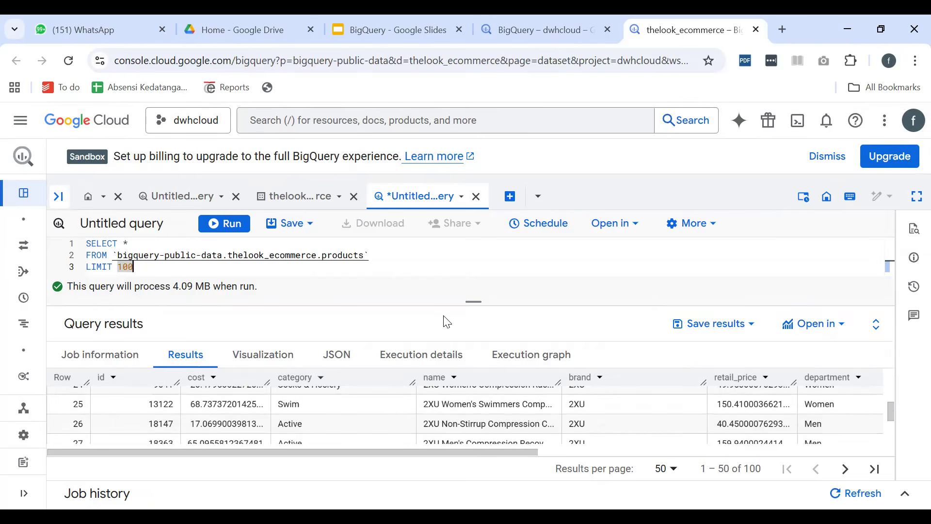
Give the query editor more height, comment out all three lines of the products query, and uncomment them again
left_click_drag(473, 302, 468, 351)
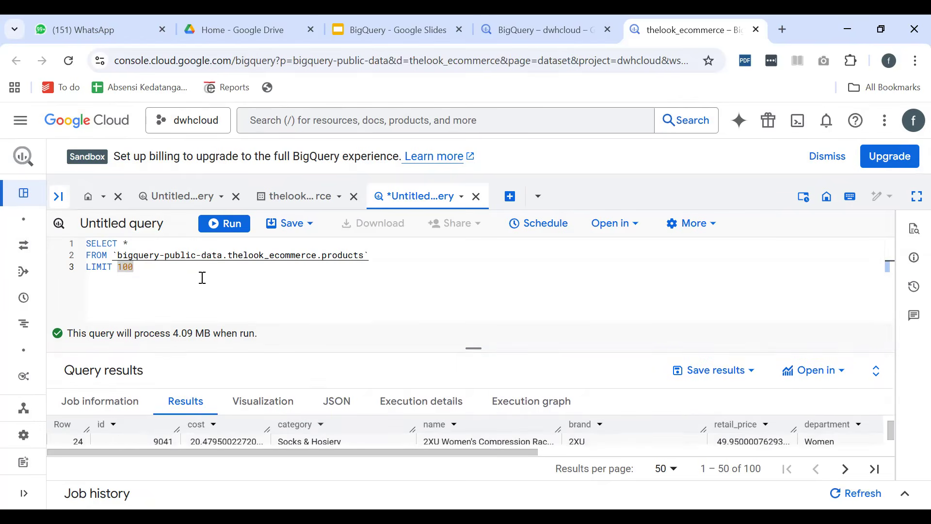
left_click_drag(172, 272, 71, 249)
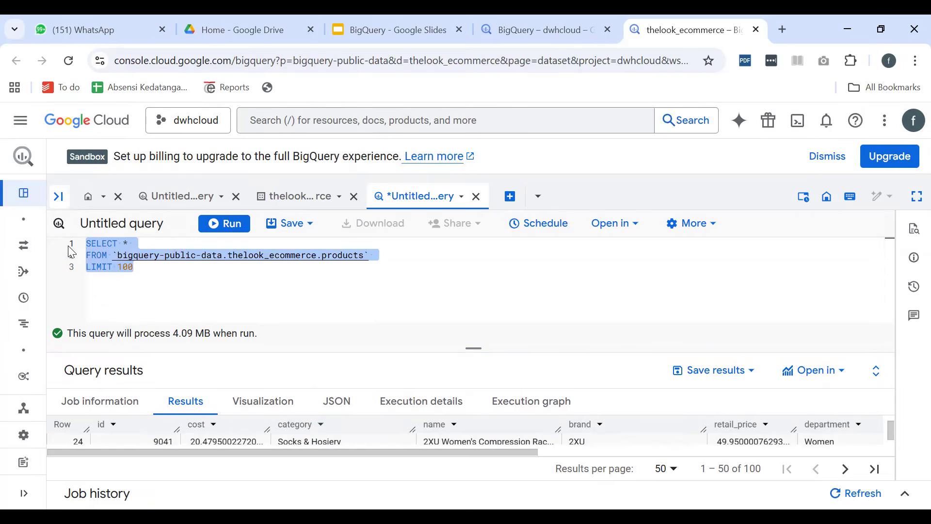
key("ctrl+slash")
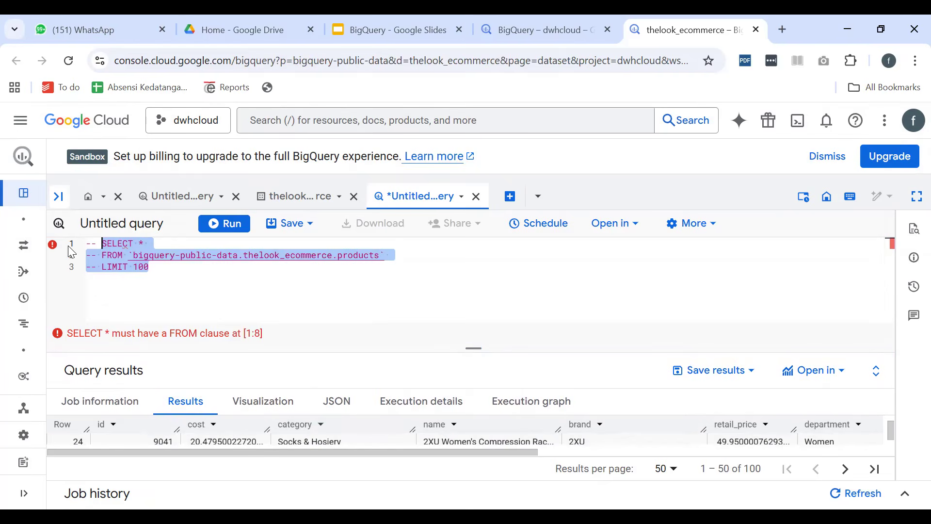
key("ctrl+slash")
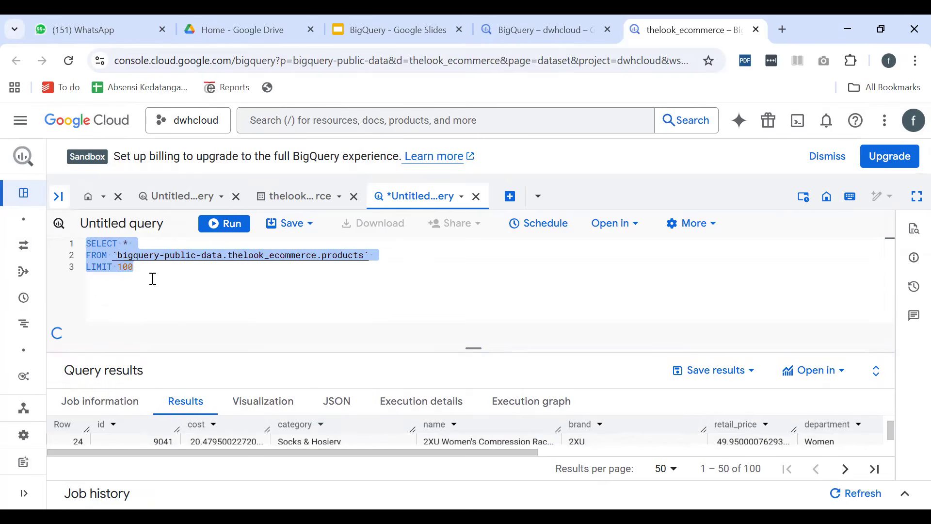
left_click(136, 265)
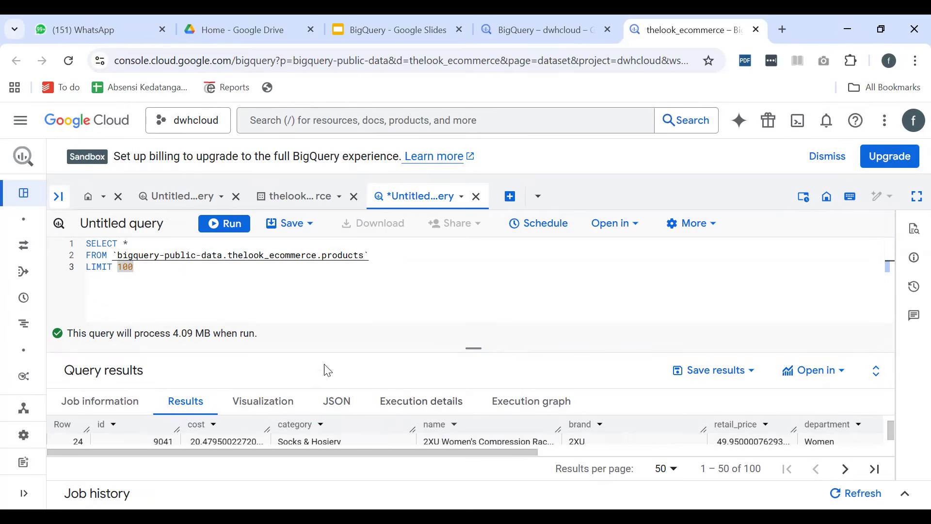
Comment out the three-line products query and paste an active copy of it beneath, separated by a blank line
left_click(136, 244)
key("ctrl+a")
key("ctrl+c")
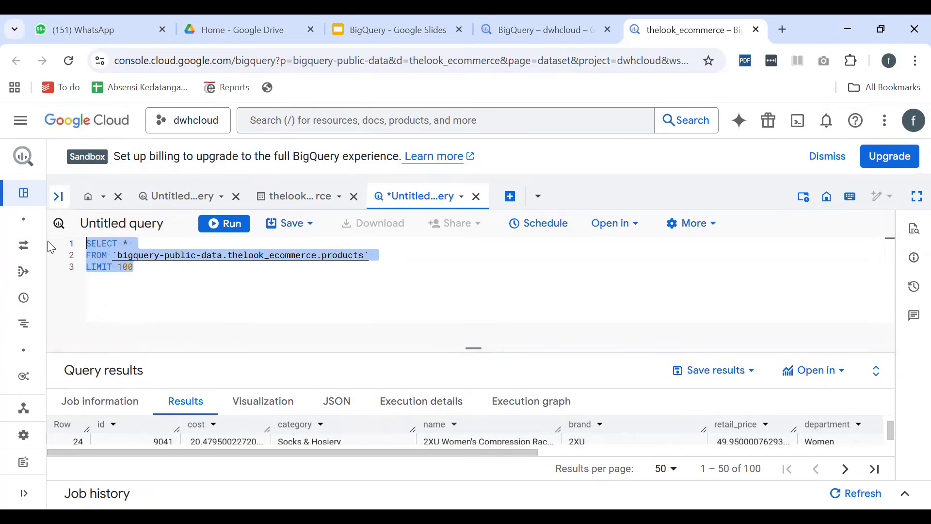
key("ctrl+slash")
key("Right")
key("Return")
key("Return")
key("ctrl+v")
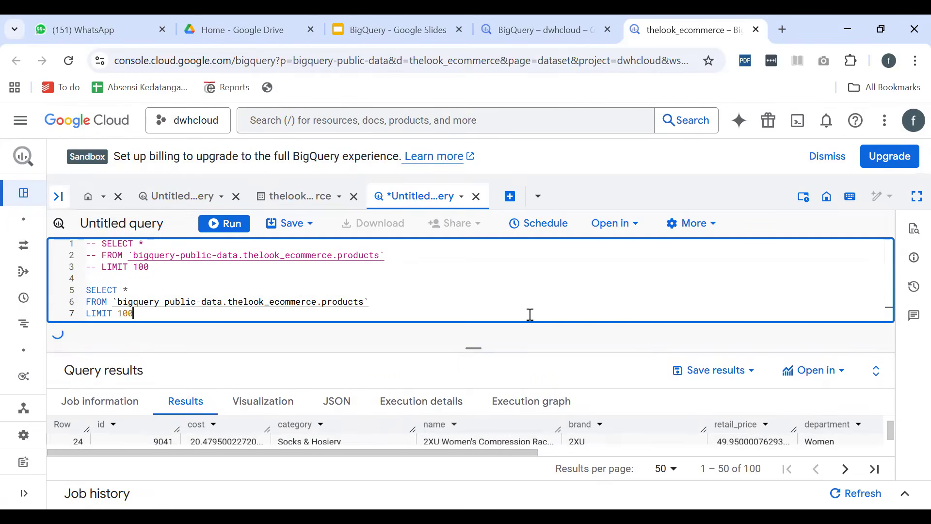
Expand the query workspace to full screen and give the query editor more height
left_click(917, 196)
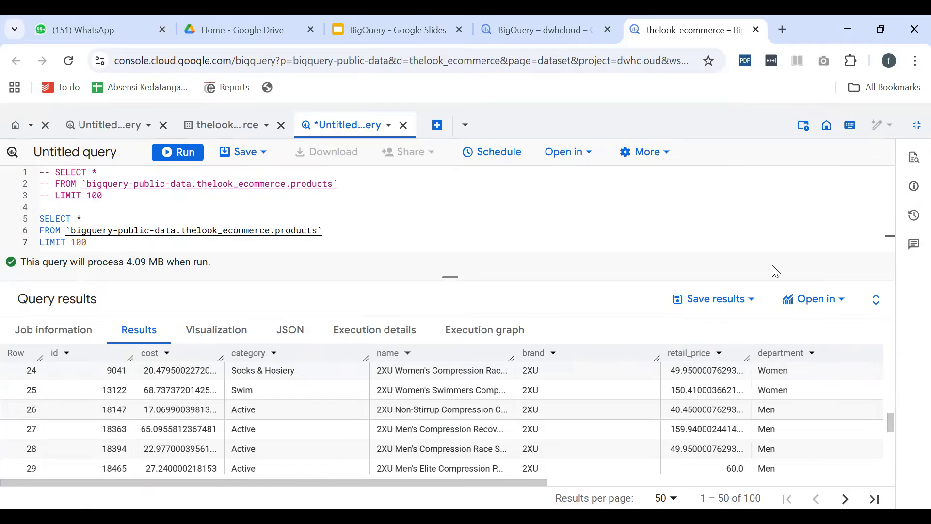
left_click(916, 126)
left_click(917, 196)
left_click_drag(447, 277, 417, 312)
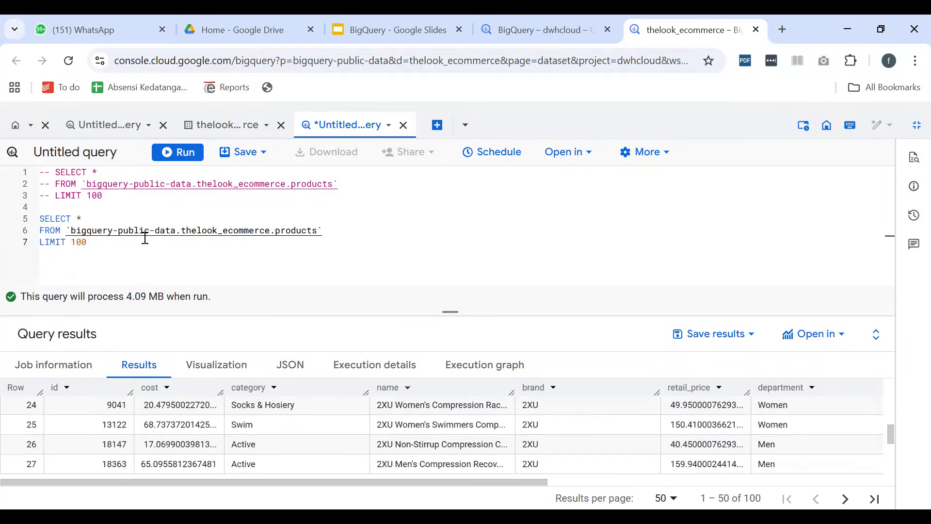
Replace the asterisk in the active query's SELECT line with category, count(*)
left_click(101, 221)
key("BackSpace")
type("category, count*")
key("BackSpace")
type("(*")
Replace the active query's LIMIT 100 line with GROUP BY category
key("Down")
key("Down")
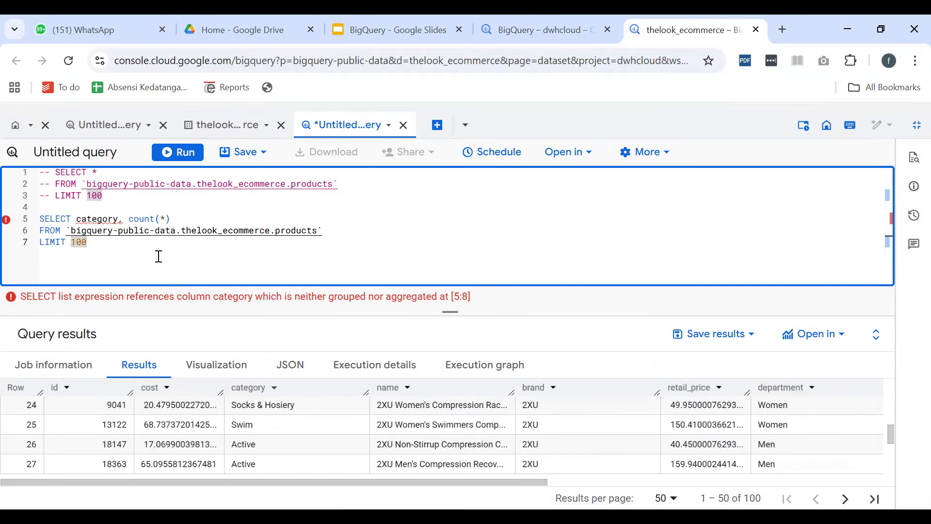
key("ctrl+shift+Left")
key("ctrl+shift+Left")
key("ctrl+shift+Left")
key("ctrl+shift+Left")
key("ctrl+shift+Right")
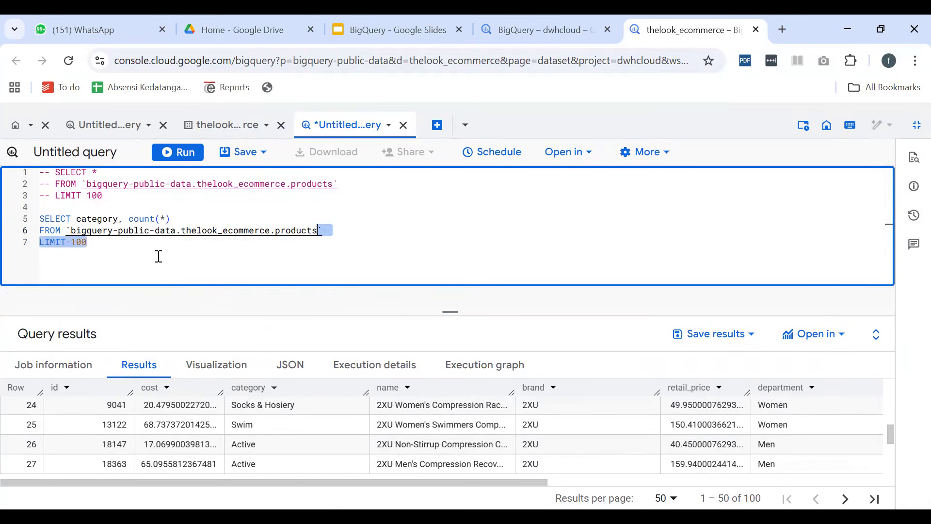
key("ctrl+shift+Right")
key("ctrl+shift+Left")
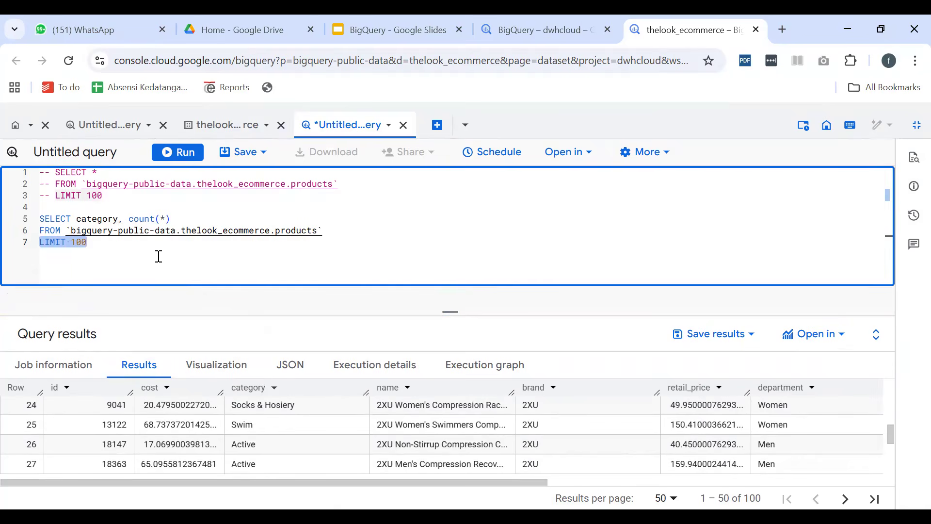
type("GROUP ")
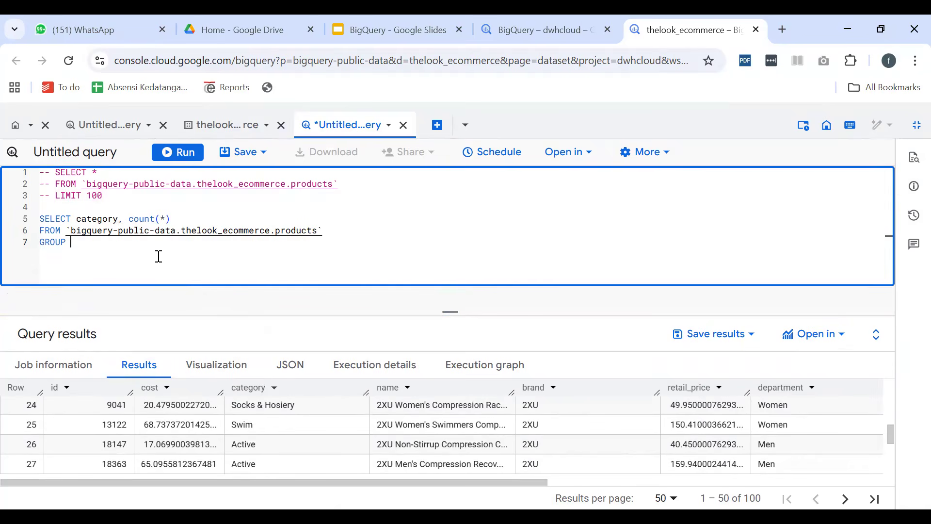
type("BY categ")
key("Return")
key("Return")
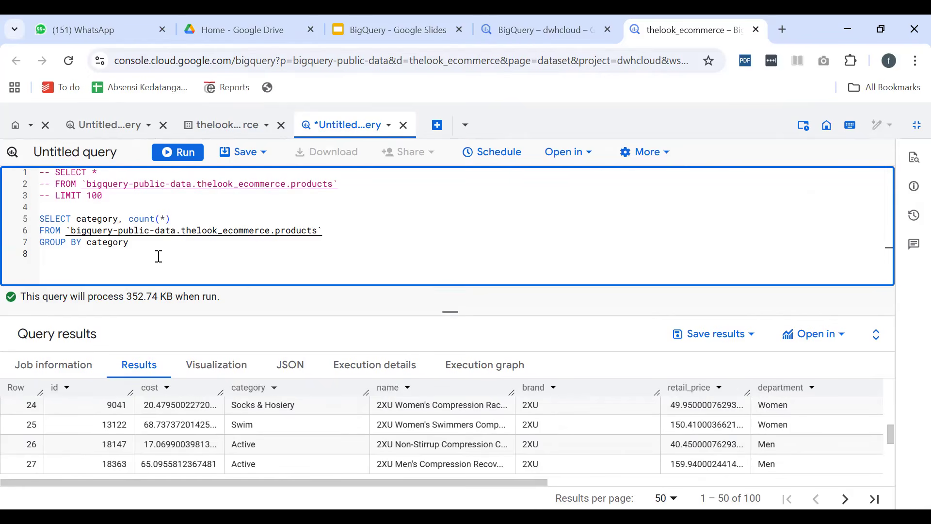
key("BackSpace")
Run the grouped query and look through the product count of each category
left_click(170, 159)
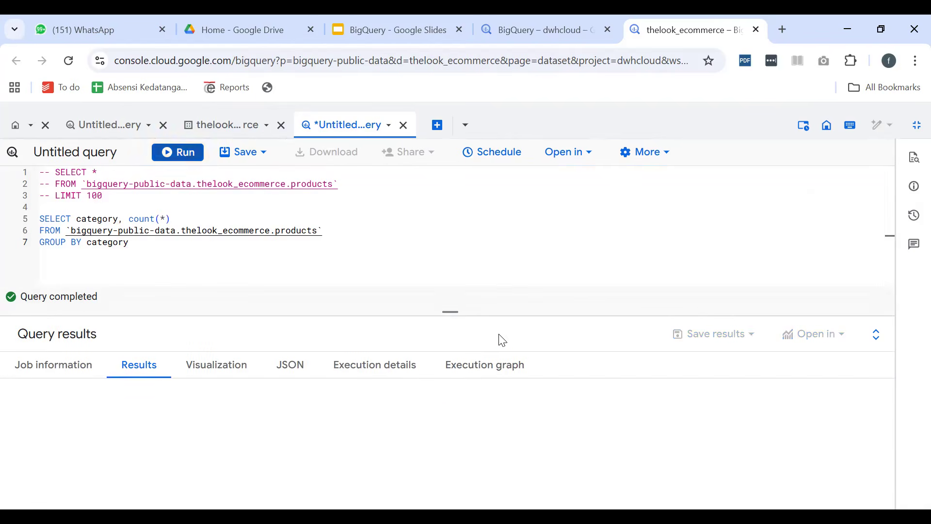
scroll(95, 451, "down", 8)
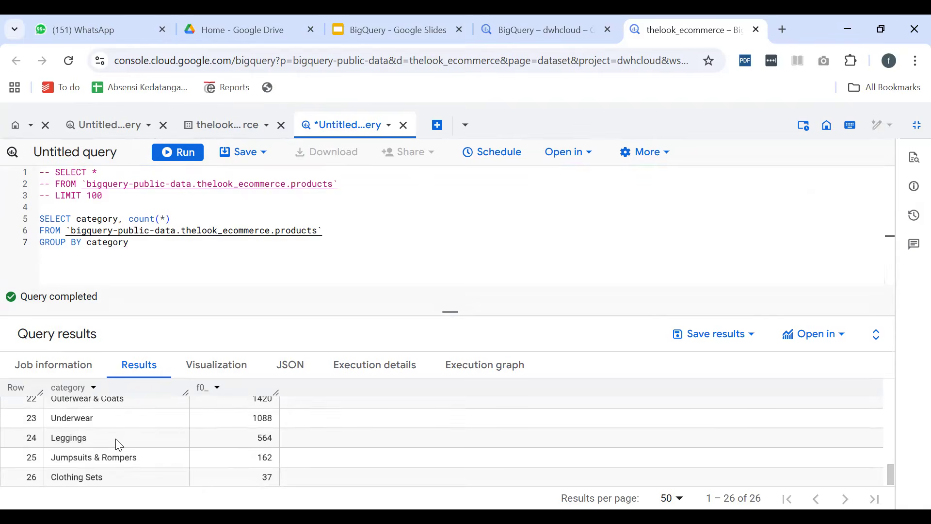
scroll(119, 444, "up", 8)
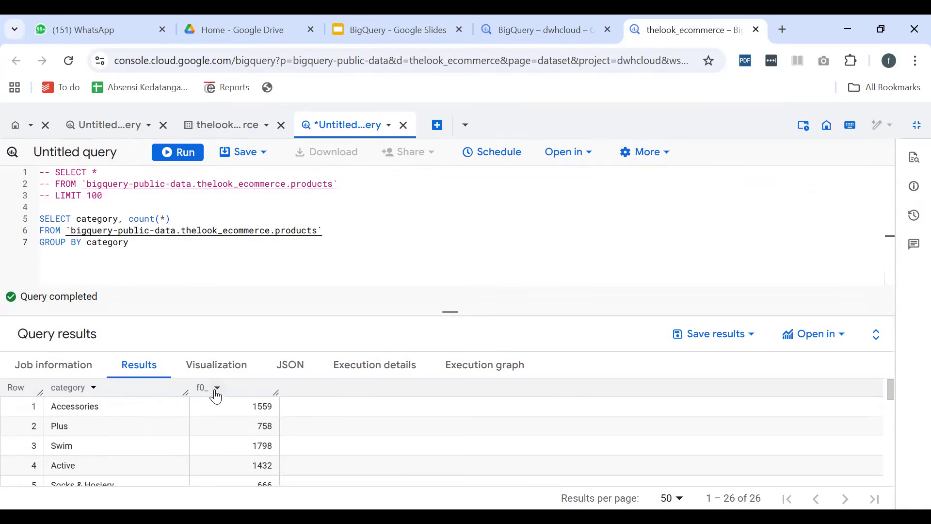
Alias count(*) as jumlah_kategori, rerun the query and look through the results with the renamed column
left_click(192, 221)
type("as")
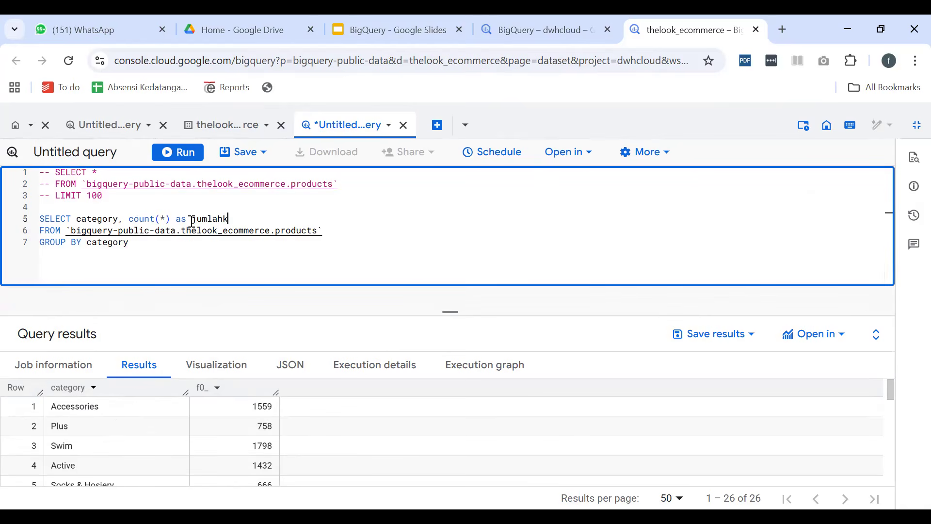
type(" jumlah_kategori")
left_click(186, 153)
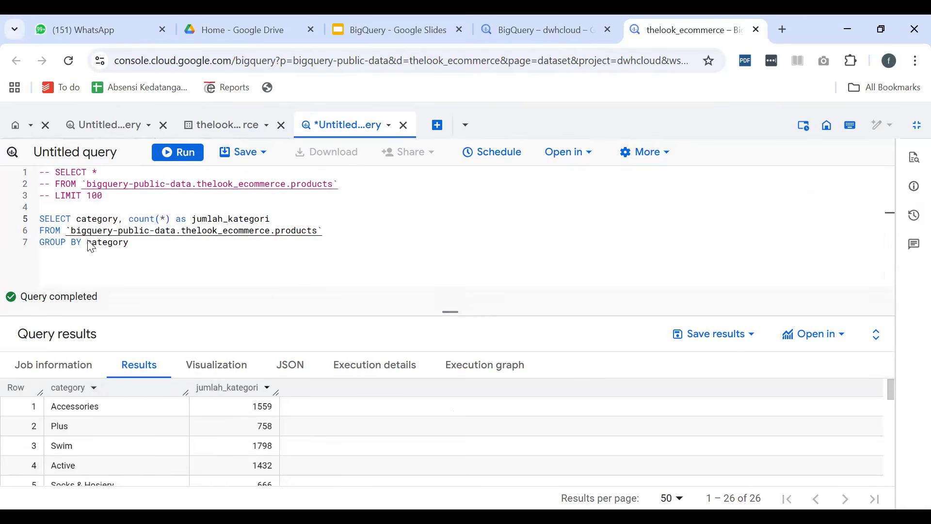
scroll(219, 426, "down", 5)
scroll(225, 441, "up", 5)
scroll(228, 439, "down", 6)
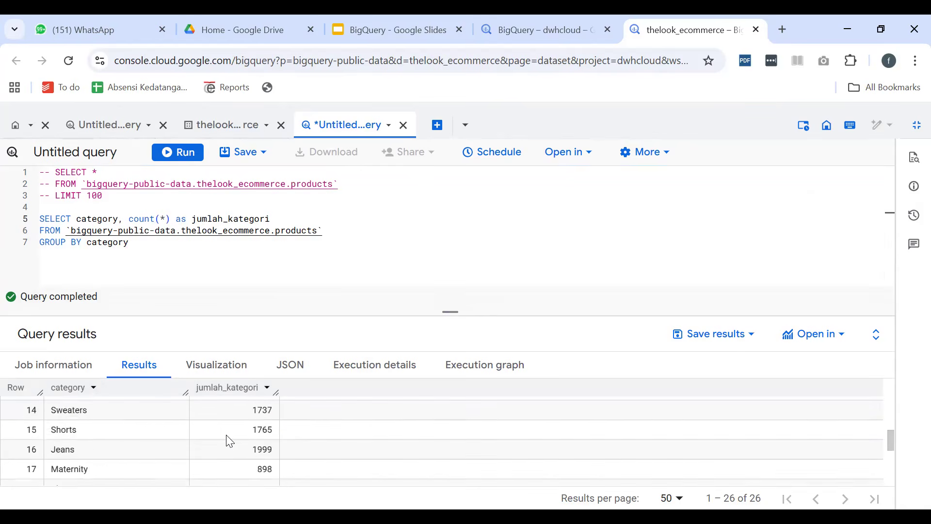
scroll(233, 436, "up", 6)
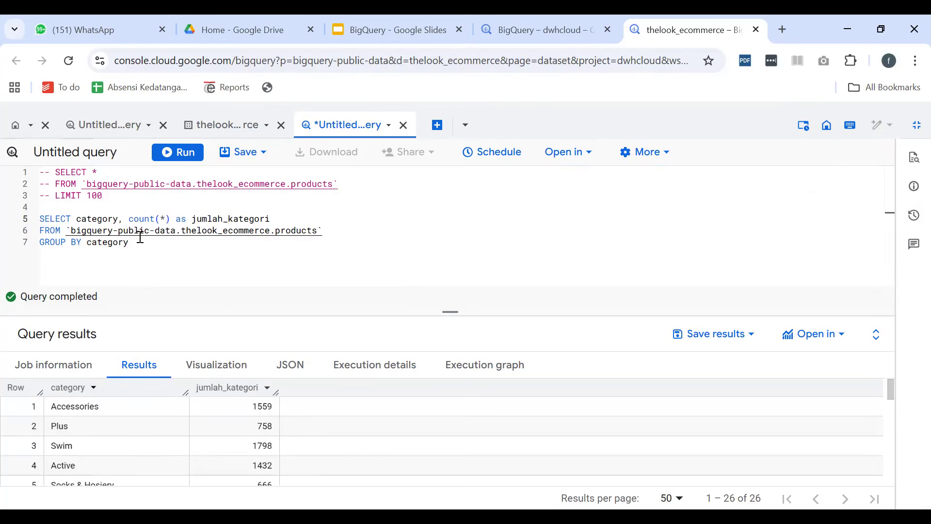
Add the line order by jumlah_kategori desc at the end of the grouped query
left_click(160, 248)
key("Return")
type("order")
key("Down")
key("Return")
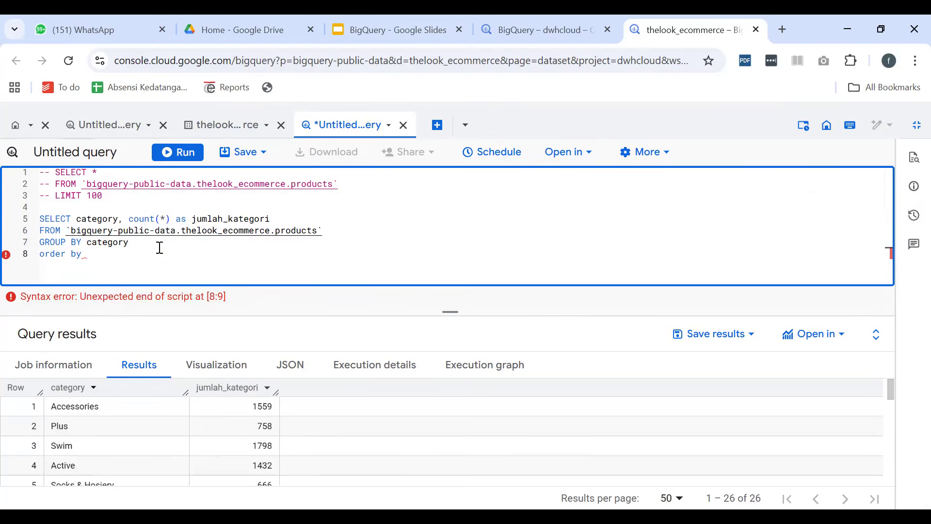
type("to")
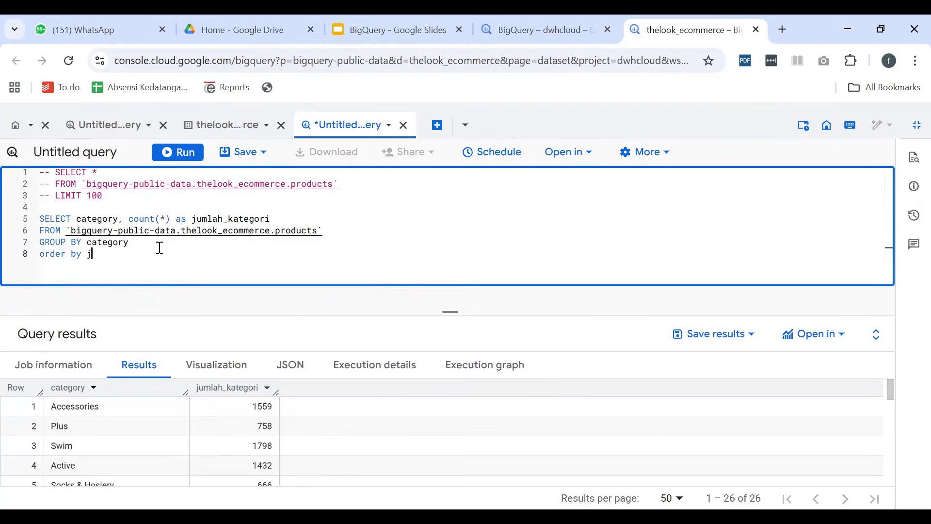
type("ulah_kategori desc")
double_click(156, 254)
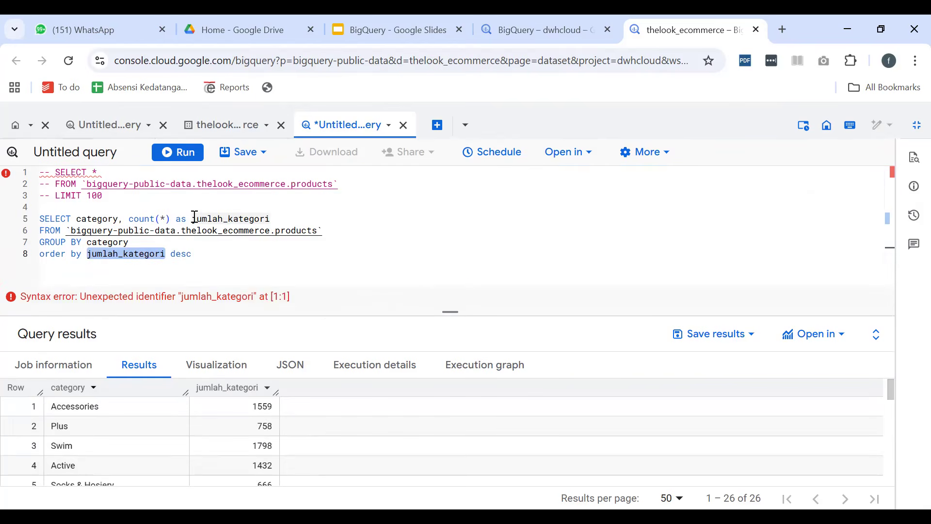
left_click(246, 254)
Run the sorted query and look through the categories from highest to lowest count
left_click(178, 153)
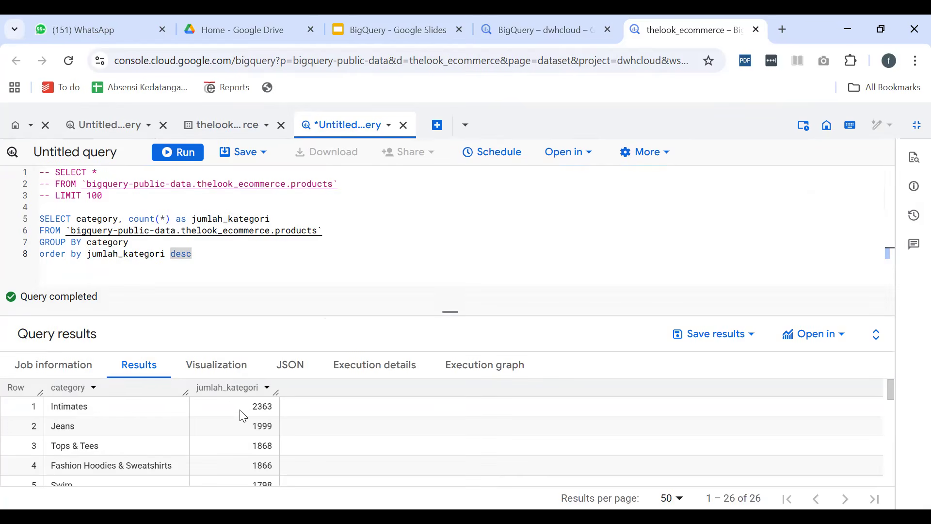
scroll(254, 411, "down", 8)
scroll(251, 410, "up", 8)
scroll(239, 429, "down", 8)
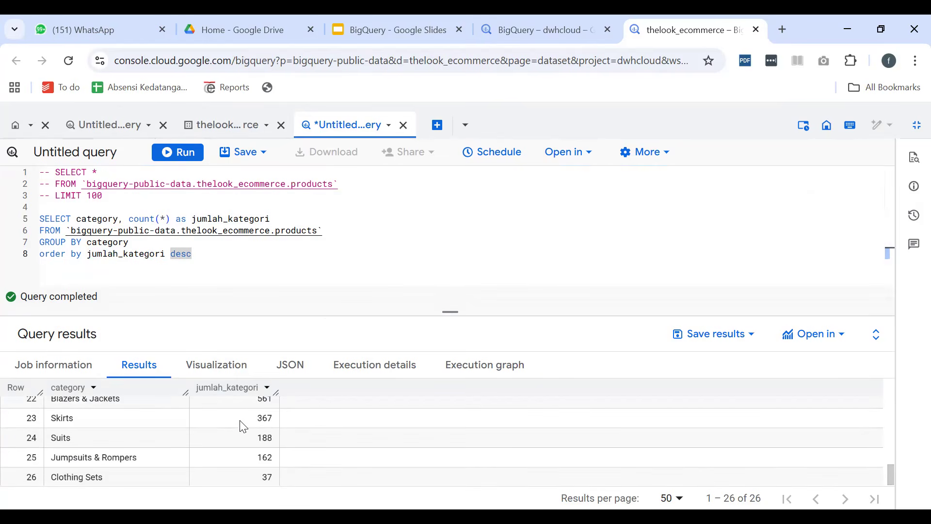
scroll(241, 427, "up", 8)
View the category counts as a chart in an enlarged results area, trying the Line type before returning to Bar
left_click(228, 365)
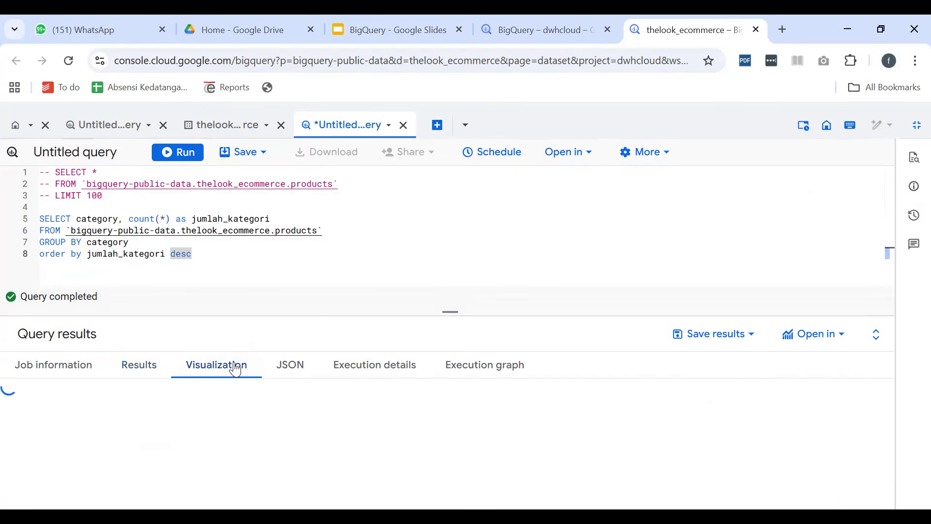
left_click_drag(446, 310, 454, 233)
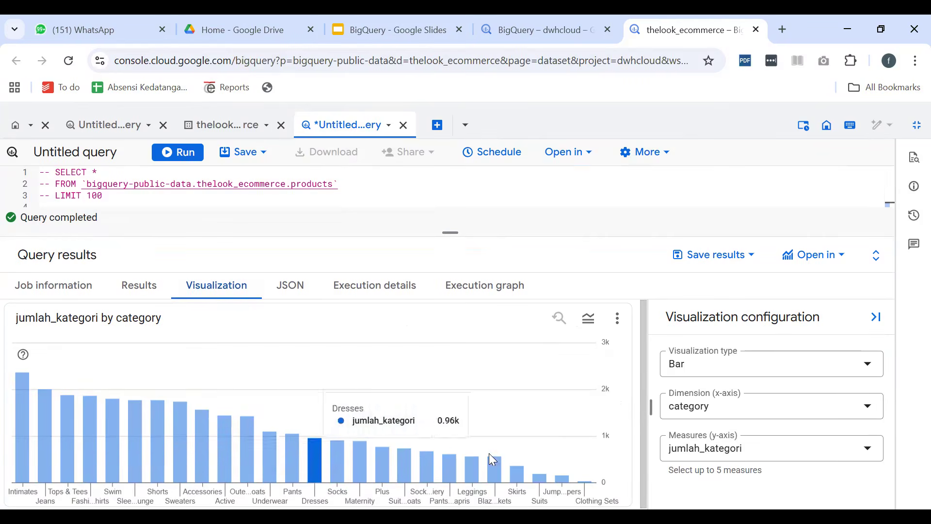
left_click(707, 372)
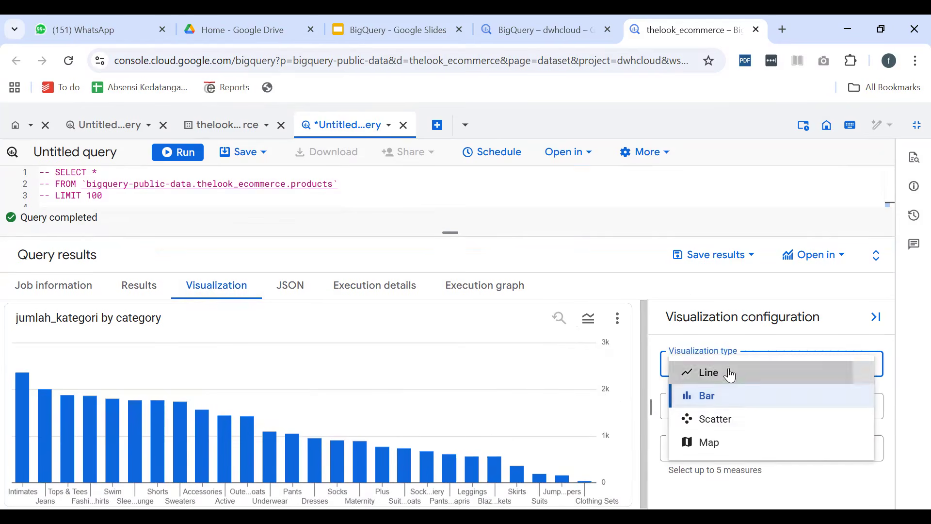
left_click(726, 374)
left_click(735, 371)
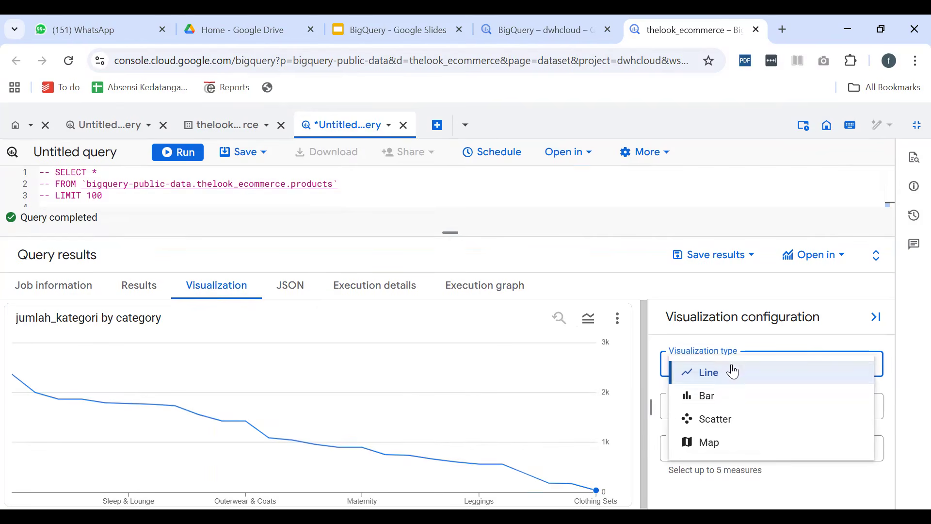
left_click(711, 402)
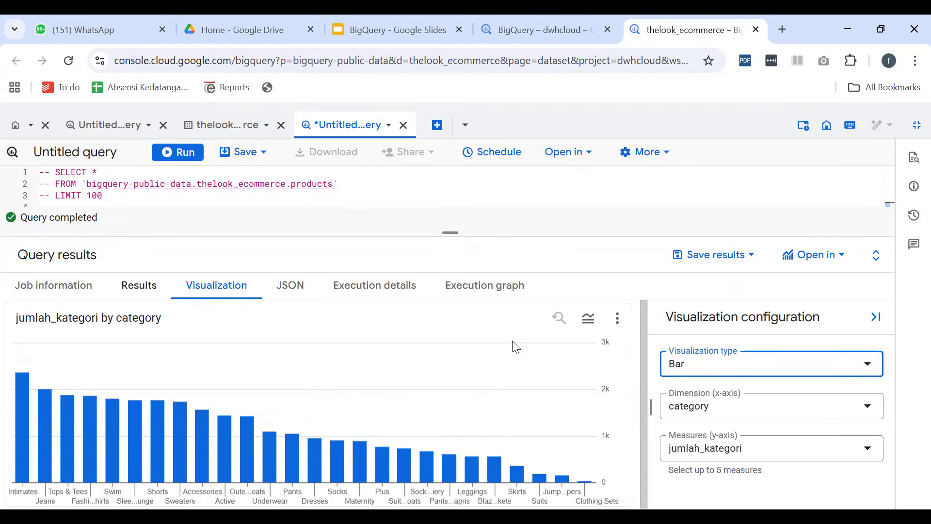
Review the export options for the query results, and return to the results table with a taller query editor
left_click(760, 266)
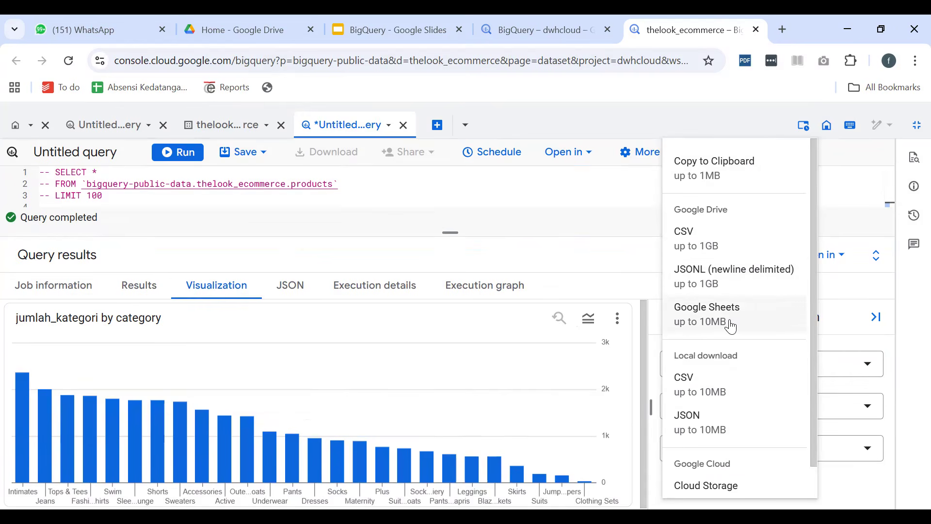
left_click(392, 253)
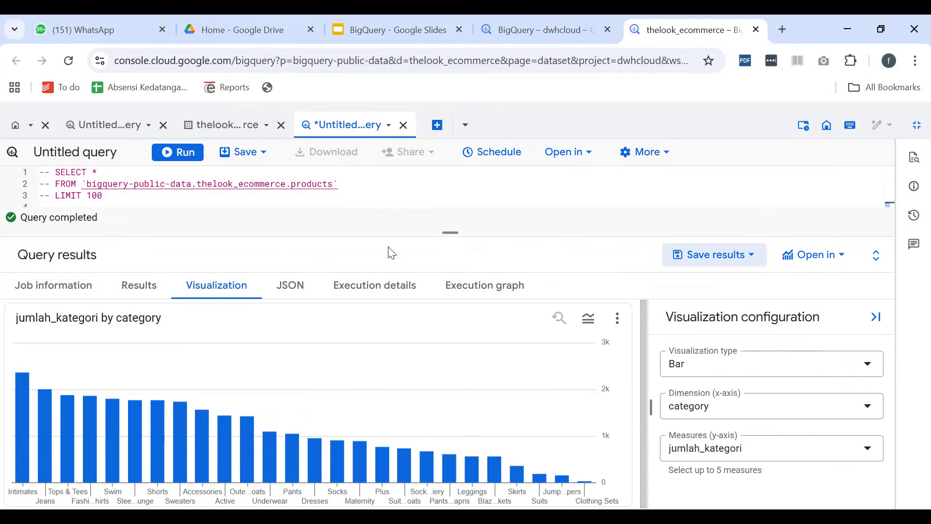
left_click(141, 288)
left_click_drag(444, 235, 441, 303)
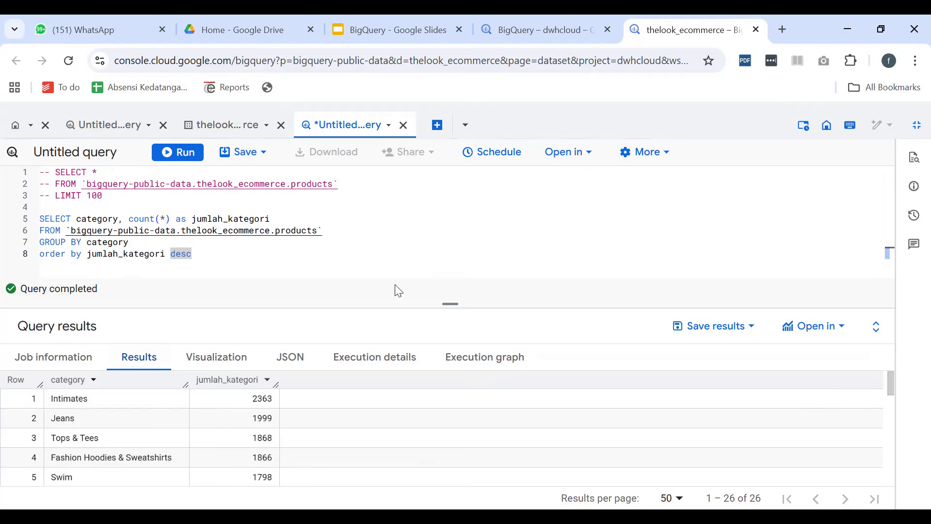
Insert the comment "jumlah per category" on its own line above the grouped query
left_click(159, 207)
key("Return")
type("jumlah per cate")
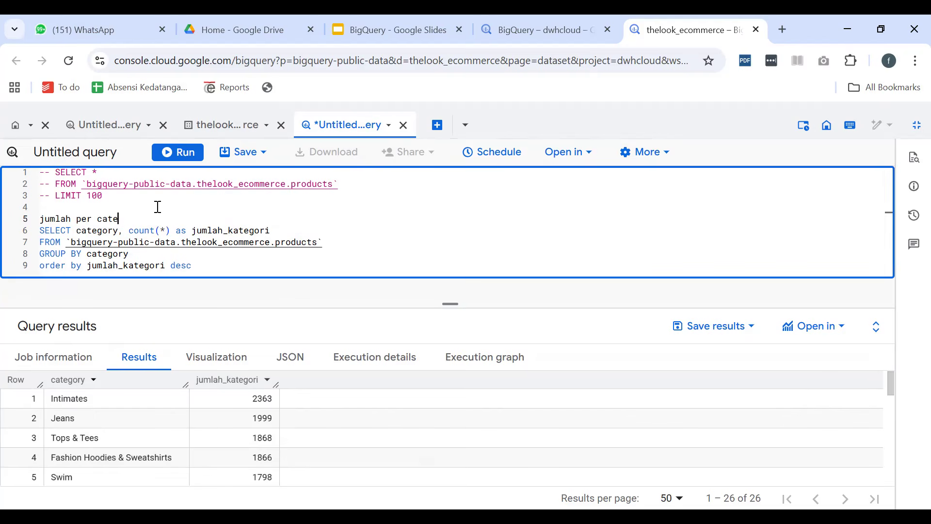
type("gory")
key("ctrl+slash")
Add three new empty lines below the grouped query's order by line
key("Down")
key("Down")
key("Down")
key("Down")
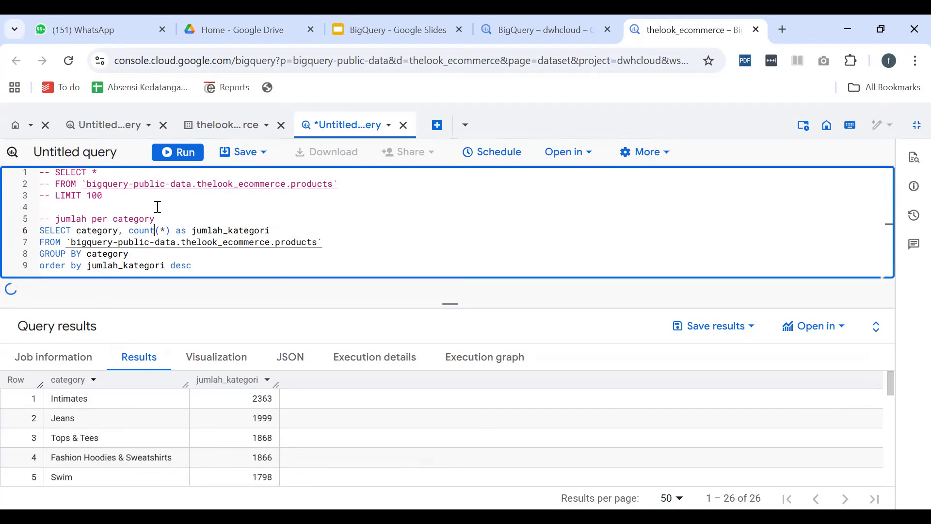
key("End")
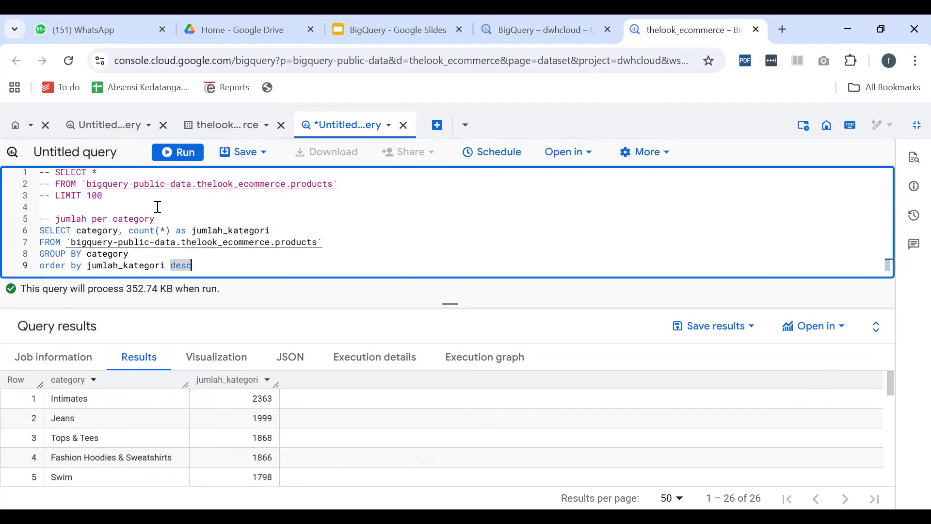
key("Return")
key("Return")
key("Return")
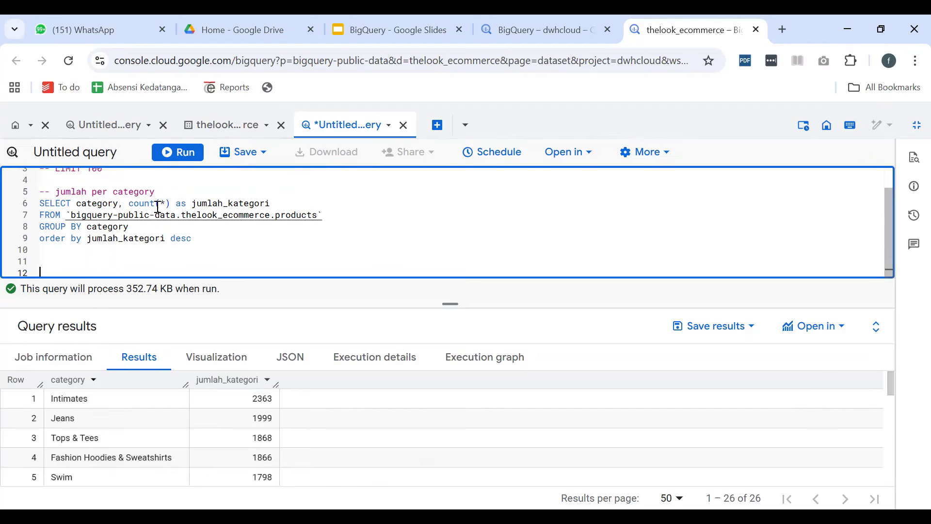
Look through the open home, other untitled query and thelook_ecommerce dataset pages, and return to the category count query
left_click(22, 127)
left_click(105, 125)
left_click(227, 125)
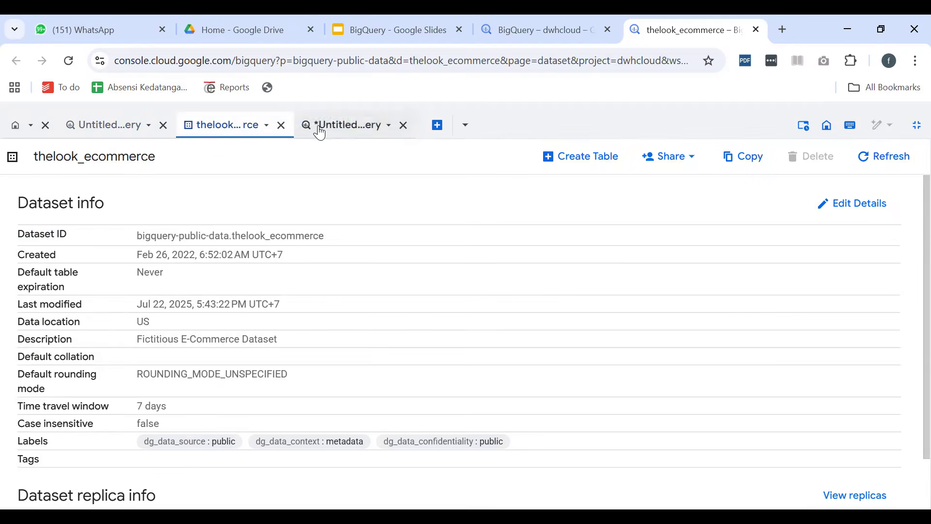
left_click(335, 126)
Go back to the start of the query and exit the workspace's full-screen view
scroll(313, 226, "up", 1)
left_click(890, 121)
left_click(916, 125)
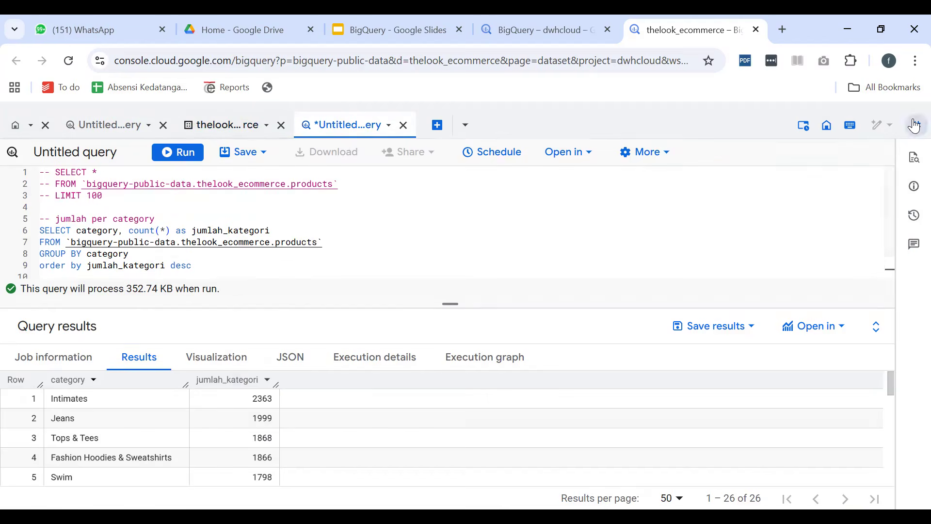
Show the Explorer pane beside the category count query and look through its dataset list
mouse_move(59, 200)
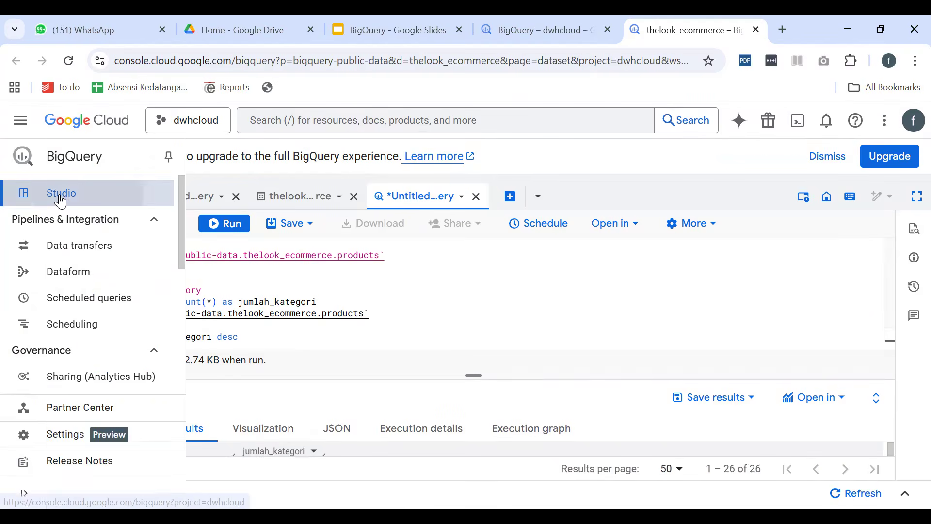
left_click_drag(68, 200, 374, 266)
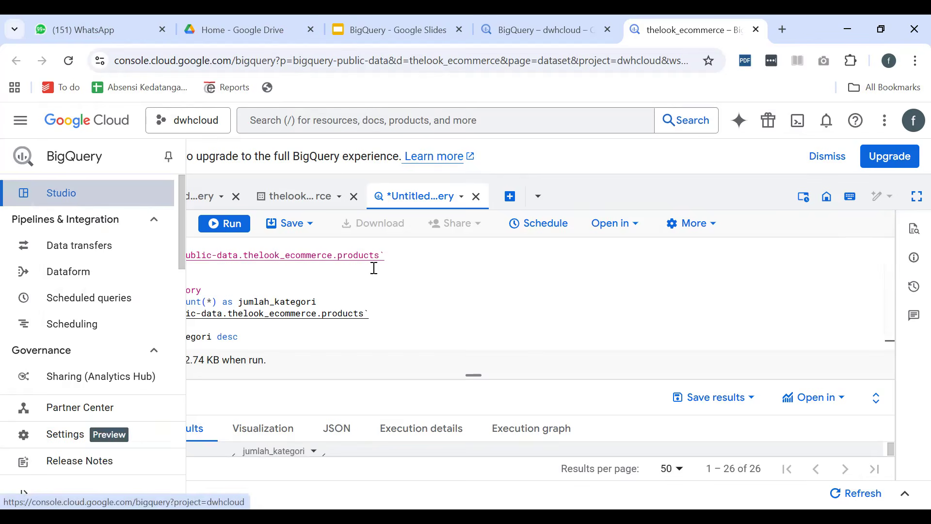
key("ctrl+z")
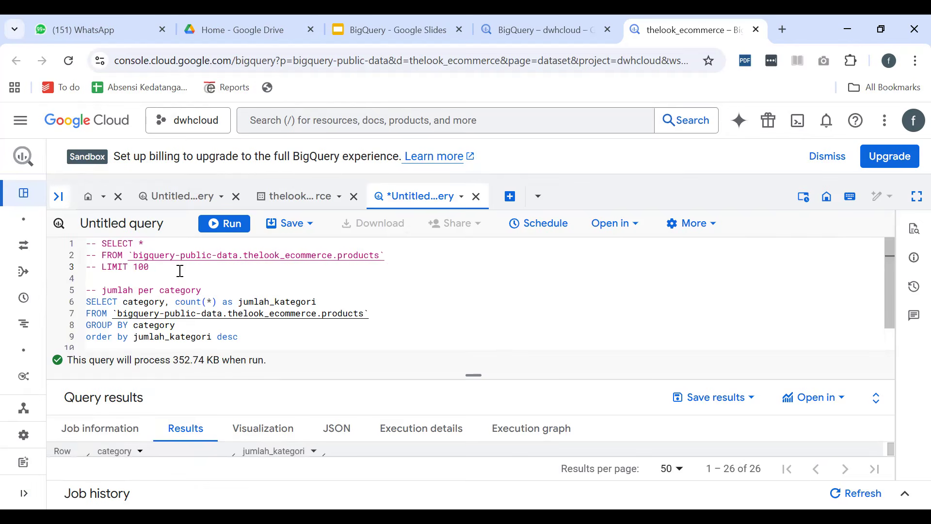
left_click(58, 196)
scroll(193, 367, "down", 20)
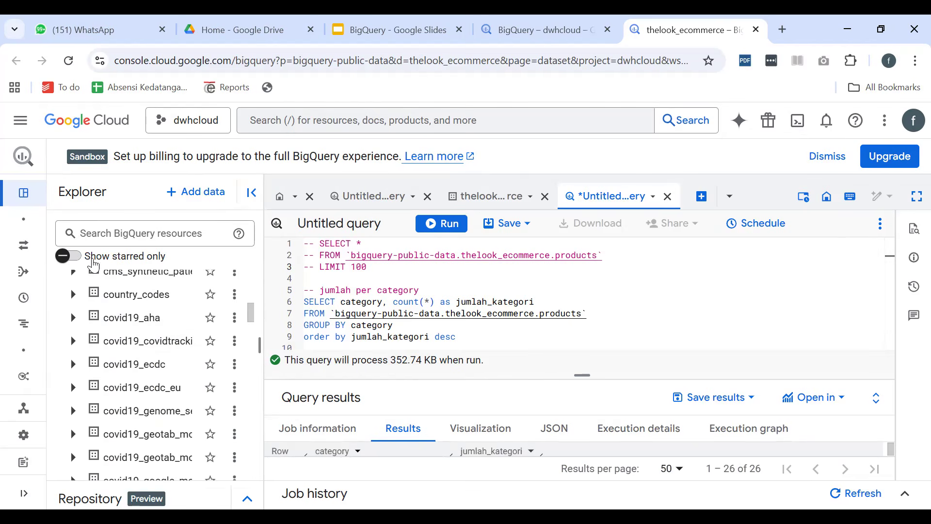
Try the starred-only filter in the Explorer, expand the dwhcloud project, and turn the filter off
left_click(68, 256)
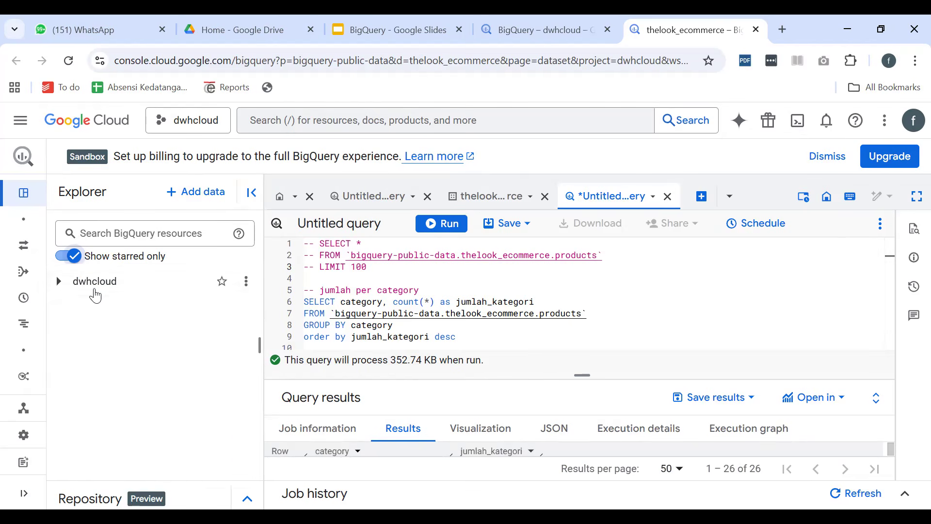
left_click(58, 282)
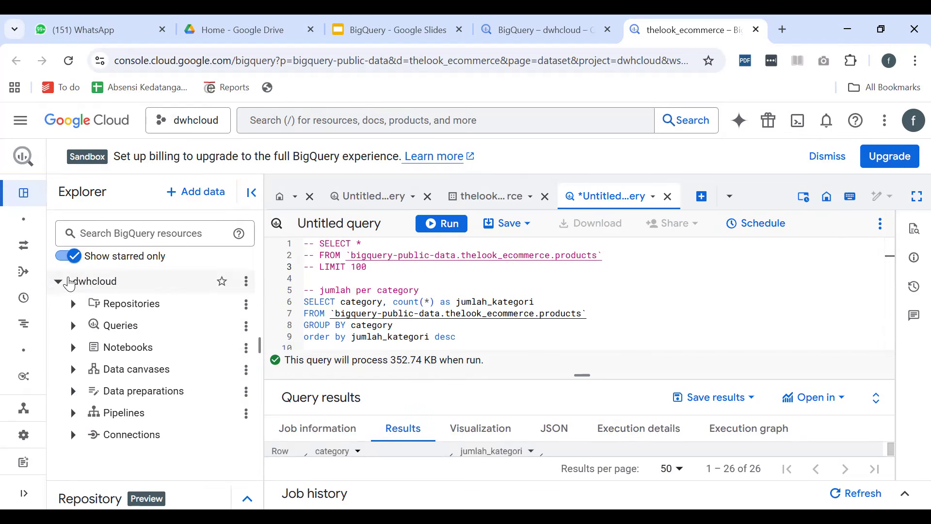
left_click(58, 281)
left_click(63, 256)
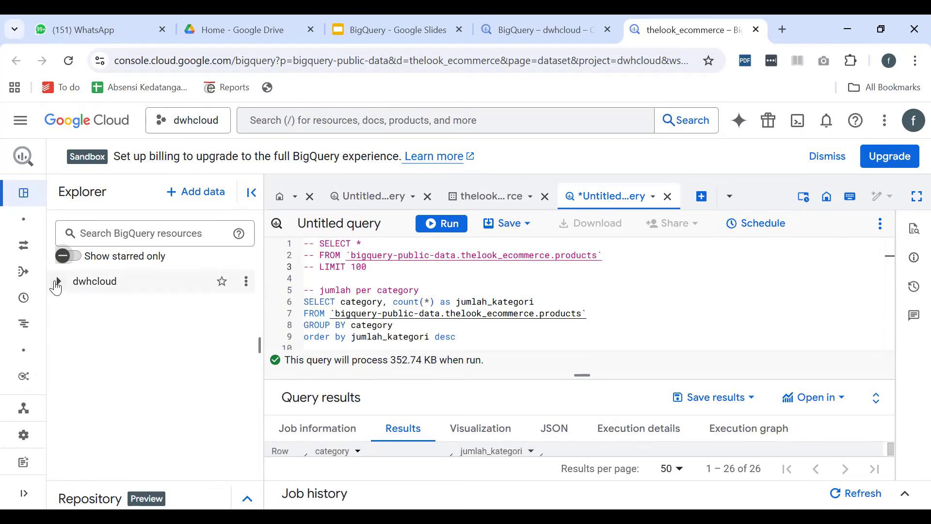
left_click(58, 283)
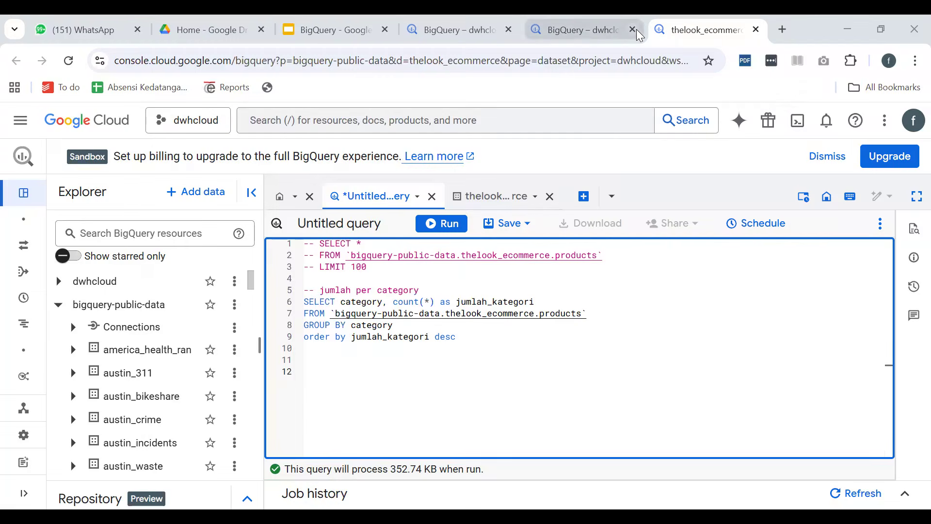
Cancel leaving the second dwhcloud browser tab and switch to the thelook_ecommerce browser tab
left_click(632, 30)
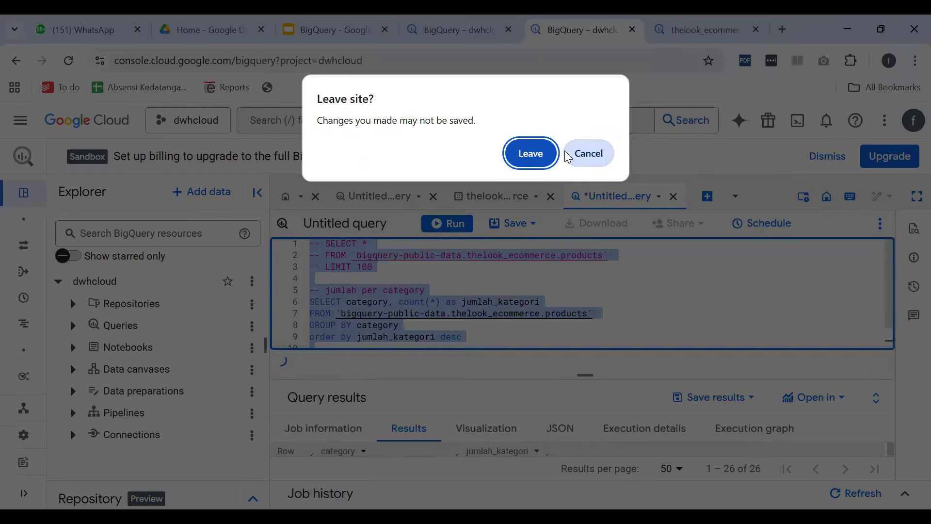
left_click(592, 153)
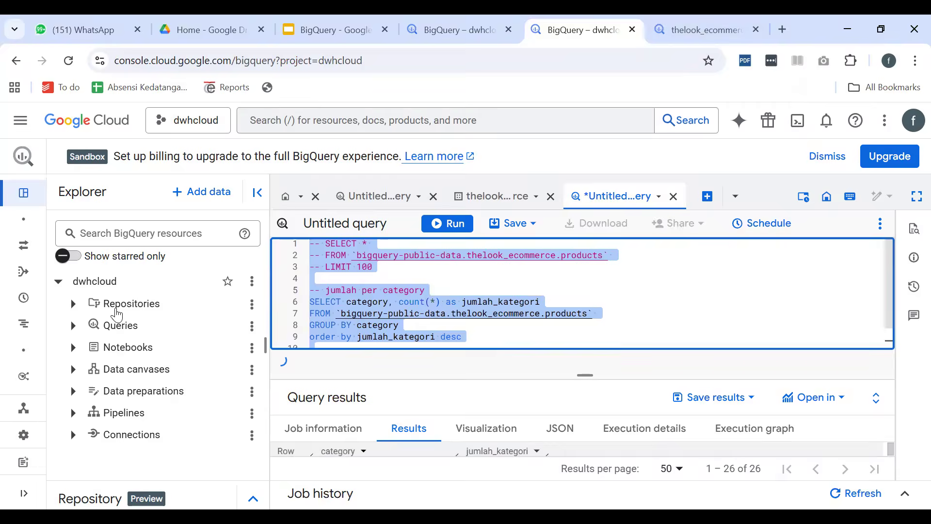
left_click(701, 27)
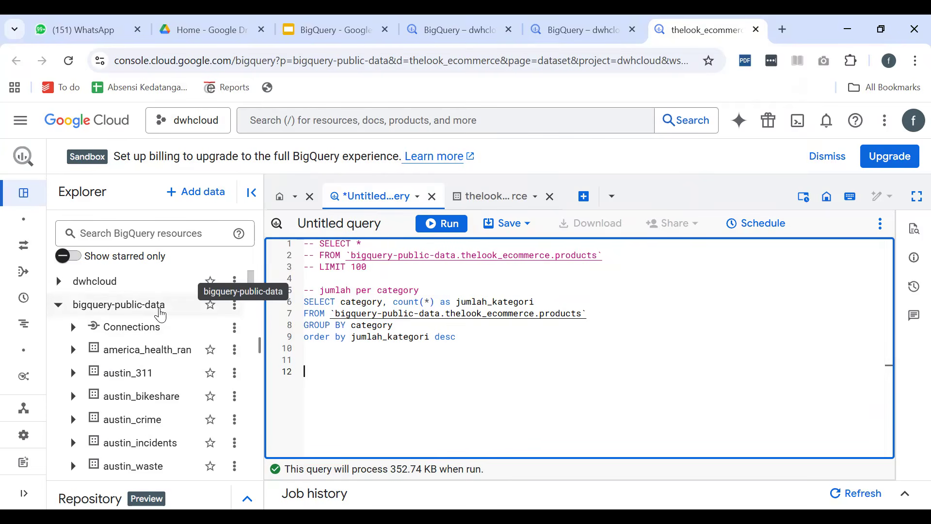
Find the thelook_ecommerce dataset under bigquery-public-data in the Explorer and expand it to list its tables
scroll(160, 315, "down", 10)
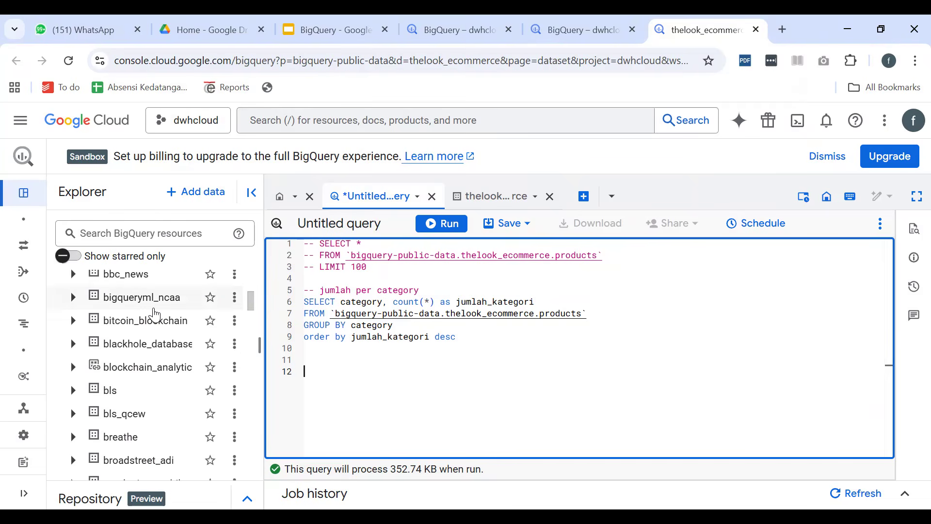
scroll(159, 315, "down", 10)
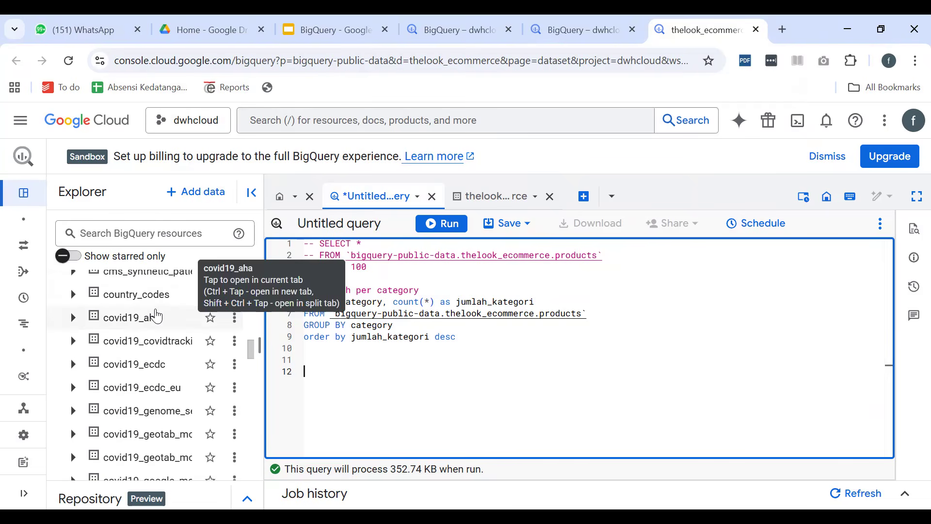
scroll(156, 316, "down", 15)
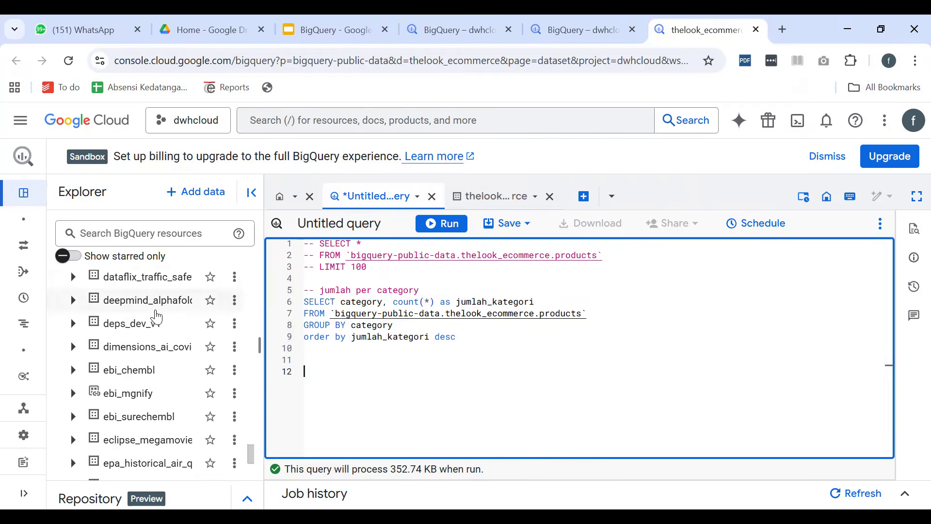
scroll(157, 316, "down", 2)
left_click(74, 447)
scroll(182, 408, "down", 5)
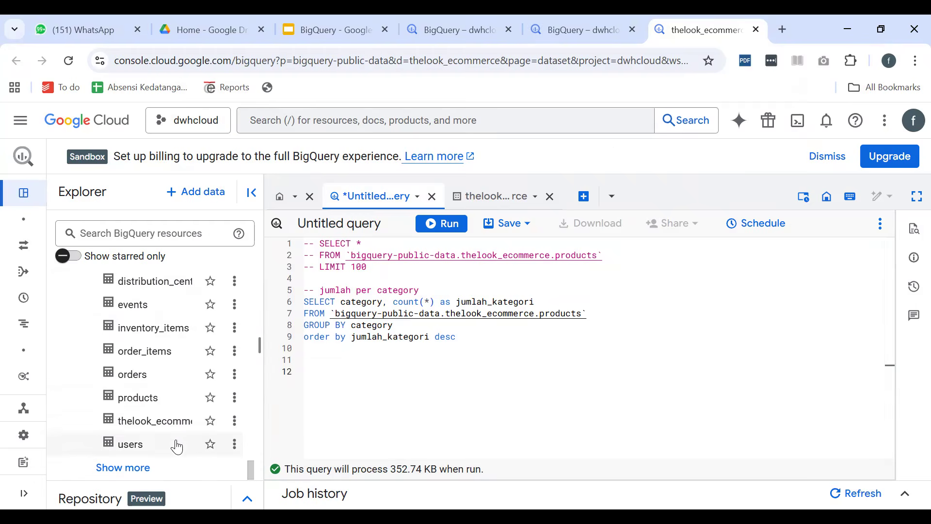
Open the users table of thelook_ecommerce and look through all the fields in its schema
double_click(140, 446)
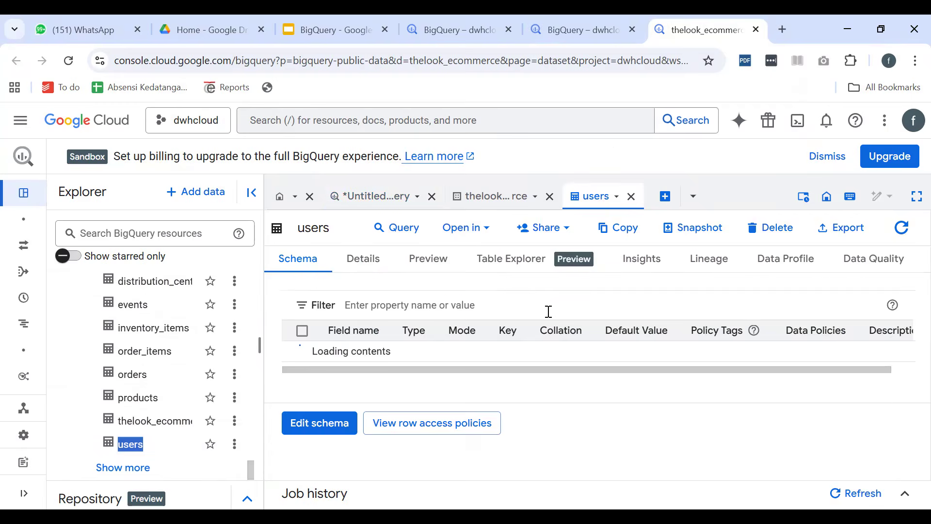
scroll(441, 352, "down", 5)
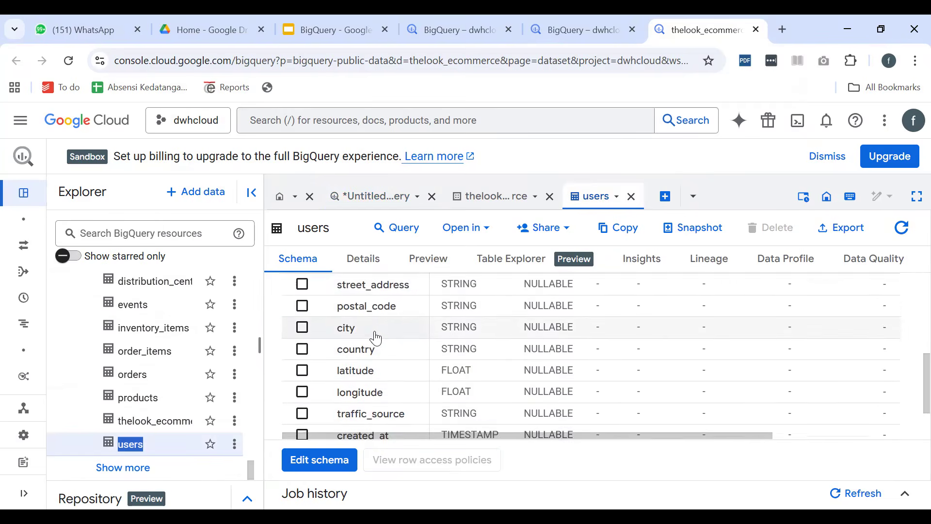
scroll(380, 353, "up", 5)
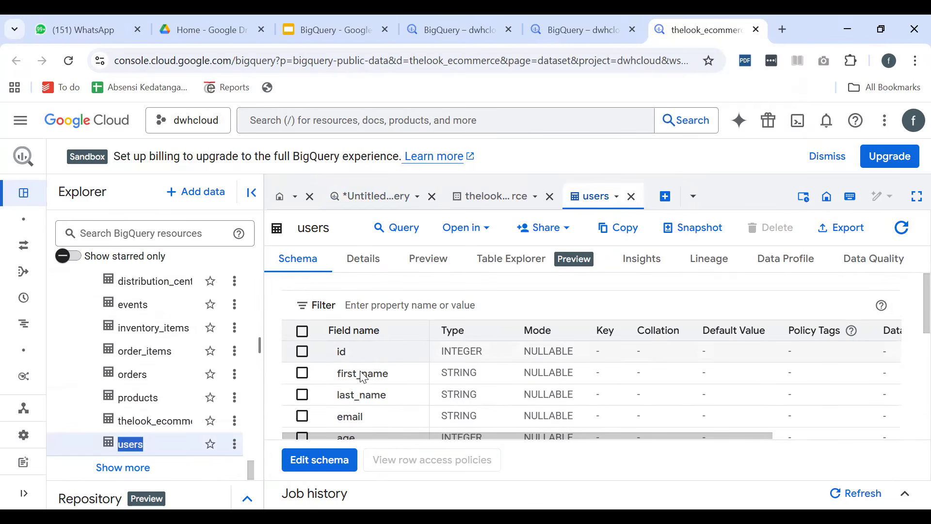
scroll(354, 407, "down", 5)
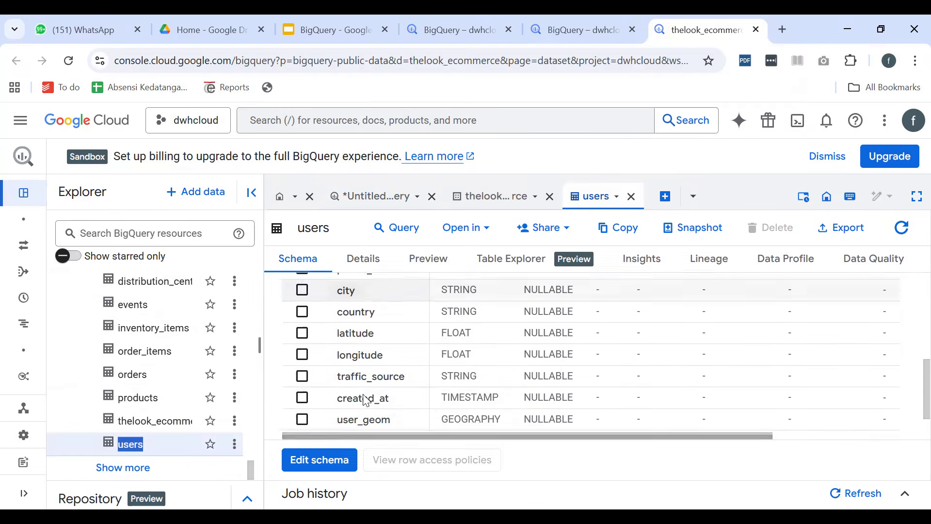
scroll(368, 374, "up", 5)
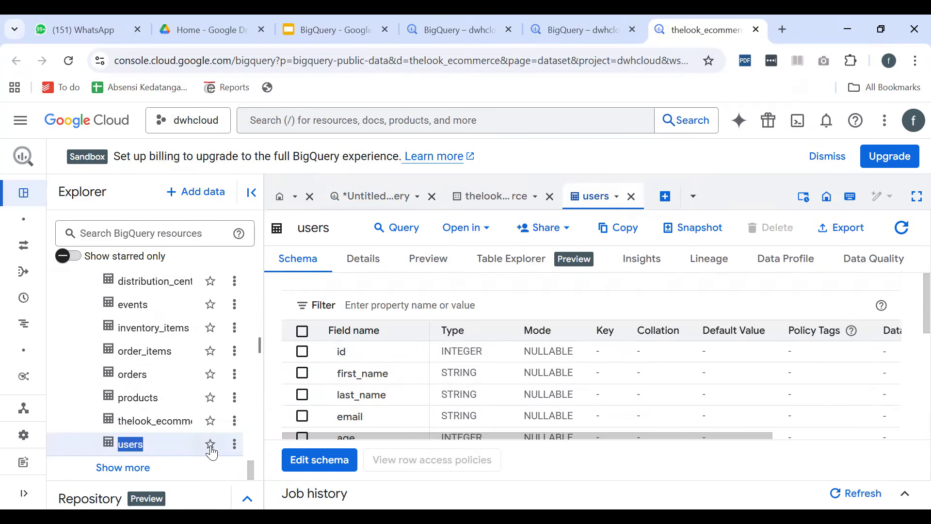
Create a new query on the users table that selects all columns with LIMIT 10, and run it
left_click(236, 445)
left_click(252, 297)
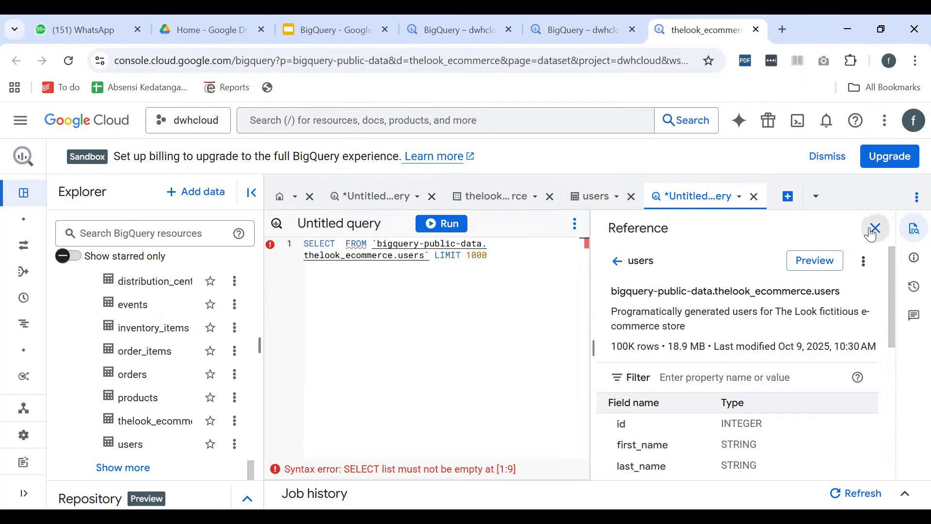
left_click(873, 229)
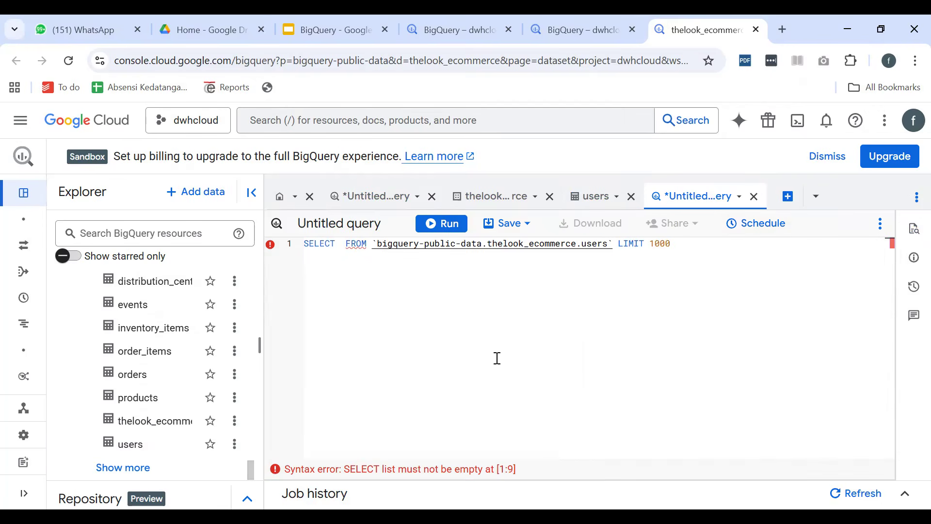
type("*")
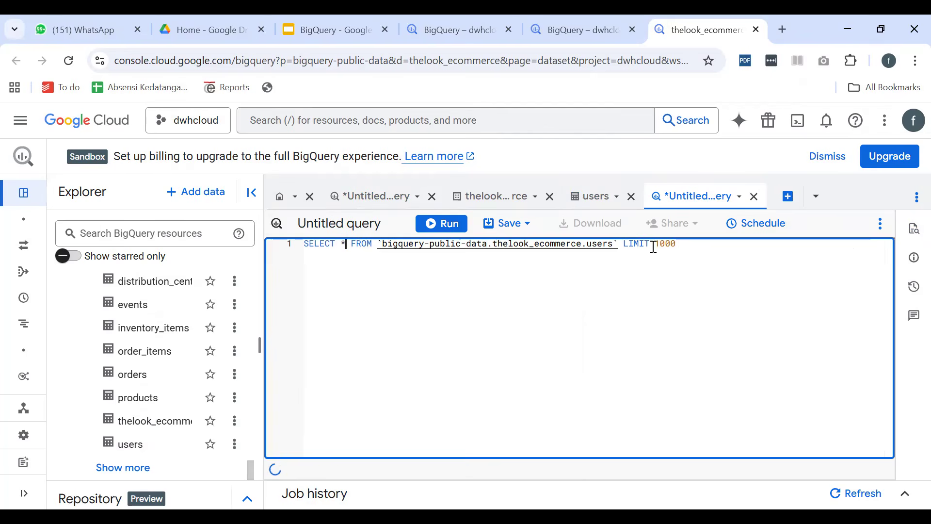
left_click(670, 245)
key("BackSpace")
key("BackSpace")
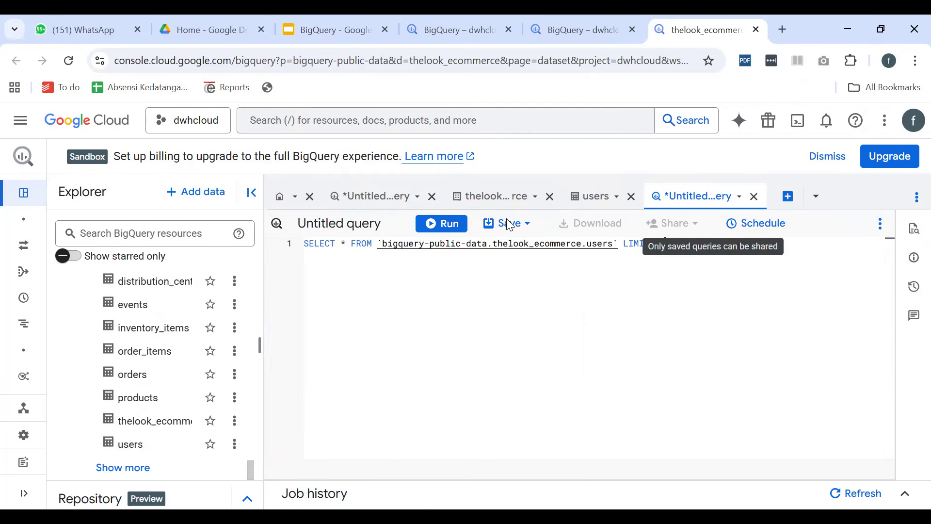
left_click(430, 235)
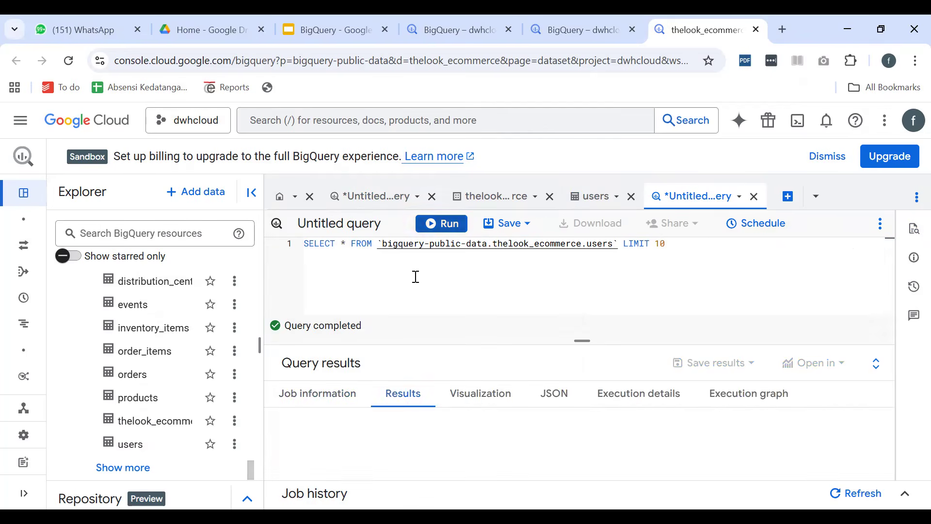
Look over the users query results, hide the Explorer pane, and show the workspace in full screen
scroll(374, 423, "down", 3)
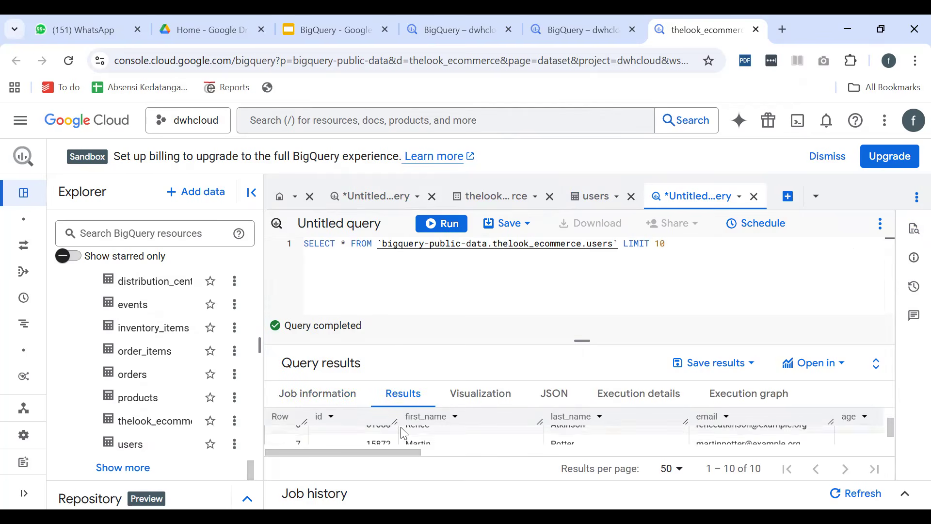
scroll(406, 431, "up", 3)
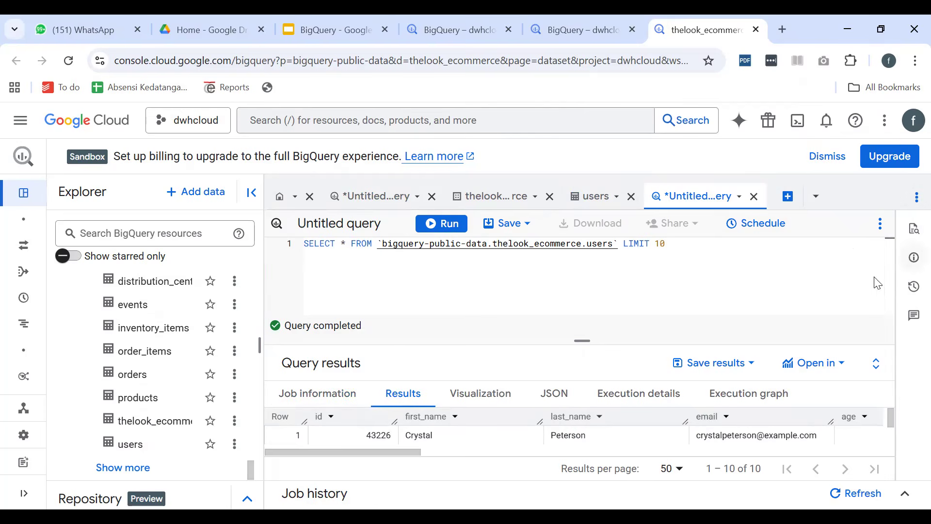
left_click(251, 192)
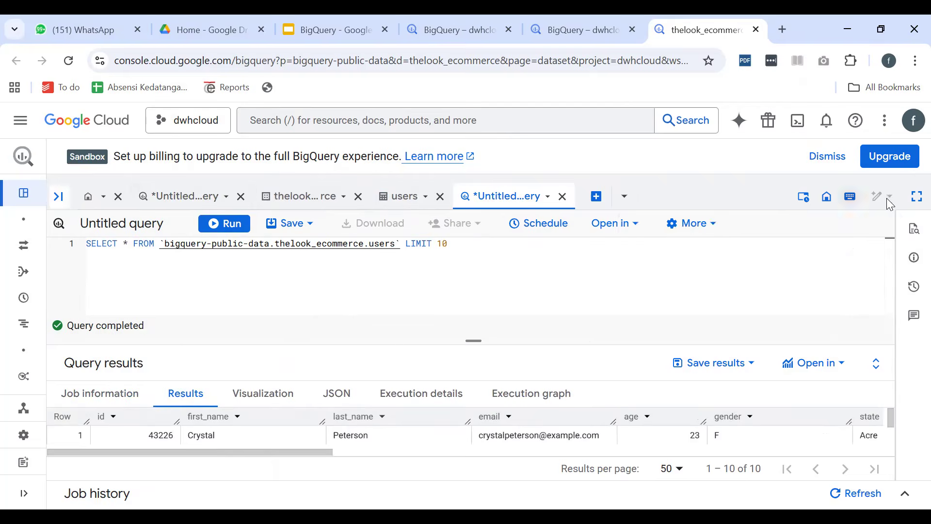
left_click(916, 198)
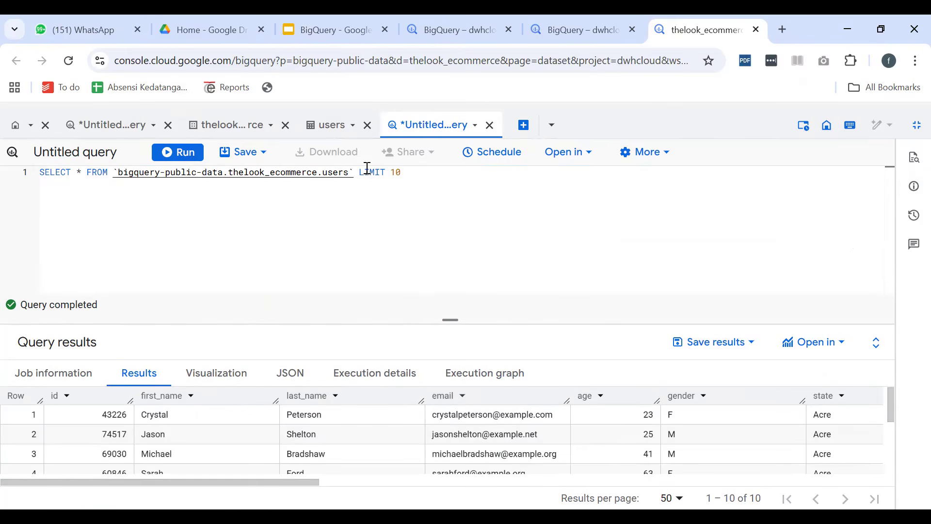
Break the users query into three lines, with SELECT, FROM and LIMIT each on its own line
left_click(85, 173)
key("Return")
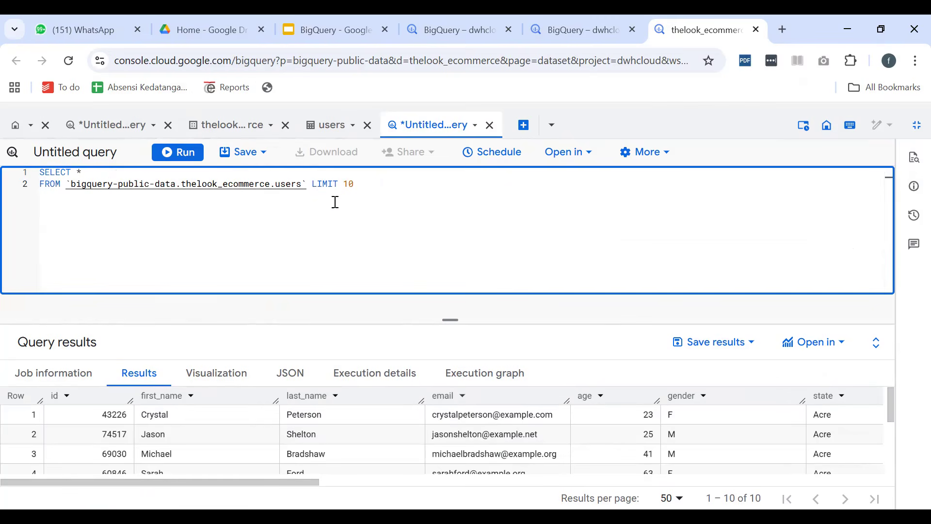
left_click(314, 184)
key("Return")
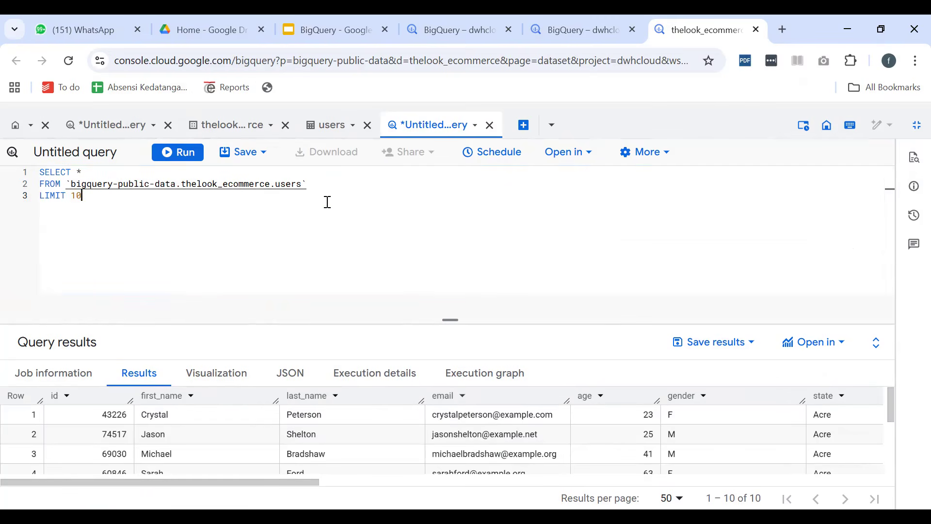
Change the query's source table from users to products and run the query
left_click_drag(309, 184, 66, 183)
left_click(138, 196)
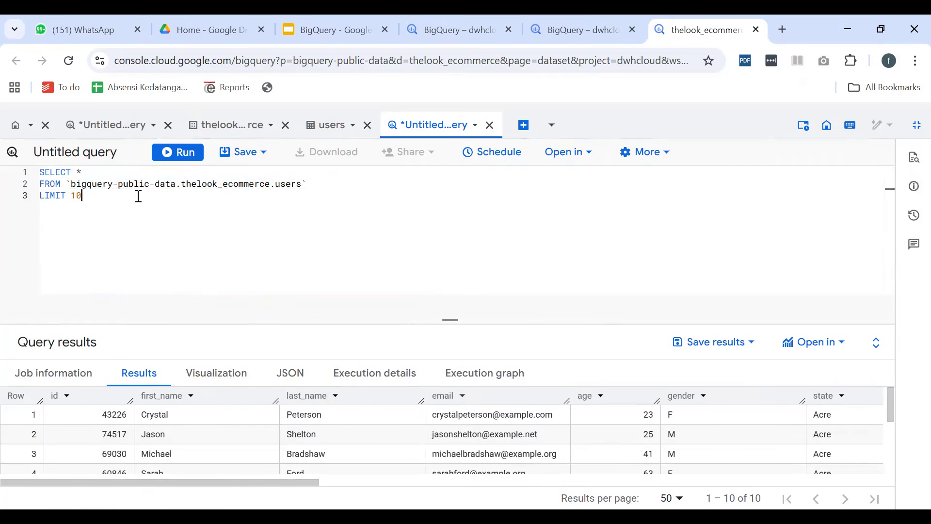
double_click(284, 185)
type("product")
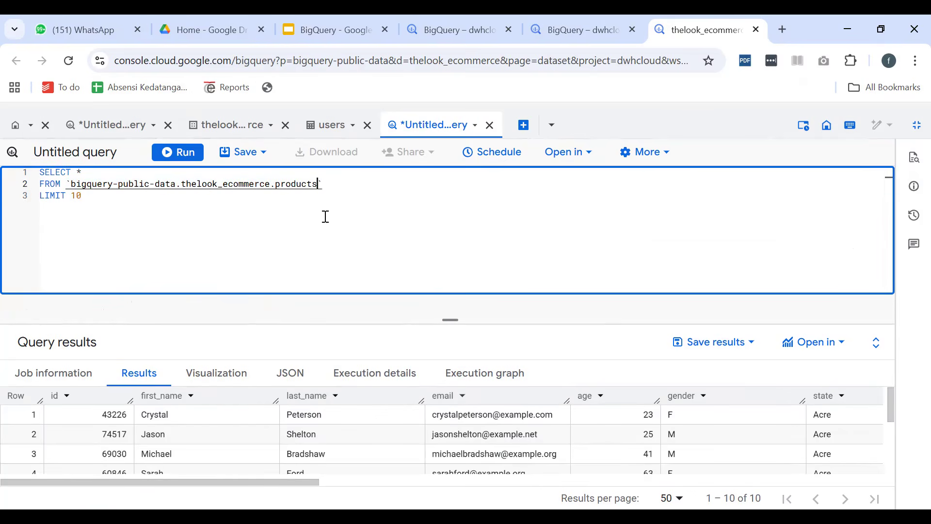
left_click(179, 152)
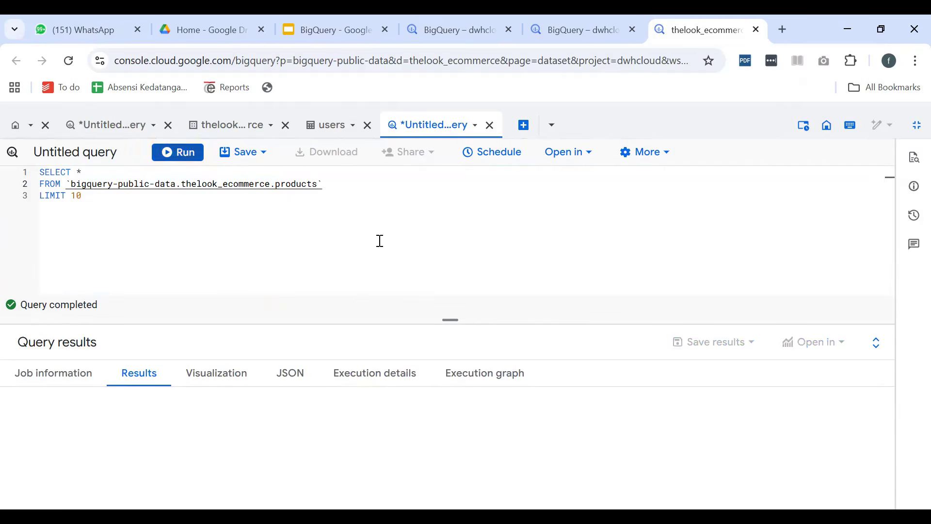
Replace the products table name in the FROM line with users
double_click(303, 183)
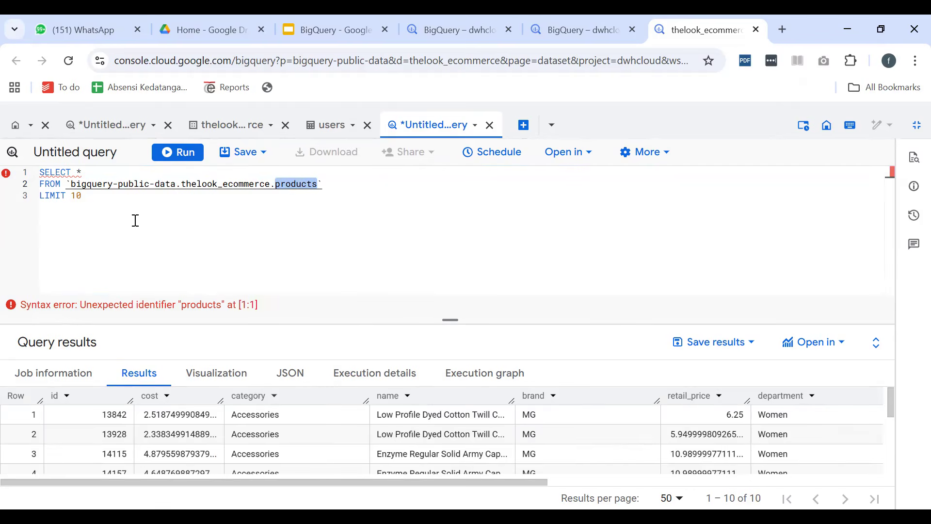
type("users")
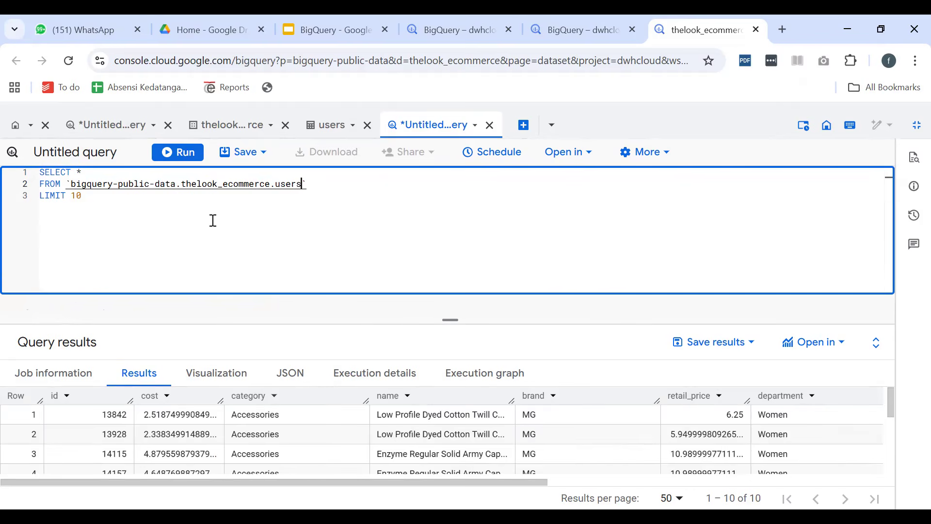
Run the users query, and replace the asterisk in its SELECT list with gender, count(*)
left_click(182, 150)
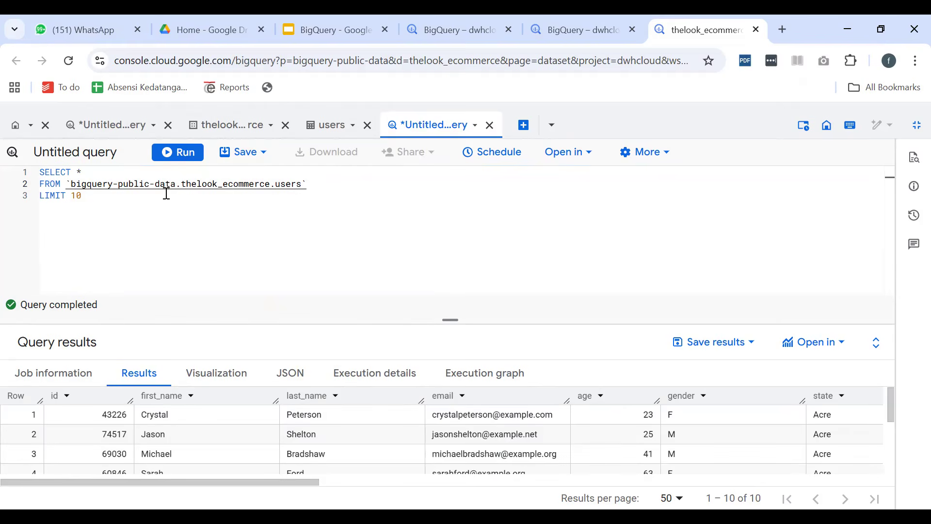
left_click(81, 171)
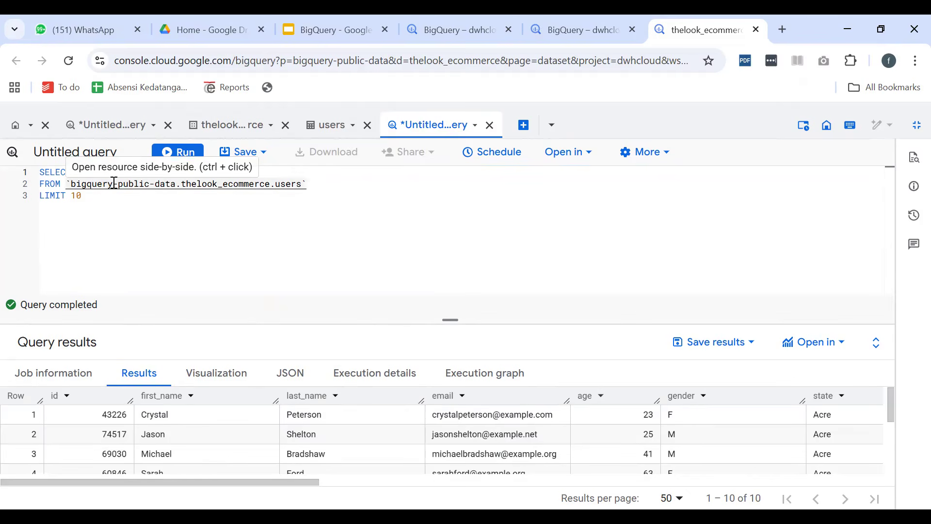
type("gender, cu")
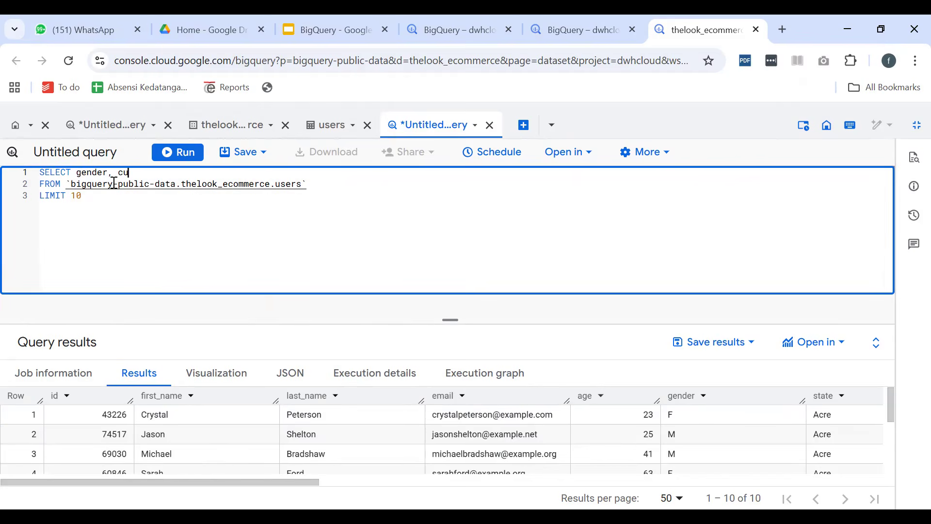
key("BackSpace")
key("BackSpace")
type("count(*")
Replace the LIMIT 10 line of the users query with GROUP BY gender
key("Down")
key("Down")
key("ctrl+shift+Left")
key("ctrl+shift+Left")
type("GR970")
key("BackSpace")
key("BackSpace")
key("BackSpace")
type("OUP BY gender")
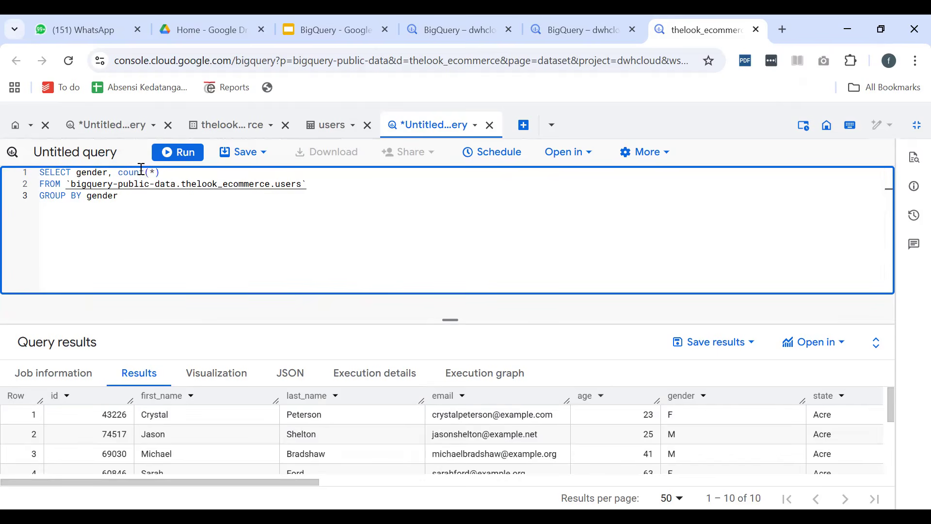
Run the gender count query and compare the F and M counts in the bar chart and the results table
left_click(178, 152)
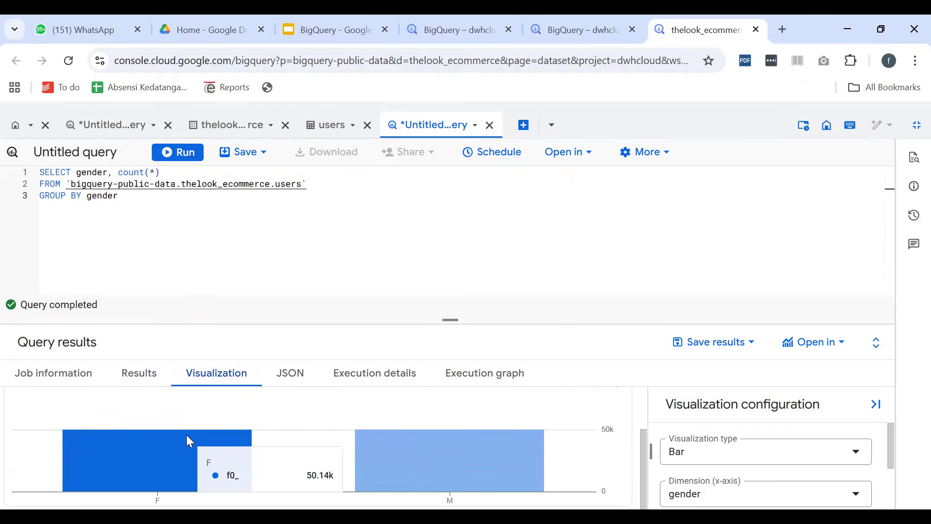
mouse_move(473, 434)
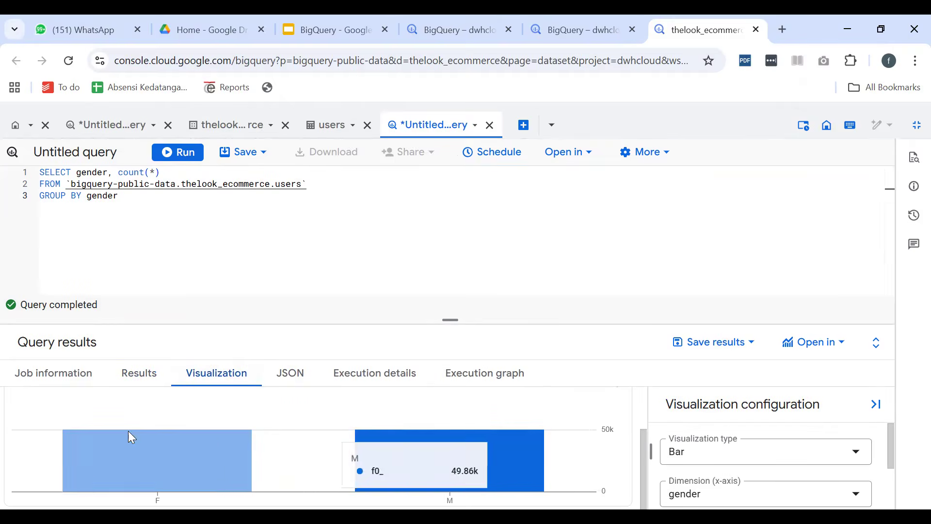
left_click(123, 383)
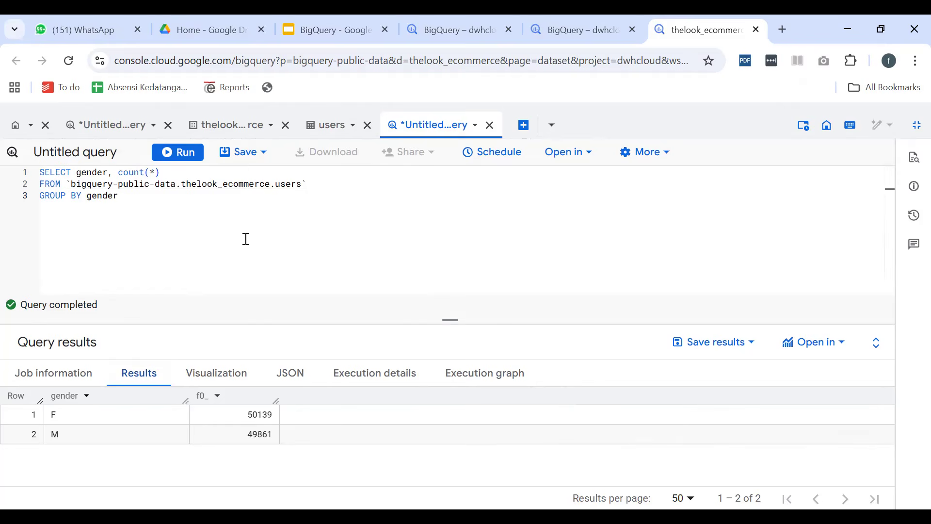
Copy the whole gender count query, and bring back the Explorer pane outside full screen
left_click_drag(159, 207, 6, 166)
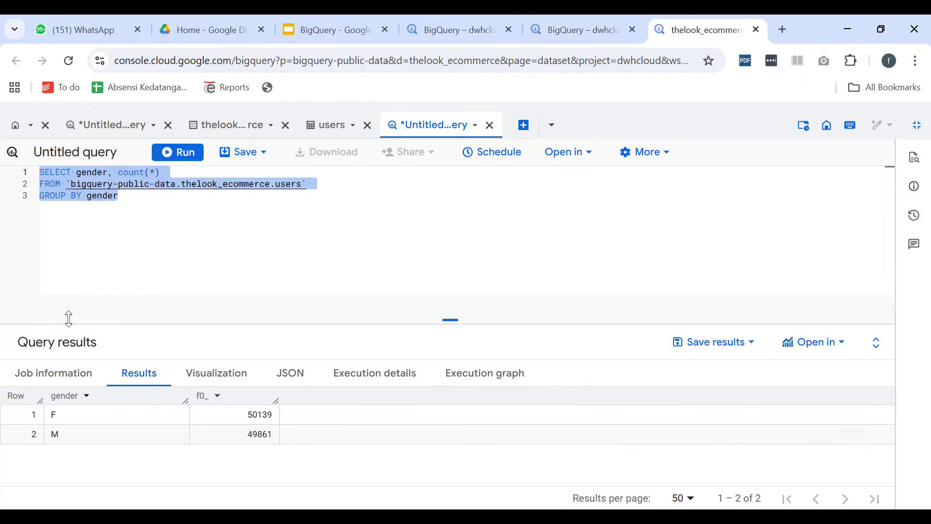
left_click(328, 243)
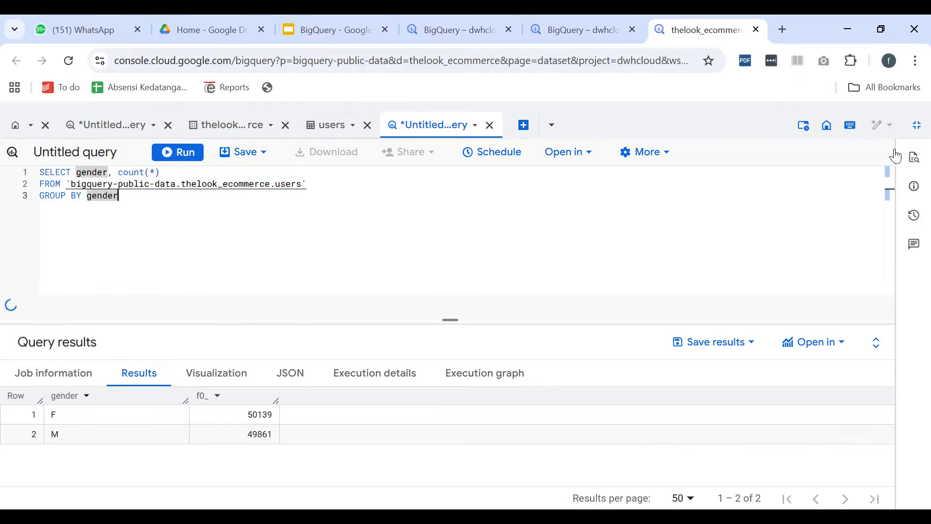
left_click(917, 125)
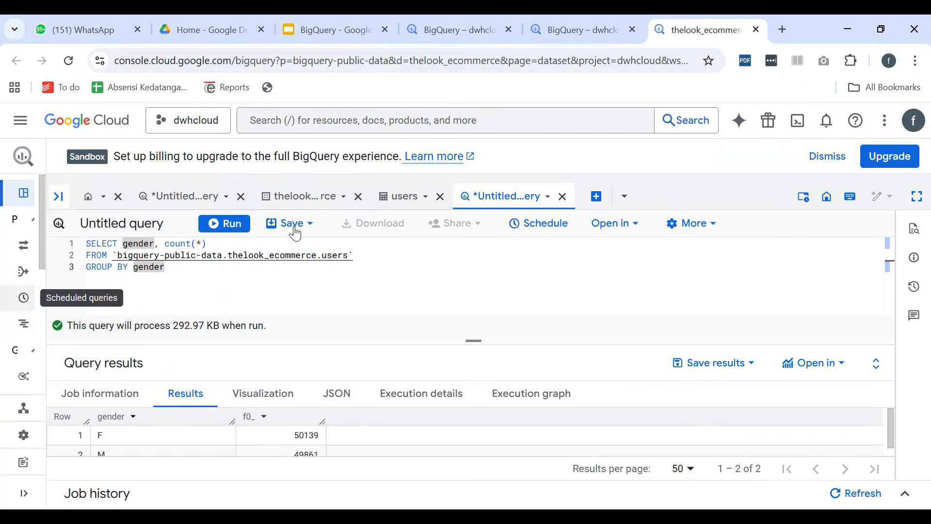
left_click(58, 196)
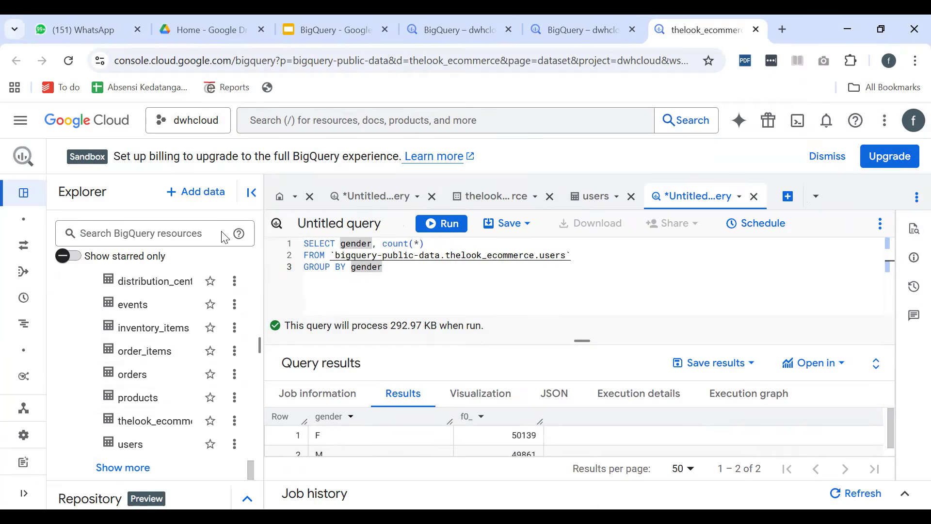
Examine the schemas of the order_items and products tables for fields that can link them
left_click(157, 357)
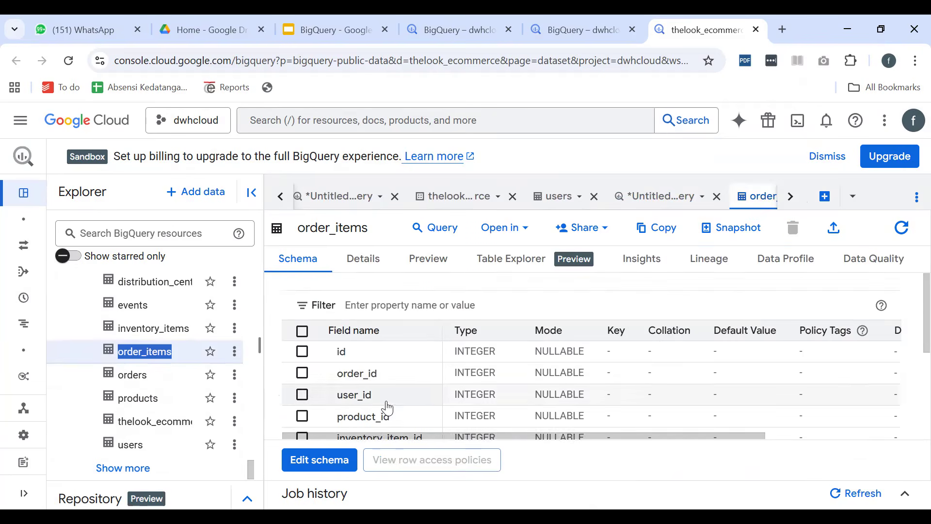
scroll(402, 383, "down", 2)
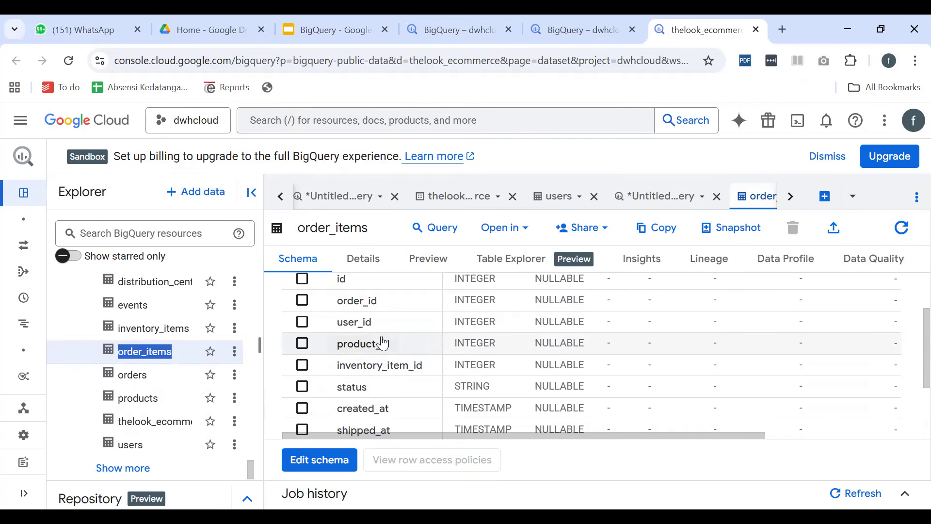
left_click(141, 397)
scroll(361, 416, "down", 2)
scroll(376, 367, "up", 2)
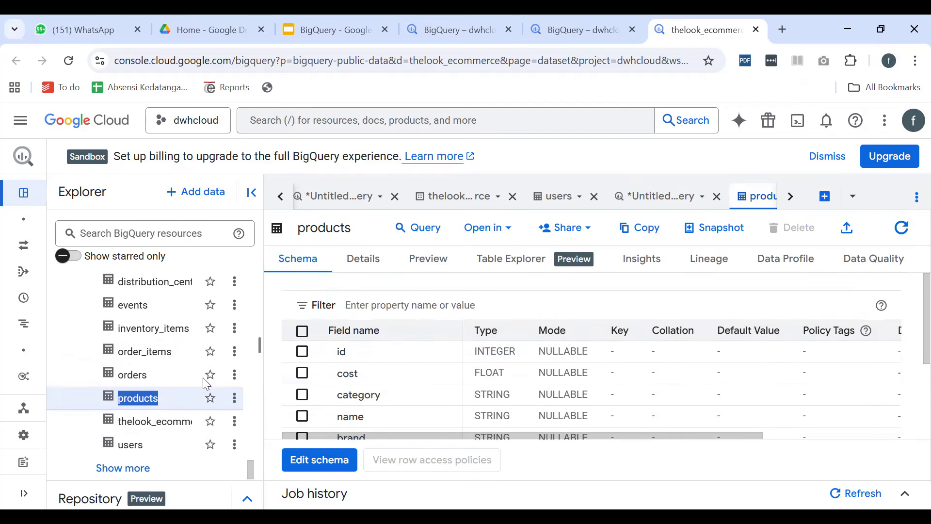
left_click(672, 196)
left_click(759, 196)
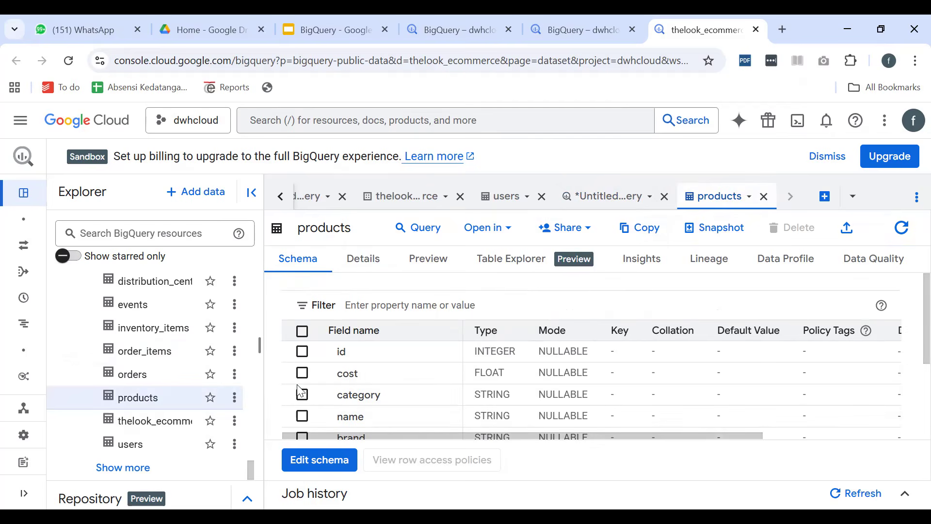
Return to the gender count query, hide the Explorer pane, and show the workspace in full screen
left_click(595, 197)
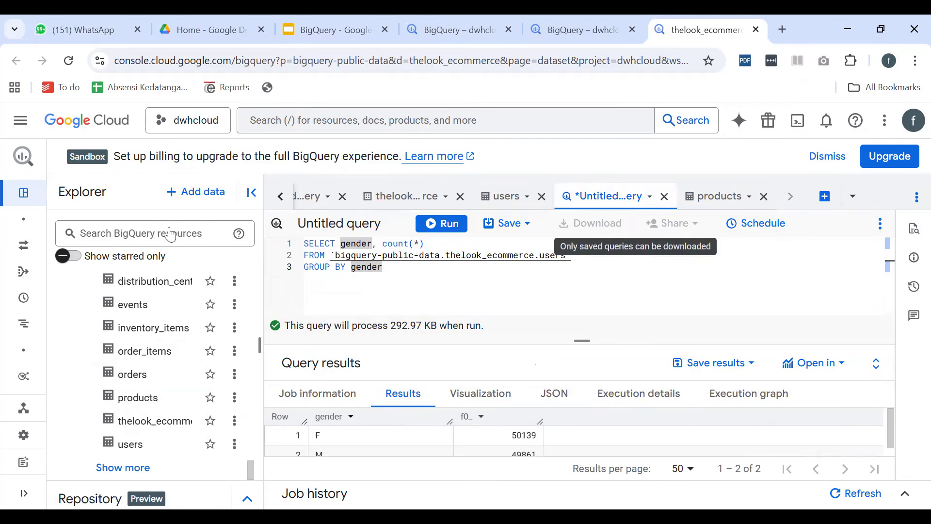
left_click(247, 202)
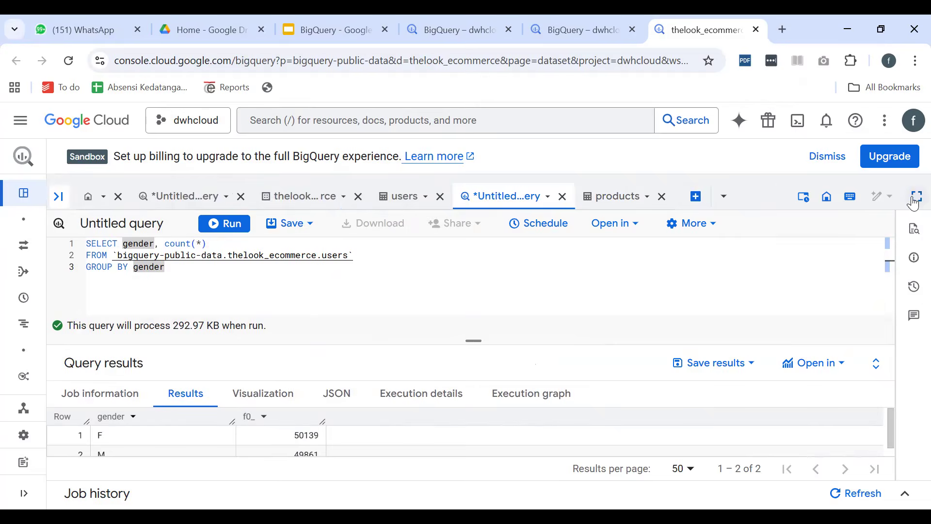
left_click(915, 197)
Comment out the gender count query and paste an uncommented copy of it below, separated by a blank line
left_click_drag(168, 213, 5, 173)
key("ctrl+c")
key("ctrl+slash")
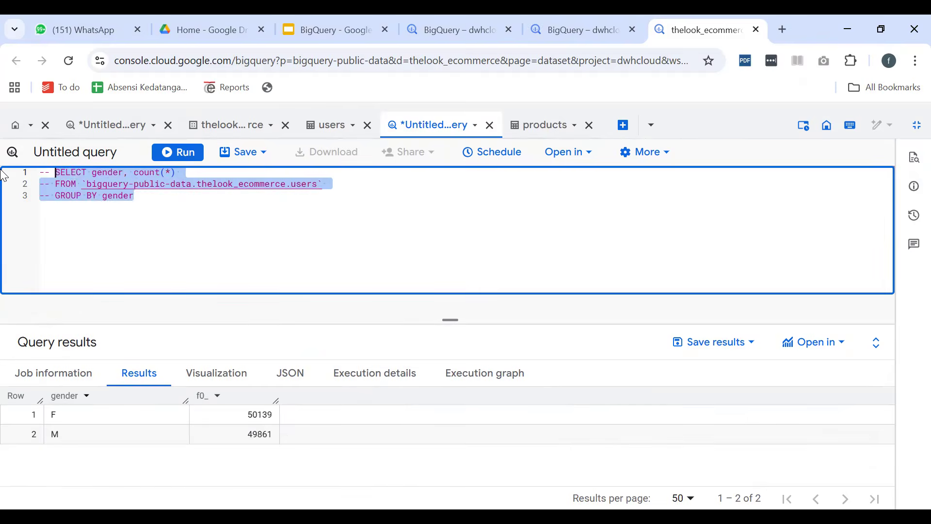
key("Right")
key("Return")
key("Return")
key("ctrl+v")
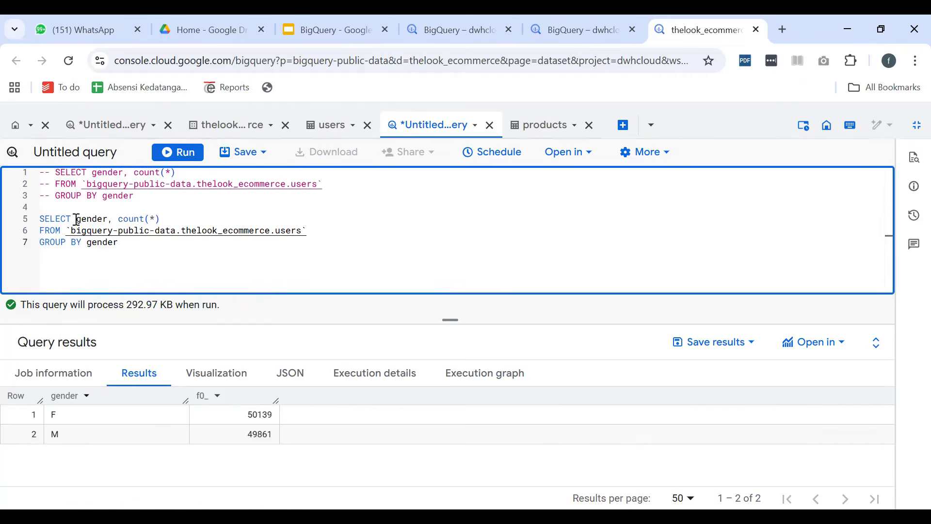
Clear the column list after SELECT in the uncommented query
left_click_drag(76, 219, 149, 218)
key("shift+End")
key("BackSpace")
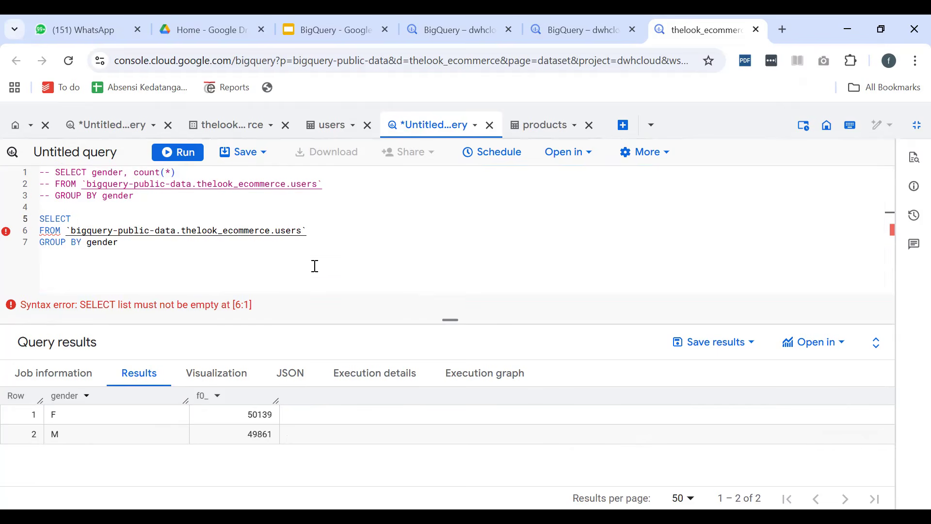
Change the uncommented query's source table from users to order_items and give it the alias oi
left_click(307, 231)
double_click(280, 230)
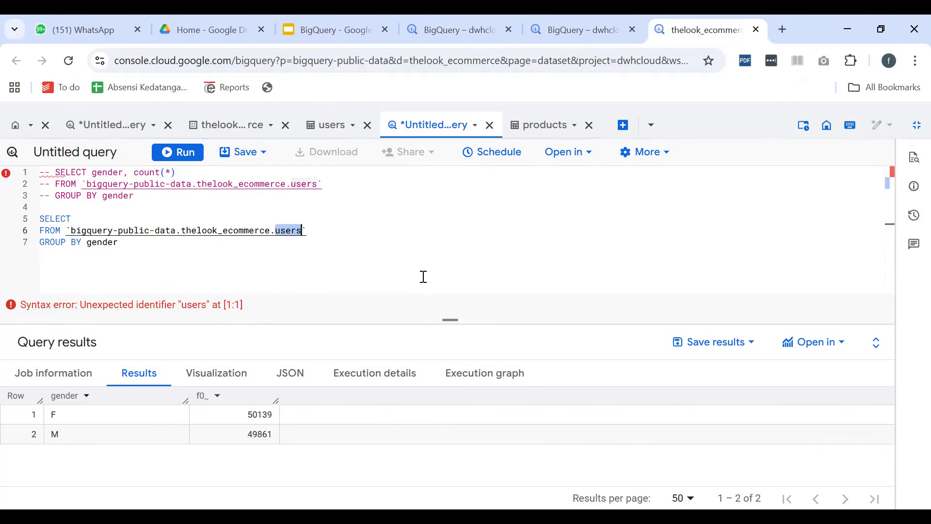
type("order_items` as oi")
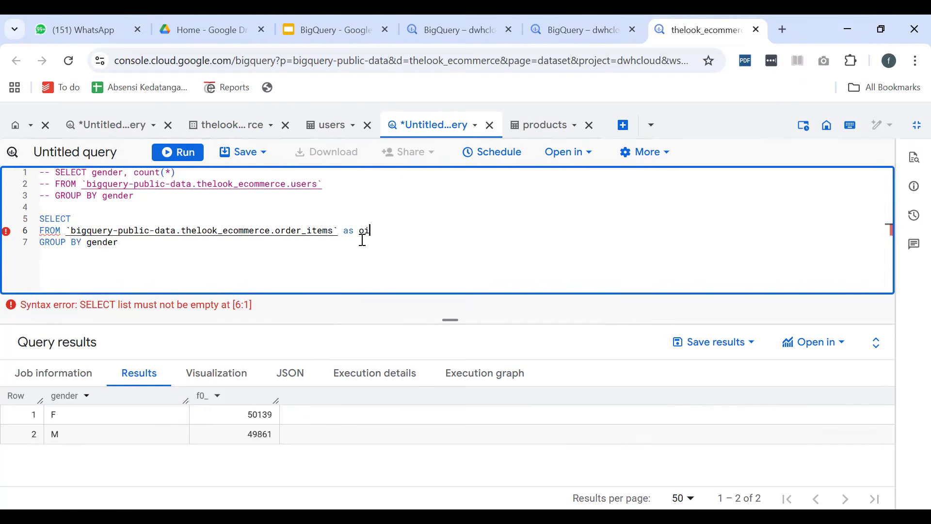
Add a JOIN line below FROM, reusing a copy of the order_items table reference and its alias
key("Return")
type("JOIN")
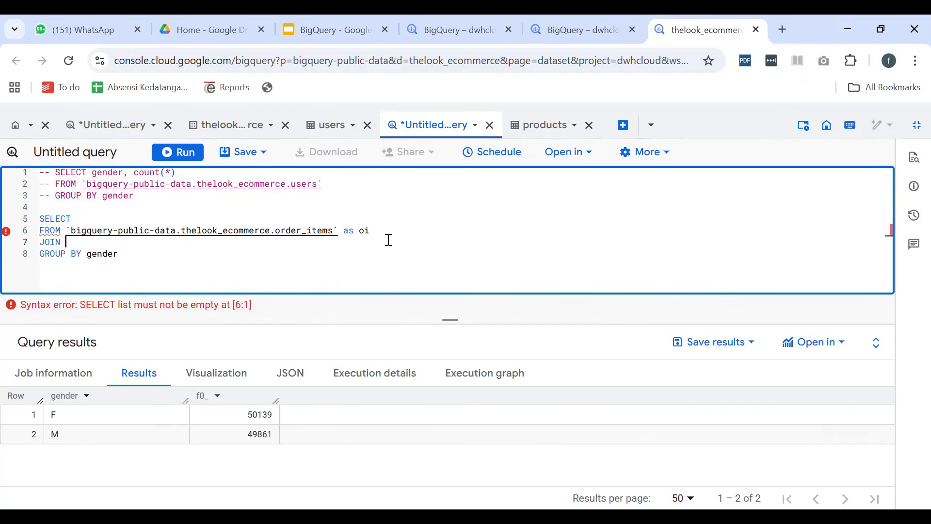
key("Up")
key("ctrl+shift+Right")
key("ctrl+shift+Right")
key("ctrl+shift+Right")
key("ctrl+shift+Right")
key("ctrl+shift+Right")
key("ctrl+shift+Right")
key("ctrl+shift+Right")
key("ctrl+shift+Right")
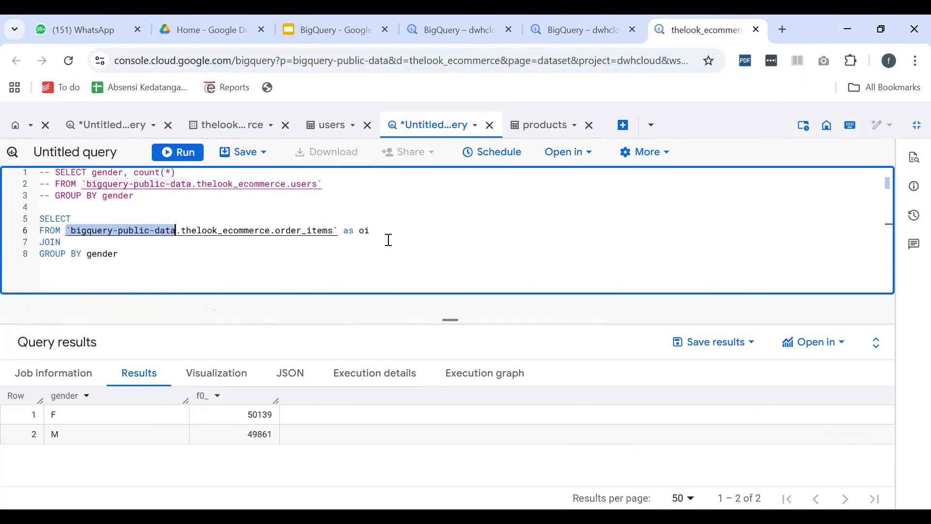
key("ctrl+c")
key("Down")
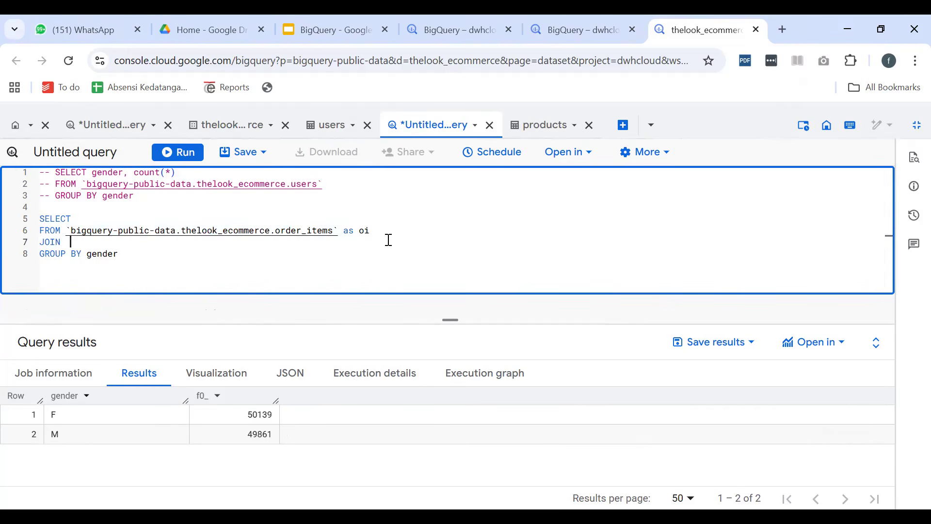
key("ctrl+v")
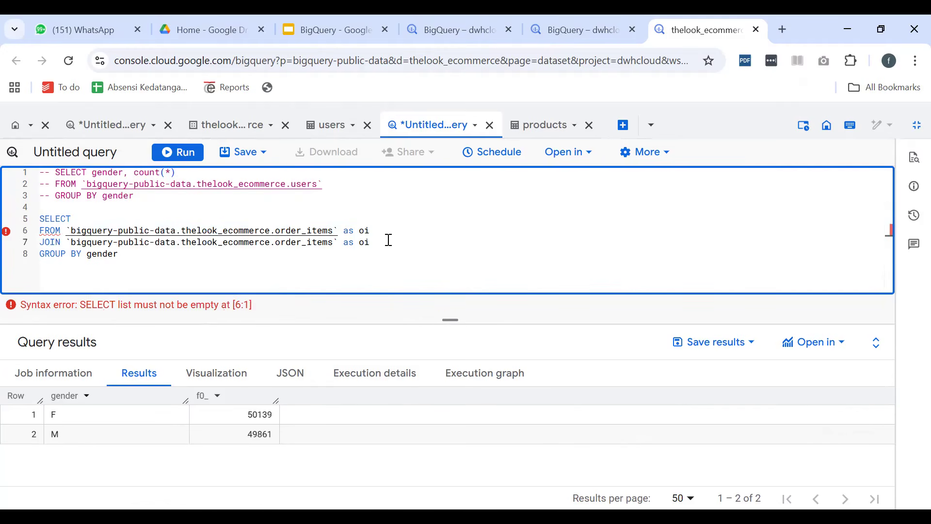
Change the table in the JOIN line to products and its alias to p
double_click(305, 243)
type("produ")
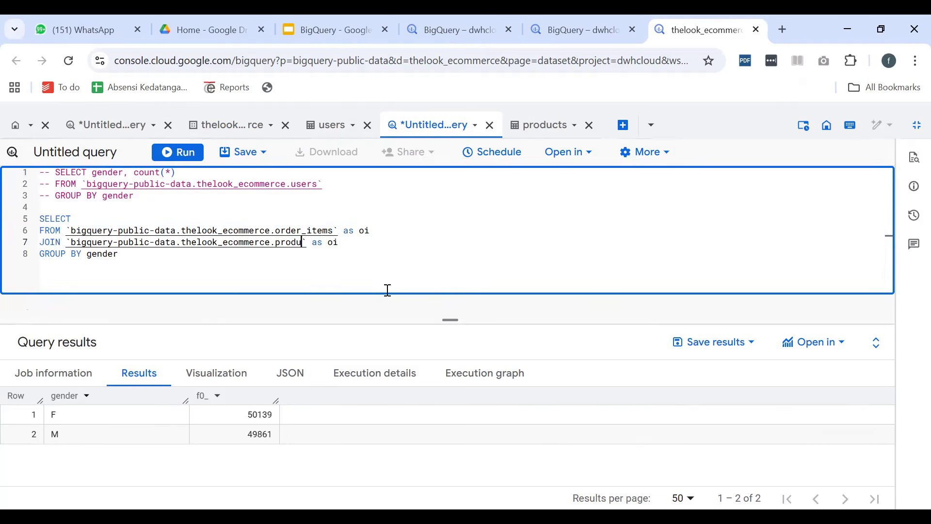
type("cts")
key("Right")
key("Right")
key("Right")
key("Left")
key("shift+Right")
key("shift+Right")
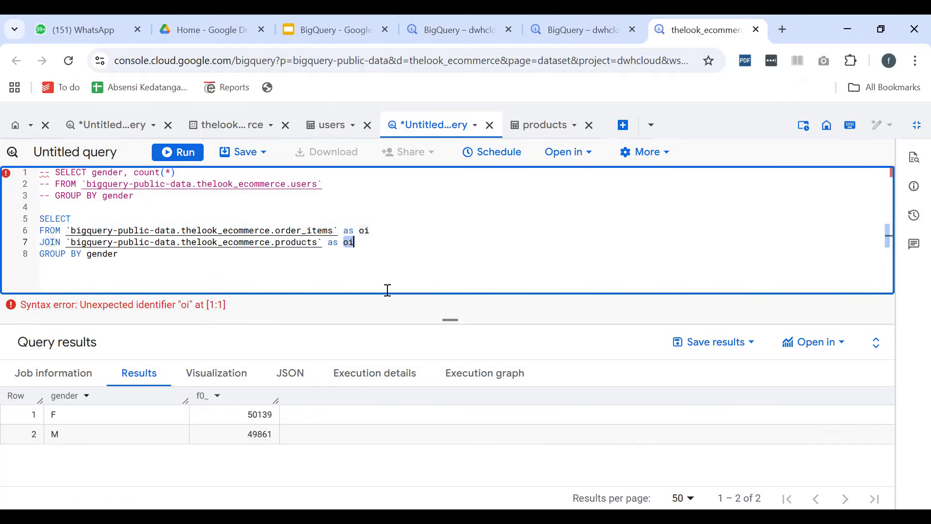
type("p")
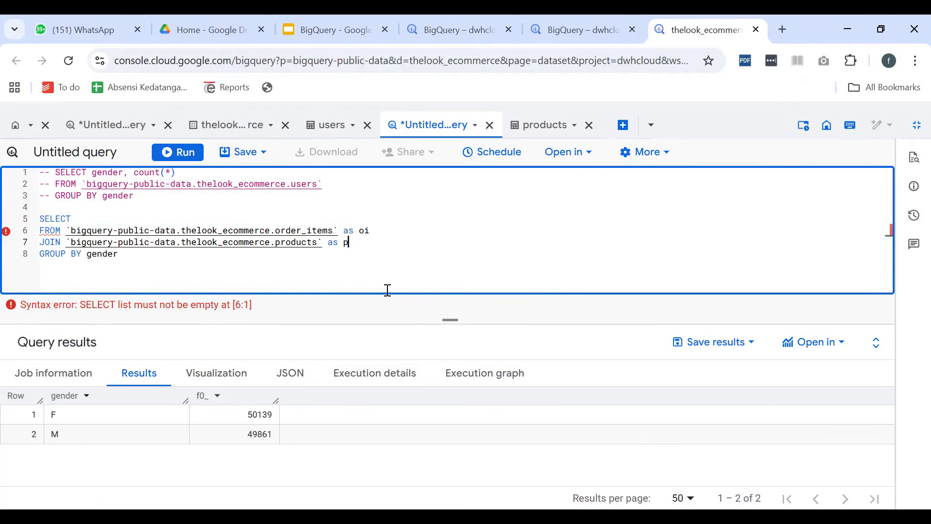
Add the join condition ON oi.product_id = p.id on its own line below the JOIN line
key("Right")
key("Left")
key("Return")
type("NO")
key("BackSpace")
key("BackSpace")
type("ON ")
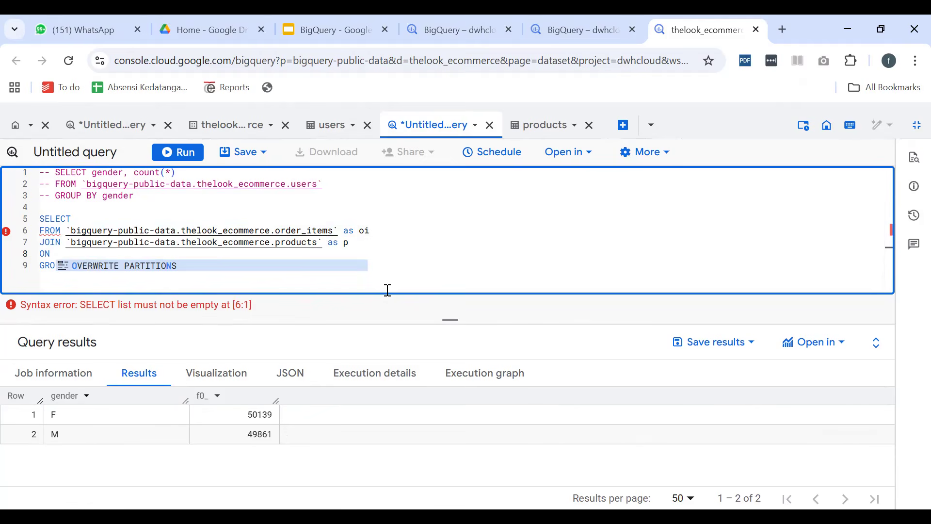
type("oi.")
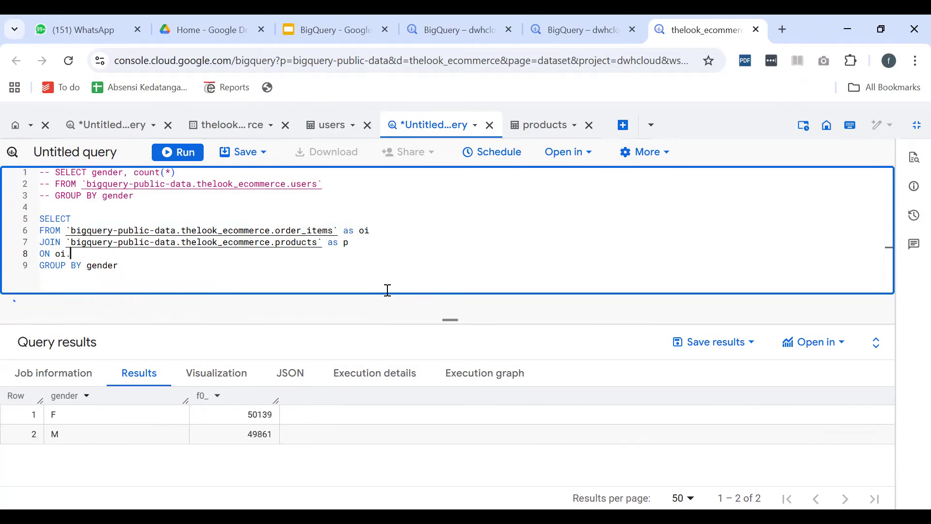
type("product_id = p.id")
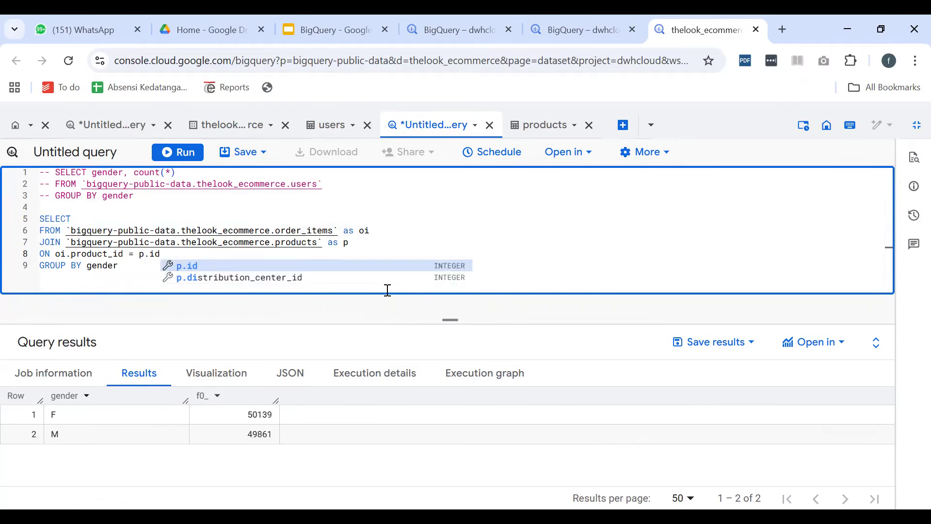
key("Return")
key("Return")
key("BackSpace")
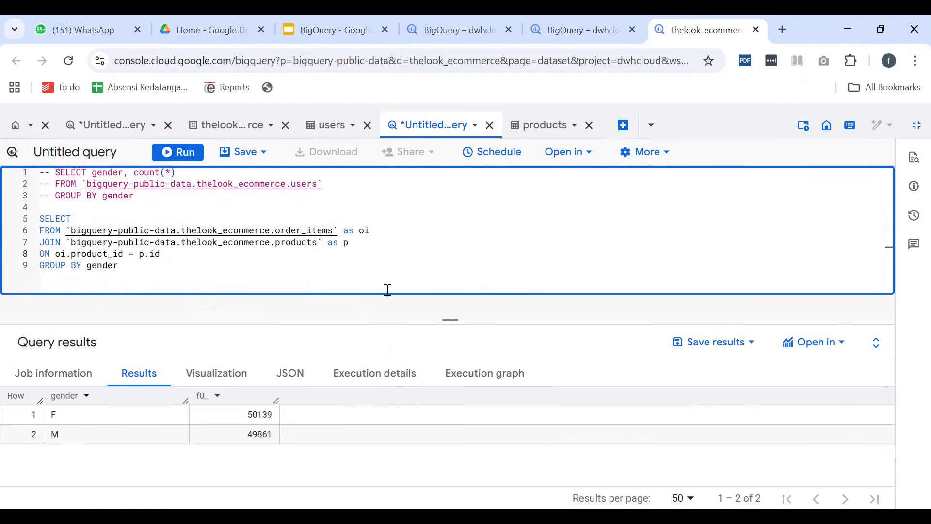
Delete the GROUP BY gender line from the join query
left_click_drag(133, 270, 21, 273)
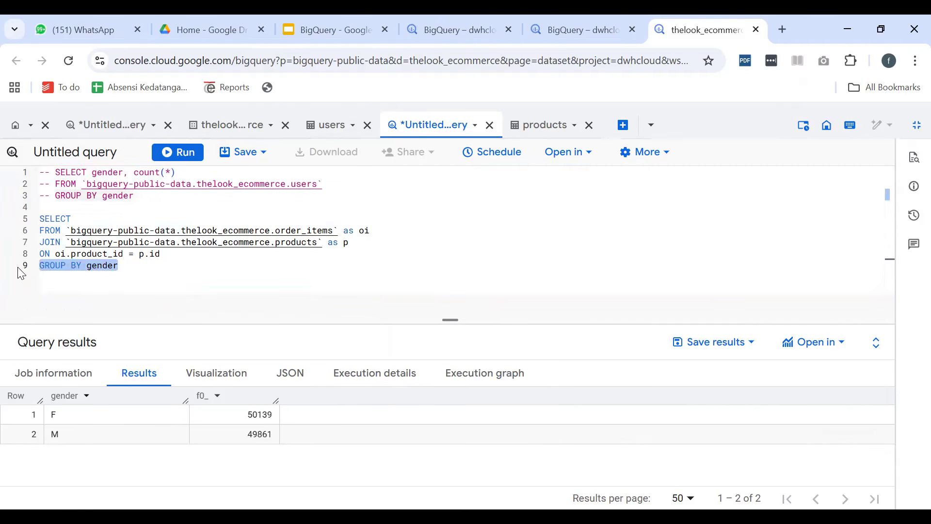
key("BackSpace")
key("BackSpace")
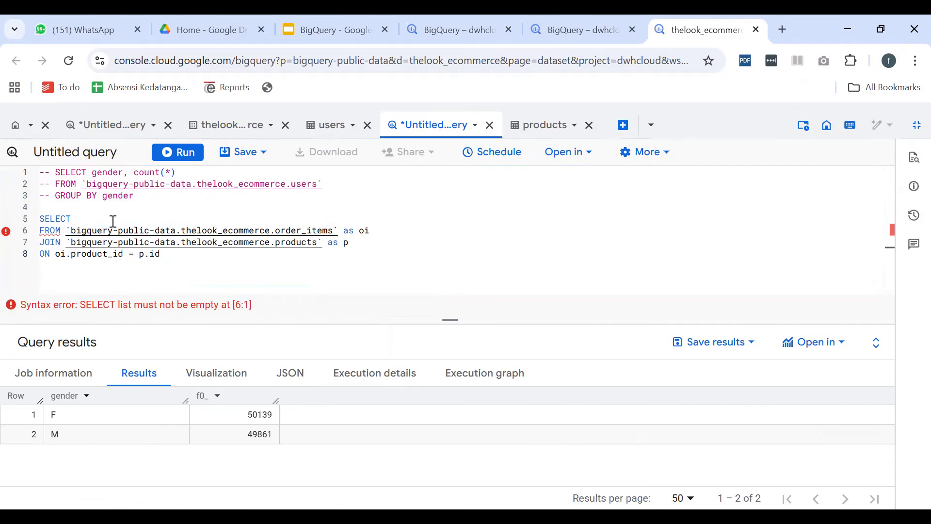
Enter p.name as the column in the empty SELECT list of the join query
left_click(93, 221)
type("pro")
key("BackSpace")
key("BackSpace")
key("BackSpace")
type("p.")
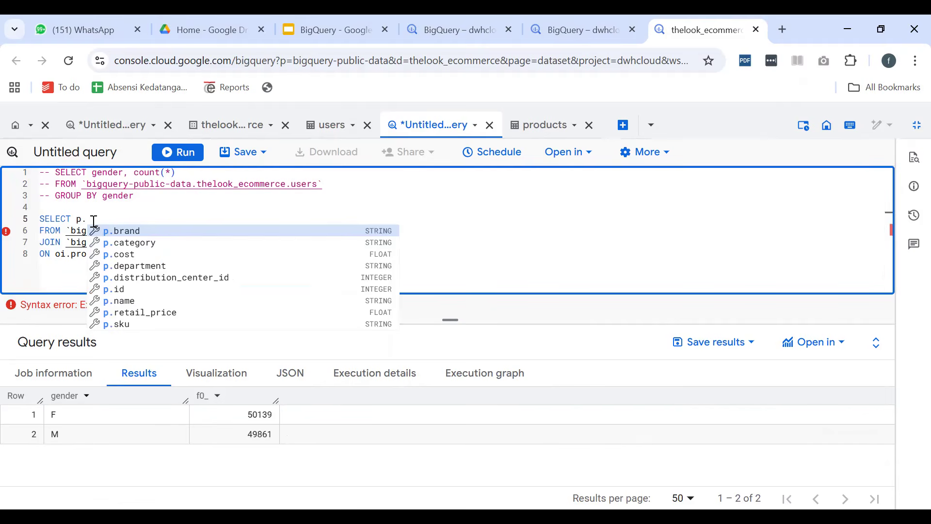
type("name")
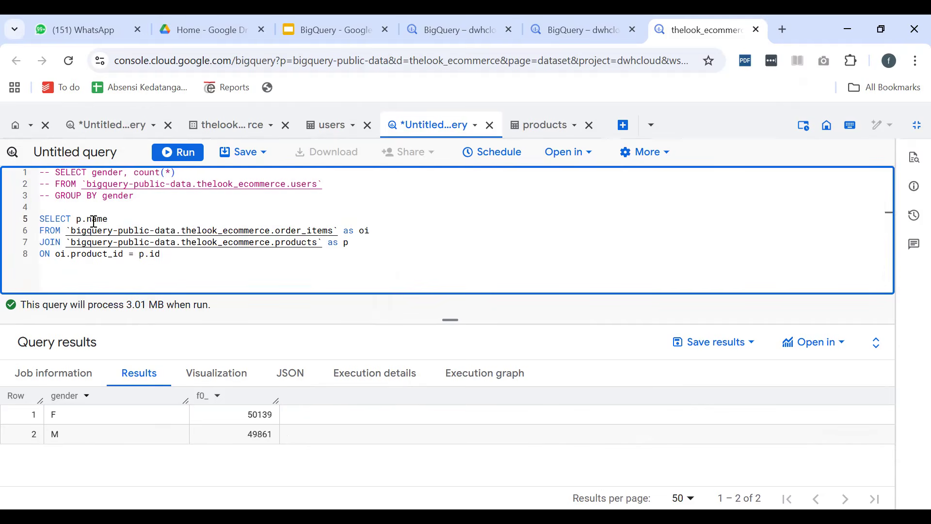
Add a limit 10 line below the join condition
left_click(183, 251)
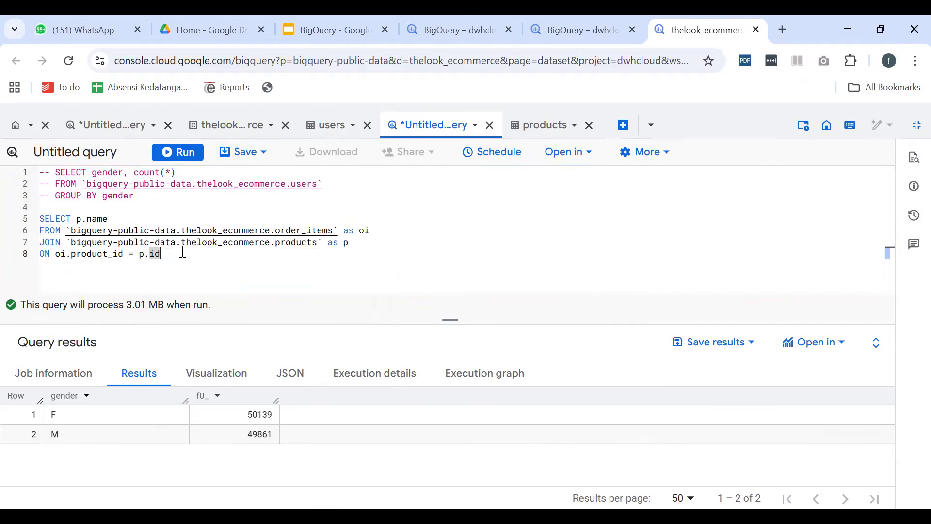
key("Return")
type("limit 10")
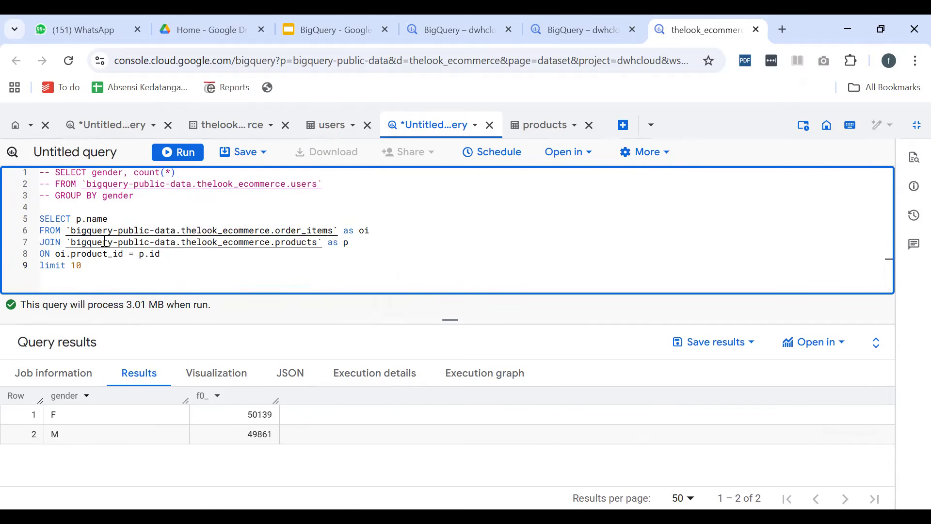
Replace p.name in the SELECT list with * and run the join query
left_click_drag(78, 222, 131, 219)
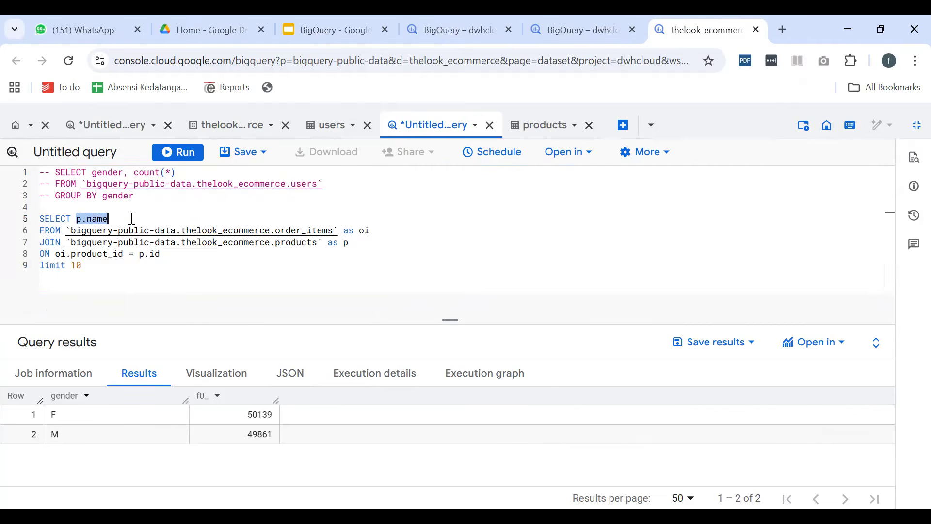
key("BackSpace")
type("*")
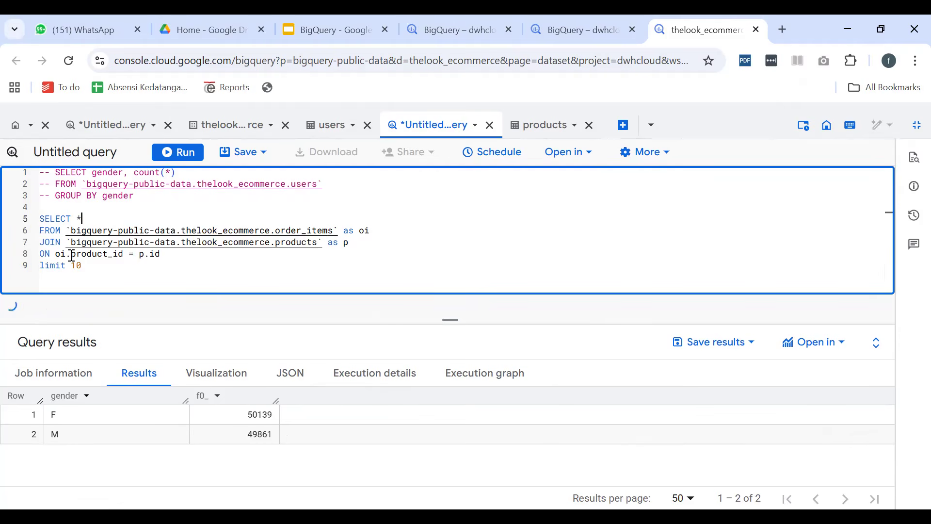
left_click(177, 153)
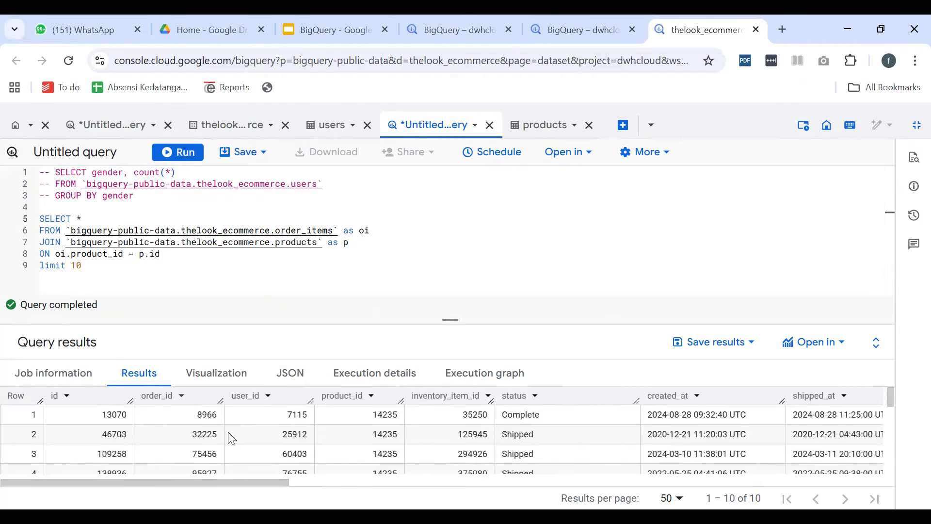
Examine the joined rows across the order_items columns and the products columns such as category, name and brand
scroll(233, 432, "down", 3)
scroll(234, 433, "up", 3)
scroll(531, 440, "right", 10)
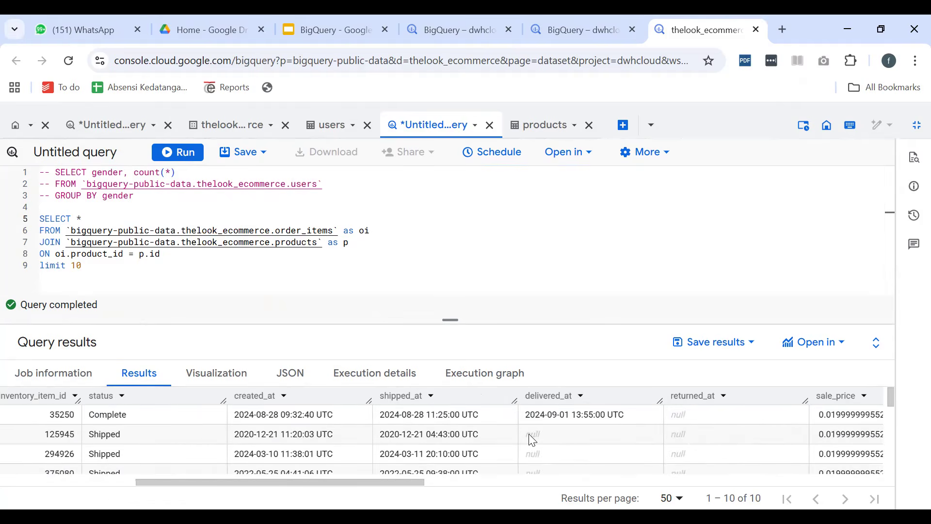
scroll(620, 430, "right", 8)
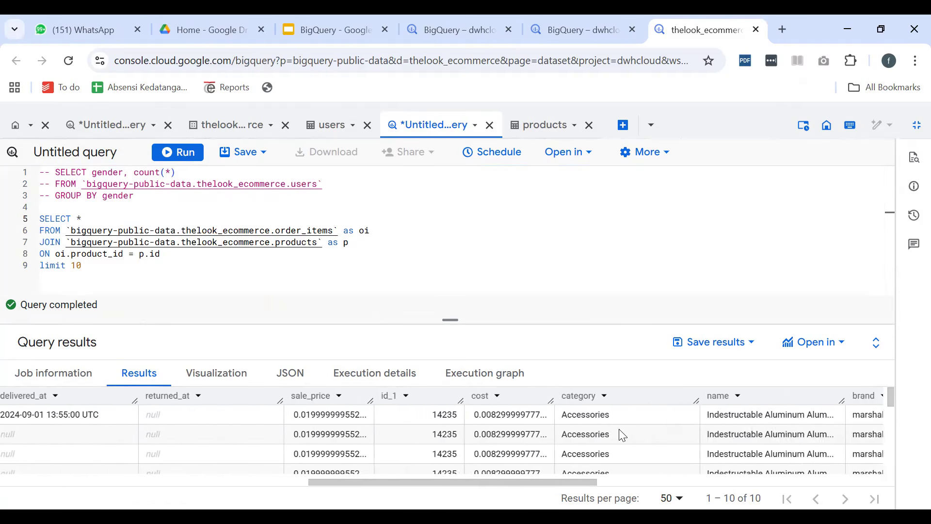
scroll(619, 430, "left", 4)
scroll(352, 428, "down", 1)
scroll(437, 418, "right", 8)
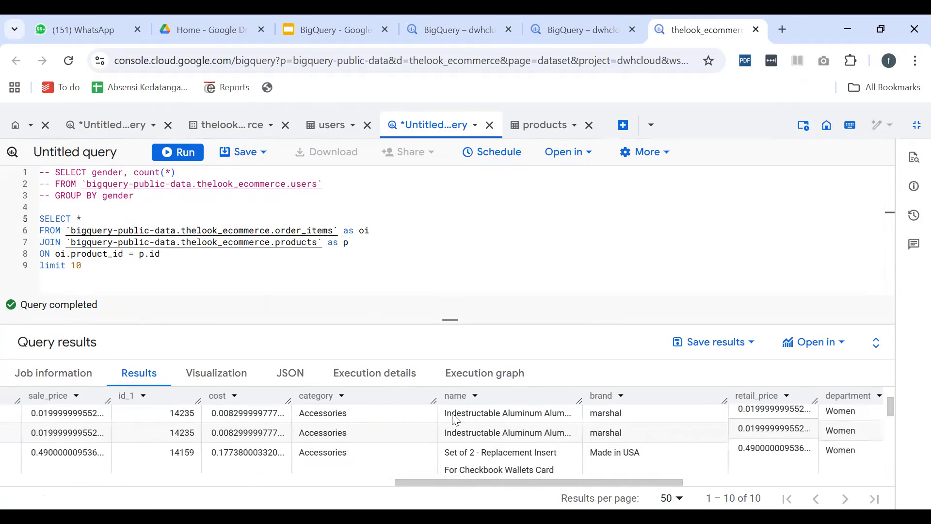
scroll(577, 434, "left", 20)
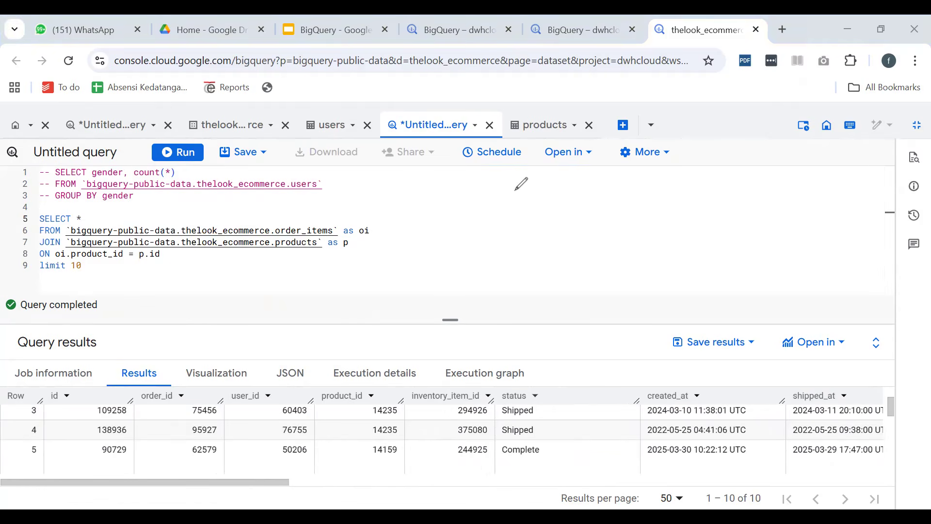
mouse_move(515, 190)
left_mouse_down()
mouse_move(607, 276)
mouse_move(510, 184)
left_mouse_up()
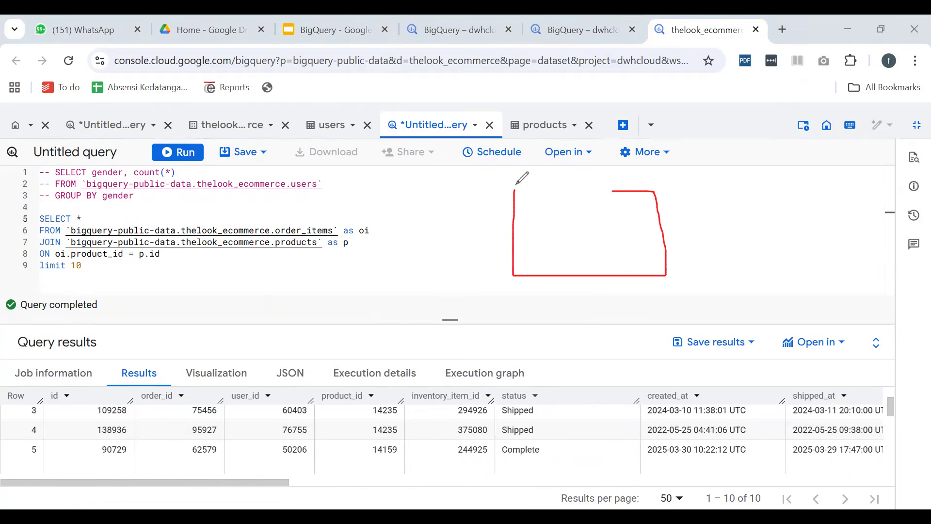
left_click(558, 211)
left_click_drag(574, 219, 575, 234)
key("ctrl+z")
key("ctrl+z")
mouse_move(564, 223)
left_mouse_down()
mouse_move(561, 230)
mouse_move(582, 231)
left_mouse_up()
left_click(582, 217)
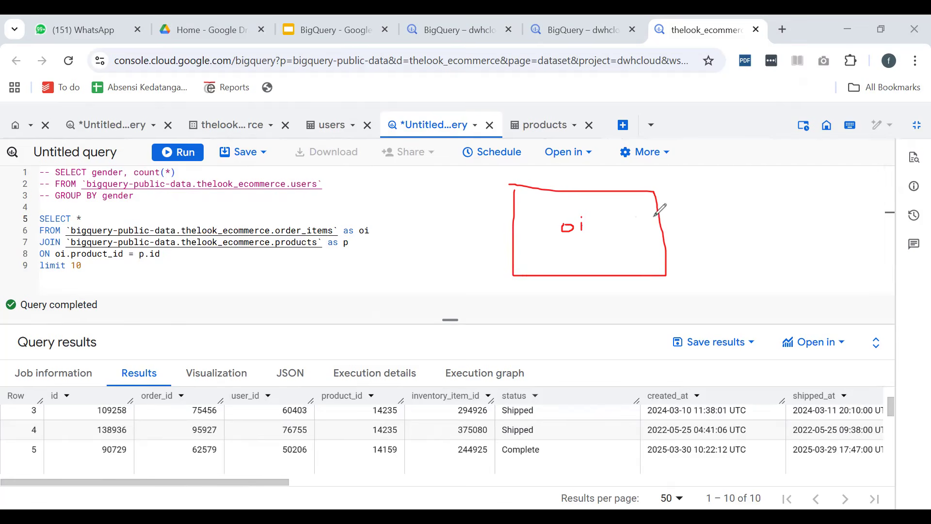
mouse_move(743, 183)
left_mouse_down()
mouse_move(648, 184)
mouse_move(708, 280)
mouse_move(782, 204)
mouse_move(744, 182)
left_mouse_up()
mouse_move(711, 213)
left_mouse_down()
mouse_move(712, 232)
mouse_move(722, 216)
mouse_move(711, 223)
left_mouse_up()
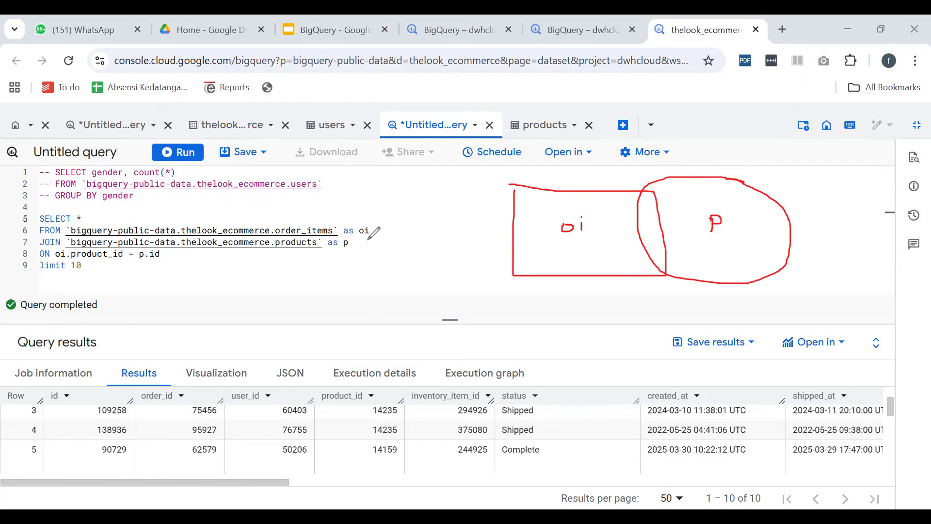
mouse_move(541, 212)
left_mouse_down()
mouse_move(585, 212)
mouse_move(589, 247)
mouse_move(613, 266)
left_mouse_up()
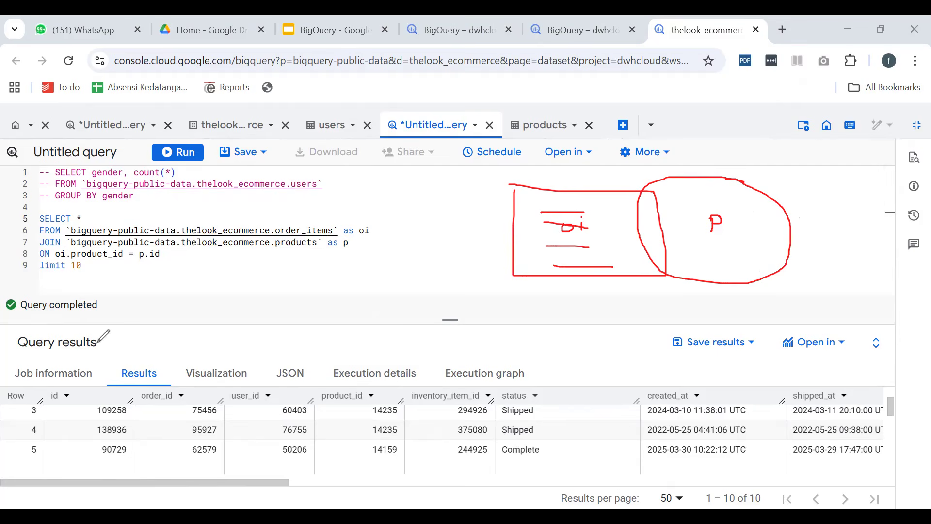
key("Escape")
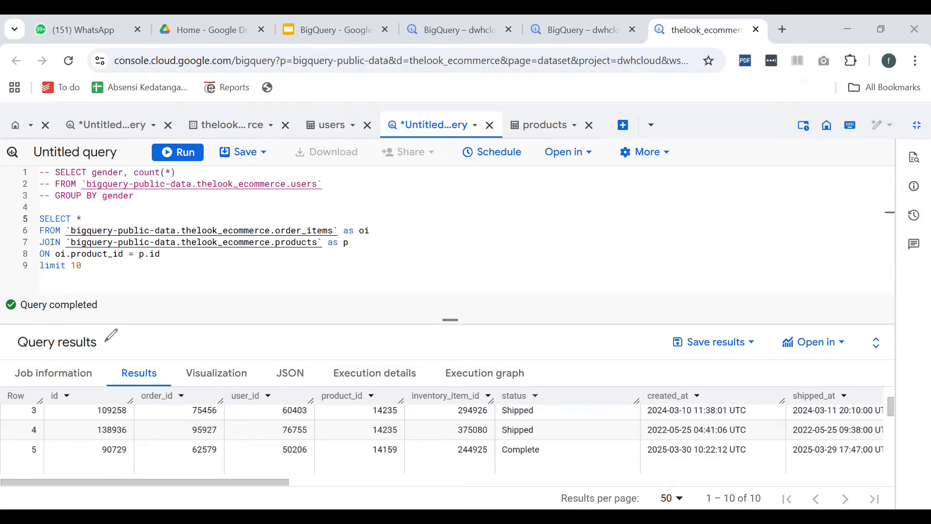
Add the comment line "-- produk yang paling sering dibeli" directly above the SELECT of the join query
left_click(176, 256)
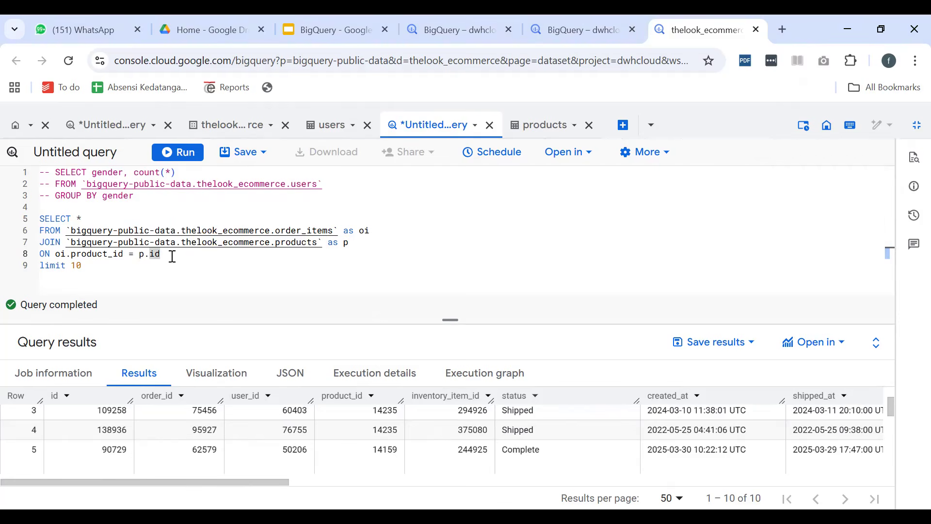
left_click(154, 206)
key("Return")
type("//produk yn")
key("BackSpace")
key("BackSpace")
key("BackSpace")
key("BackSpace")
key("BackSpace")
key("BackSpace")
key("BackSpace")
key("BackSpace")
key("BackSpace")
key("BackSpace")
key("BackSpace")
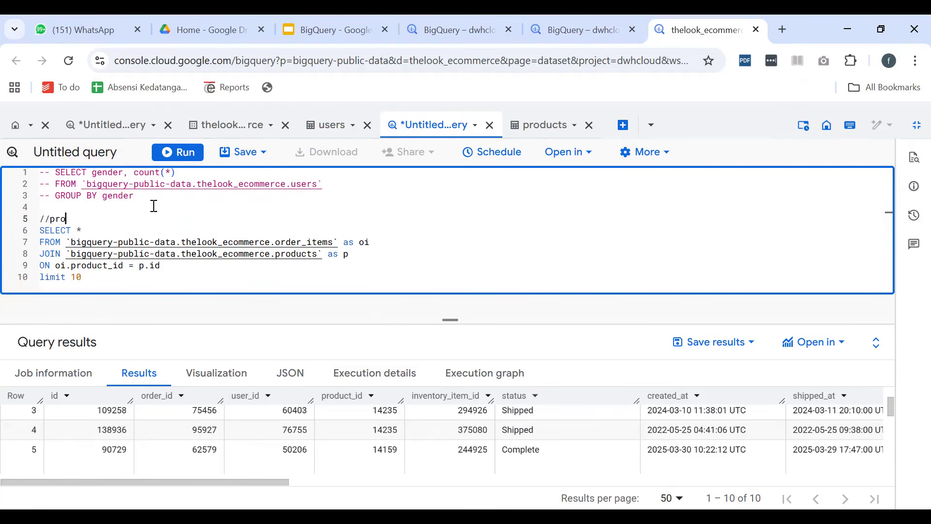
type("-- produk yang paling sering dibeli")
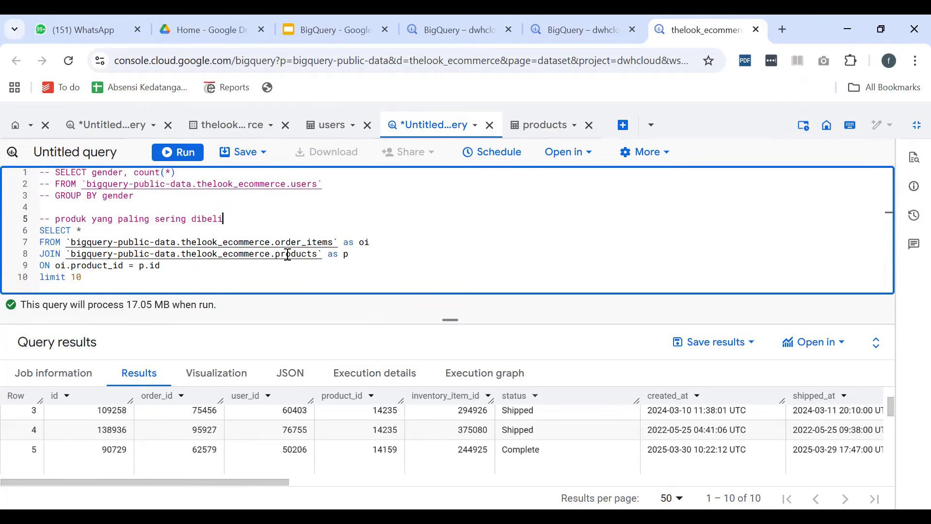
double_click(308, 242)
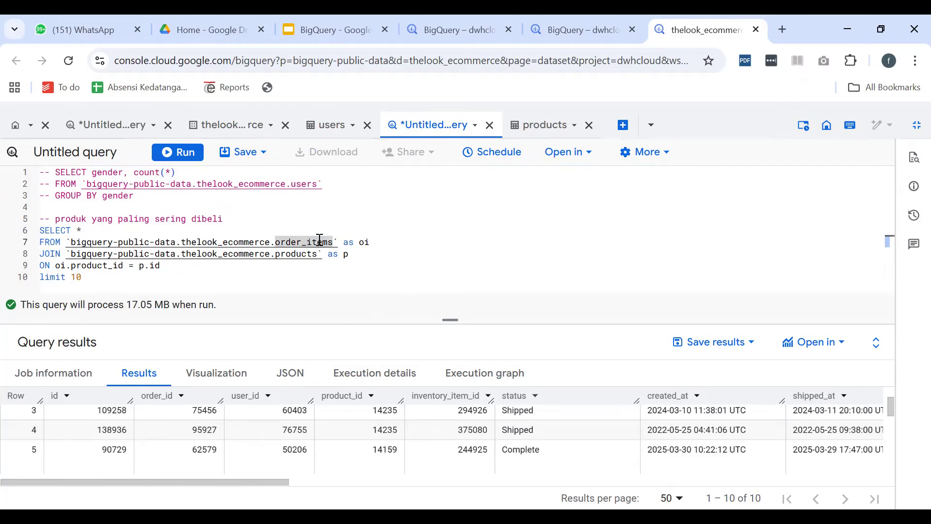
left_click(314, 242)
double_click(128, 241)
Replace the * in the SELECT list with p.name as produk, followed by a comma
left_click(129, 243)
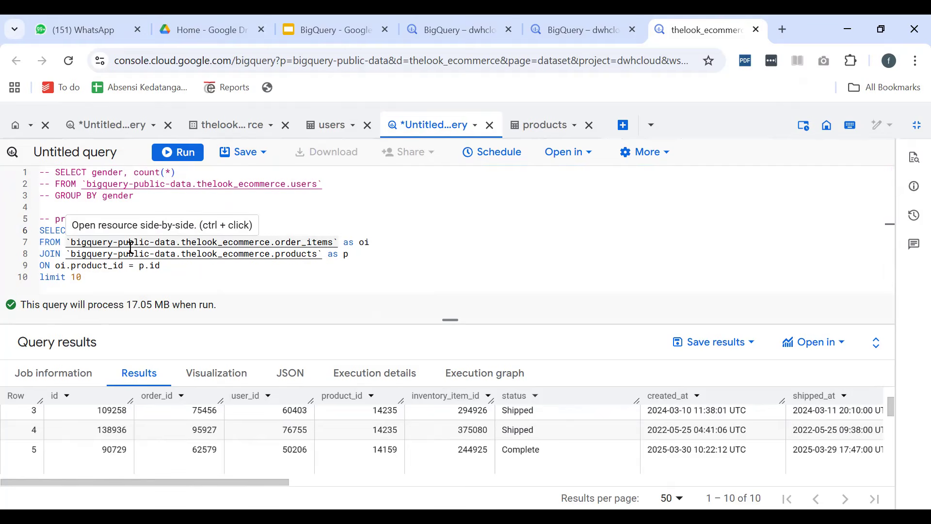
key("BackSpace")
type("p.name")
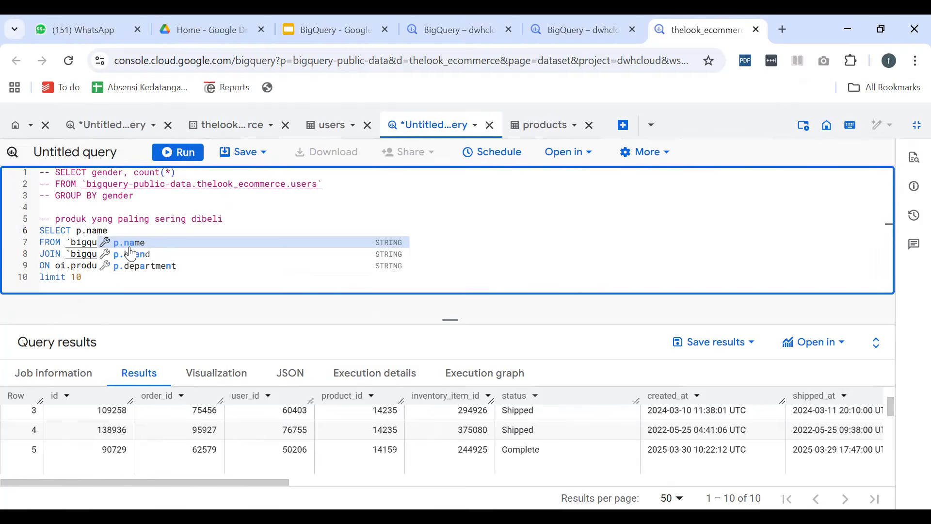
key("Escape")
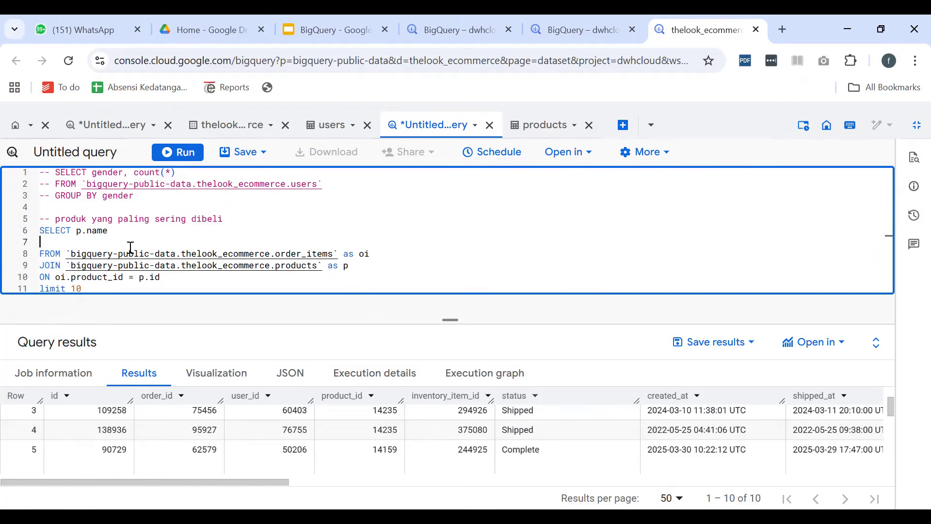
type("as p")
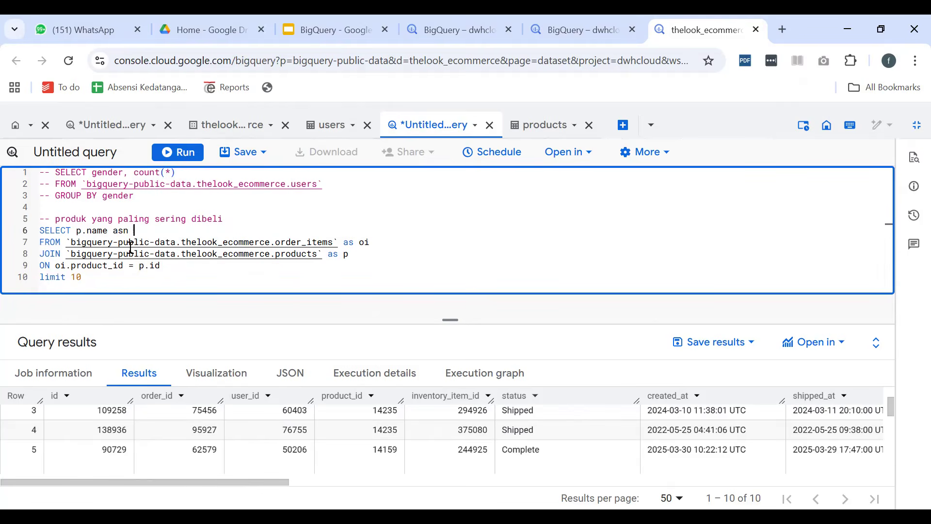
type("roduk,")
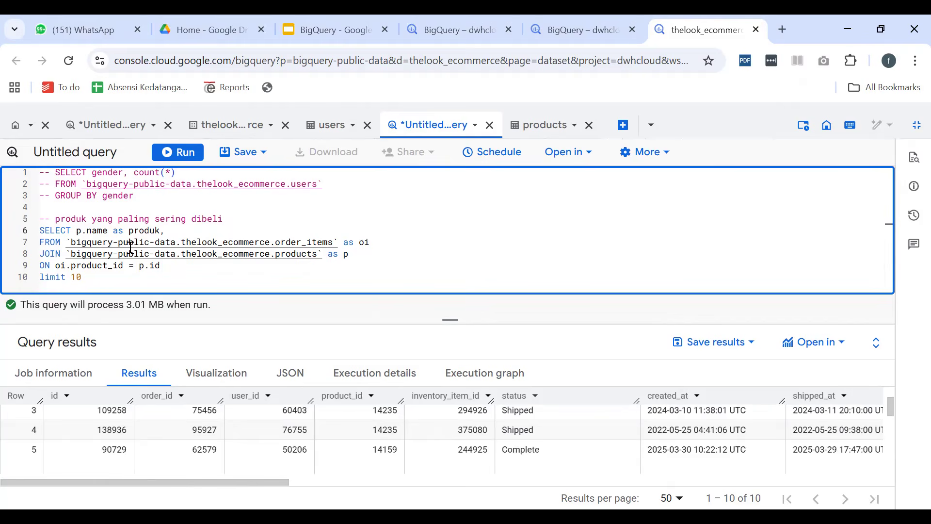
Move the p.name as produk column onto its own indented line below SELECT
key("Left")
key("Left")
key("Left")
key("Left")
key("Left")
key("Left")
key("Left")
key("Left")
key("Left")
key("Left")
key("Left")
key("Left")
key("Left")
key("Left")
key("Left")
key("Left")
key("Left")
key("Return")
key("Tab")
key("Right")
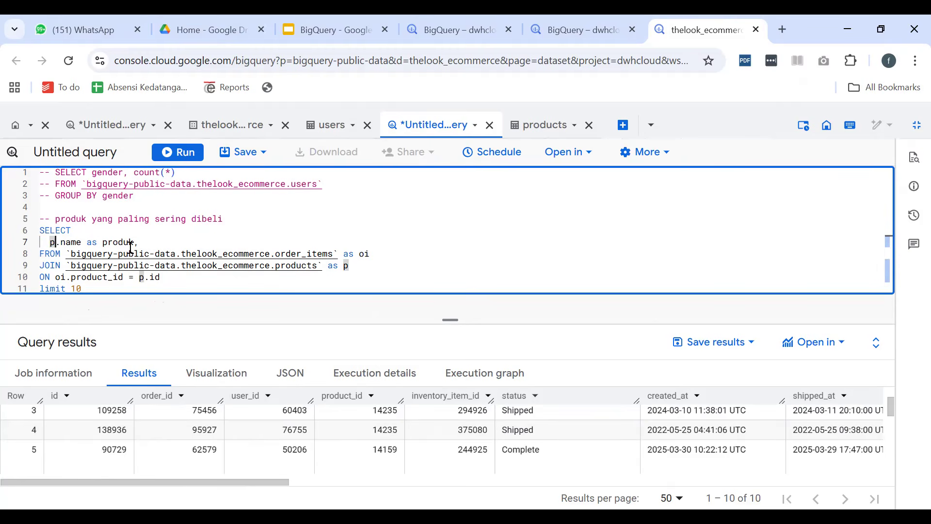
Add count(oi.id) as jumlahterjual on a new line below the produk column
key("Down")
key("Up")
key("Right")
key("Right")
key("Right")
key("Right")
key("Right")
key("Right")
key("Right")
key("Right")
key("Right")
key("Right")
key("Right")
key("Right")
key("Right")
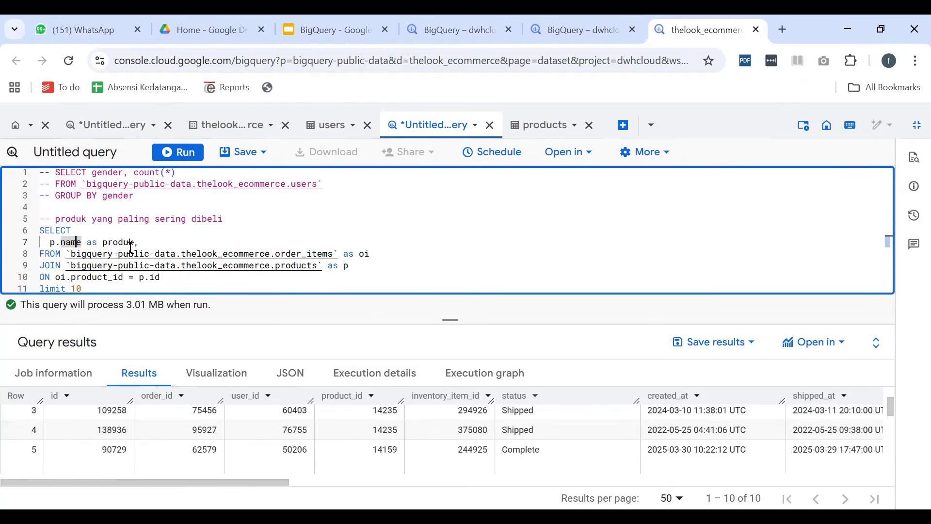
key("Return")
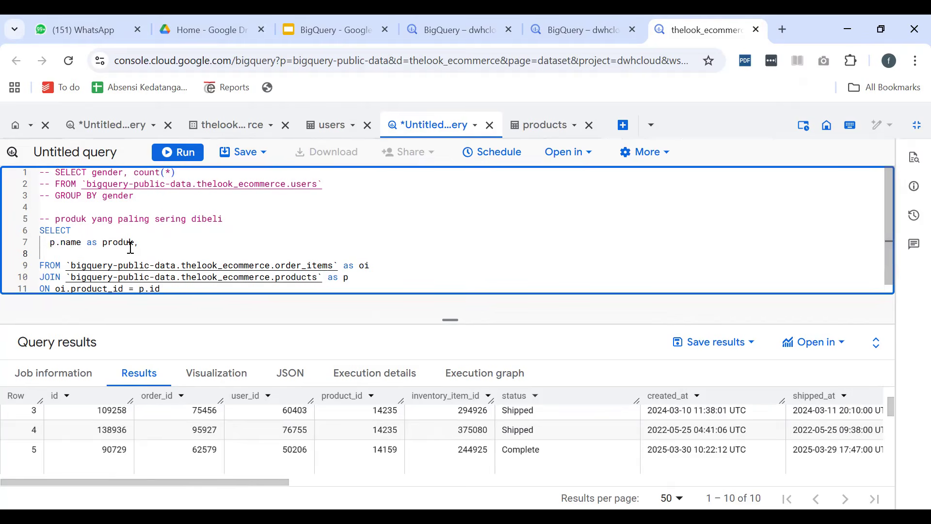
type("count(")
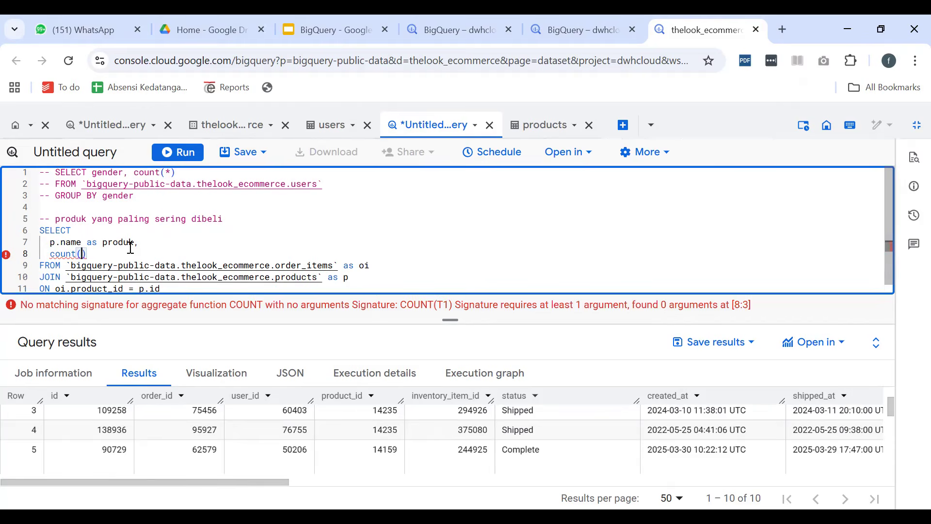
type("oi.id")
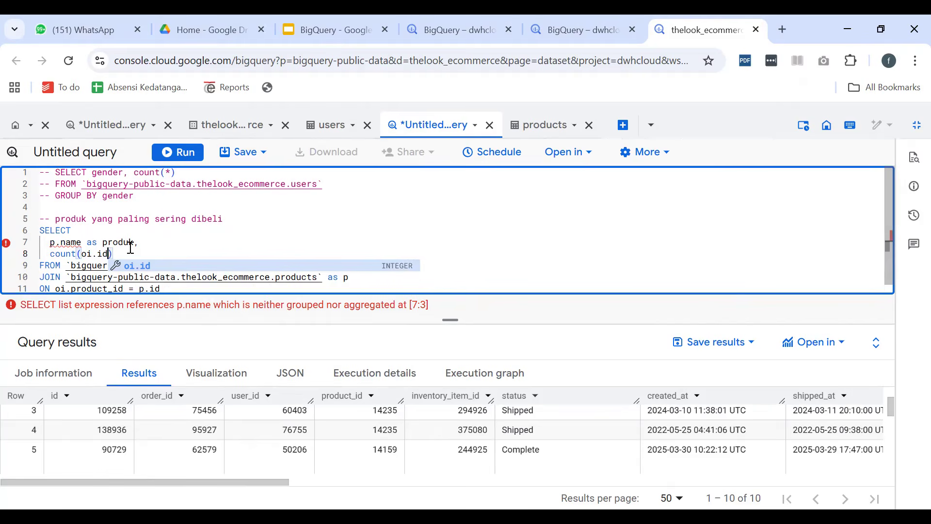
type(")")
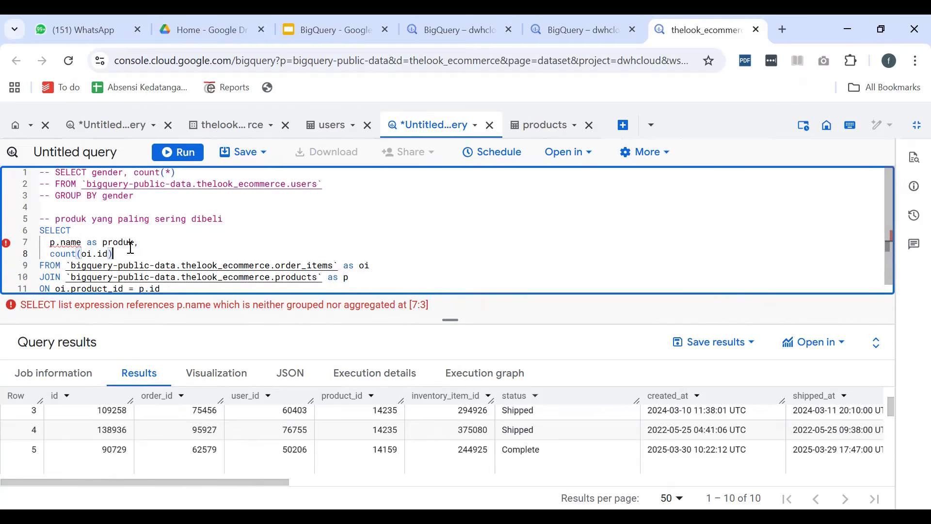
type(" as jumlah")
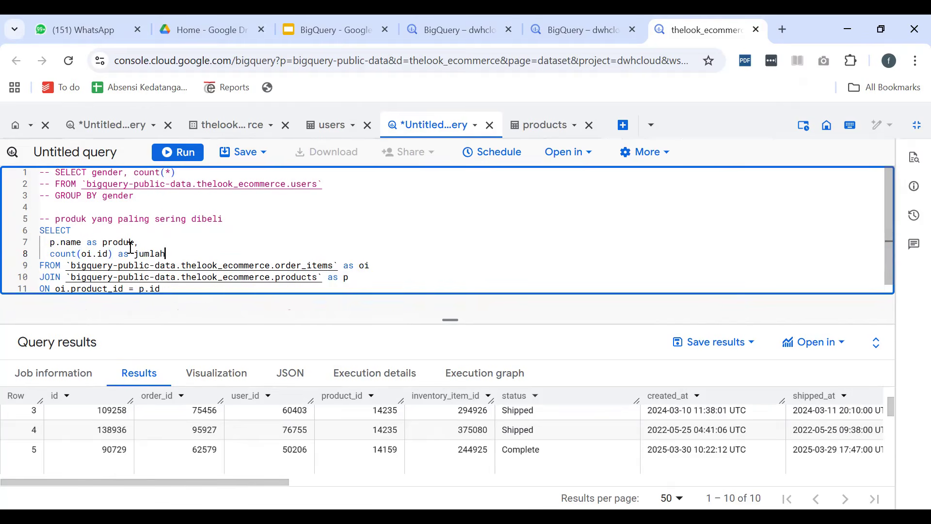
type("terjual")
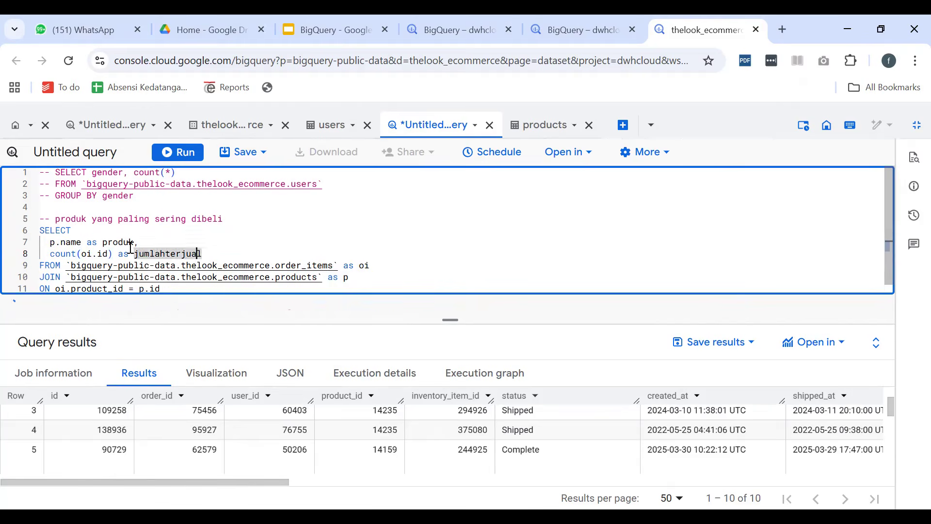
Replace the limit 10 line at the end of the join query with group by product
key("Down")
key("Down")
key("Down")
key("Down")
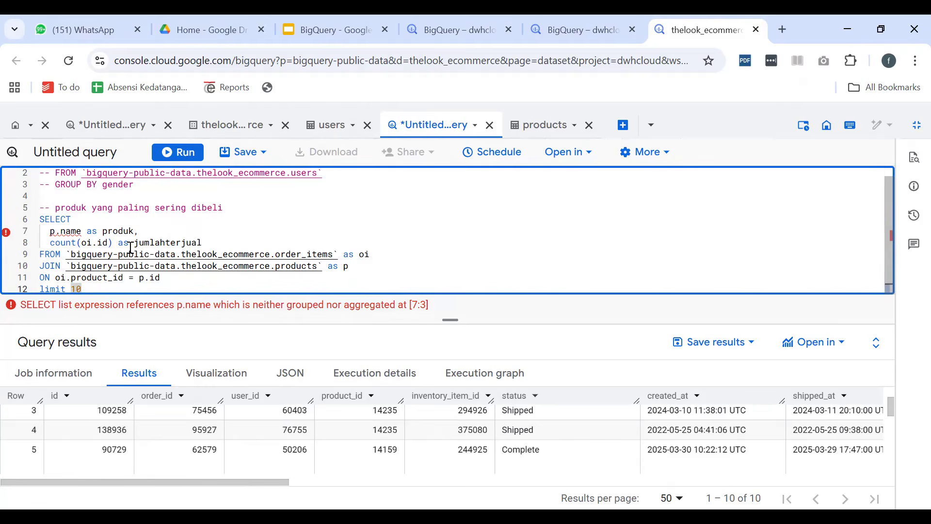
key("shift+Home")
type("gro")
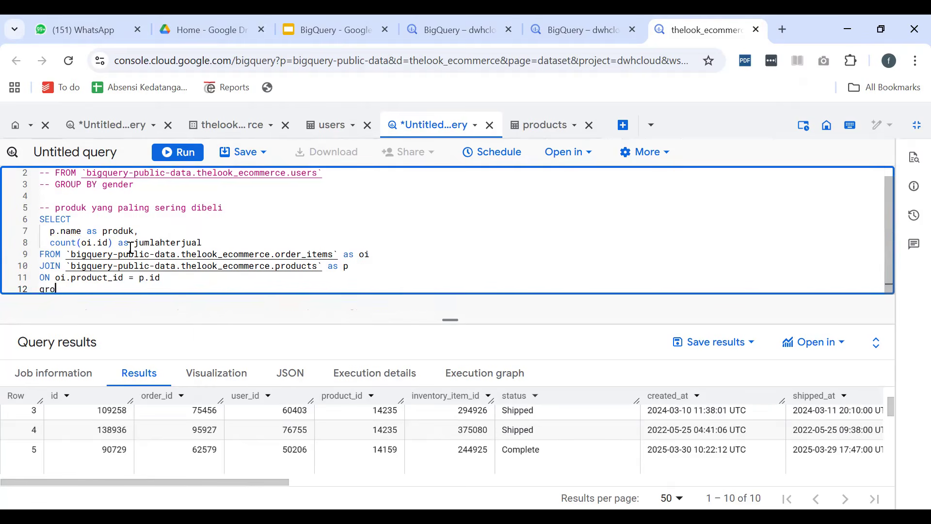
type("up by product")
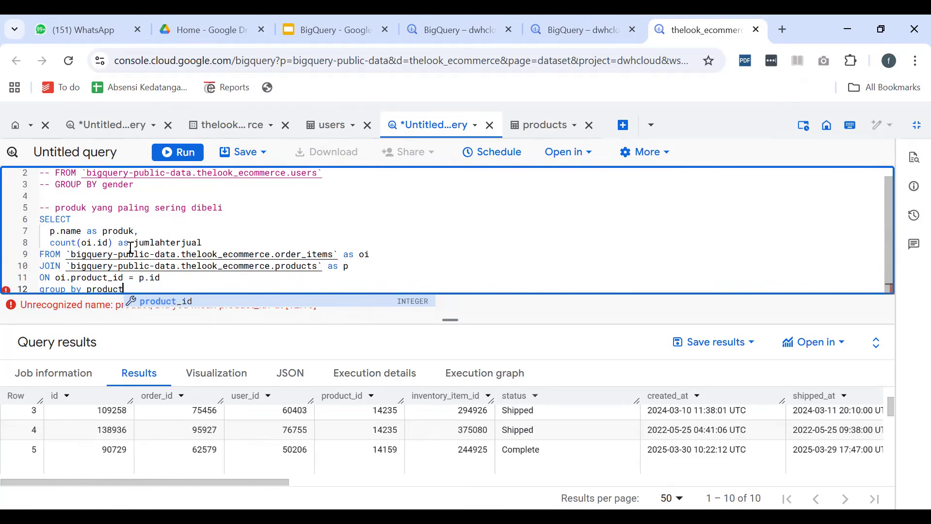
Change the grouping column in the group by clause to the alias produk
scroll(191, 232, "down", 3)
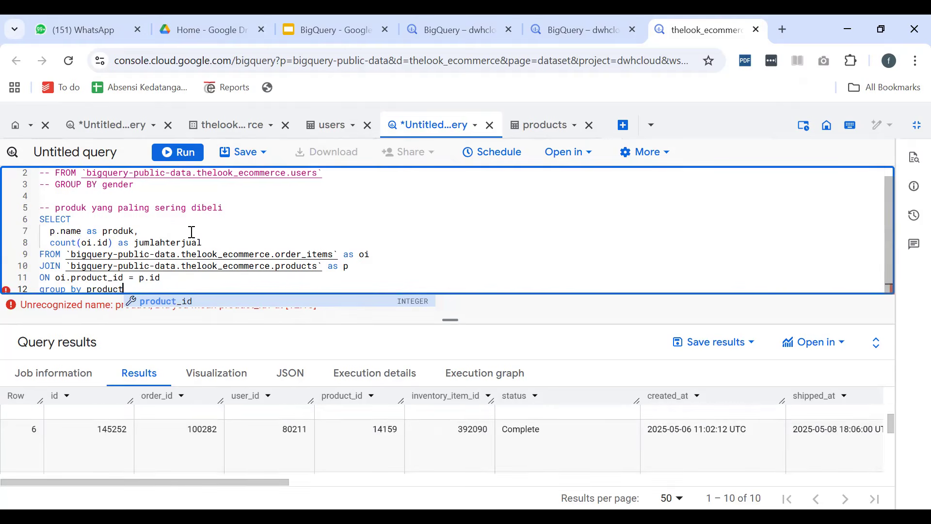
scroll(172, 277, "up", 1)
scroll(167, 274, "down", 1)
double_click(155, 280)
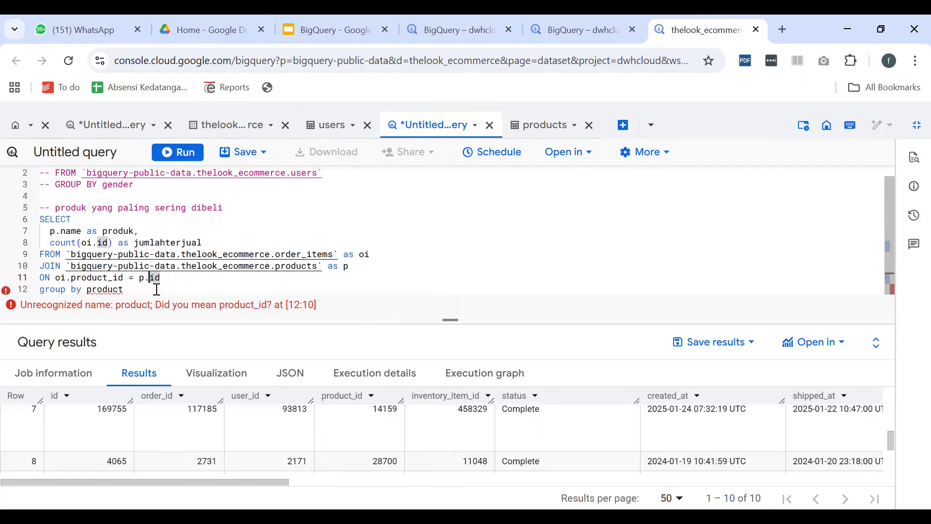
double_click(147, 290)
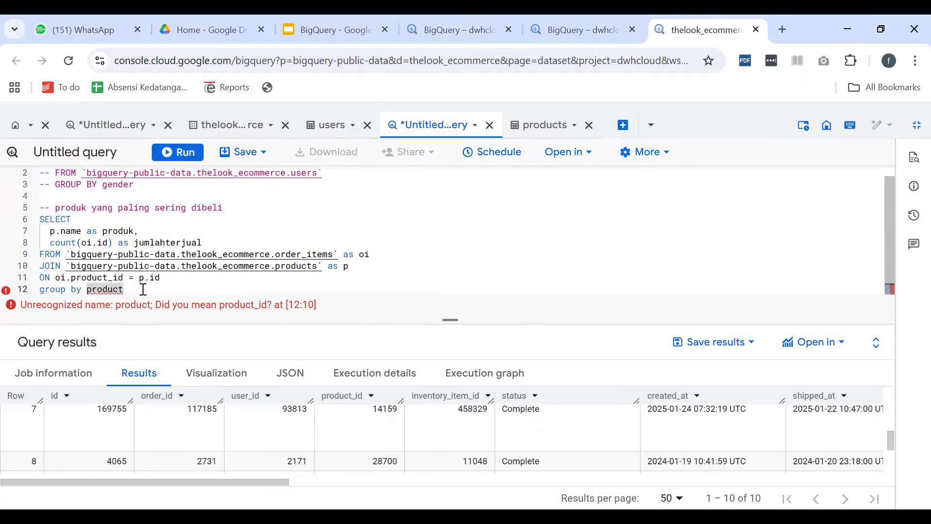
type("p")
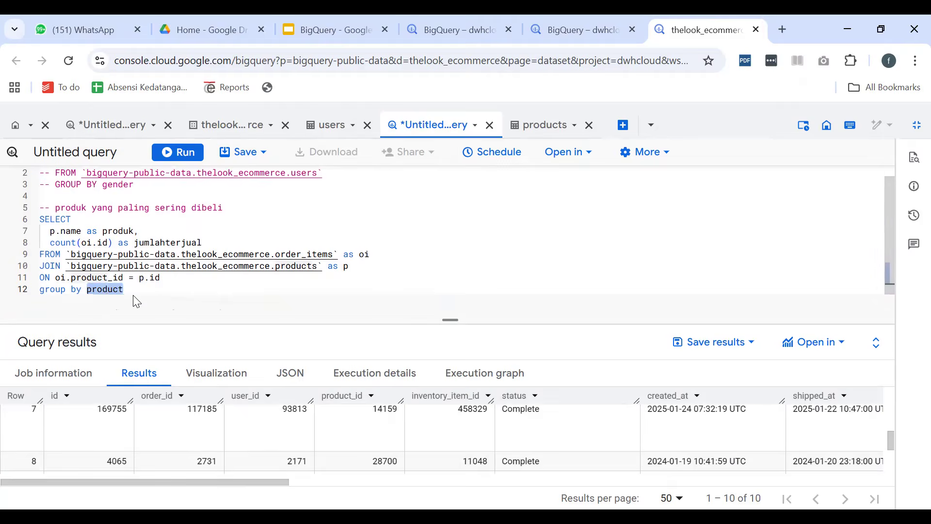
type("rodu")
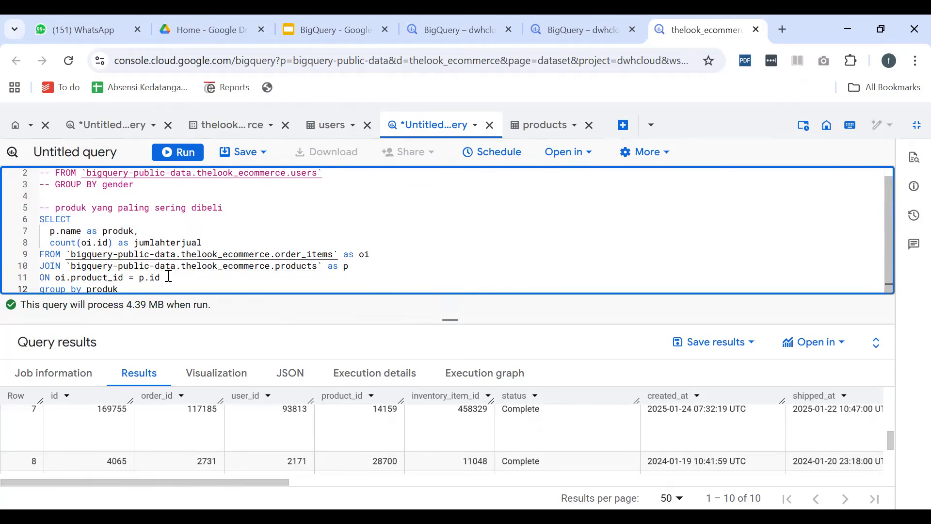
Add limit 10 on a new line below the group by clause
left_click(160, 290)
key("Return")
type("limit 10")
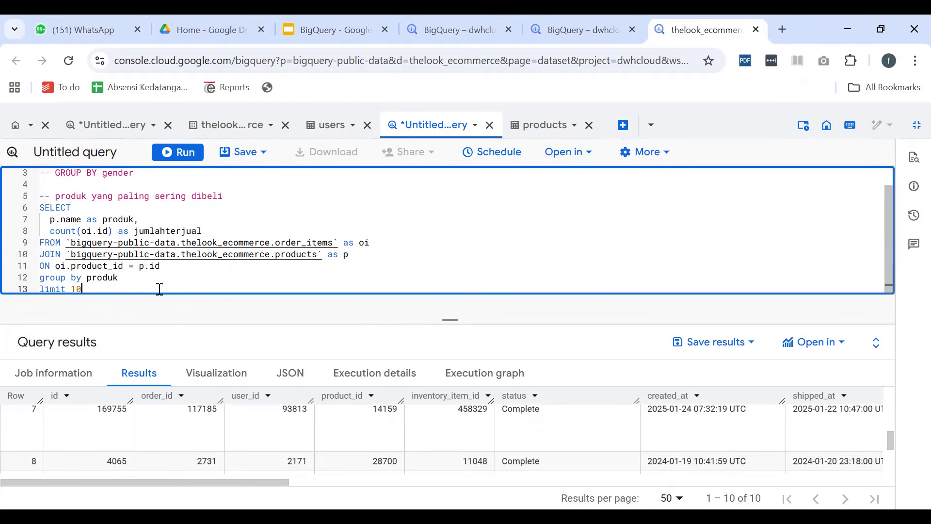
Run the grouped join query and review the produk and jumlahterjual values across the returned rows
left_click(187, 153)
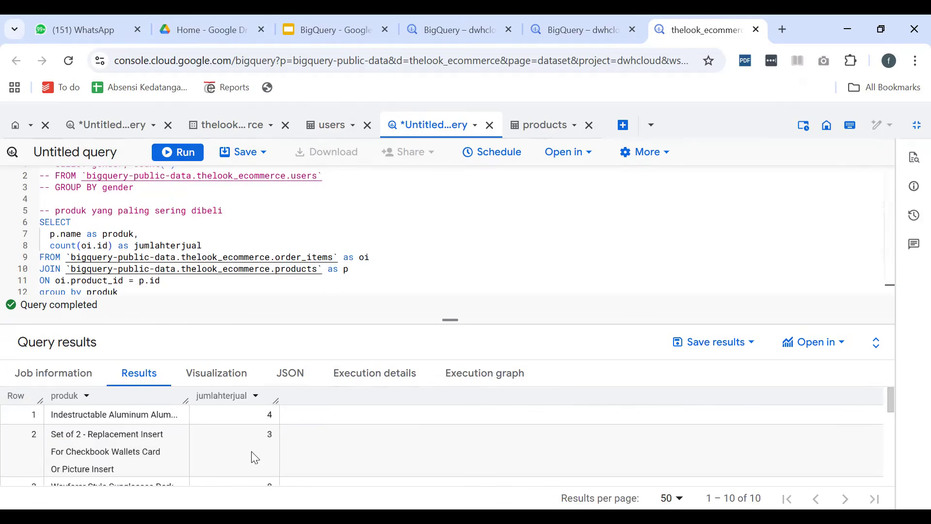
scroll(87, 416, "down", 5)
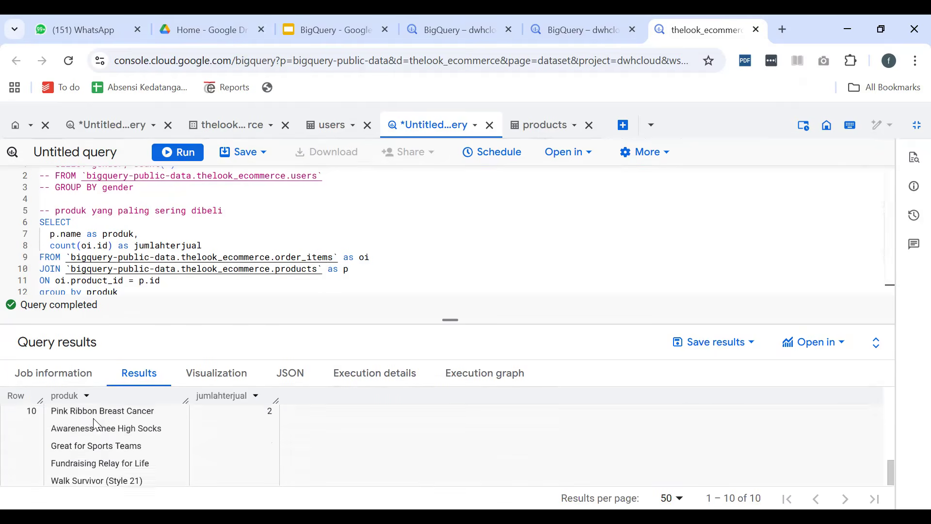
scroll(106, 443, "up", 5)
scroll(103, 421, "down", 5)
scroll(105, 420, "up", 5)
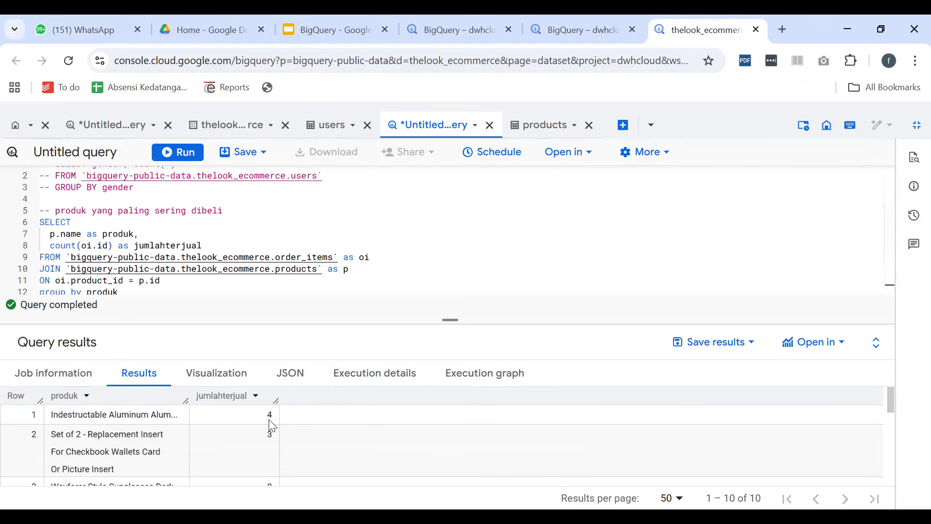
scroll(269, 424, "down", 3)
scroll(269, 424, "up", 3)
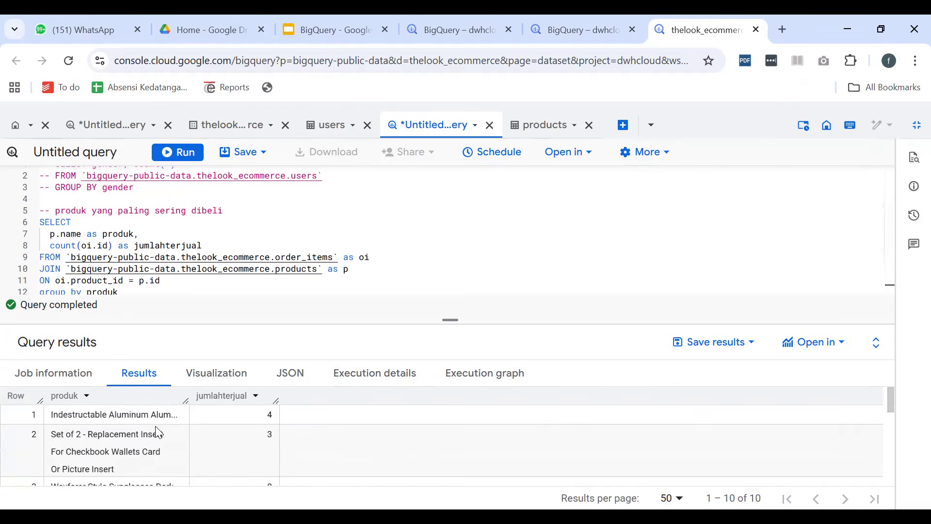
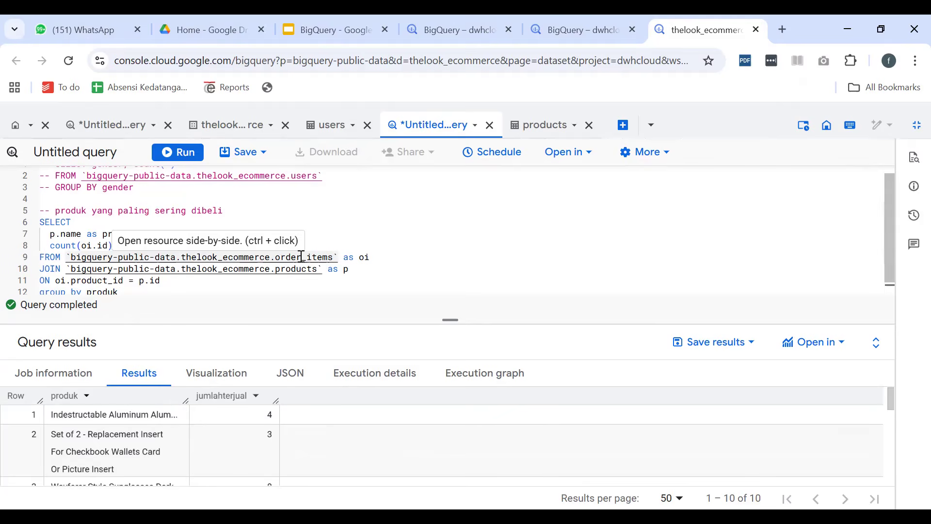
Remove the limit 10 line from the end of the grouped join query and run it
scroll(152, 273, "down", 1)
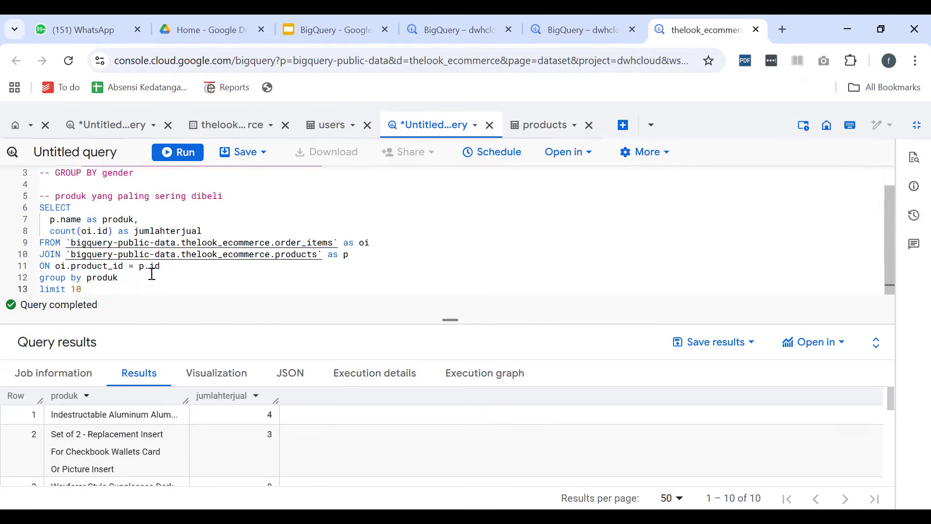
left_click_drag(103, 286, 129, 278)
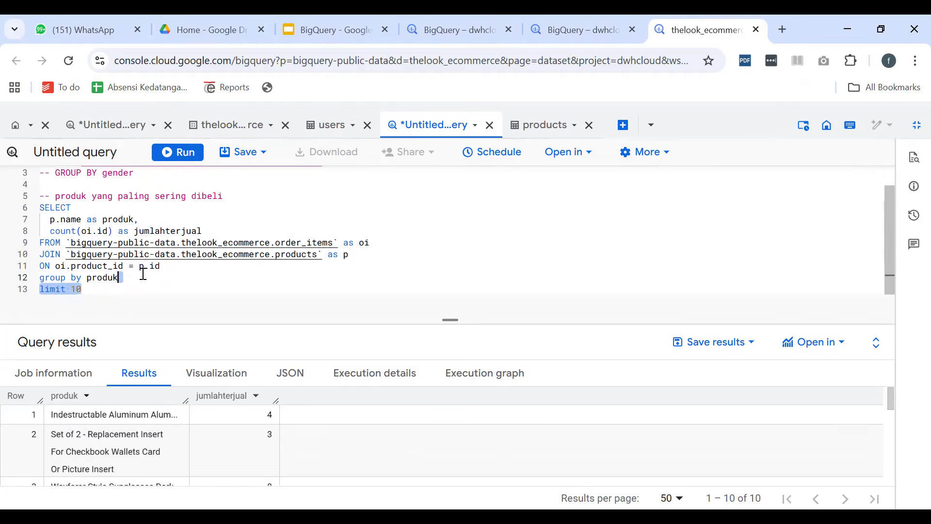
key("BackSpace")
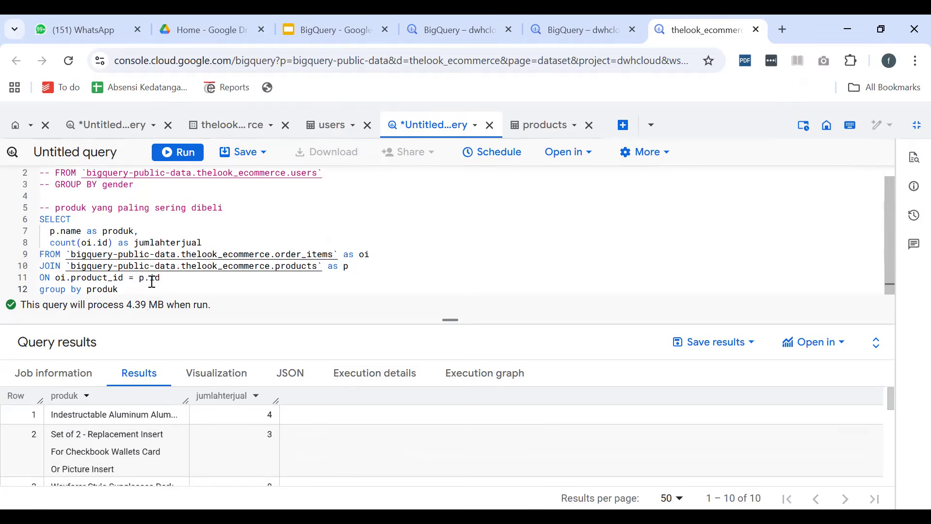
left_click(176, 153)
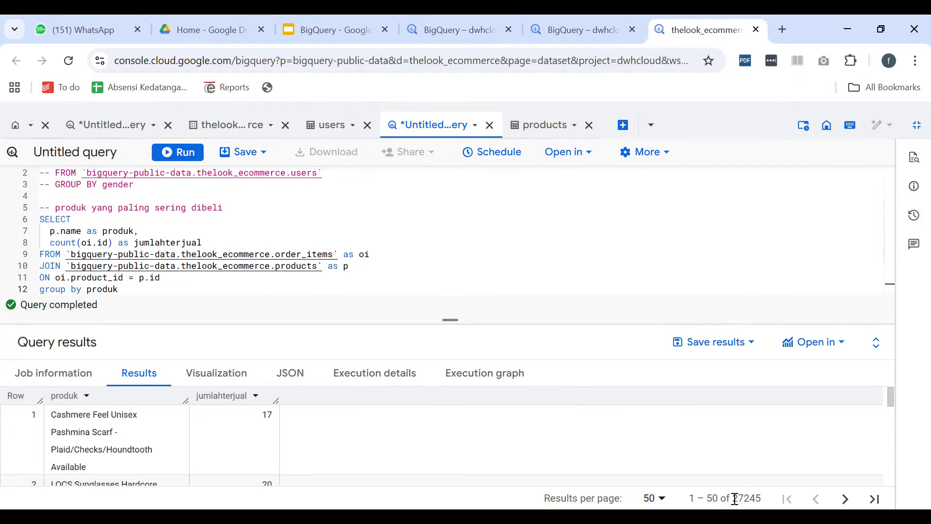
Check the total row count of the unlimited results and look through the returned products
left_click_drag(735, 499, 744, 499)
left_click_drag(743, 499, 761, 499)
scroll(200, 440, "down", 6)
scroll(203, 436, "down", 5)
scroll(209, 421, "up", 10)
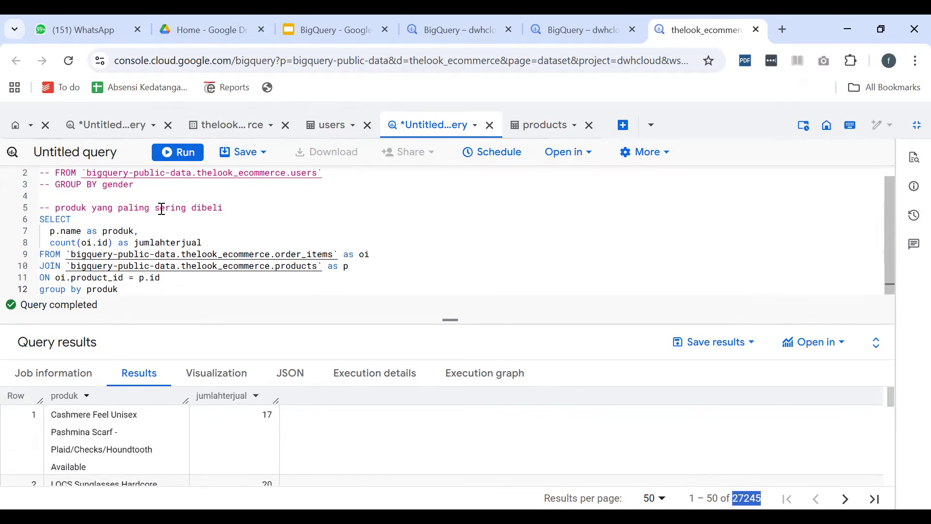
Add order by jumlahterjual DESC on a new line below the group by clause
left_click_drag(220, 208, 155, 209)
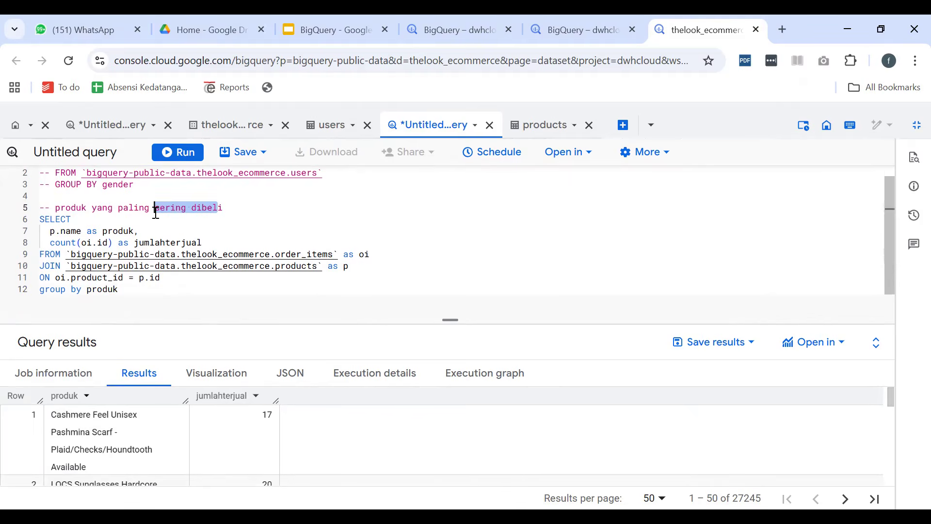
left_click(137, 293)
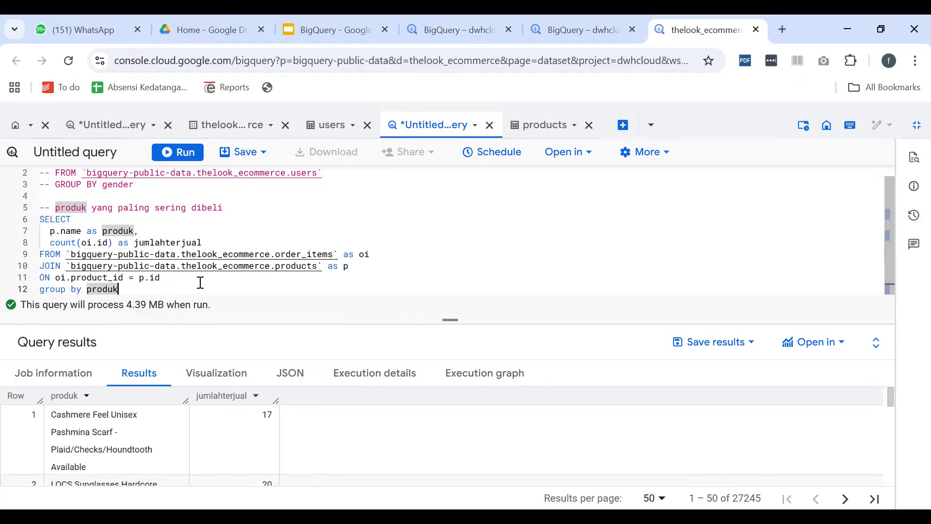
key("Return")
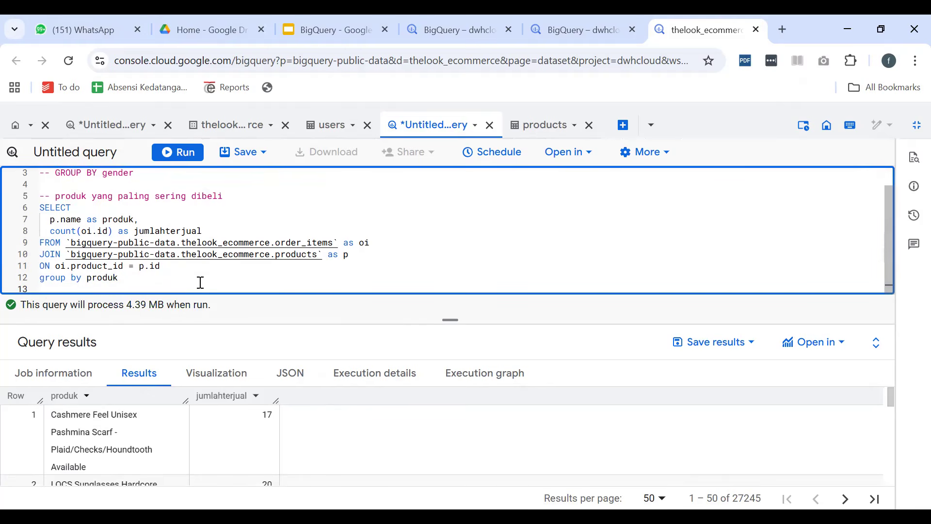
type("orde")
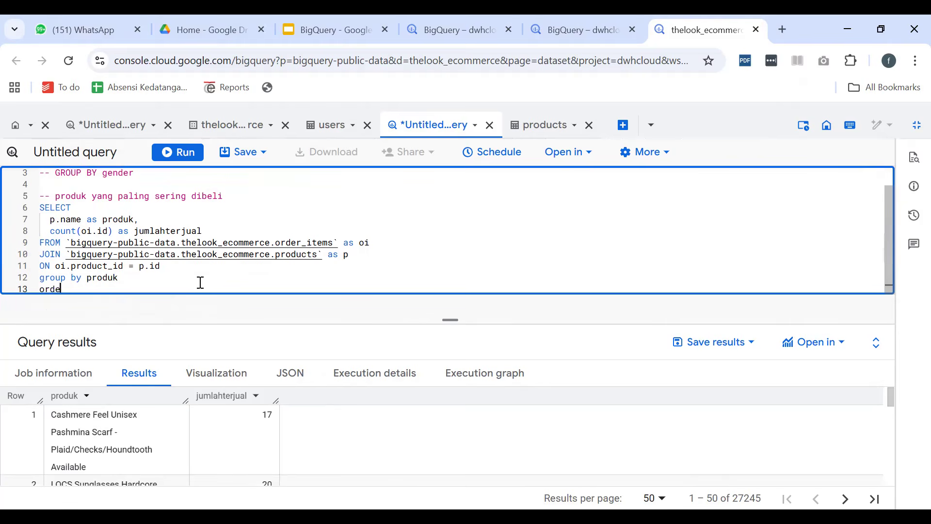
type("r by")
left_click(119, 289)
type("jumlahterjual DESC")
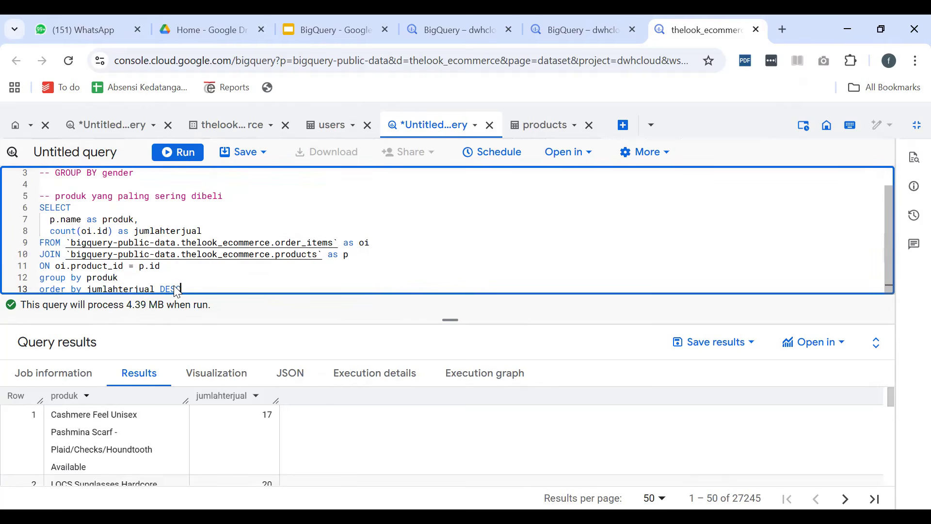
Run the sorted query and review the products with the highest jumlahterjual values
left_click(173, 156)
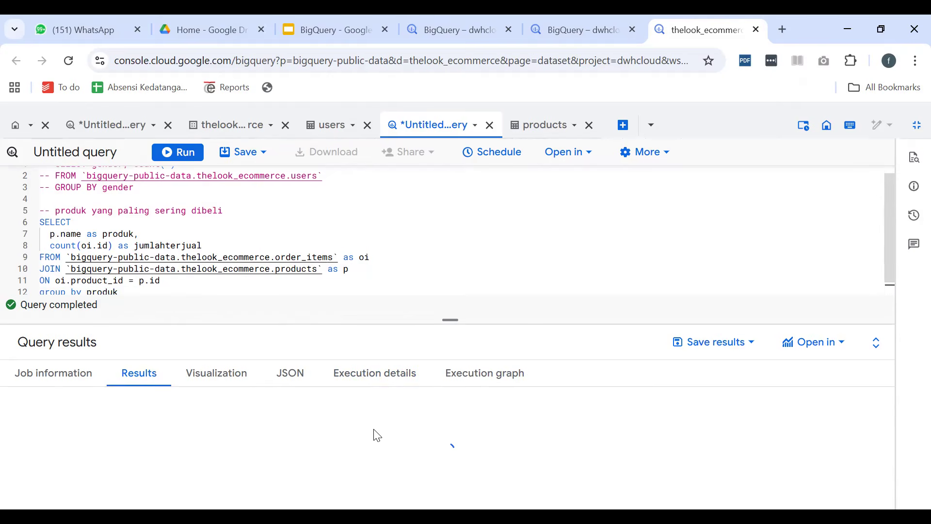
scroll(288, 441, "down", 3)
scroll(290, 442, "up", 3)
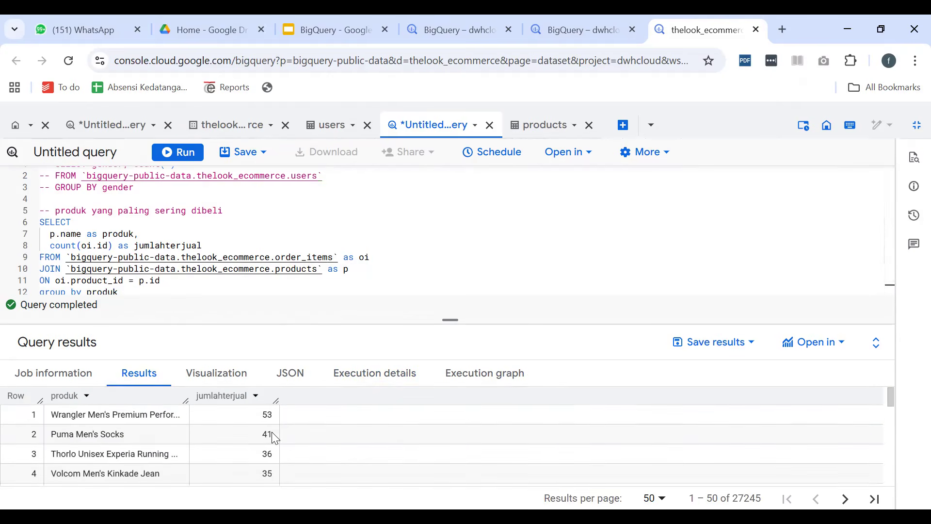
left_click(134, 416)
left_click(77, 439)
left_click(91, 452)
scroll(111, 436, "down", 2)
scroll(164, 286, "down", 1)
Add limit 10 on a new line below the order by clause
left_click(218, 289)
key("Return")
type("limit ")
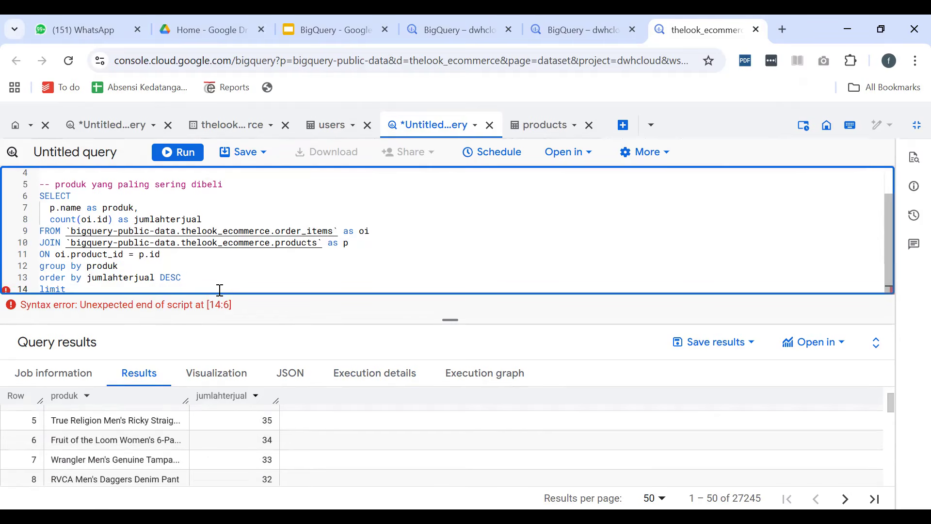
type("10")
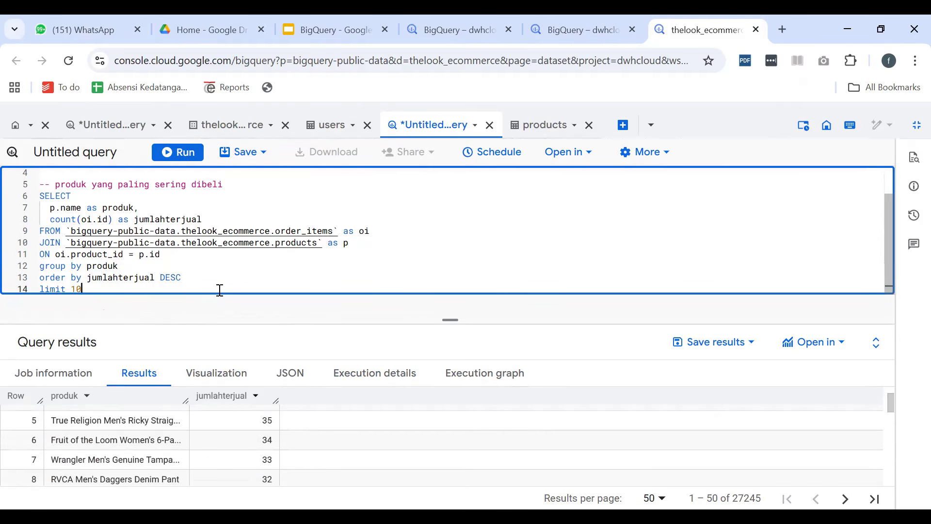
Run the sorted query with its row limit and review the best-selling products against the query text
left_click(186, 155)
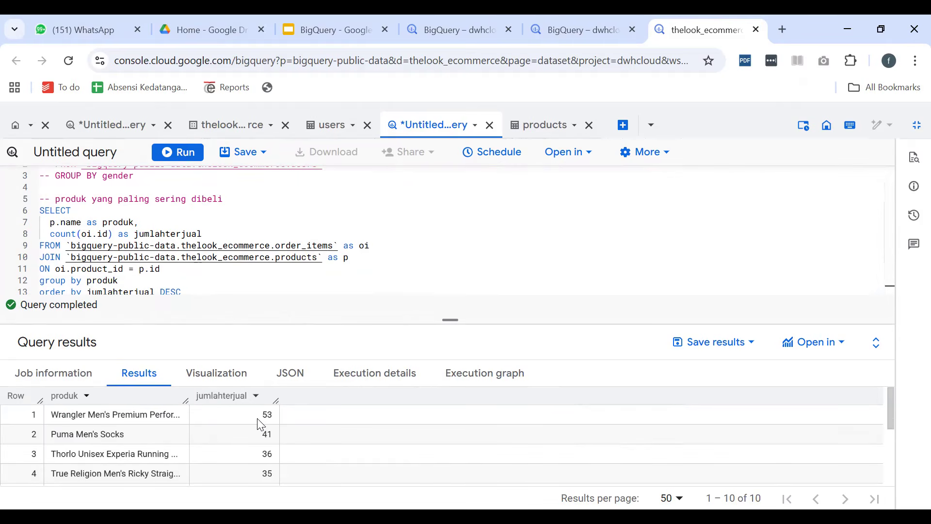
scroll(271, 425, "down", 5)
scroll(267, 426, "up", 5)
scroll(265, 427, "down", 5)
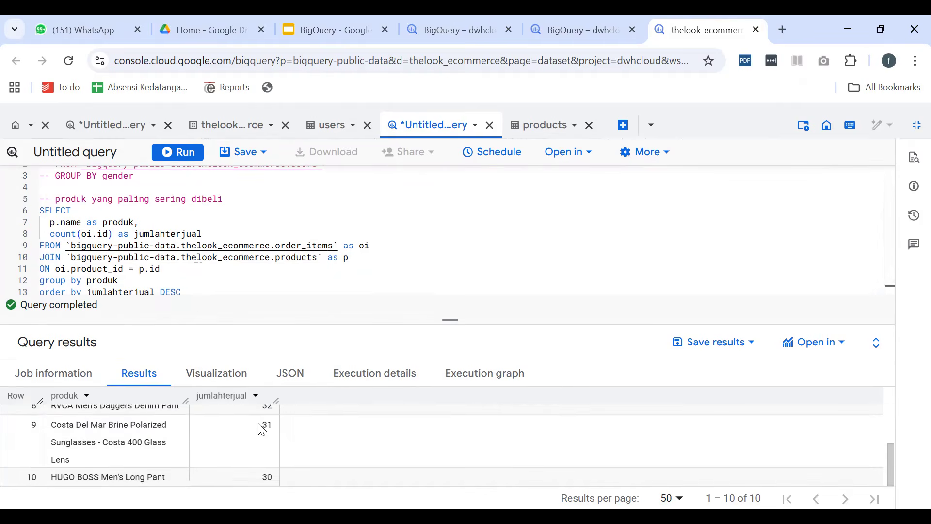
scroll(276, 461, "up", 5)
scroll(133, 436, "down", 1)
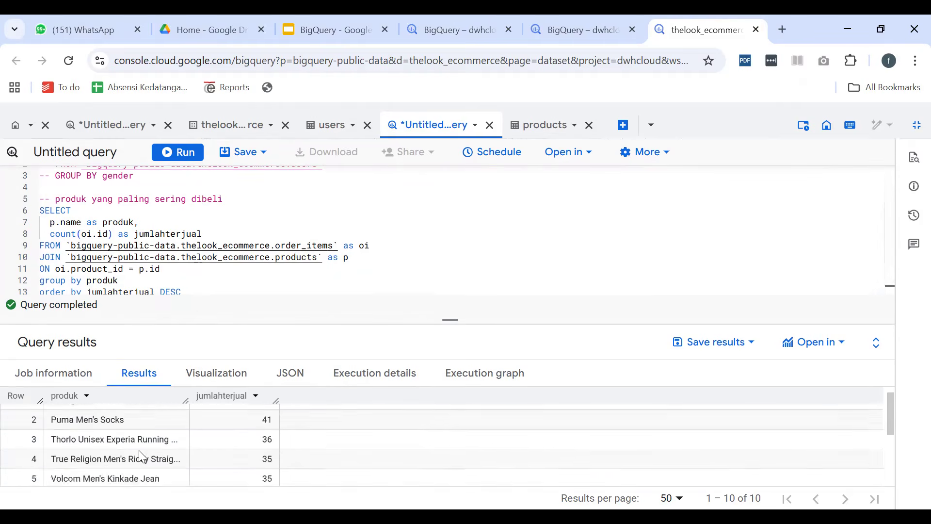
scroll(140, 457, "down", 4)
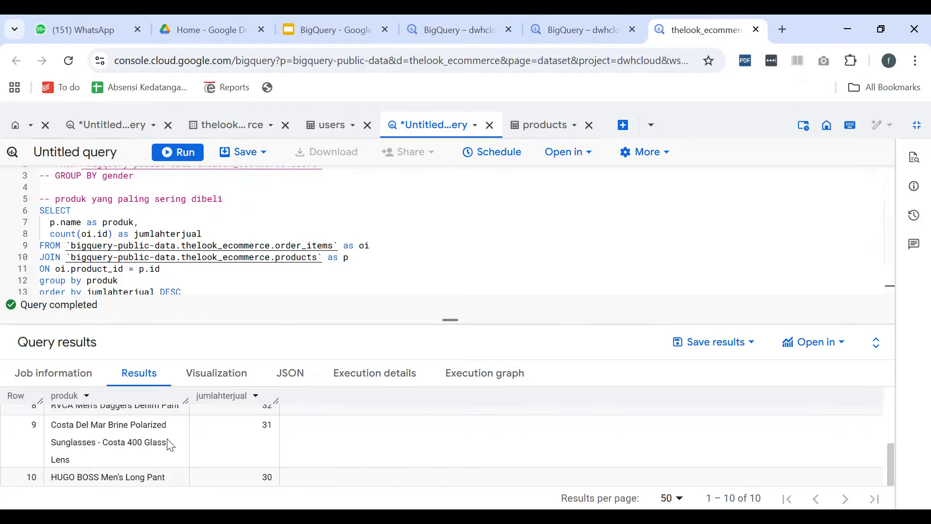
scroll(170, 443, "up", 5)
scroll(203, 248, "up", 1)
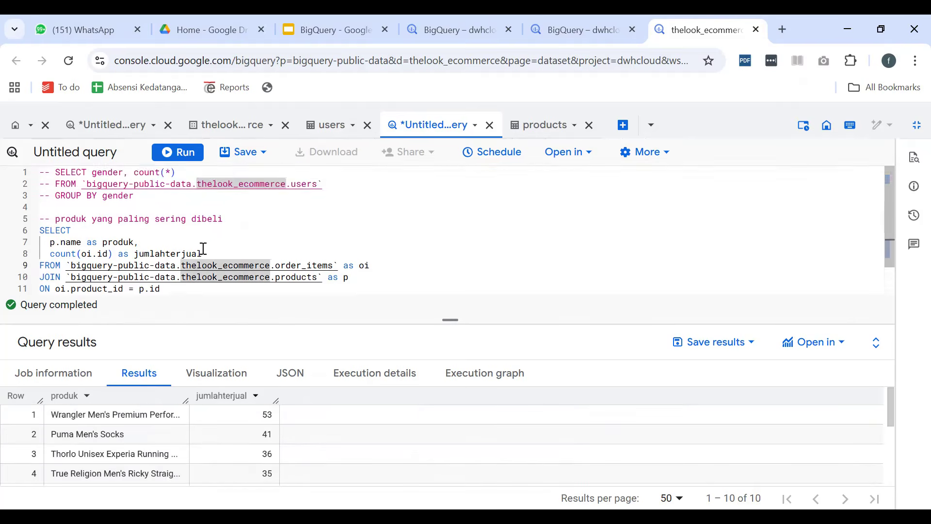
scroll(203, 248, "down", 1)
scroll(204, 247, "up", 1)
left_click(68, 415)
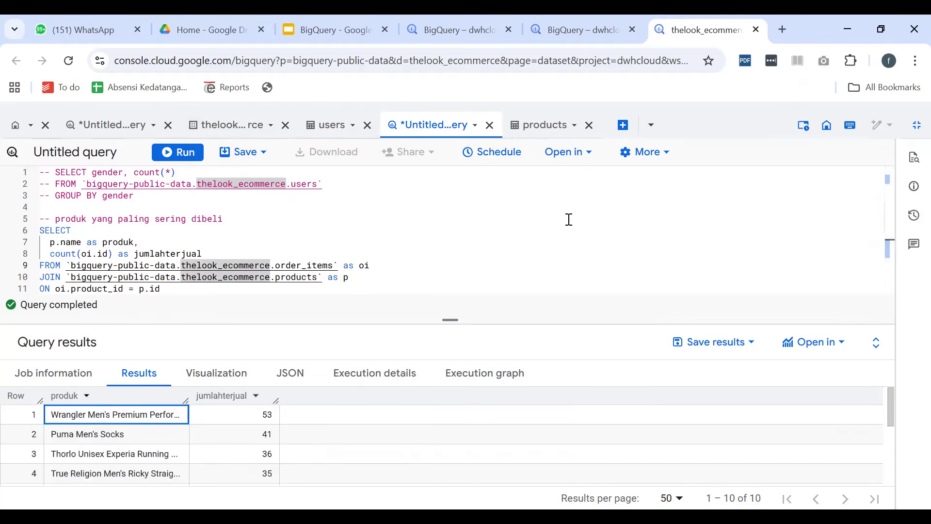
Draw on-screen boxes A labelled 100 and B labelled 10 with the comparison A < B, and clear the drawing
key("alt+Tab")
mouse_move(499, 237)
left_mouse_down()
mouse_move(558, 180)
mouse_move(488, 181)
left_mouse_up()
mouse_move(521, 216)
left_mouse_down()
mouse_move(522, 205)
mouse_move(539, 210)
left_mouse_up()
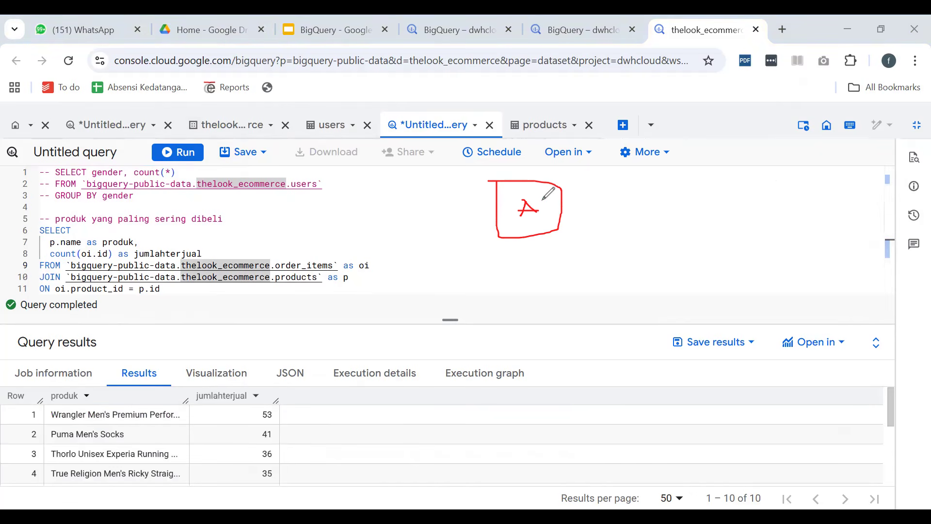
mouse_move(630, 186)
left_mouse_down()
mouse_move(642, 222)
mouse_move(629, 179)
mouse_move(662, 203)
mouse_move(672, 199)
mouse_move(662, 208)
left_mouse_up()
left_click_drag(515, 243, 519, 262)
mouse_move(532, 241)
left_mouse_down()
mouse_move(546, 258)
mouse_move(538, 241)
mouse_move(562, 250)
mouse_move(571, 238)
left_mouse_up()
left_click_drag(671, 233, 688, 246)
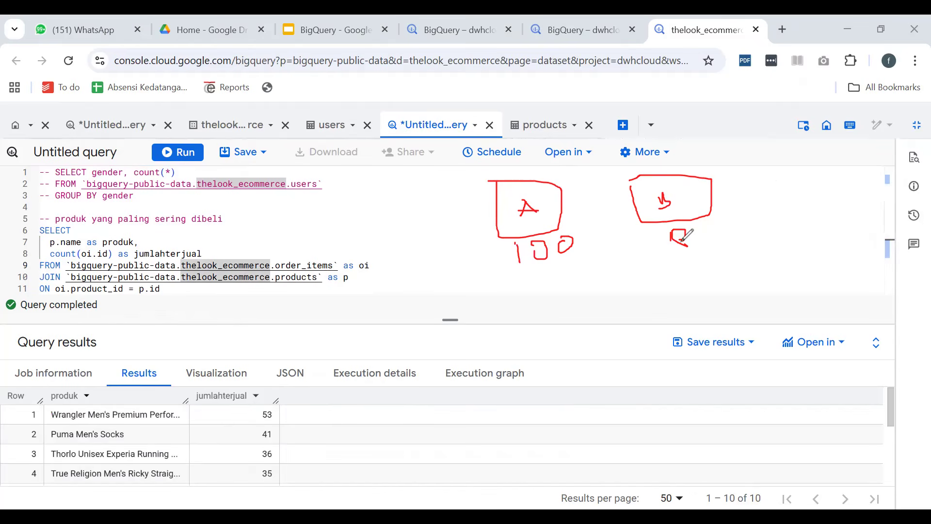
left_click_drag(653, 275, 666, 306)
left_click_drag(658, 228, 659, 250)
mouse_move(696, 278)
left_mouse_down()
mouse_move(698, 294)
mouse_move(721, 291)
left_mouse_up()
left_click_drag(565, 301, 593, 290)
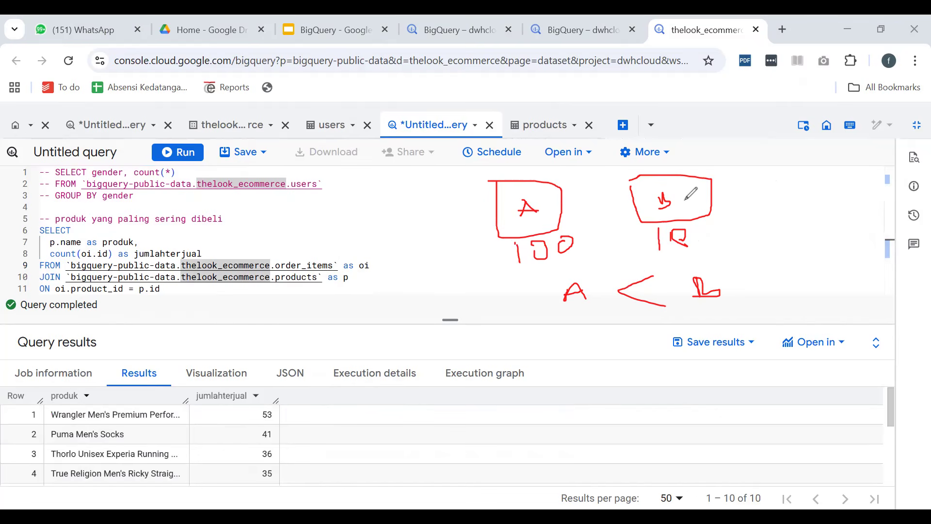
left_click(470, 165)
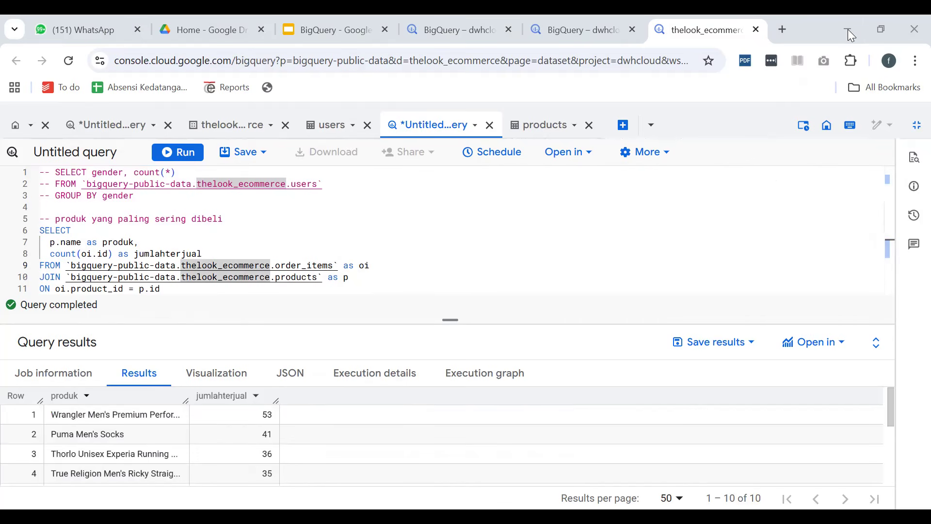
Open the products table's schema, and bring back the Explorer's list of thelook_ecommerce tables
left_click(297, 278)
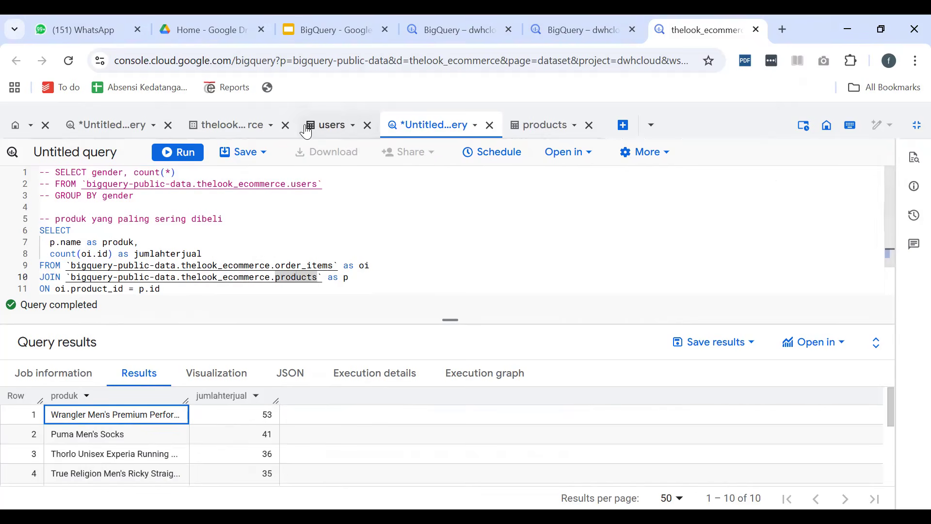
left_click(544, 126)
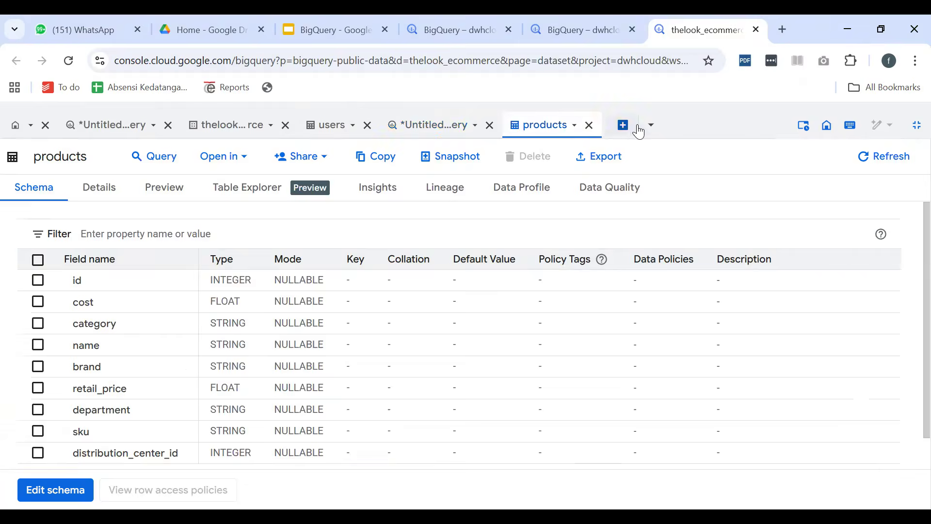
left_click(645, 130)
left_click(649, 128)
left_click(917, 125)
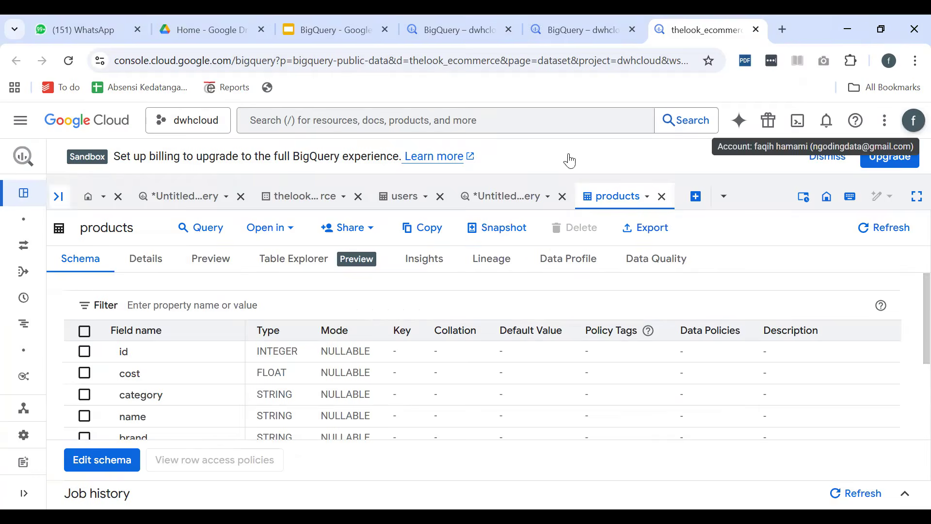
left_click(58, 196)
scroll(162, 391, "down", 10)
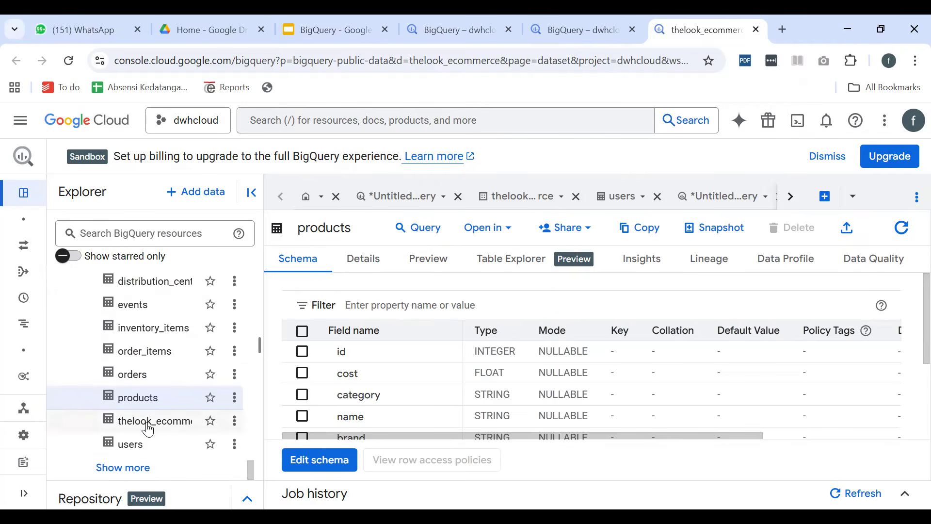
Open the order_items table and review its schema fields through sale_price
double_click(156, 349)
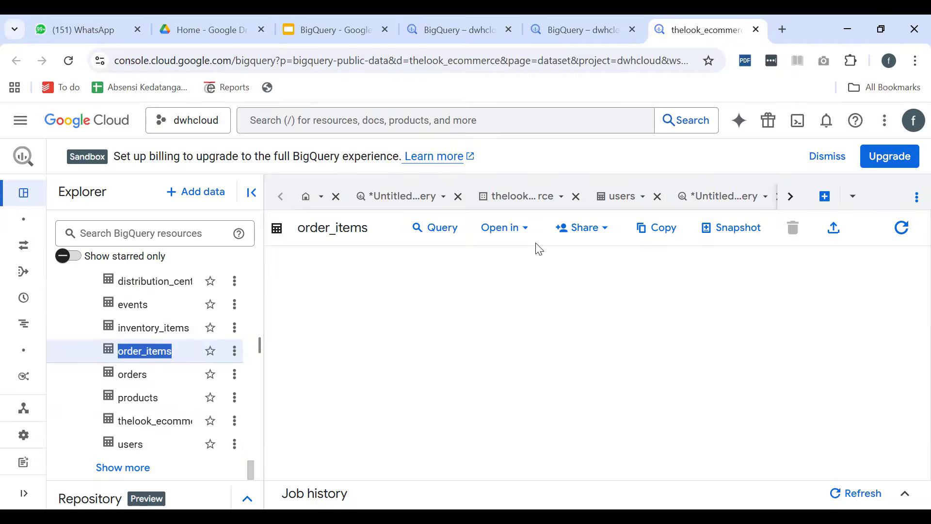
scroll(403, 395, "down", 2)
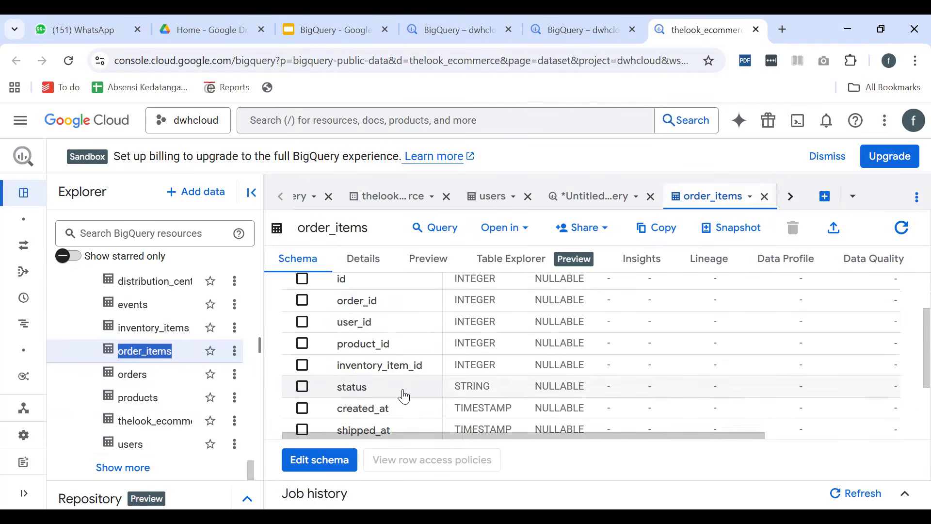
scroll(403, 395, "down", 3)
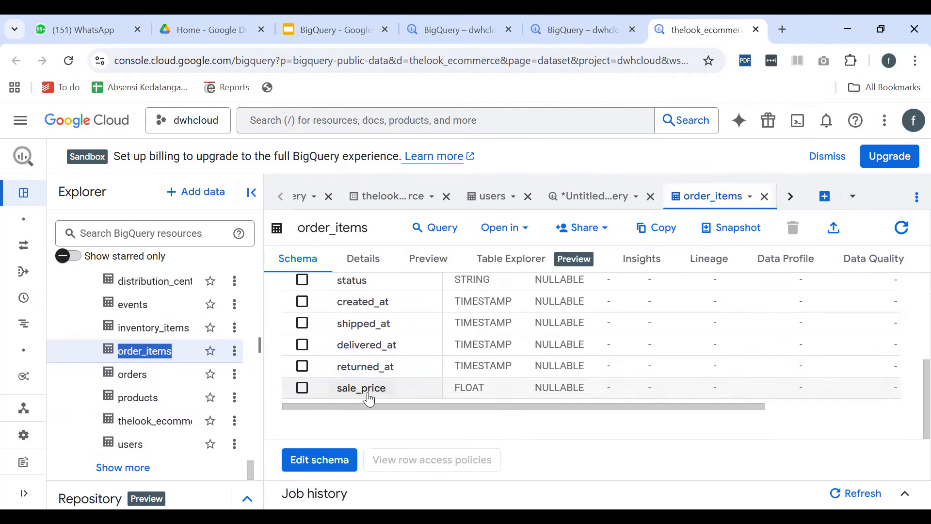
scroll(370, 397, "up", 5)
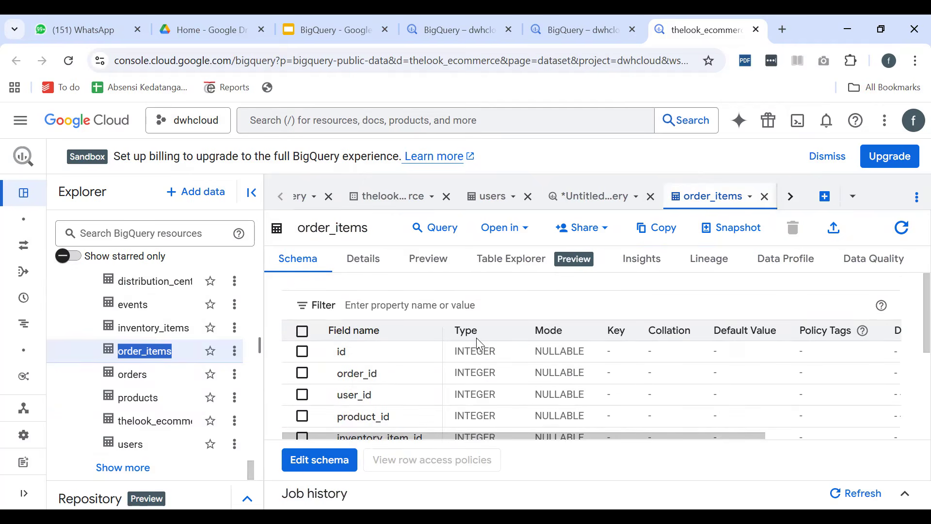
Start a new query on the order_items table from the Explorer
left_click(234, 351)
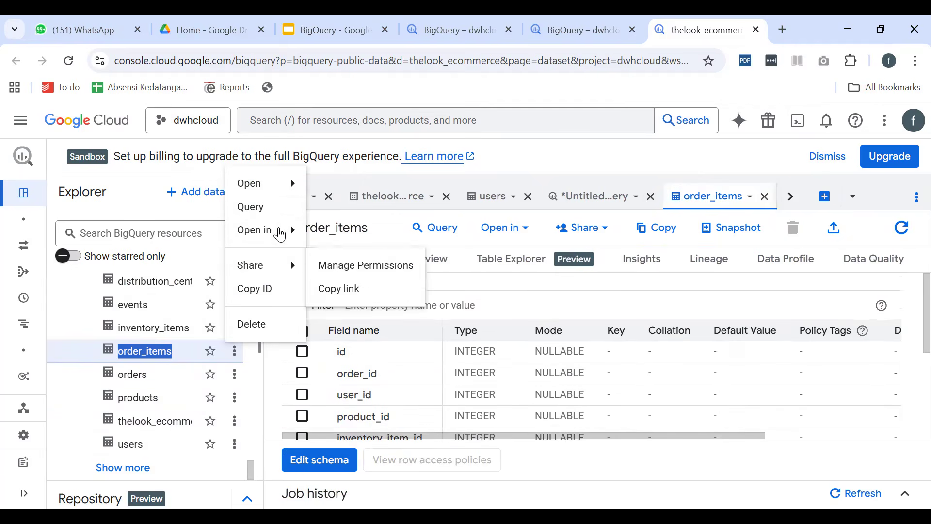
left_click(270, 212)
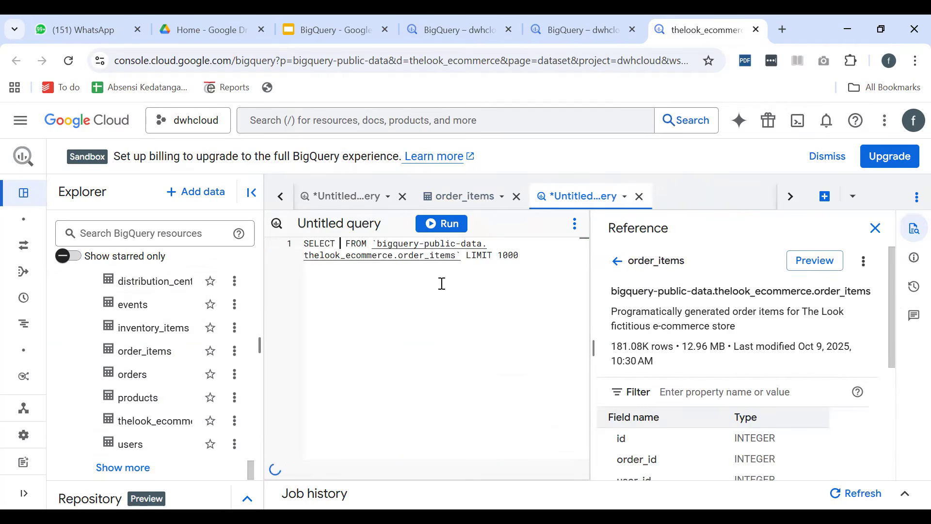
Run a query selecting all columns from order_items with the limit set to 2
left_click(875, 228)
left_click(341, 245)
type("*")
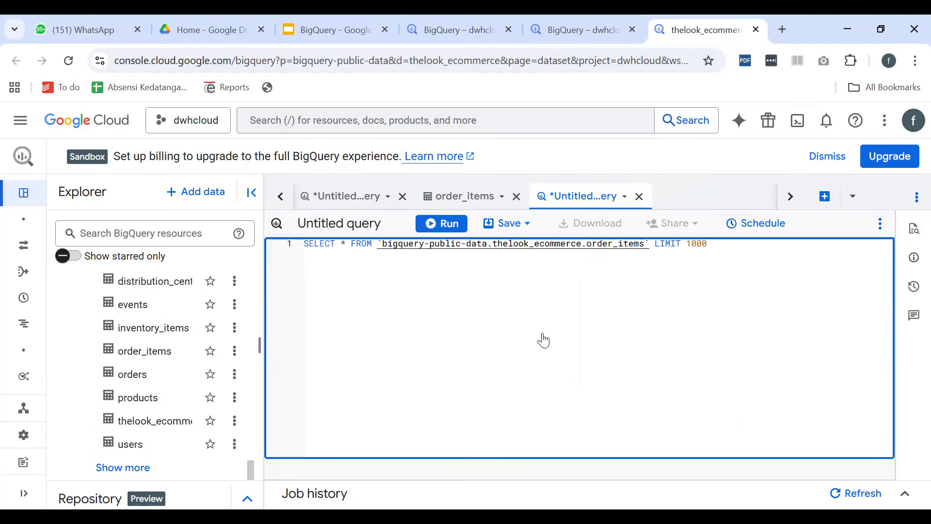
double_click(696, 244)
key("BackSpace")
type("2")
left_click(432, 227)
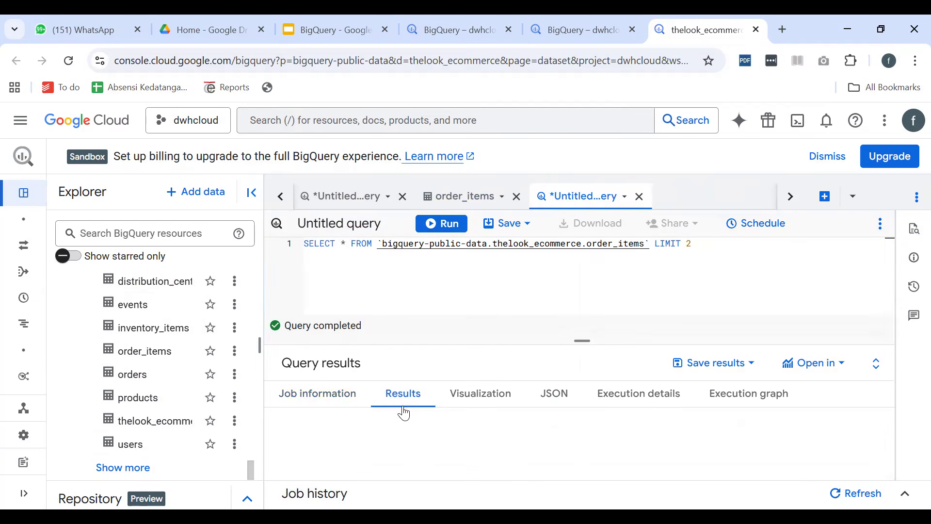
Hide the Explorer and examine the order_items query results from id across to sale_price
scroll(466, 421, "down", 1)
scroll(465, 421, "up", 1)
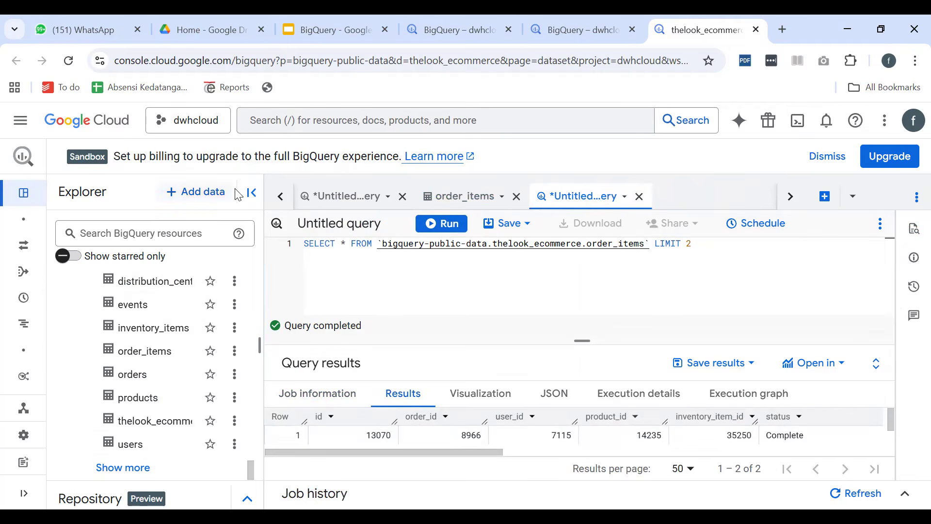
left_click(251, 193)
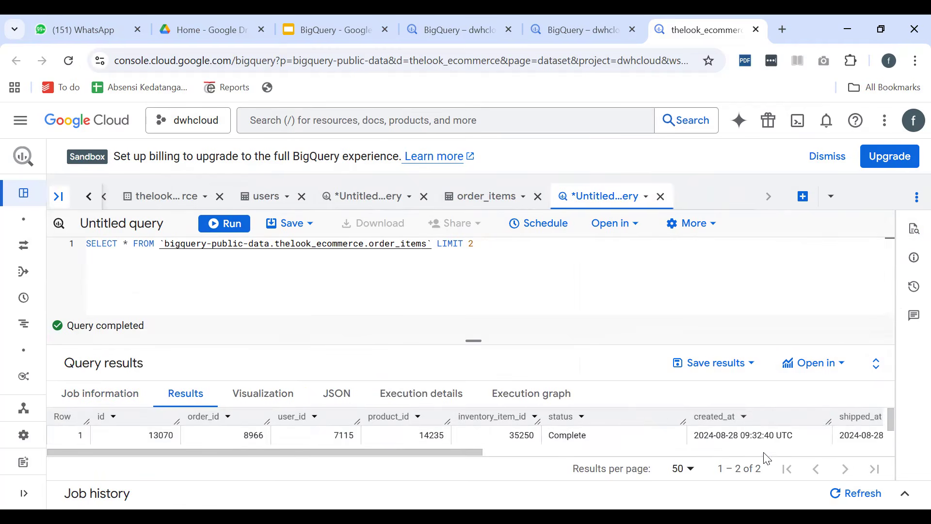
scroll(147, 439, "down", 1)
scroll(145, 441, "up", 1)
left_click_drag(377, 452, 736, 466)
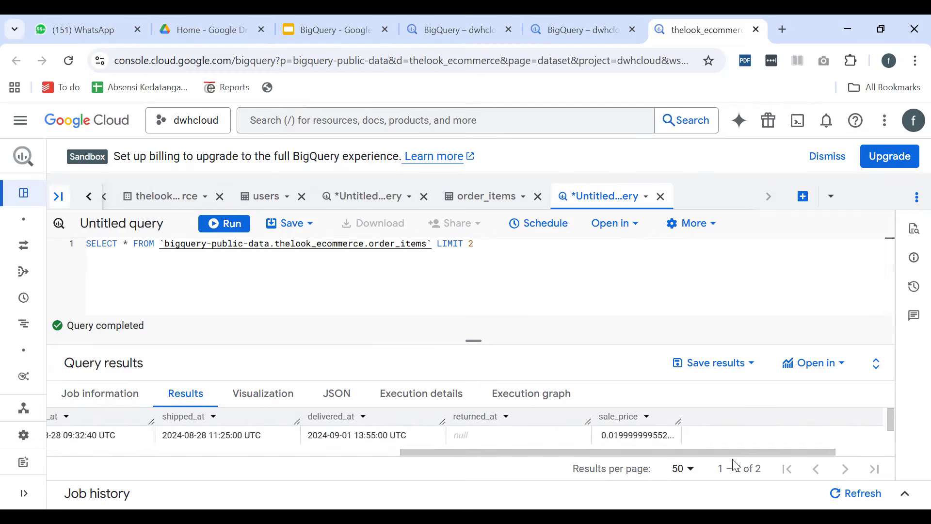
left_click_drag(643, 456, 433, 461)
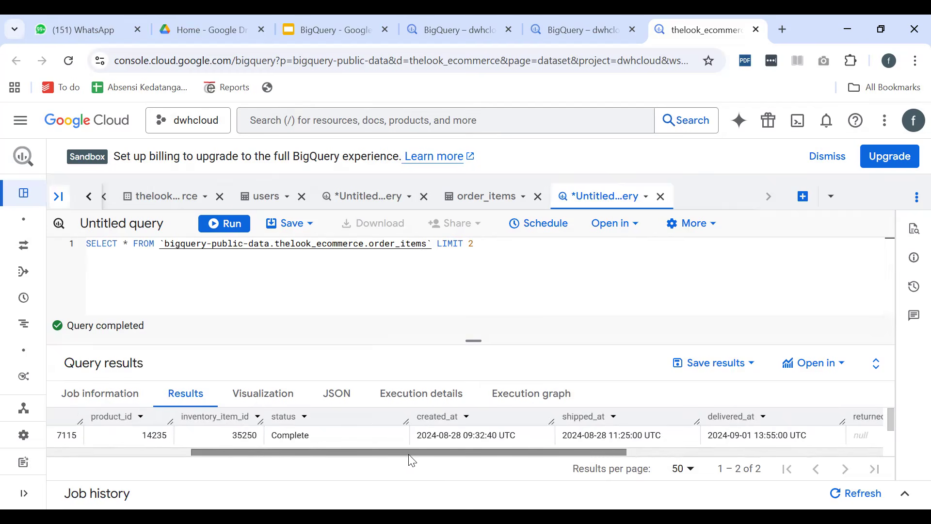
left_click_drag(269, 454, 145, 461)
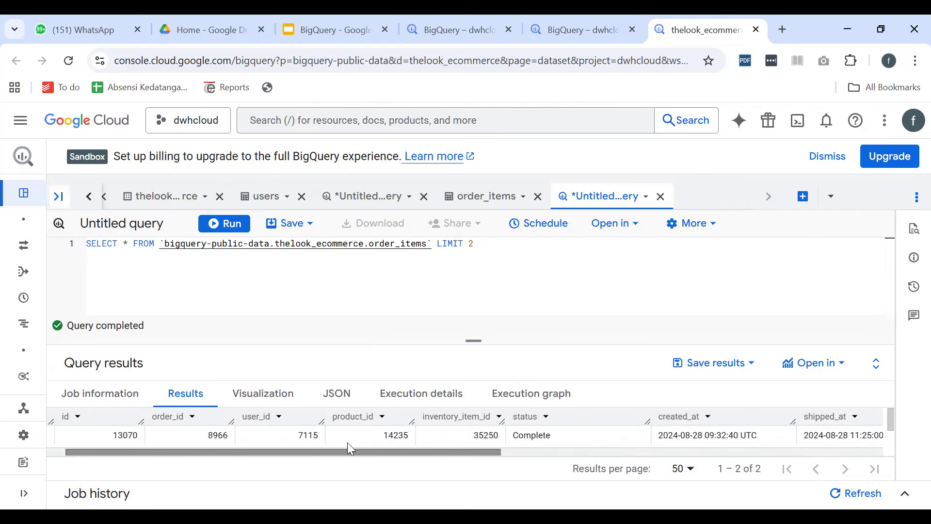
left_click_drag(406, 454, 326, 482)
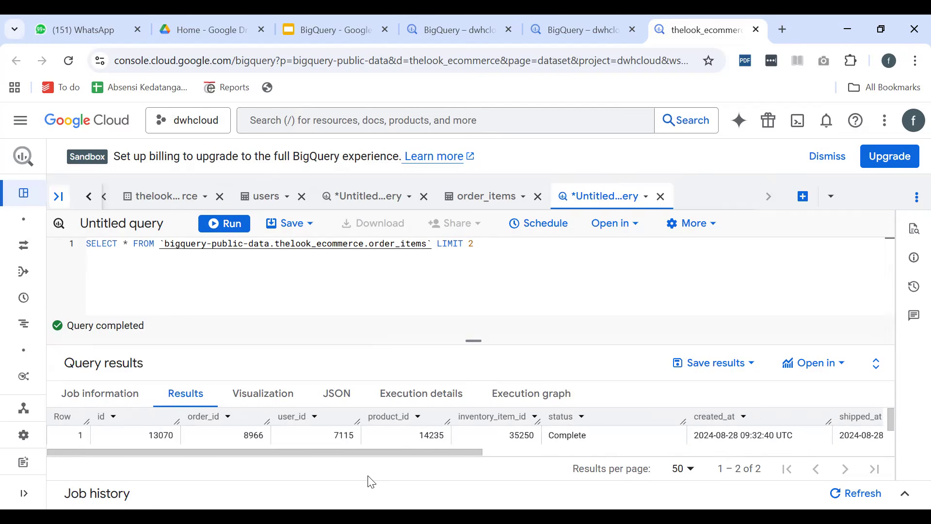
Close the order_items query without saving and show the most-bought-products query in full screen
left_click(661, 196)
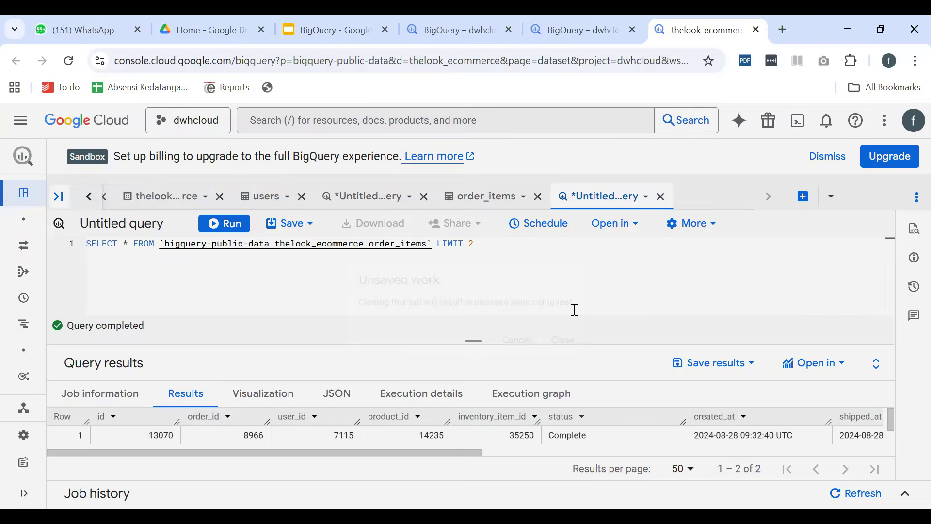
left_click(566, 340)
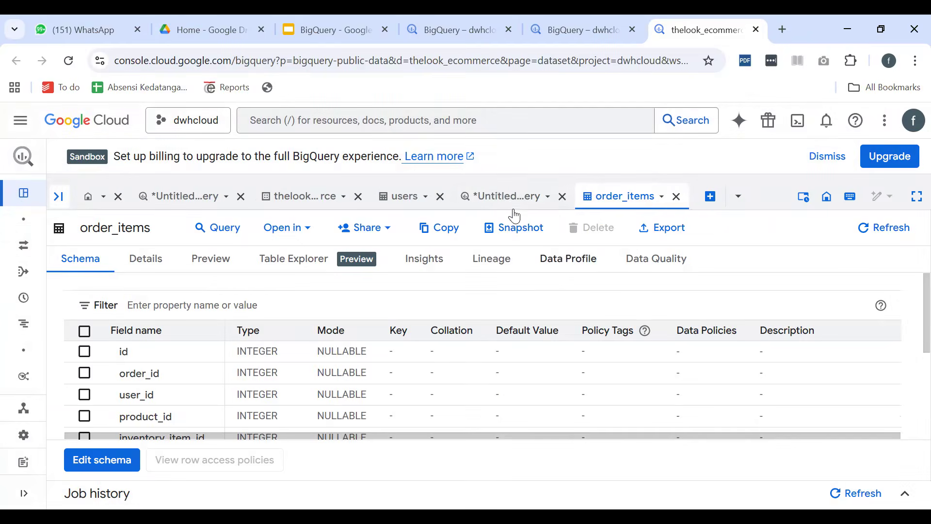
left_click(499, 195)
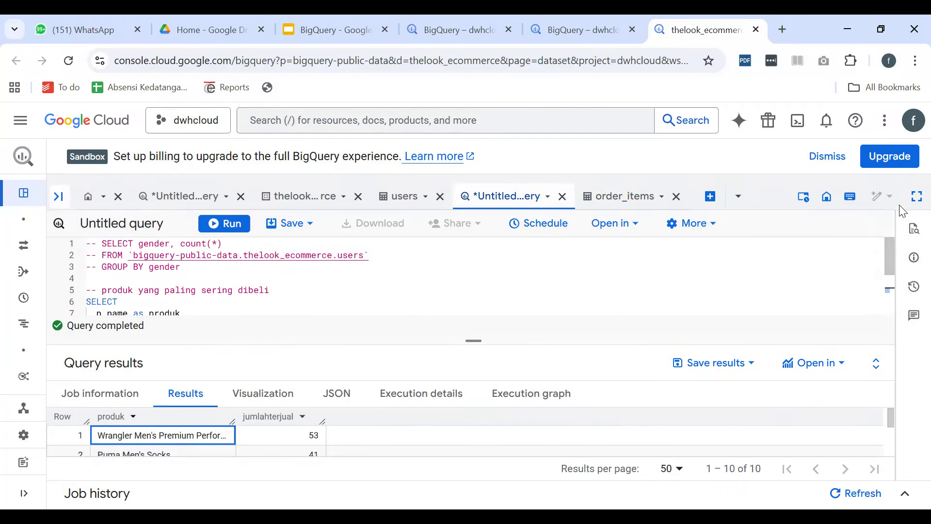
left_click(916, 196)
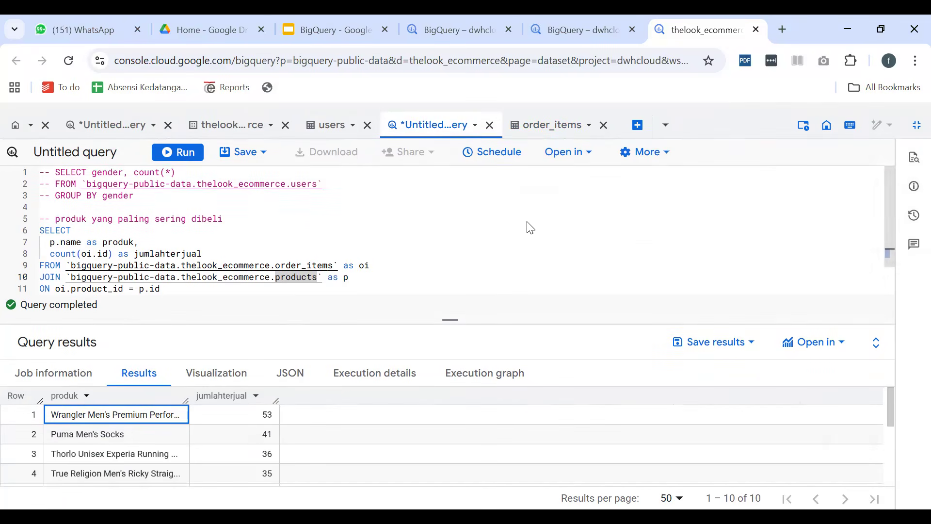
Comment out the whole query under "produk yang paling sering dibeli", from SELECT through limit 10
scroll(485, 233, "down", 2)
left_click_drag(89, 291, 20, 196)
type("F")
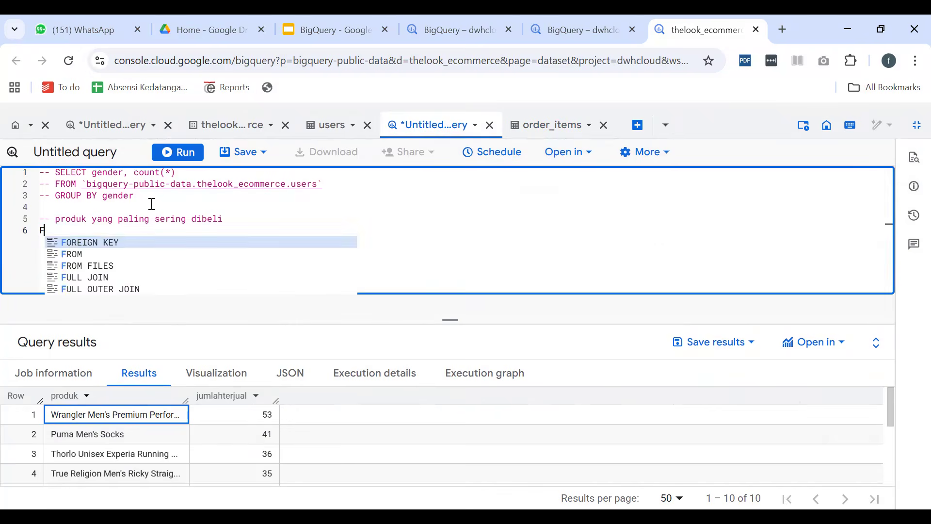
key("Escape")
key("ctrl+z")
key("ctrl+c")
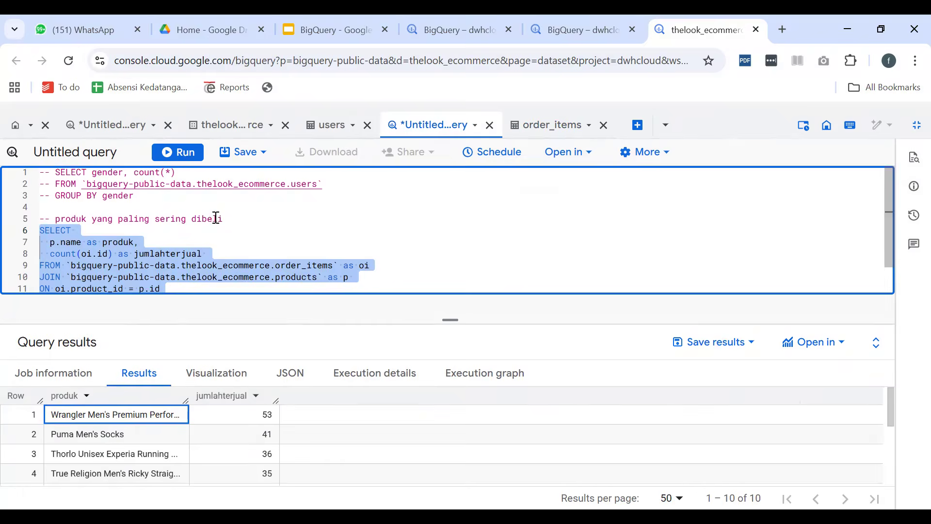
key("ctrl+slash")
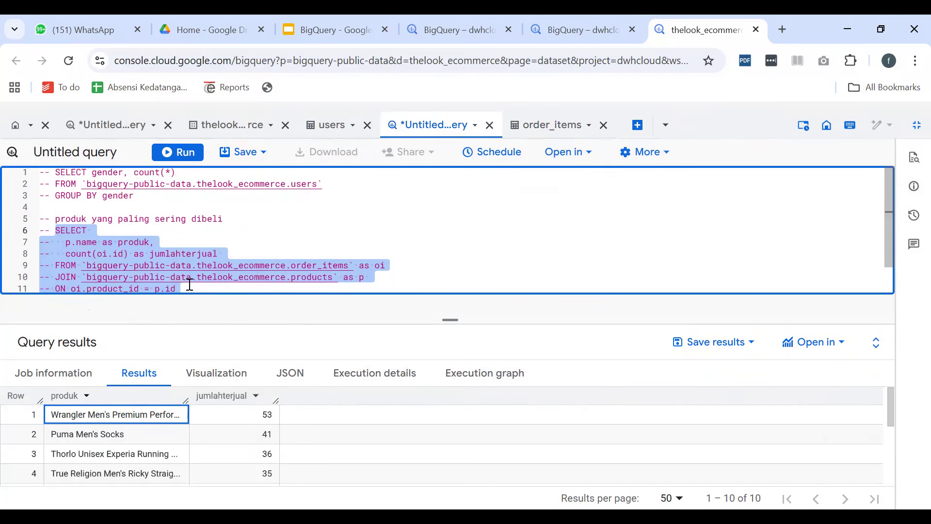
Paste an uncommented copy of the product ranking query below the commented-out one, separated by blank lines
scroll(283, 235, "down", 1)
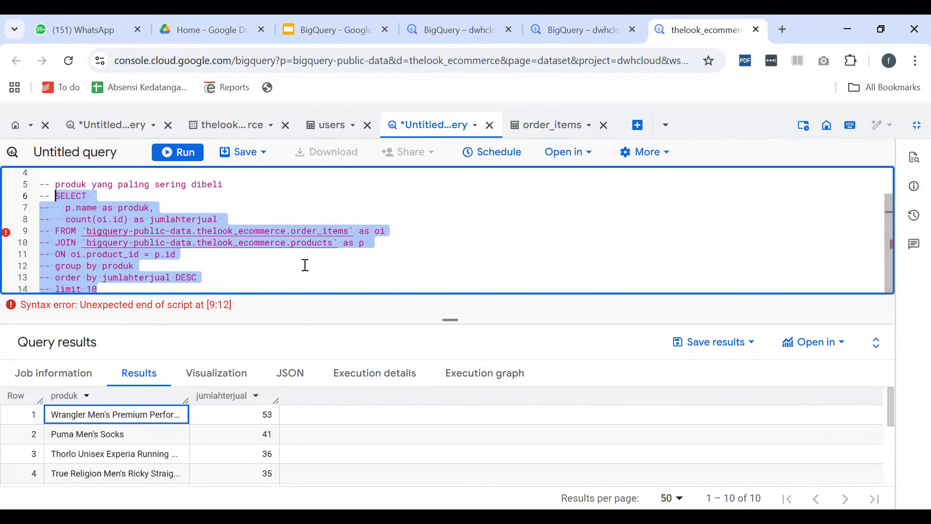
left_click(275, 286)
key("Return")
key("Return")
key("Return")
key("ctrl+v")
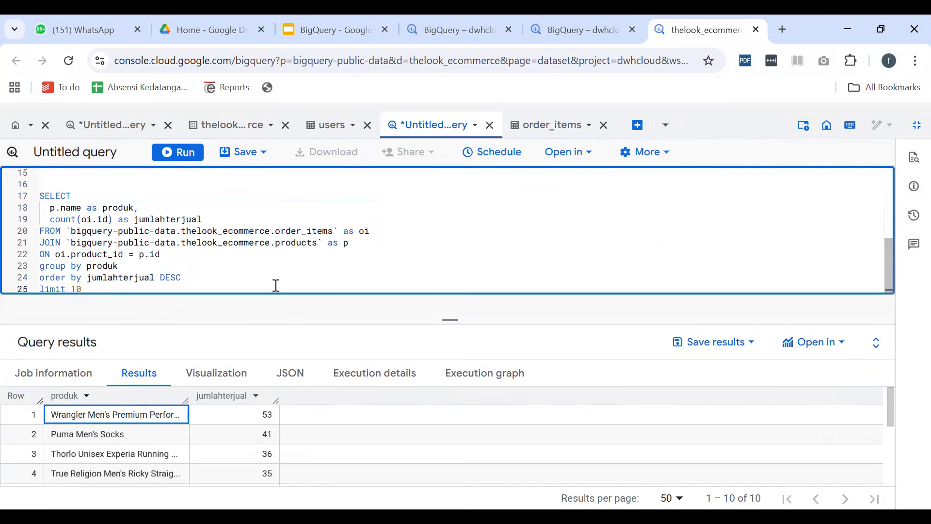
Add the comment "-- produk dengan pendapatan tertinggi" on the line above the copied SELECT statement
left_click(115, 188)
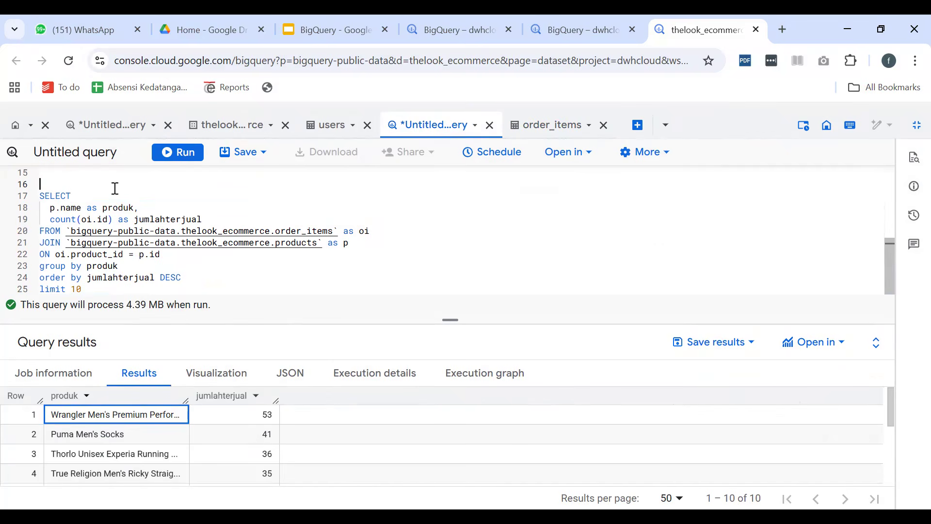
type("pro")
key("BackSpace")
key("BackSpace")
key("BackSpace")
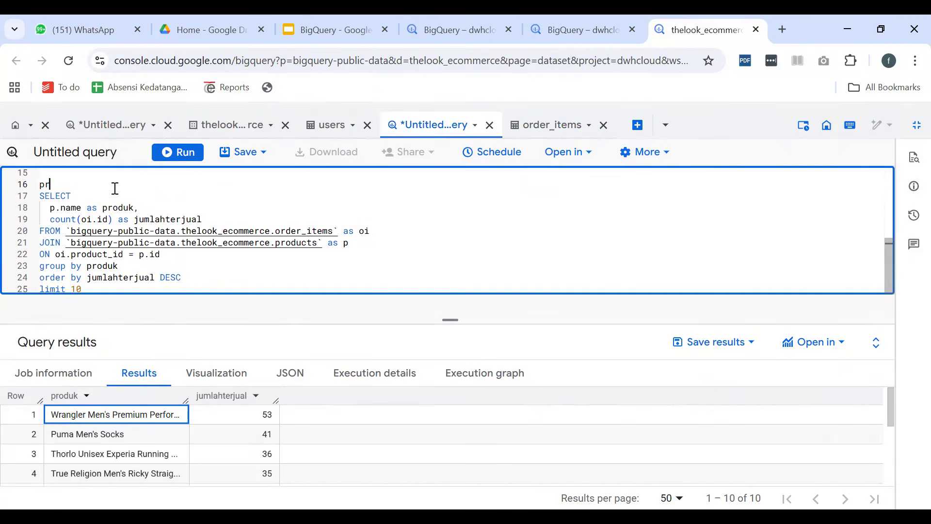
type("-- produk dengan pendapatan")
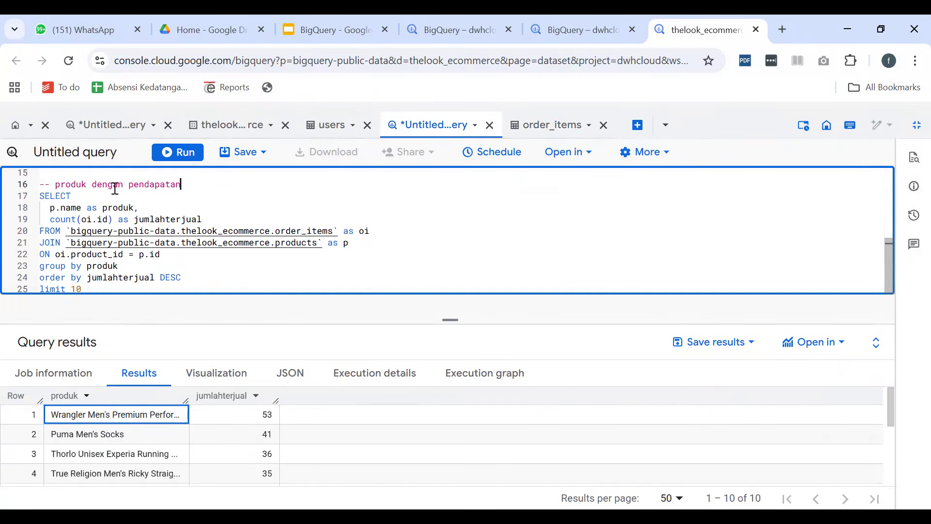
type(" tertinggi")
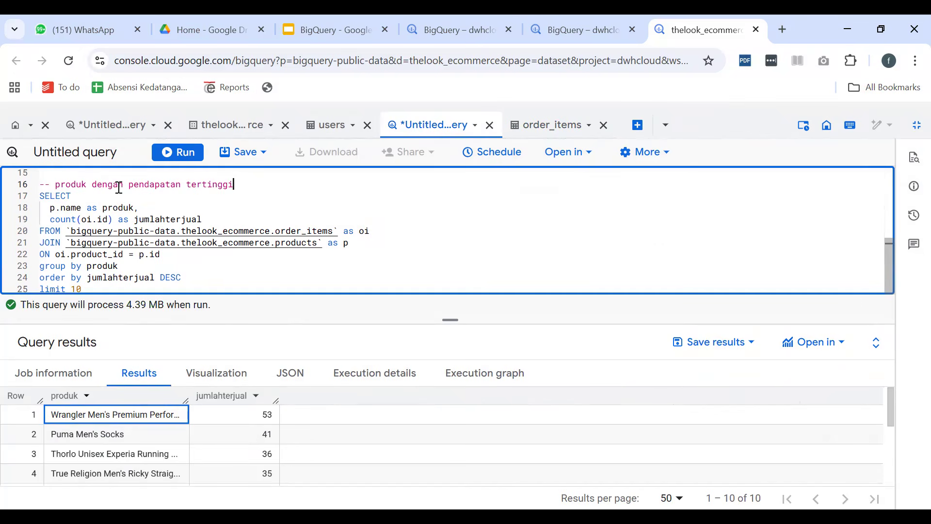
Replace count(oi.id) with sum(oi.sales_price) in the copied query
left_click(136, 233)
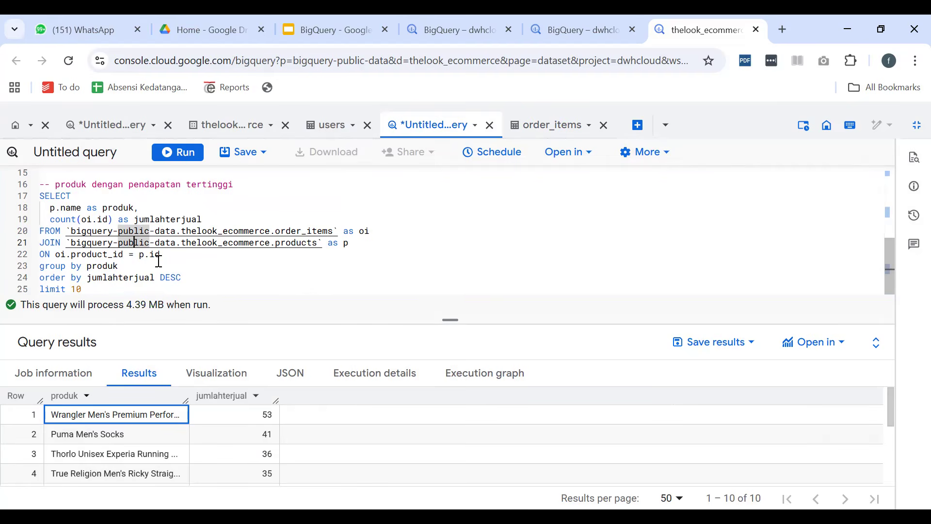
double_click(66, 219)
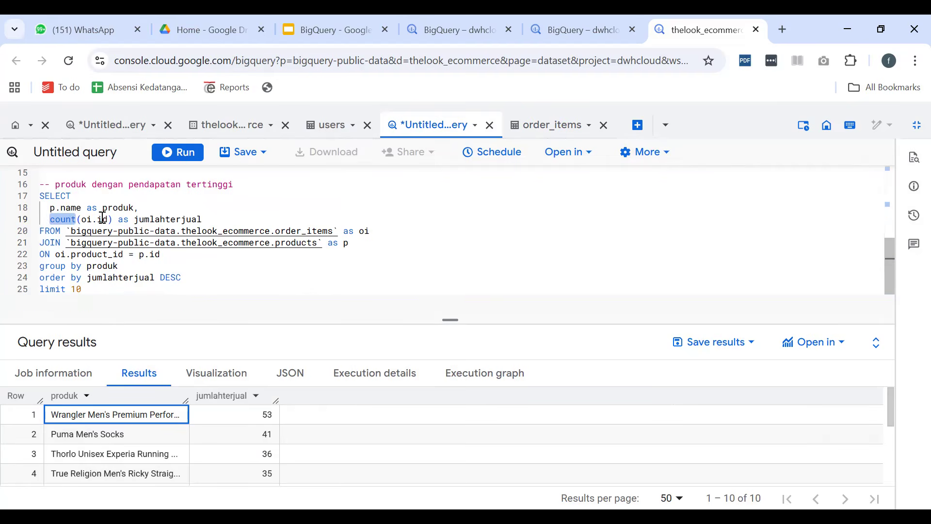
type("sum")
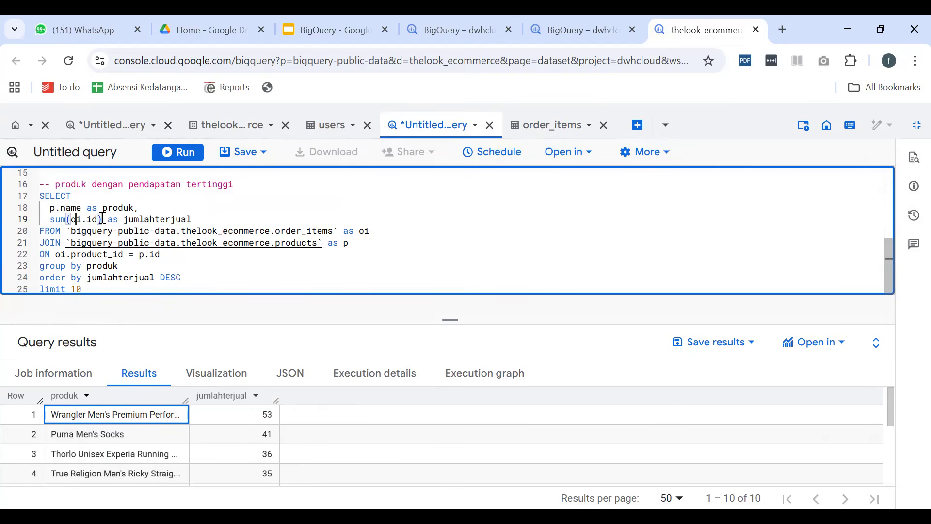
double_click(99, 219)
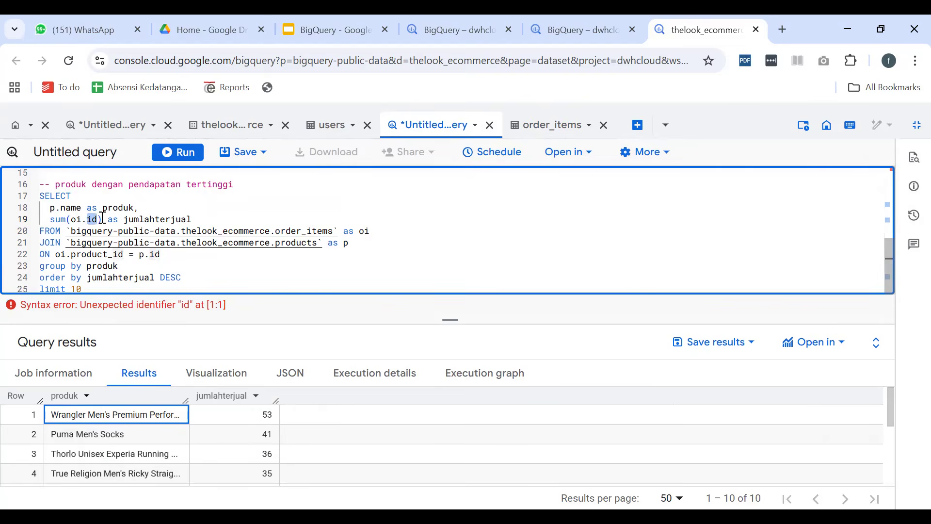
type("sales")
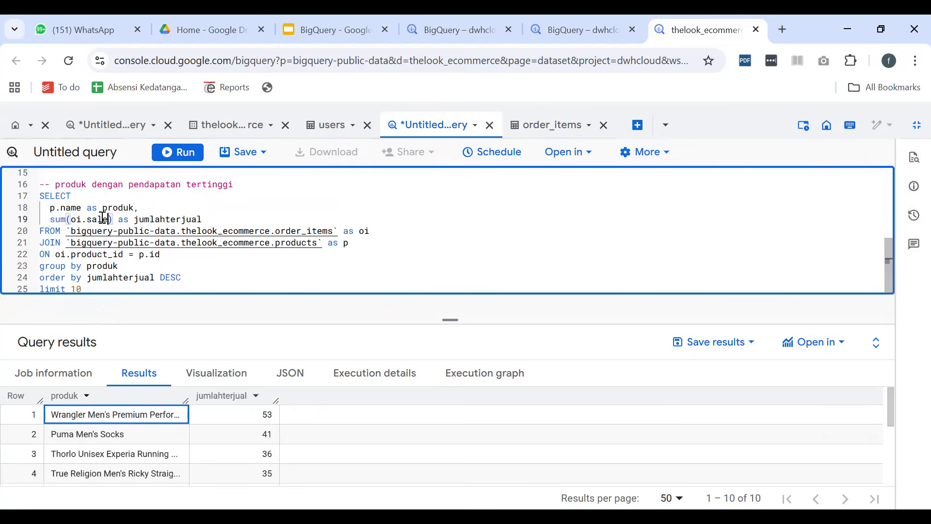
type("_price")
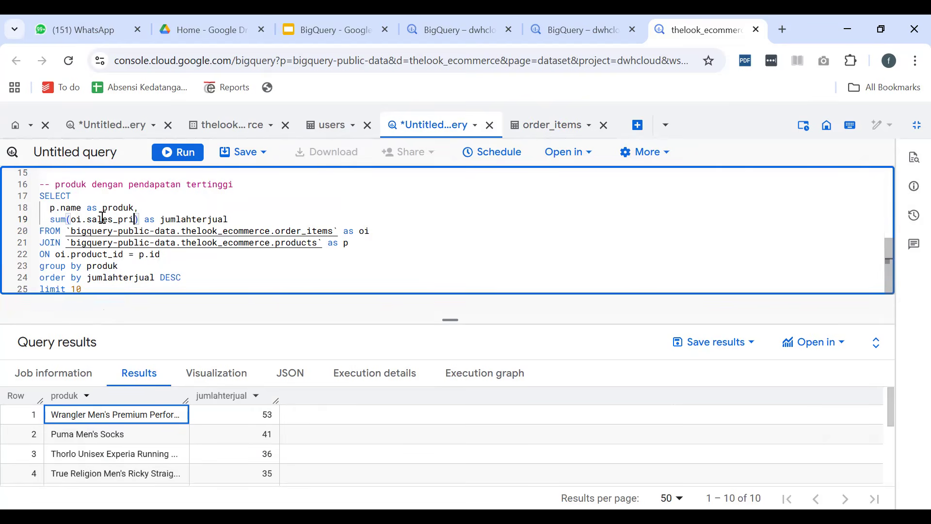
Rename the alias of the summed column to total_pendapatan
key("Right")
key("Right")
key("Right")
key("Right")
key("shift+Right")
key("shift+Right")
key("shift+Right")
key("shift+Right")
key("shift+Right")
key("shift+Right")
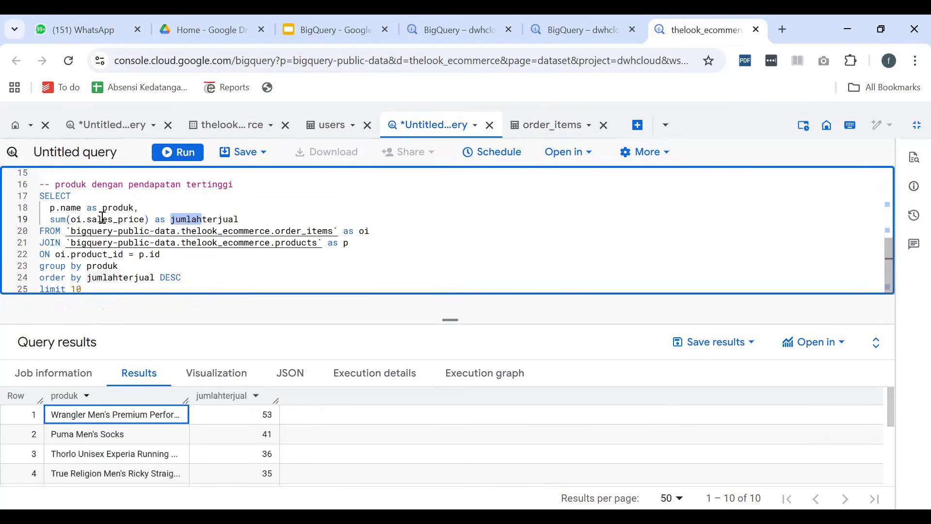
key("shift+End")
type("total")
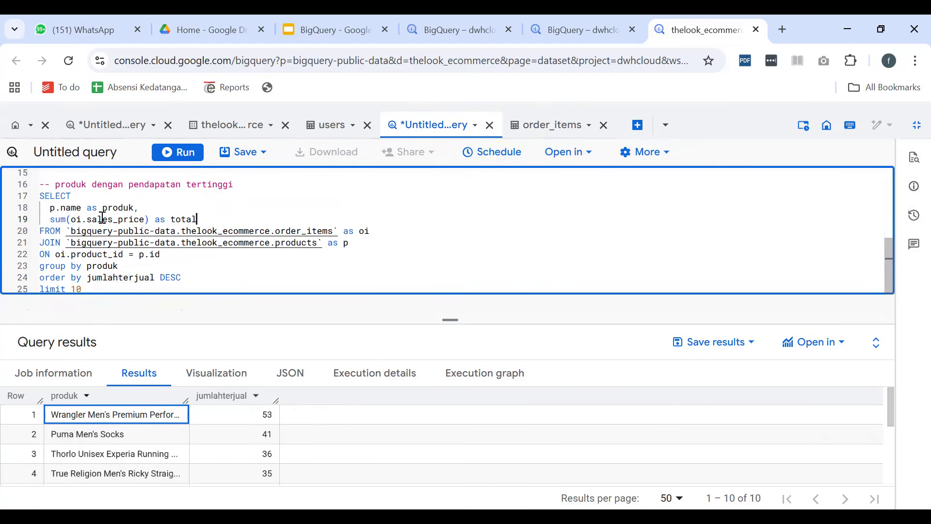
type("_pendapatan")
Order the copied query by total_pendapatan DESC in place of the old alias, leaving no extra space
key("ctrl+shift+Left")
key("ctrl+shift+Left")
key("ctrl+shift+Right")
key("ctrl+c")
key("Down")
key("Down")
key("Down")
key("Down")
key("Down")
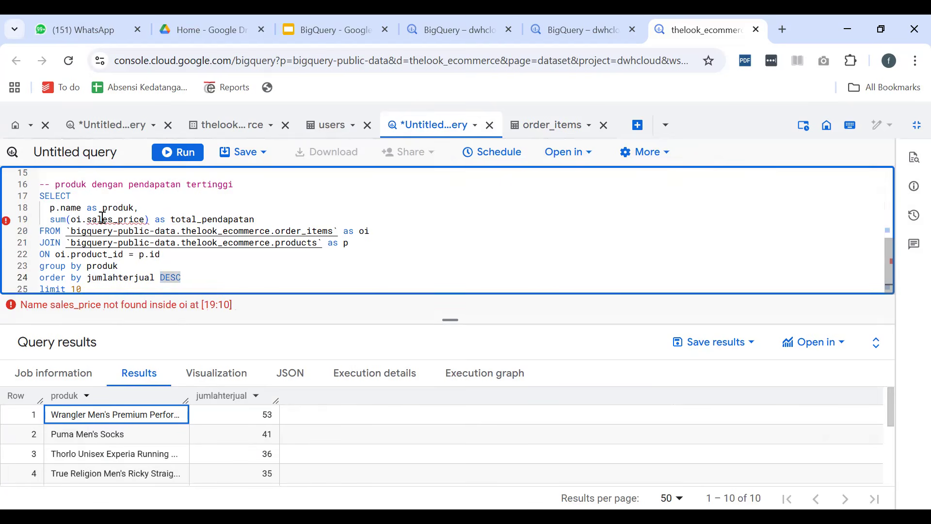
key("Left")
key("ctrl+shift+Left")
key("ctrl+v")
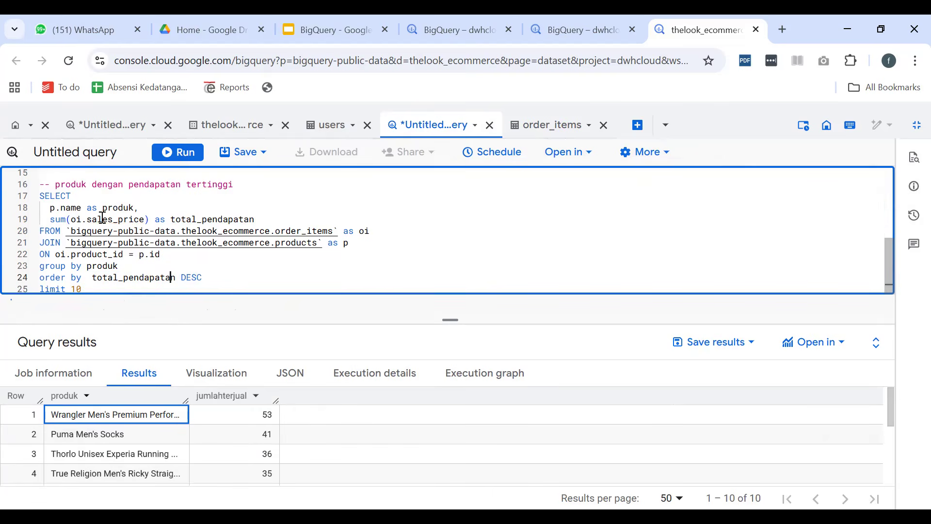
key("ctrl+Left")
key("BackSpace")
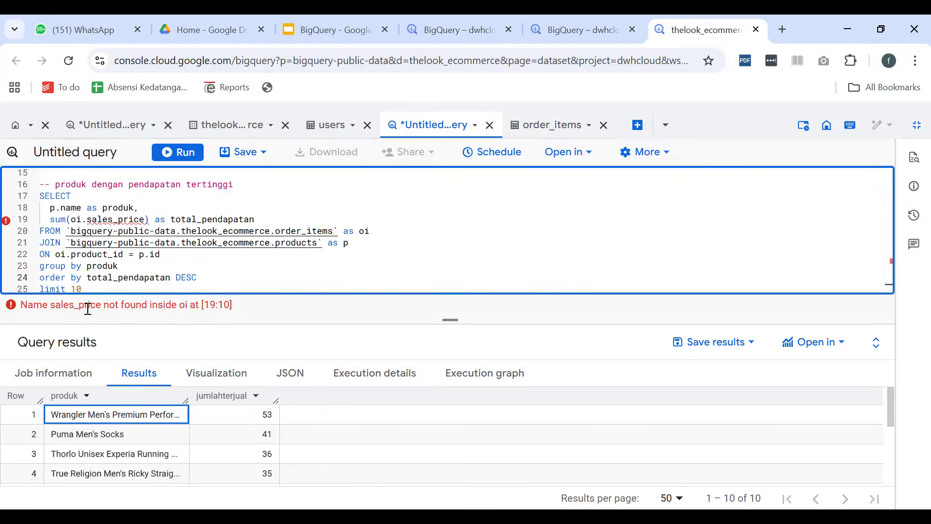
Check the price field in the order_items schema and correct sales_price to sale_price in the revenue query's sum
left_click(544, 125)
scroll(194, 369, "down", 2)
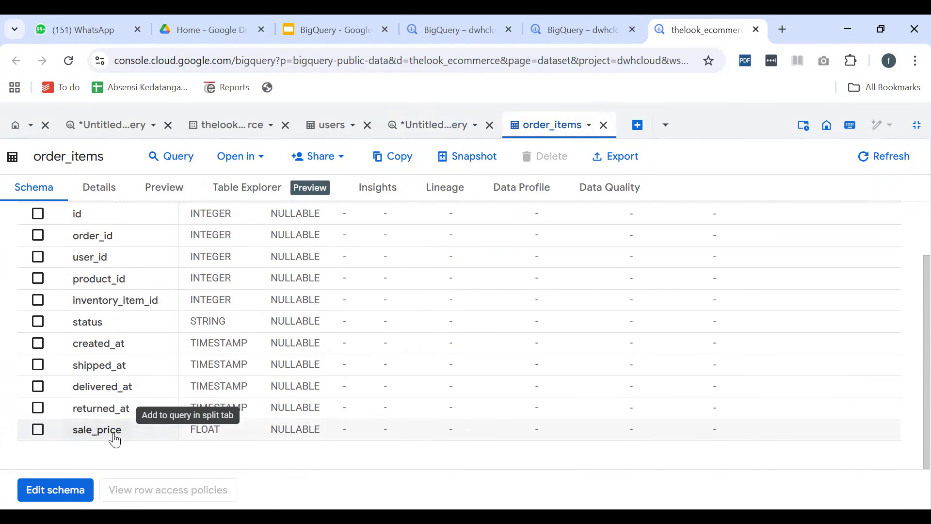
left_click(407, 127)
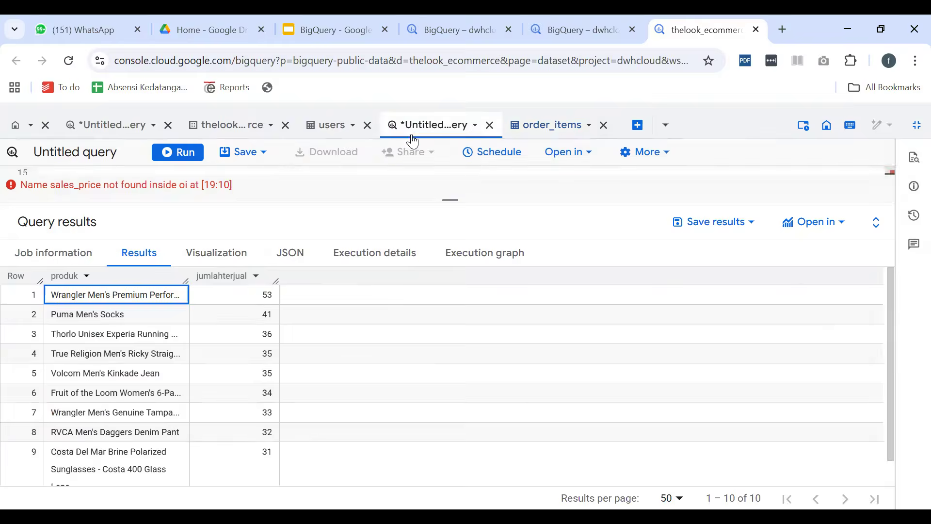
left_click(118, 218)
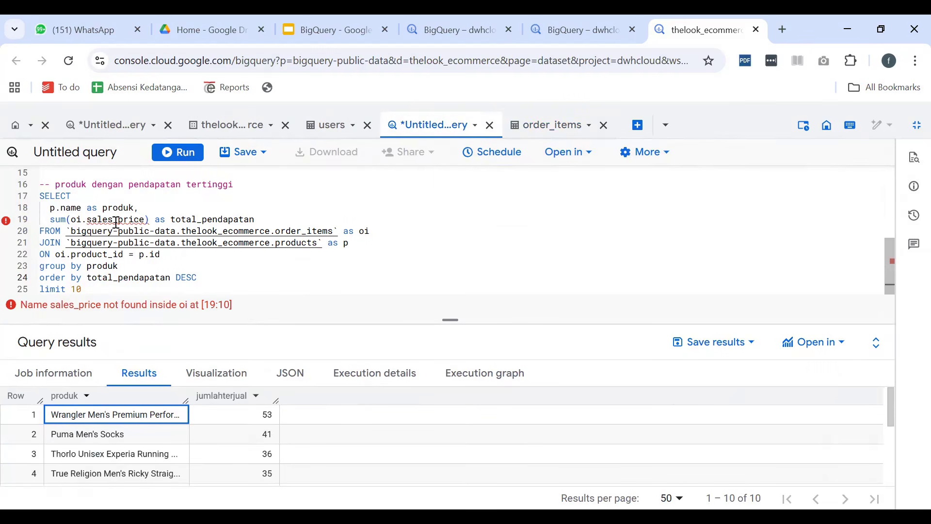
key("BackSpace")
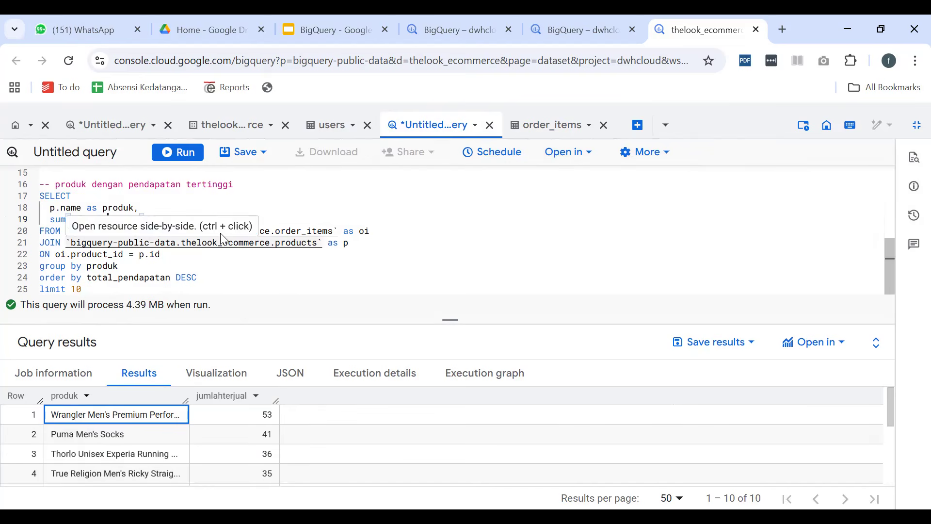
Run the highest-revenue query and review the produk and total_pendapatan rows it returns
scroll(184, 255, "up", 1)
scroll(184, 255, "down", 1)
left_click(179, 152)
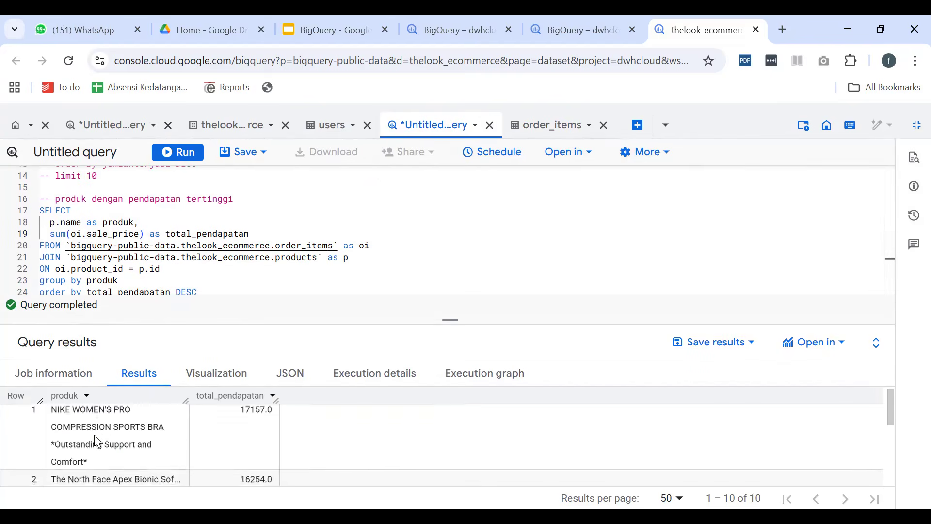
scroll(95, 436, "down", 3)
scroll(96, 436, "down", 1)
scroll(95, 434, "up", 4)
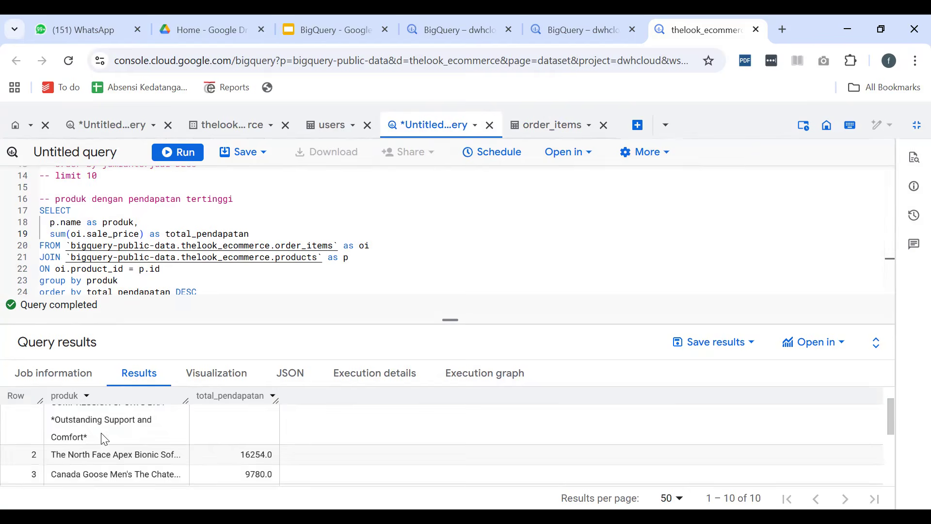
scroll(116, 436, "down", 4)
scroll(260, 457, "up", 5)
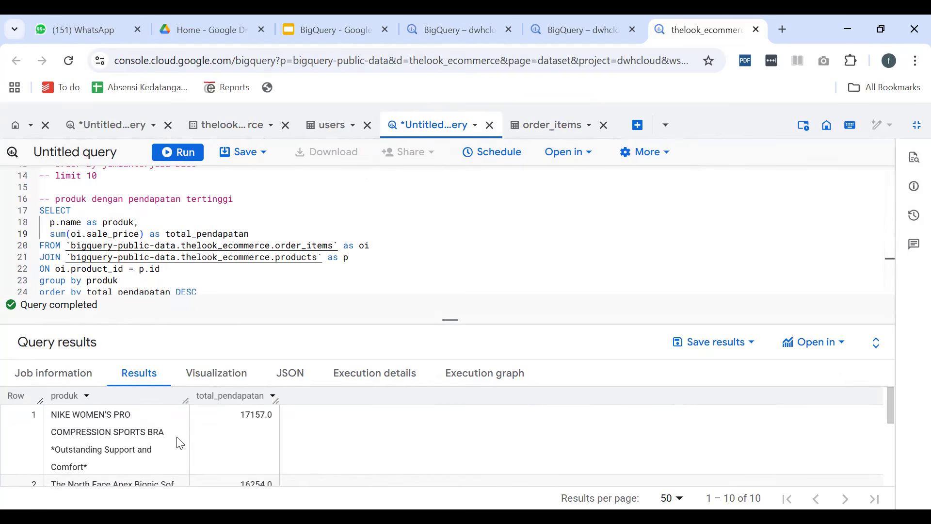
scroll(150, 451, "down", 3)
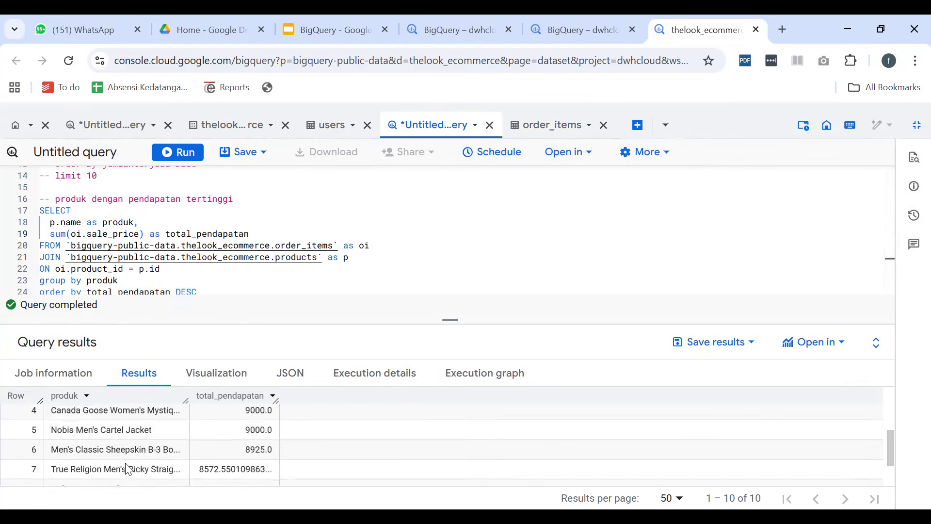
scroll(131, 467, "down", 2)
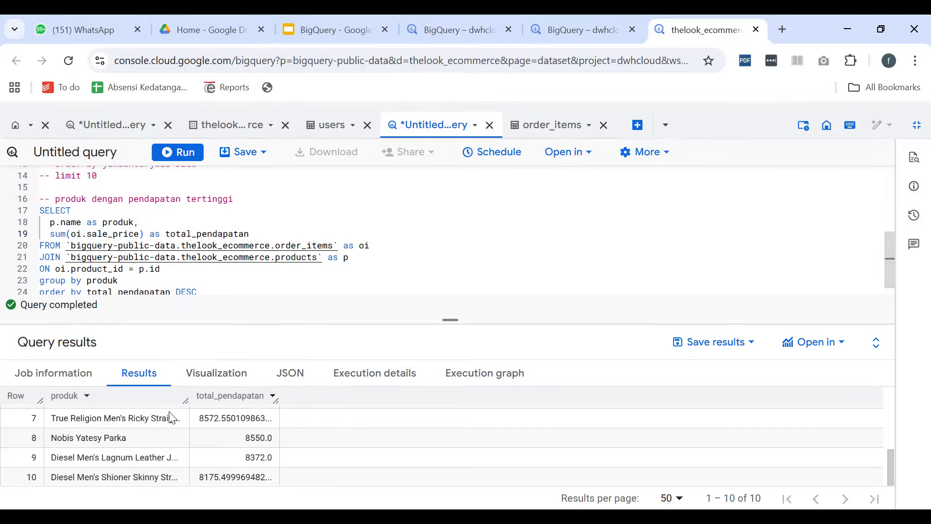
scroll(166, 417, "up", 5)
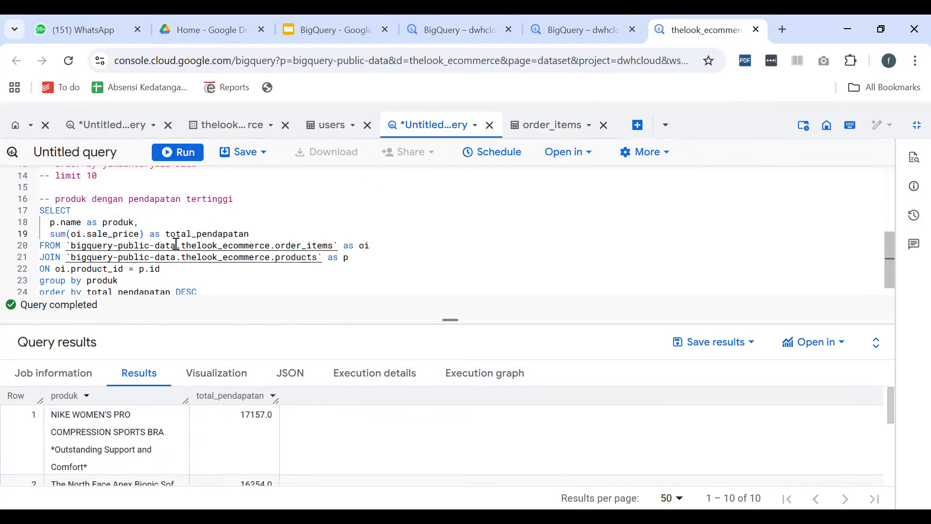
Review the commented-out most-purchased products query against the highest-revenue query and its result rows
scroll(223, 252, "up", 2)
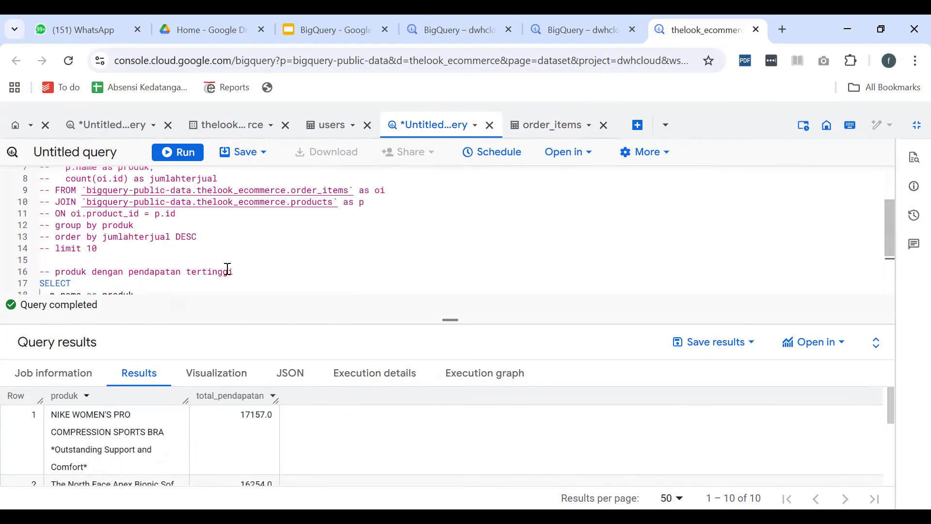
scroll(59, 228, "up", 1)
scroll(112, 223, "down", 3)
scroll(107, 257, "up", 5)
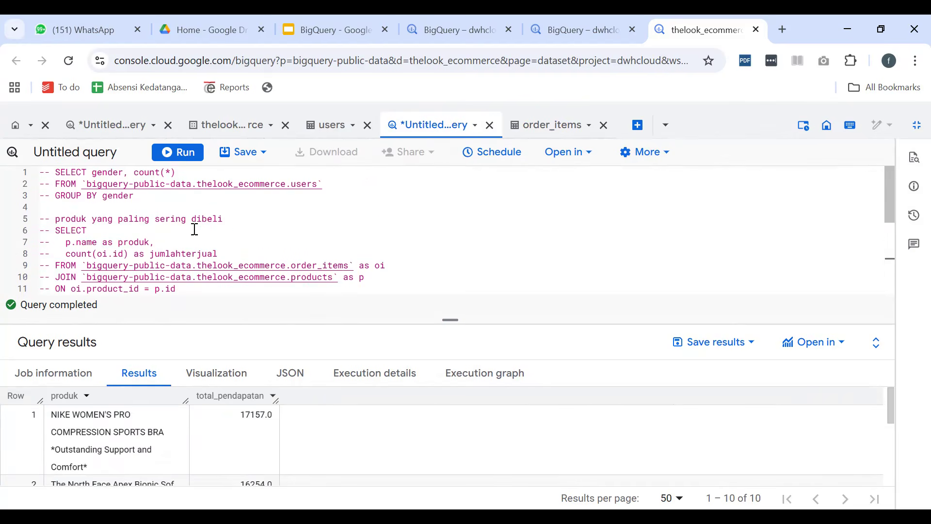
left_click_drag(224, 219, 68, 218)
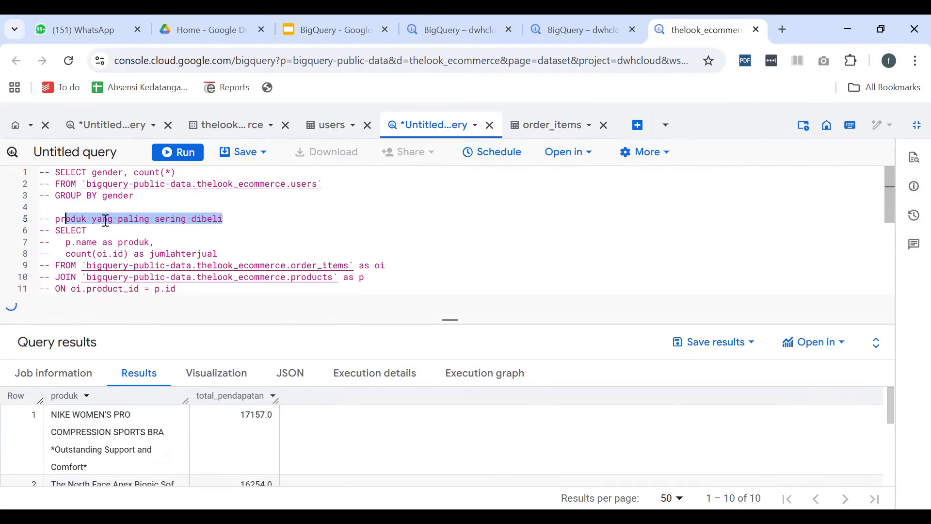
scroll(109, 224, "down", 2)
scroll(111, 226, "down", 1)
left_click_drag(238, 237, 124, 249)
scroll(123, 248, "down", 2)
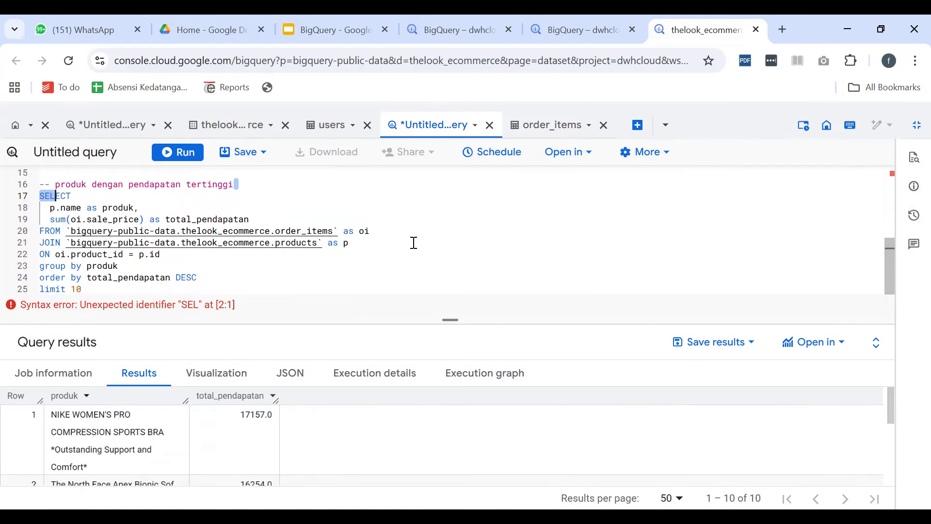
left_click(310, 207)
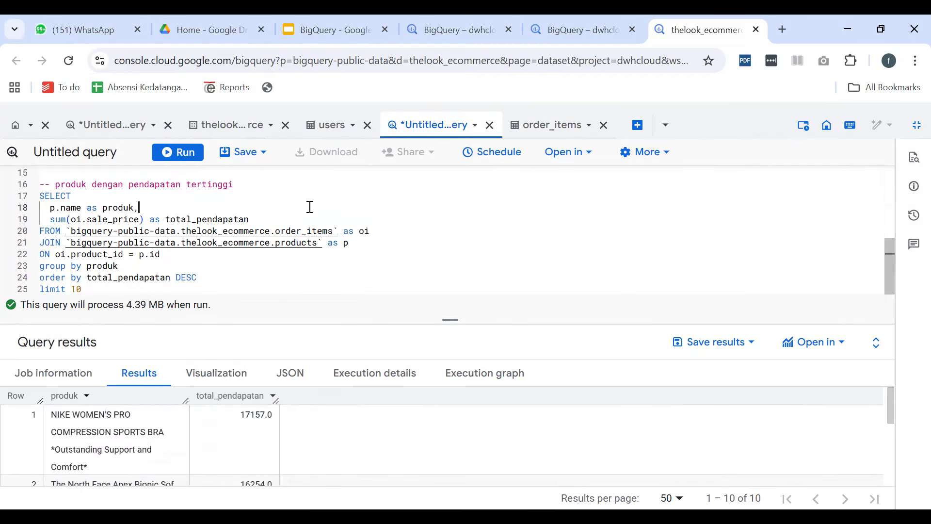
scroll(237, 440, "down", 5)
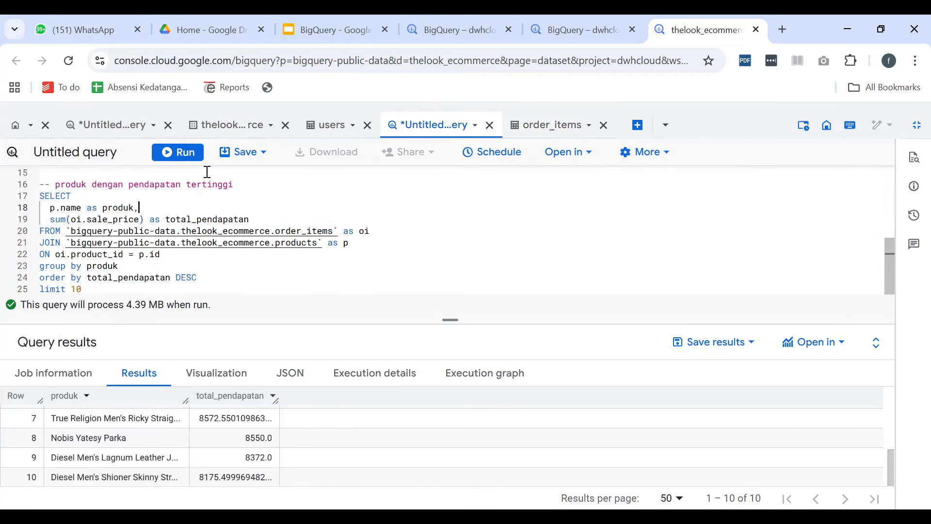
scroll(207, 171, "up", 5)
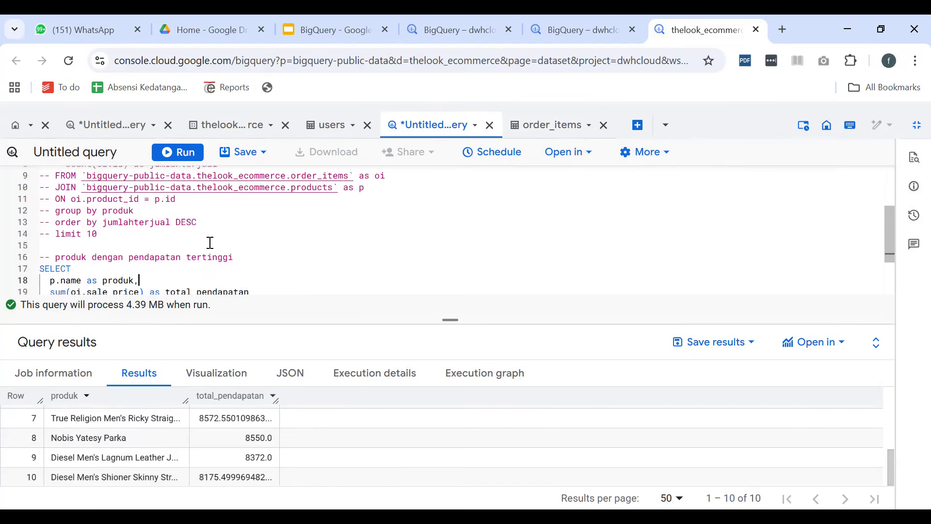
left_click_drag(232, 199, 98, 201)
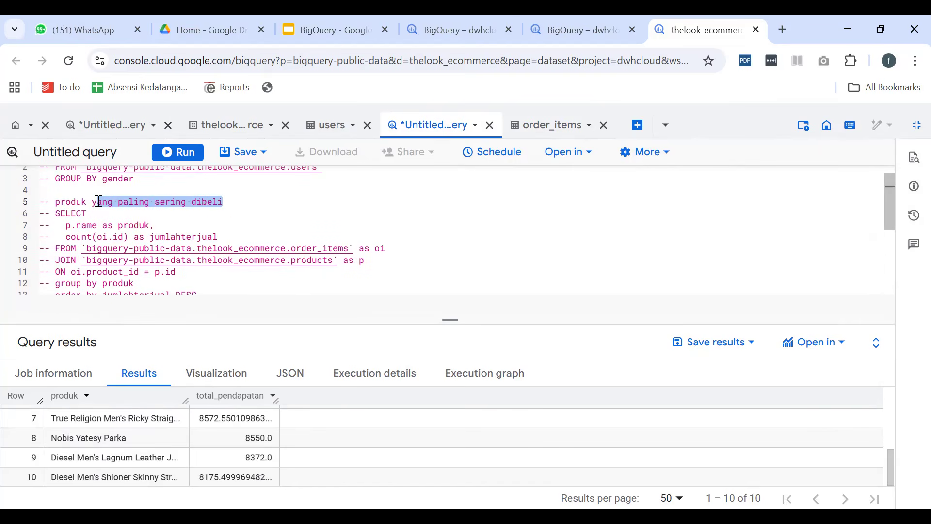
key("ctrl+Return")
scroll(197, 210, "down", 3)
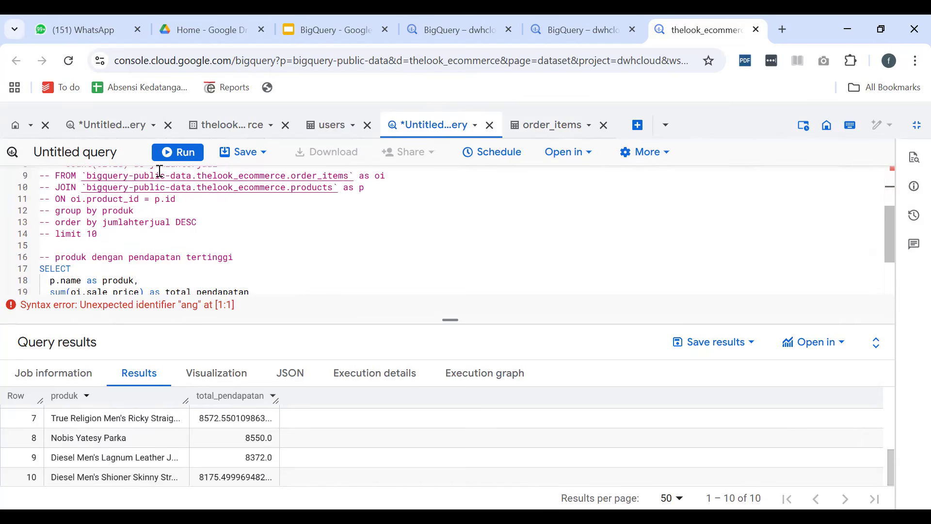
Exit the full-screen editor, expand the Explorer, and open the orders table's schema from thelook_ecommerce
left_click(916, 124)
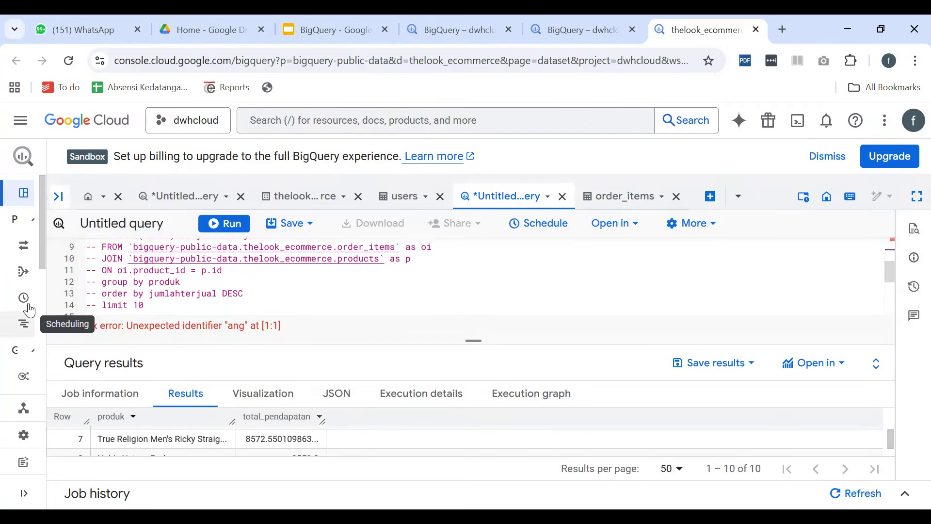
left_click(59, 196)
scroll(174, 395, "down", 10)
scroll(175, 409, "down", 15)
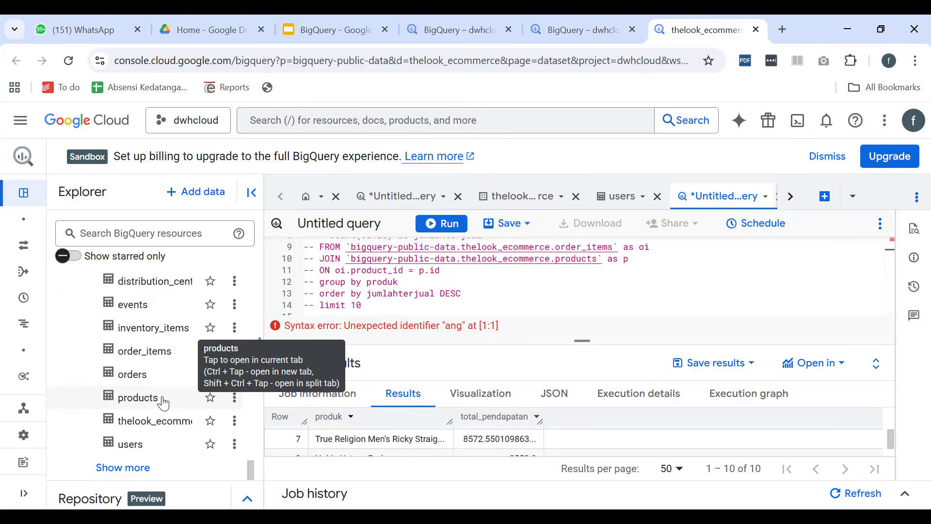
double_click(127, 376)
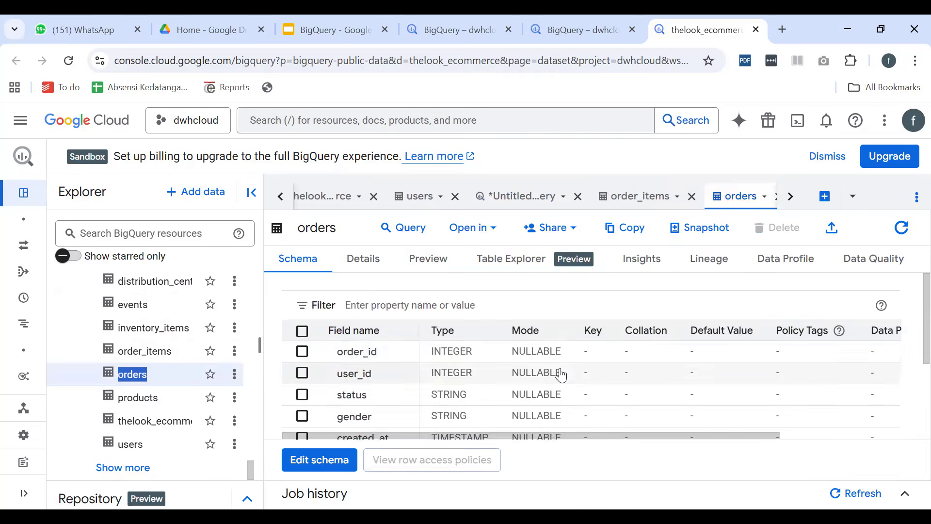
scroll(556, 379, "down", 3)
scroll(556, 379, "up", 3)
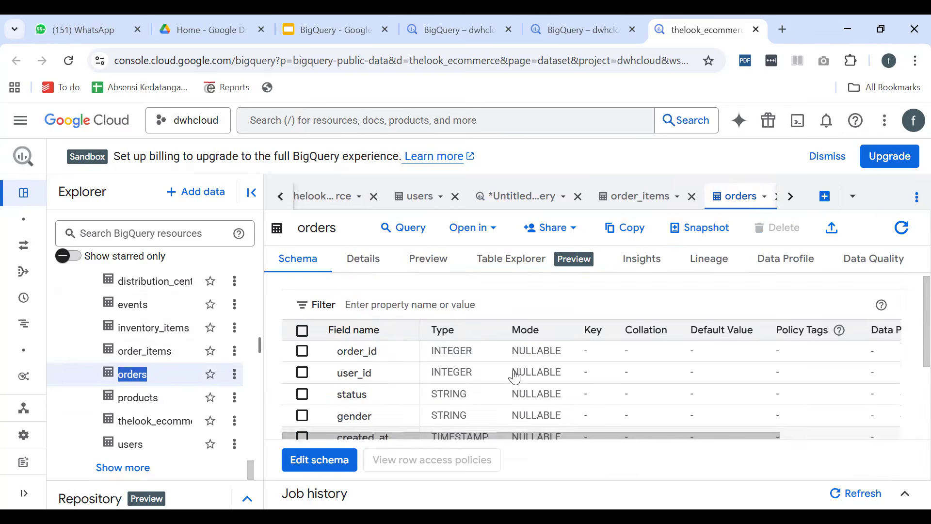
Preview the orders table's data and examine its status, gender and created_at columns
left_click(432, 272)
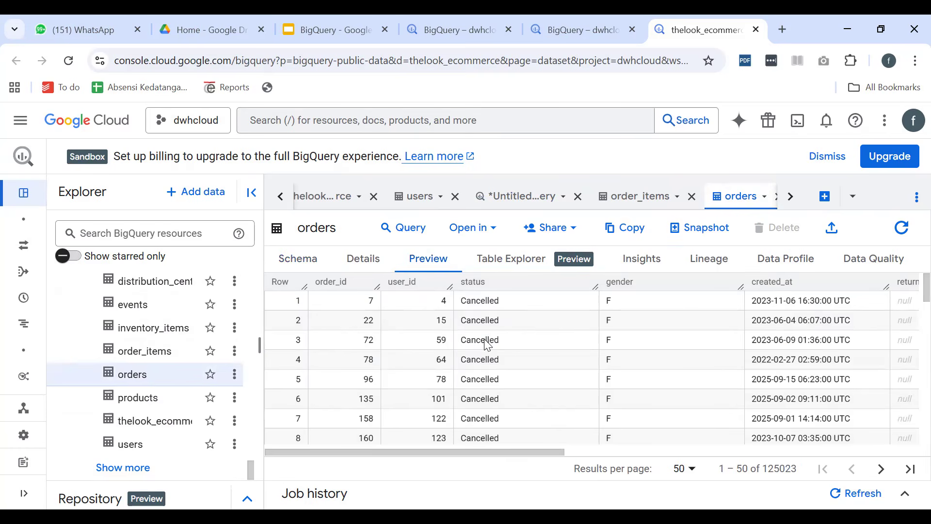
left_click_drag(468, 451, 540, 451)
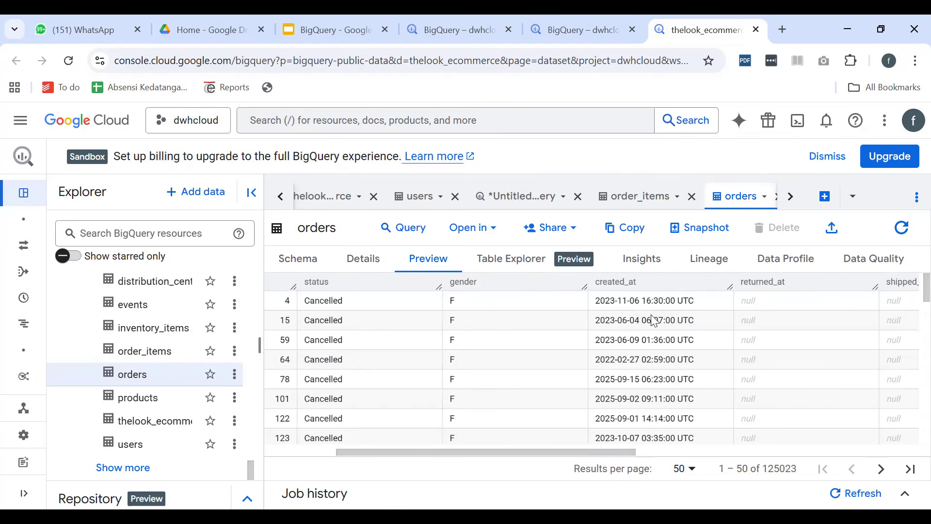
scroll(652, 330, "down", 15)
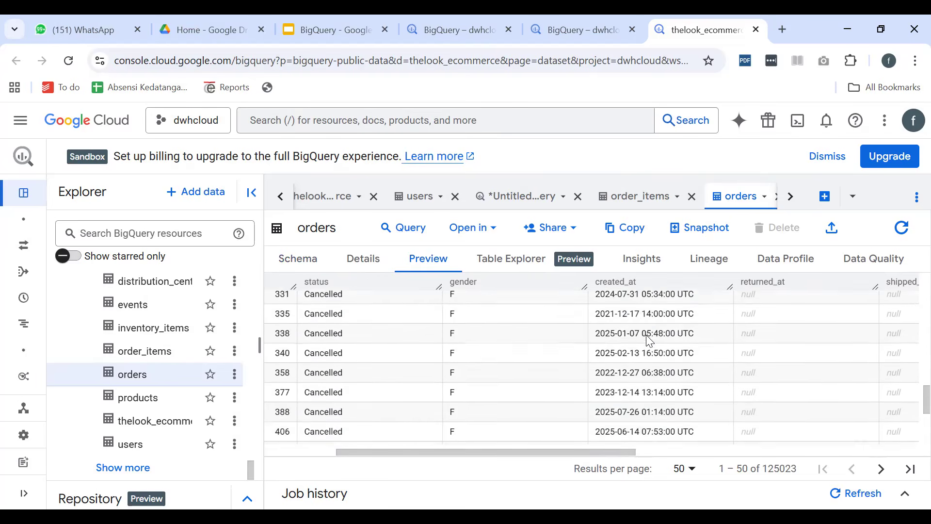
scroll(647, 347, "up", 15)
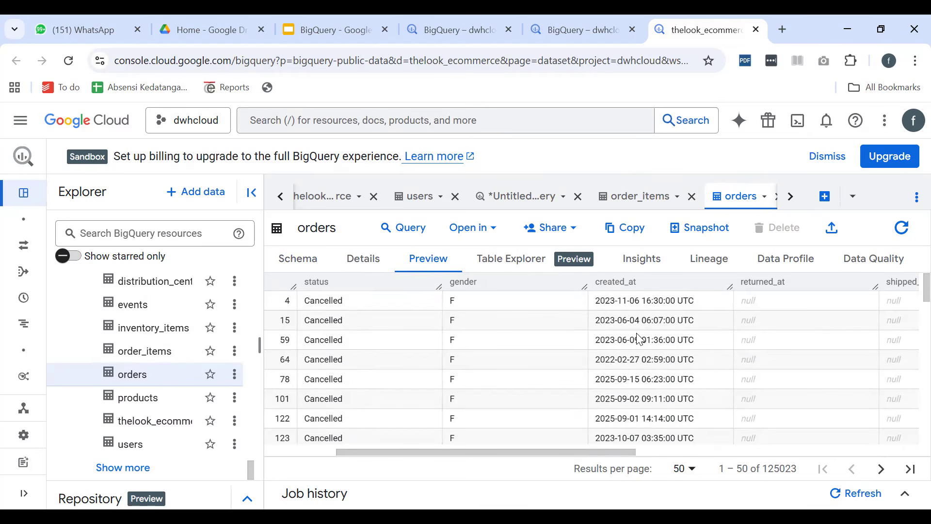
scroll(656, 349, "down", 4)
scroll(656, 349, "up", 4)
Return to the untitled query containing the product rankings and collapse the Explorer
left_click(236, 374)
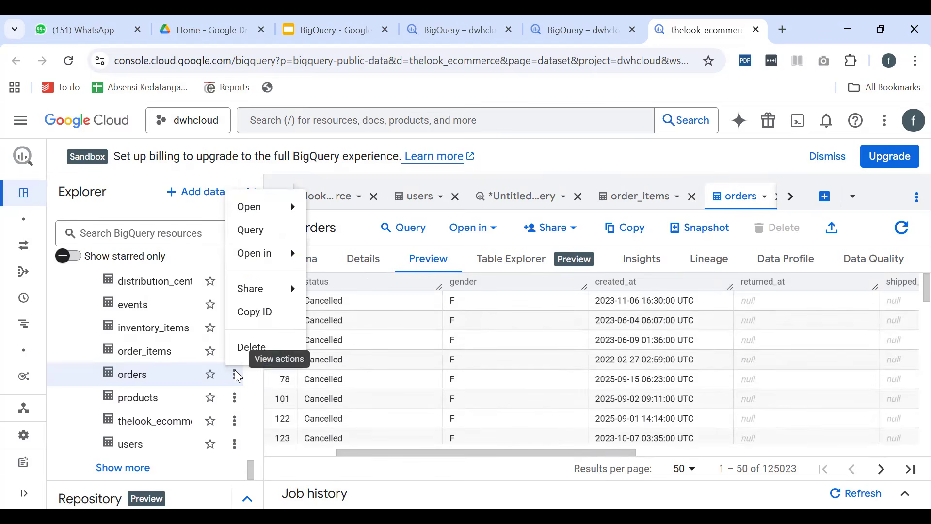
left_click(628, 199)
left_click(627, 199)
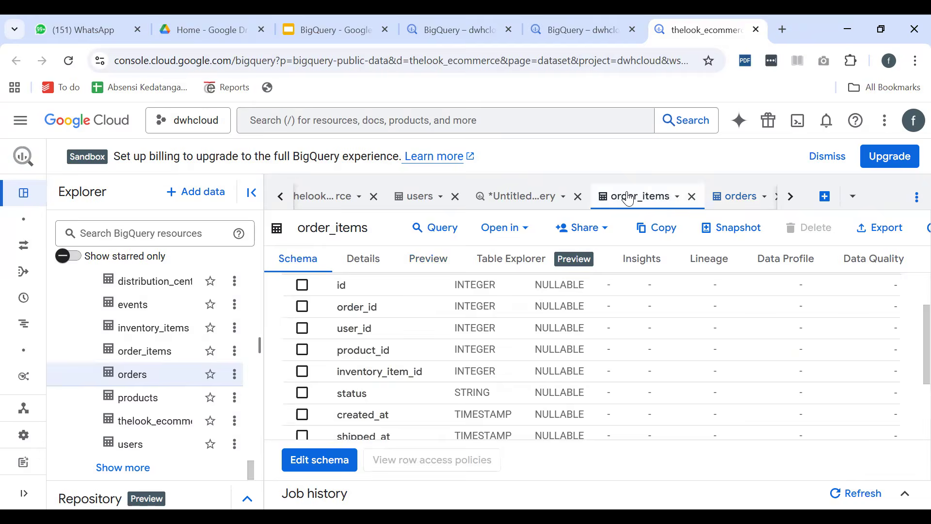
left_click(534, 197)
left_click(476, 289)
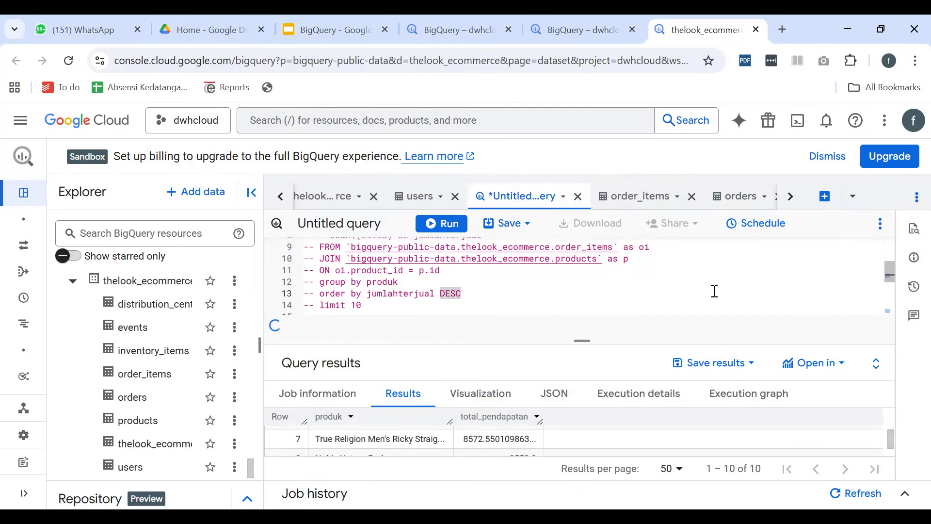
left_click(251, 193)
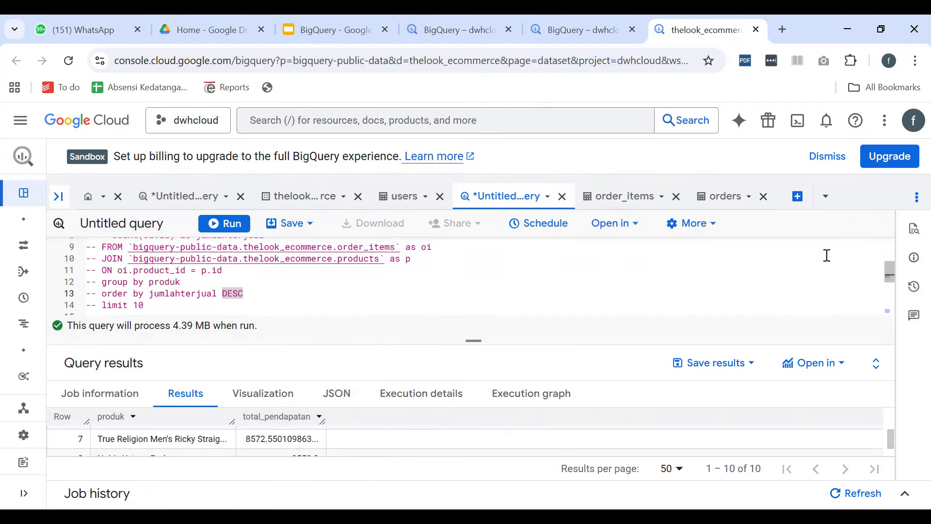
Go to the highest-revenue query and enlarge the editor area above the results to show more of its lines
scroll(694, 291, "up", 2)
scroll(694, 277, "down", 3)
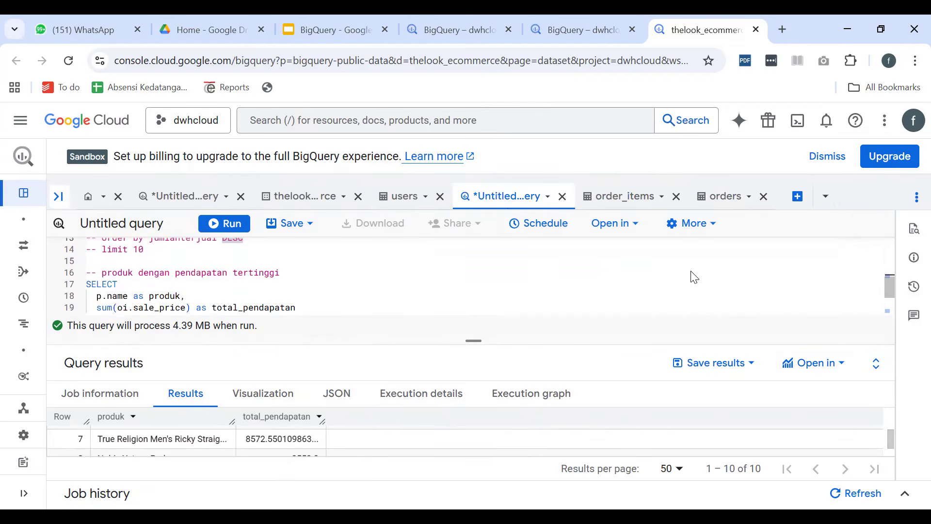
scroll(388, 251, "up", 1)
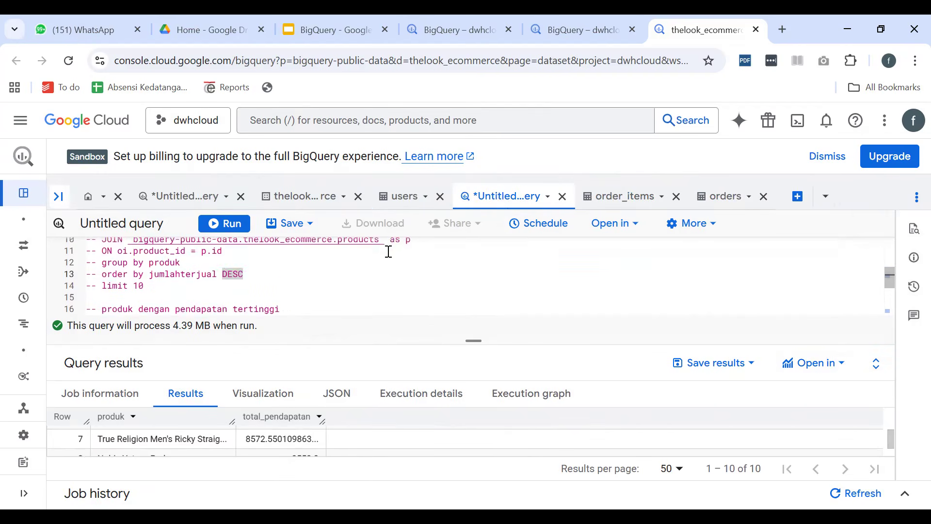
scroll(388, 251, "down", 3)
left_click(386, 254)
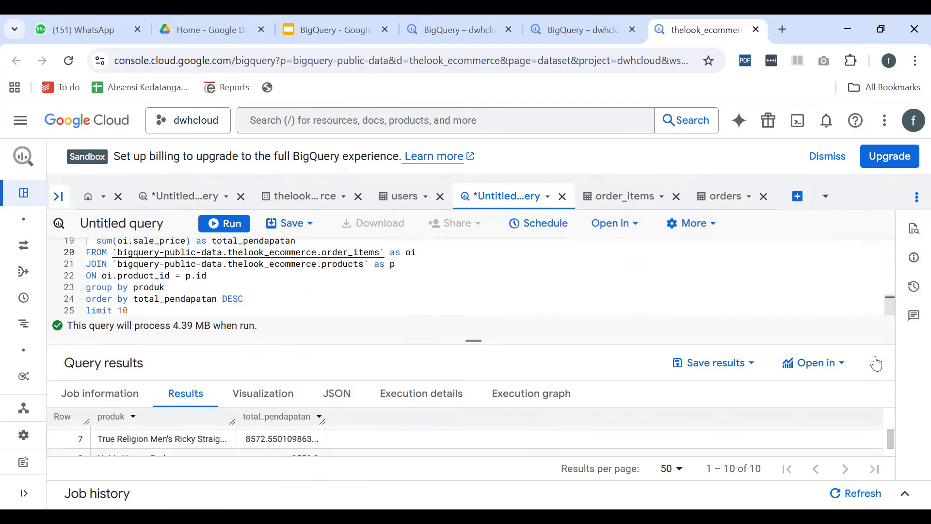
left_click_drag(474, 341, 494, 374)
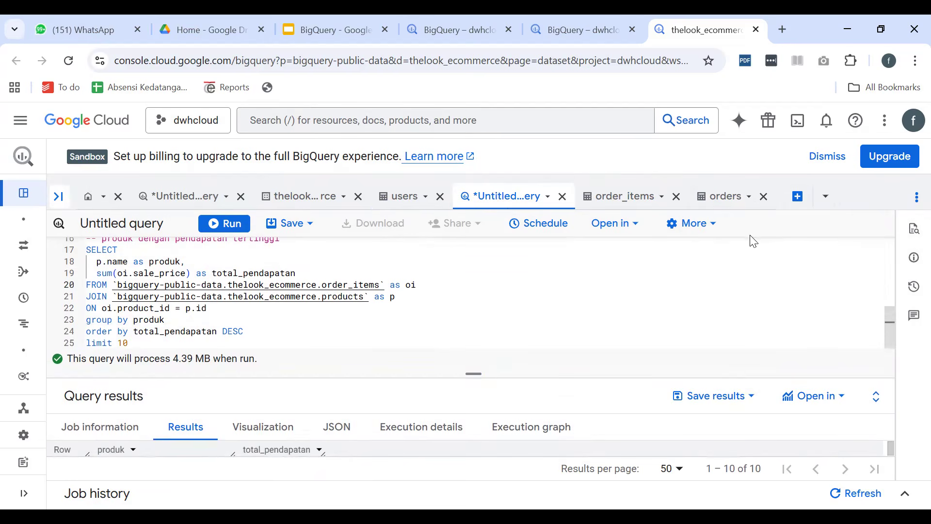
Copy the highest-revenue query's lines from SELECT through ON and comment out that whole query
left_click_drag(234, 337, 37, 306)
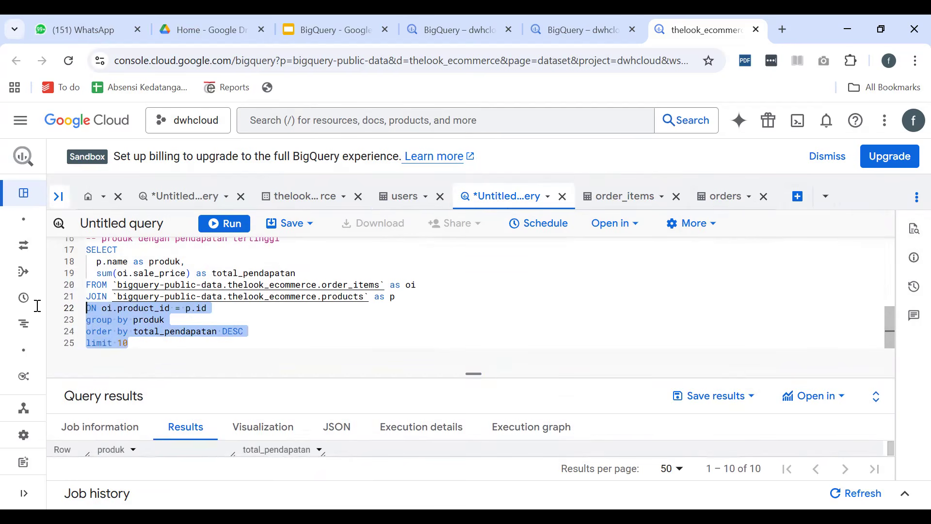
left_click(301, 296)
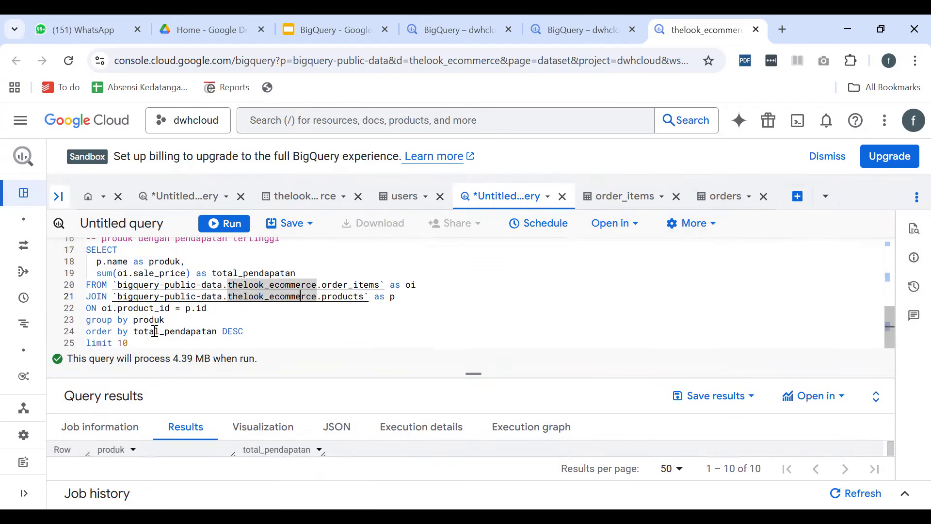
left_click_drag(231, 306, 81, 250)
key("ctrl+c")
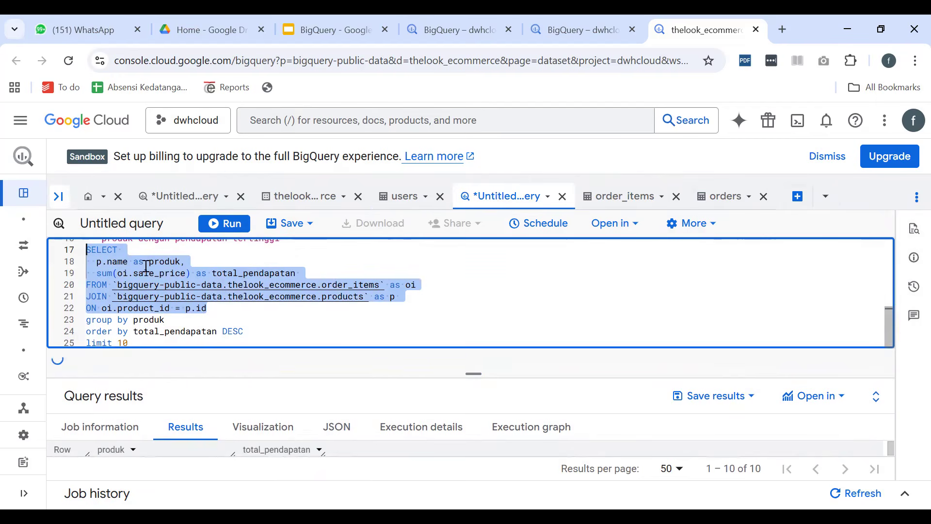
left_click_drag(135, 343, 76, 253)
key("ctrl+slash")
Paste the copied SELECT, FROM and JOIN lines below the commented query and head them with the comment "-- analisis penjualan per bulan"
key("Right")
key("Return")
key("Return")
key("Return")
key("ctrl+v")
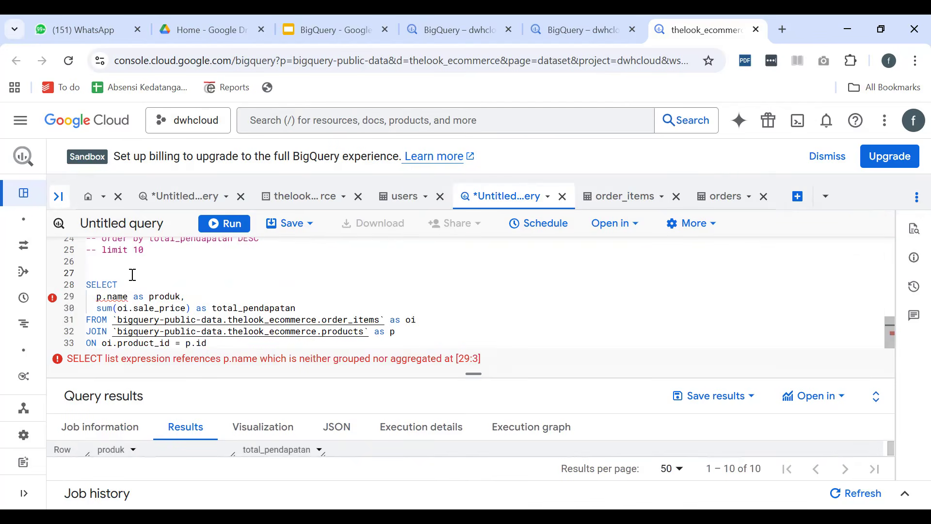
left_click(133, 274)
type("-- analisis penjualan per bulan")
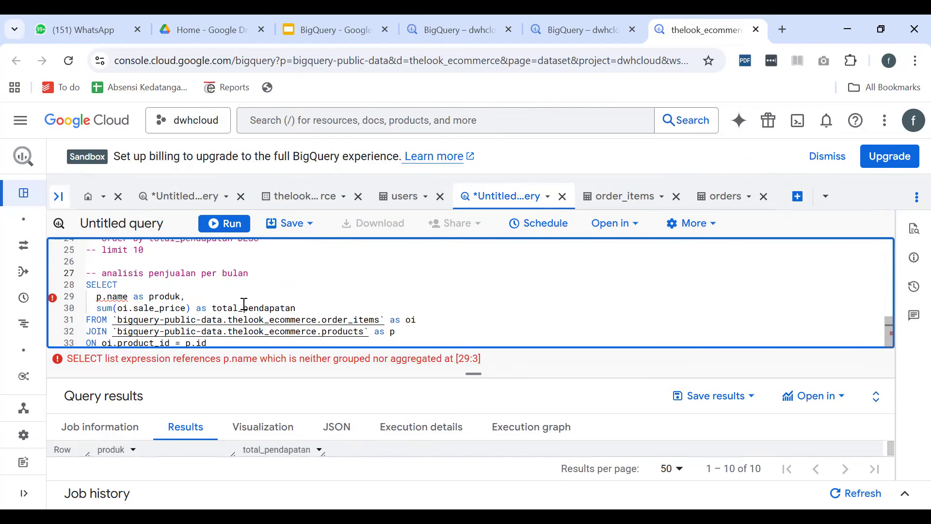
Remove the product name and total_pendapatan columns, with their leftover blank line, from the monthly sales query's SELECT list
left_click_drag(300, 303, 87, 296)
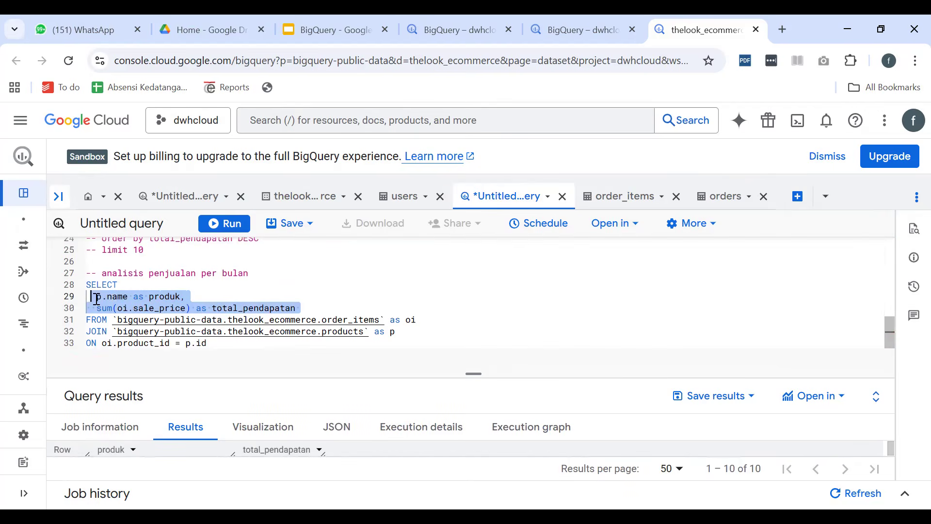
key("BackSpace")
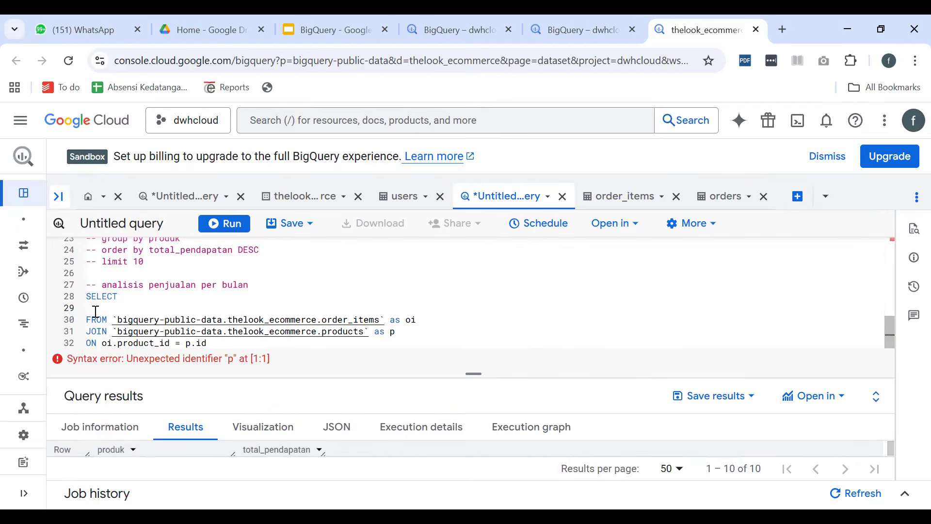
key("BackSpace")
key("BackSpace")
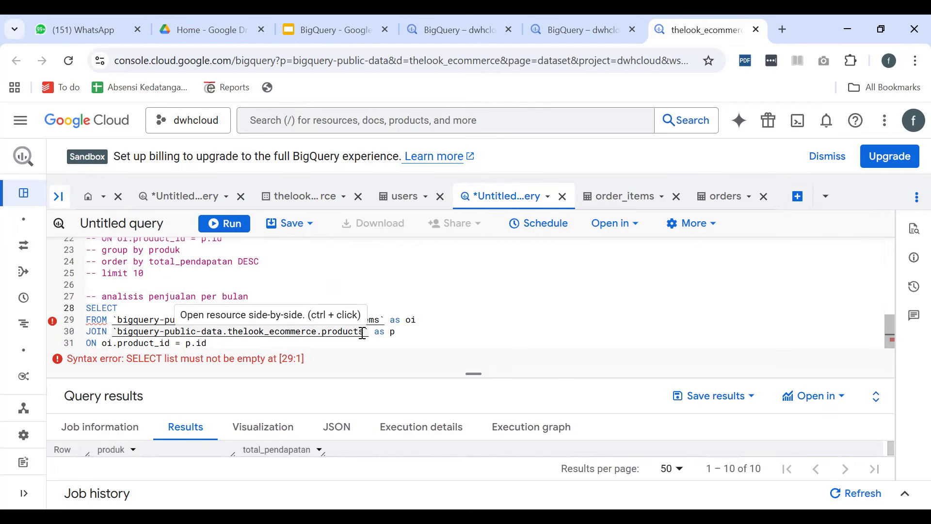
Change the joined table in the monthly sales query from products to orders and give it the alias o
double_click(334, 335)
type("orders")
key("Right")
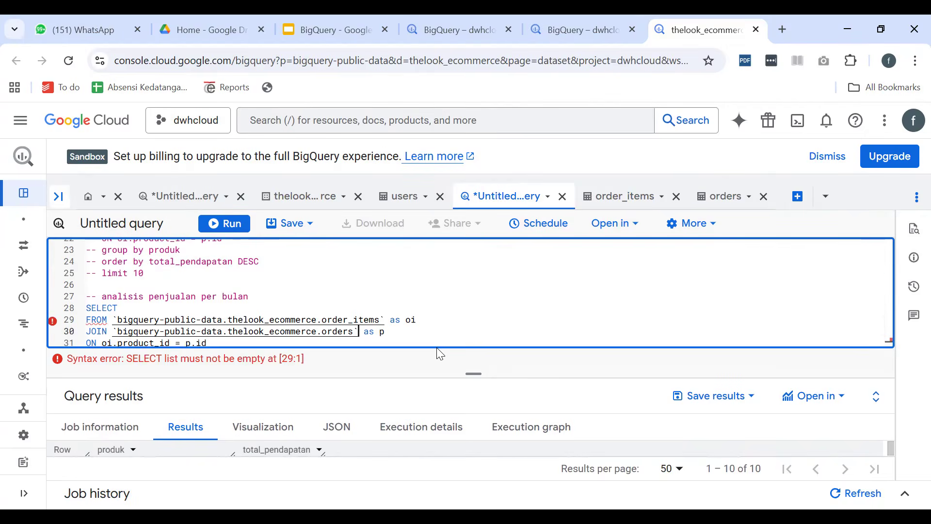
key("End")
key("BackSpace")
type("o")
Check the order_items schema and the first columns of the orders preview for the key that links both tables
left_click(622, 196)
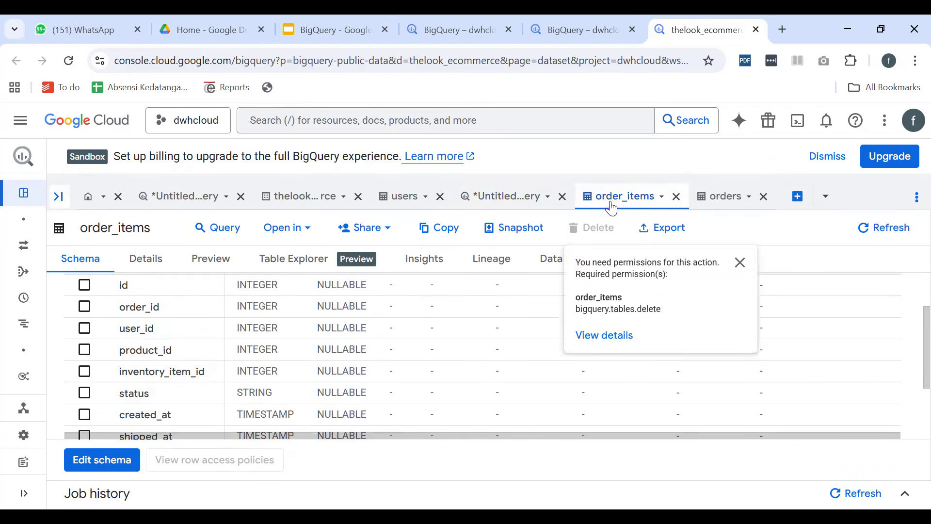
left_click(705, 200)
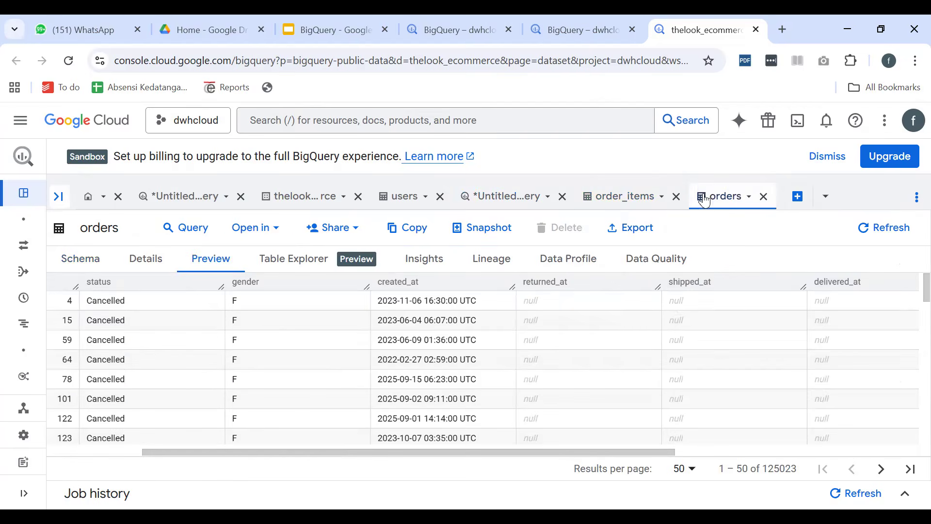
left_click_drag(238, 449, 87, 438)
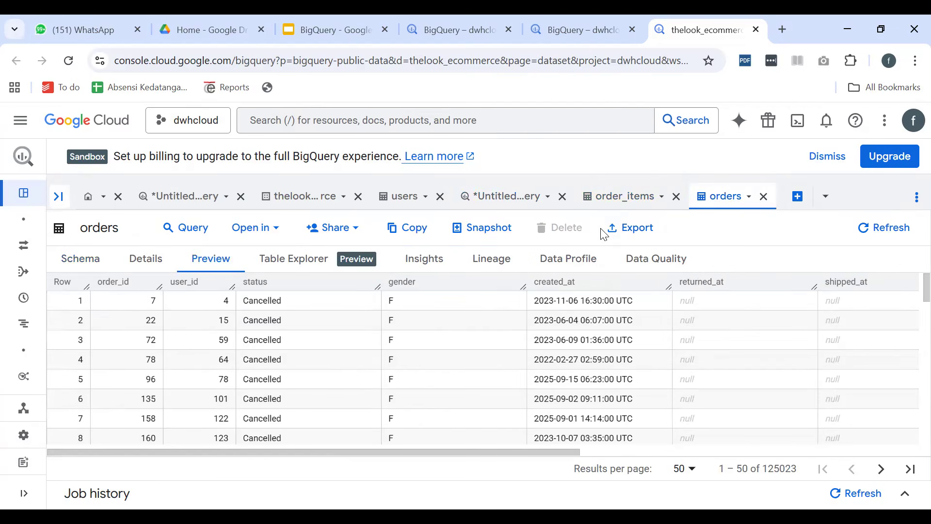
left_click(596, 199)
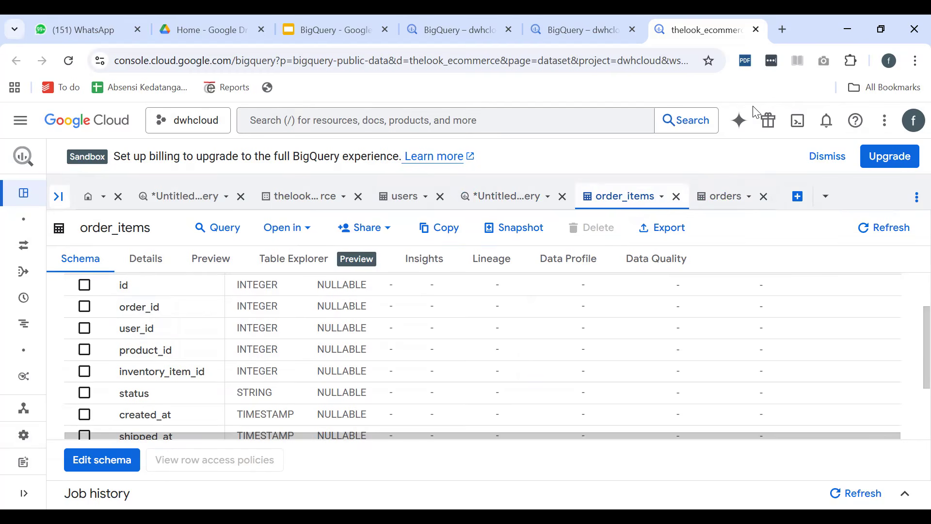
mouse_move(474, 249)
left_mouse_down()
mouse_move(636, 316)
mouse_move(504, 264)
left_mouse_up()
mouse_move(727, 226)
left_mouse_down()
mouse_move(734, 291)
mouse_move(841, 232)
mouse_move(721, 240)
left_mouse_up()
mouse_move(537, 290)
left_mouse_down()
mouse_move(553, 279)
mouse_move(539, 291)
left_mouse_up()
mouse_move(777, 254)
left_mouse_down()
mouse_move(773, 264)
mouse_move(772, 253)
mouse_move(796, 272)
left_mouse_up()
left_click(791, 246)
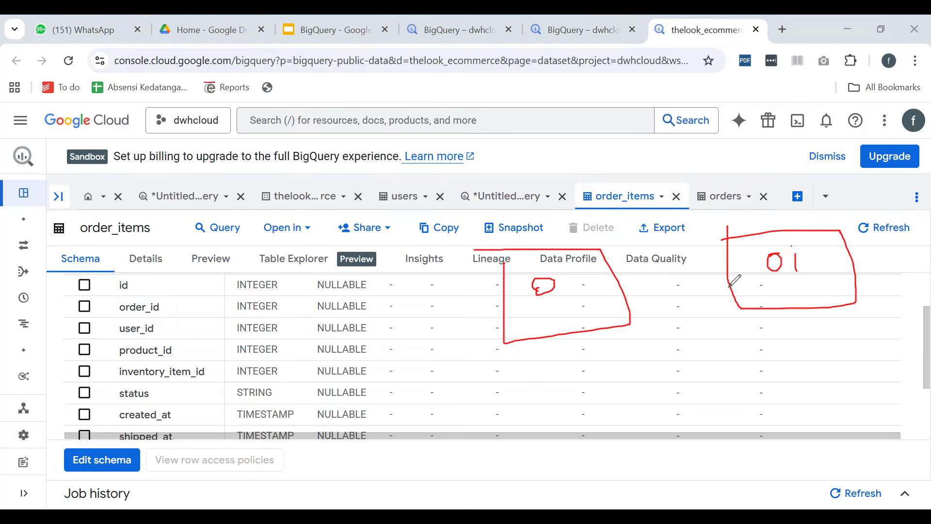
left_click(619, 289)
left_click_drag(648, 286, 732, 279)
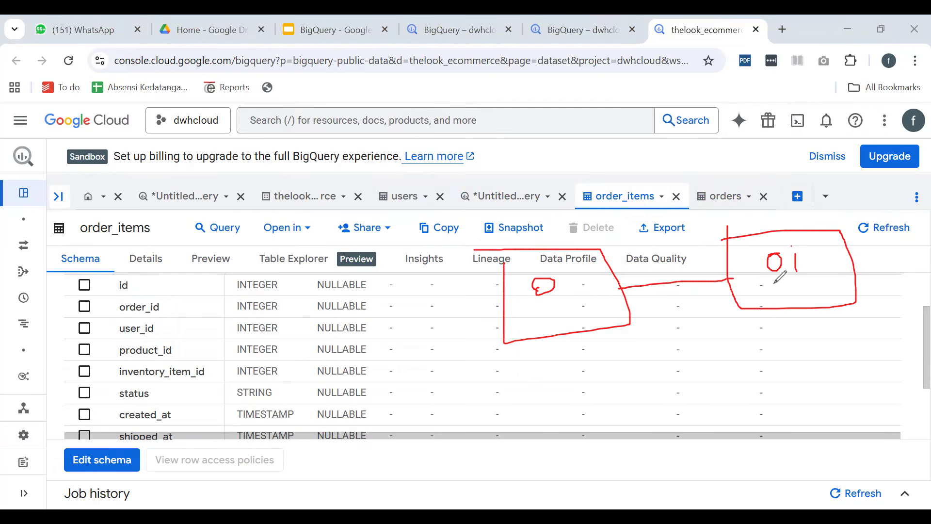
mouse_move(833, 252)
left_mouse_down()
mouse_move(833, 267)
mouse_move(836, 257)
mouse_move(850, 264)
mouse_move(835, 253)
left_mouse_up()
mouse_move(854, 261)
left_mouse_down()
mouse_move(898, 256)
mouse_move(822, 259)
mouse_move(902, 235)
left_mouse_up()
left_click(879, 247)
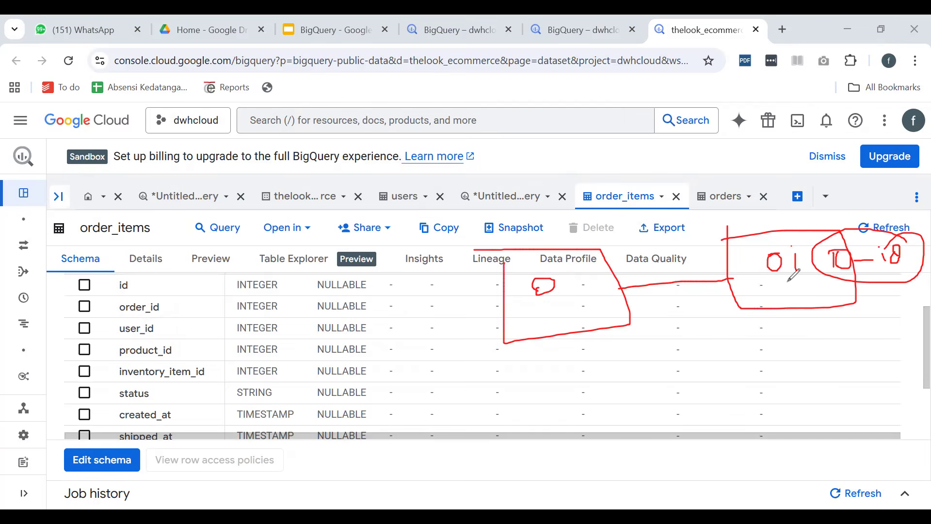
left_click_drag(511, 285, 534, 281)
Look through the queries in the other BigQuery browser tab, including the product count per category
left_click(555, 40)
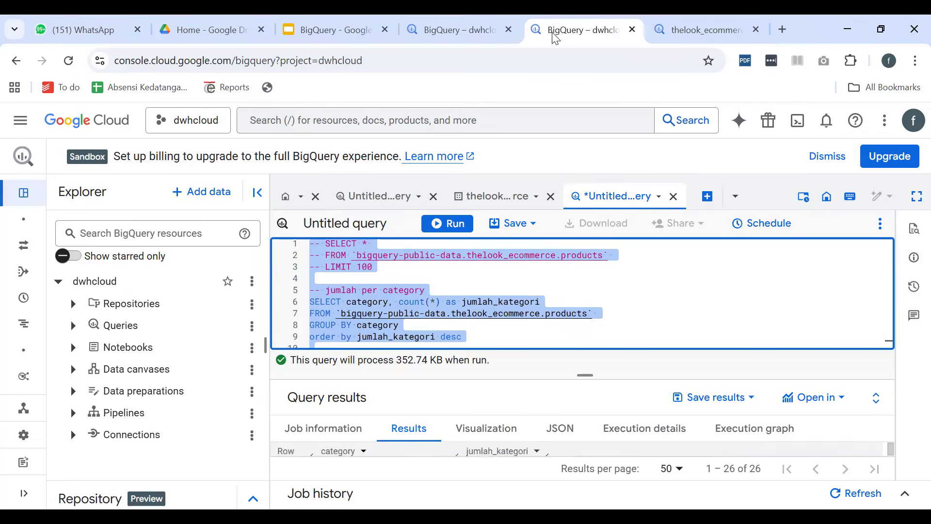
scroll(483, 301, "down", 1)
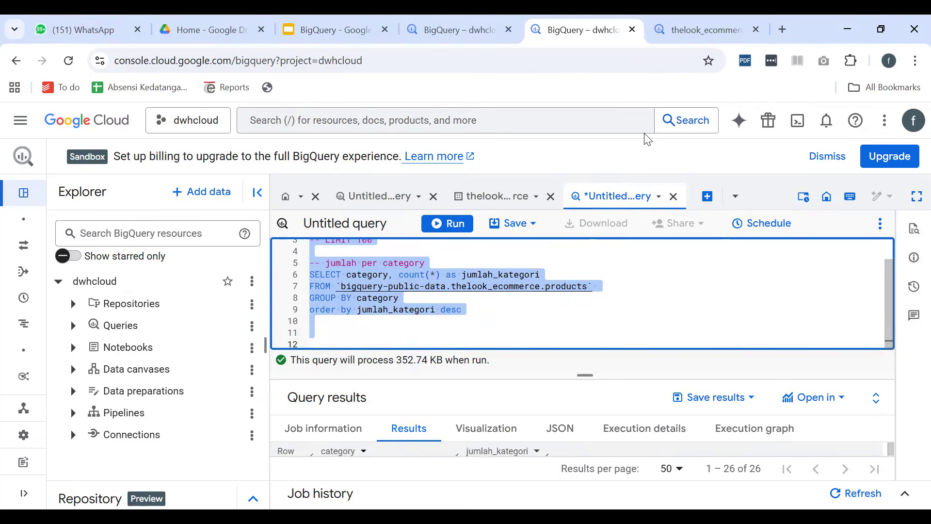
left_click(699, 29)
left_click(581, 28)
left_click(498, 21)
left_click(602, 31)
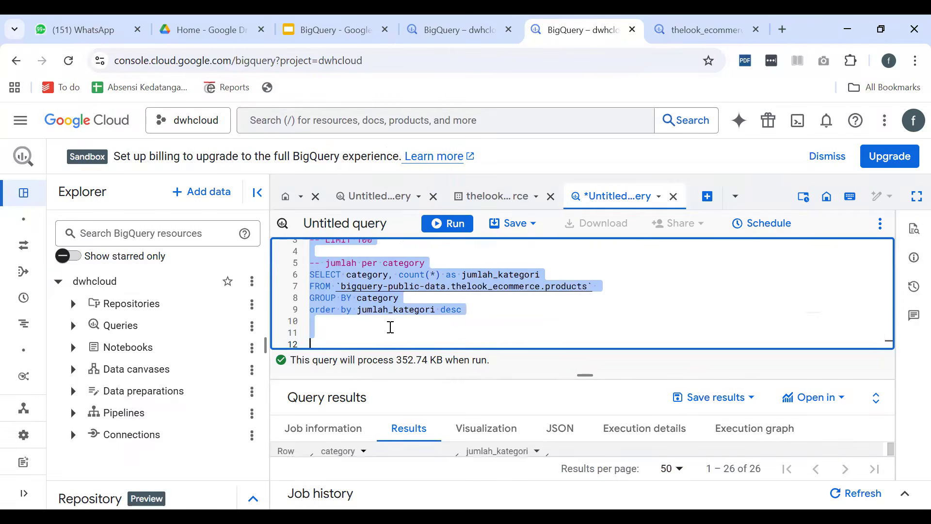
left_click(439, 319)
scroll(442, 315, "up", 1)
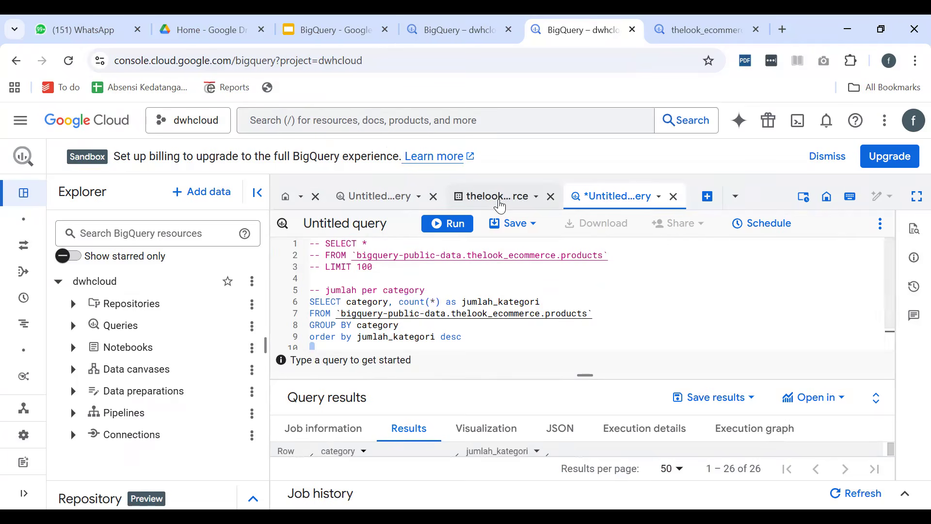
left_click(423, 207)
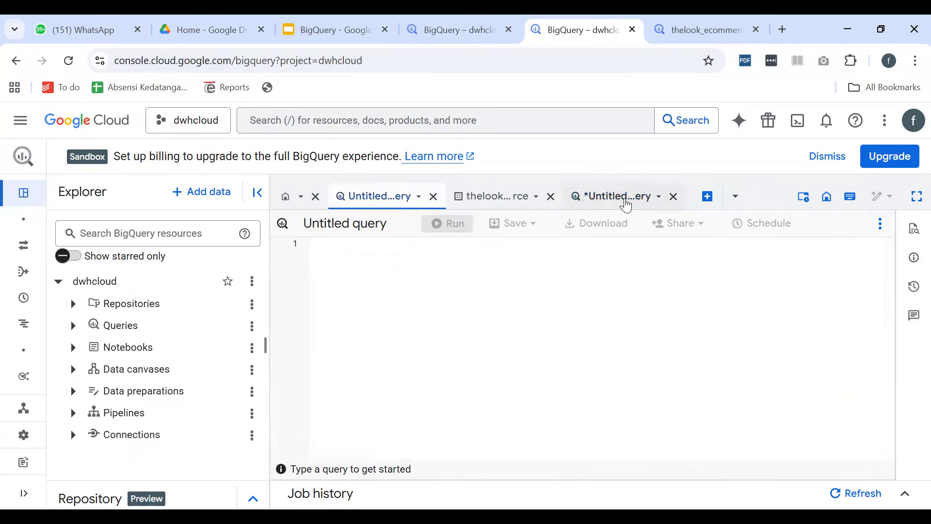
left_click(623, 199)
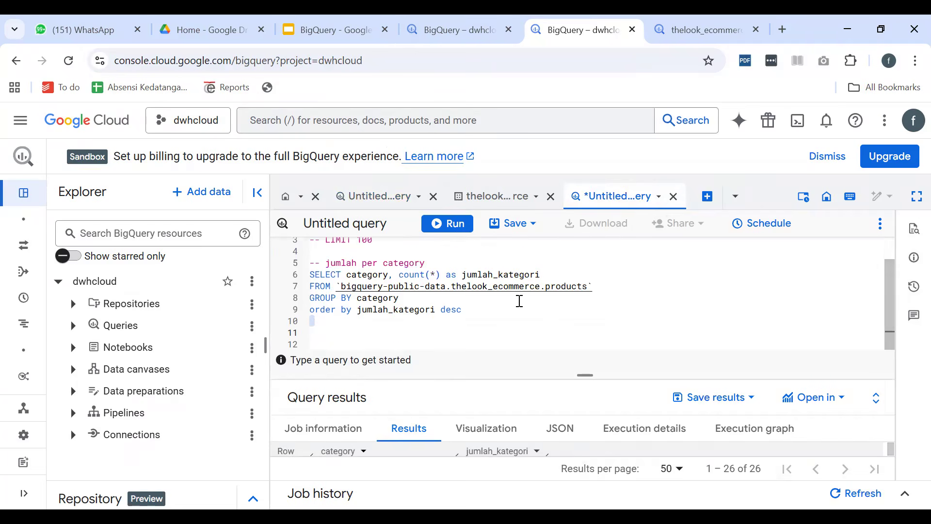
scroll(520, 300, "up", 1)
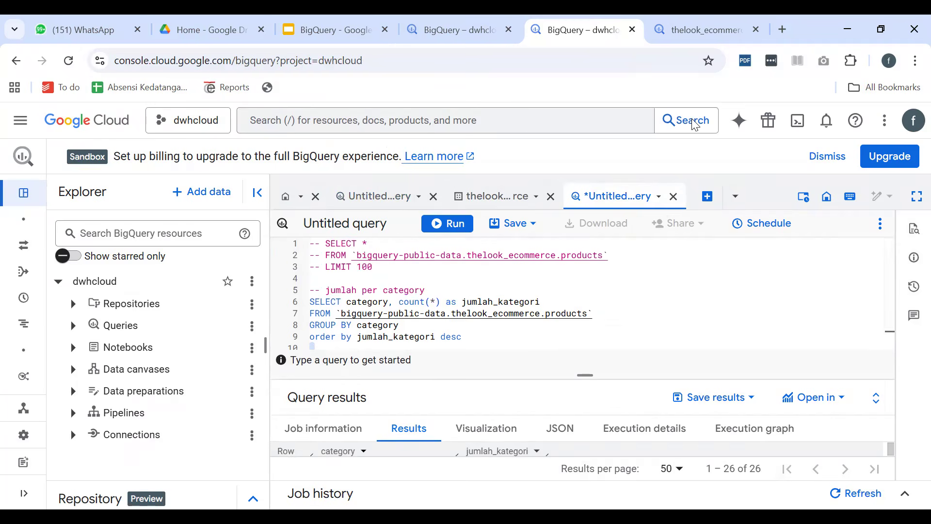
Return to the monthly sales query in the thelook_ecommerce browser tab and make it select all columns with *
key("ctrl+Tab")
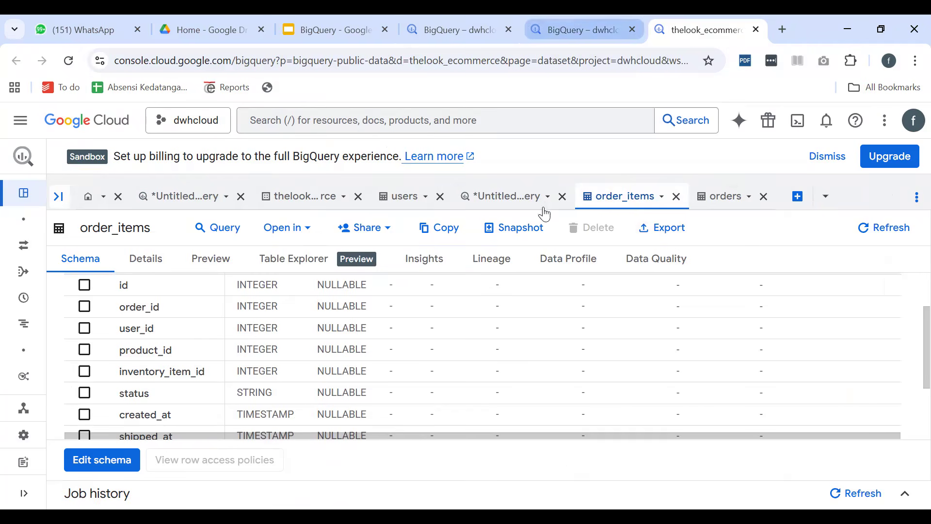
left_click(513, 199)
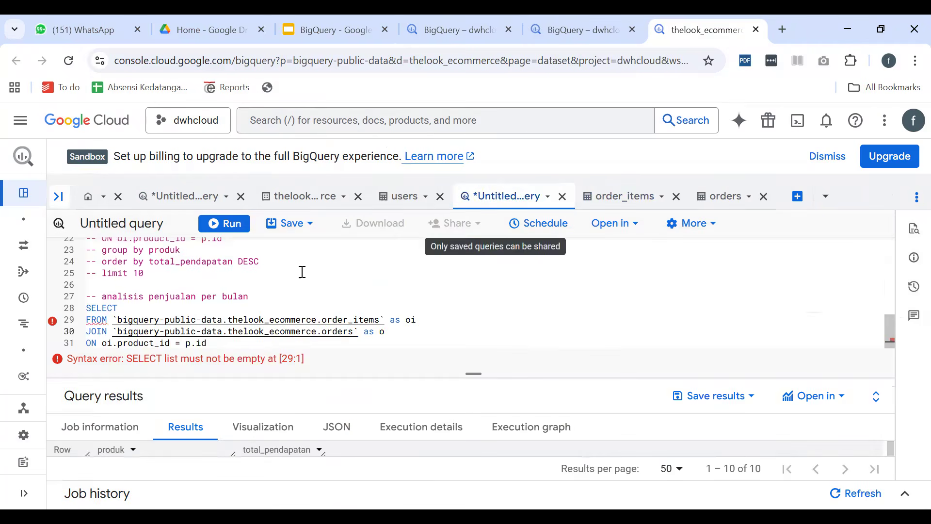
left_click(177, 310)
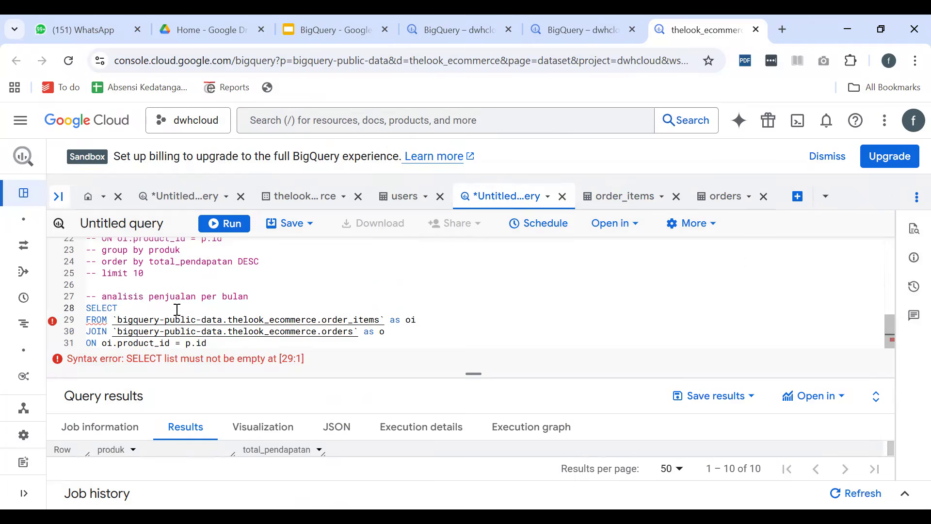
type("*")
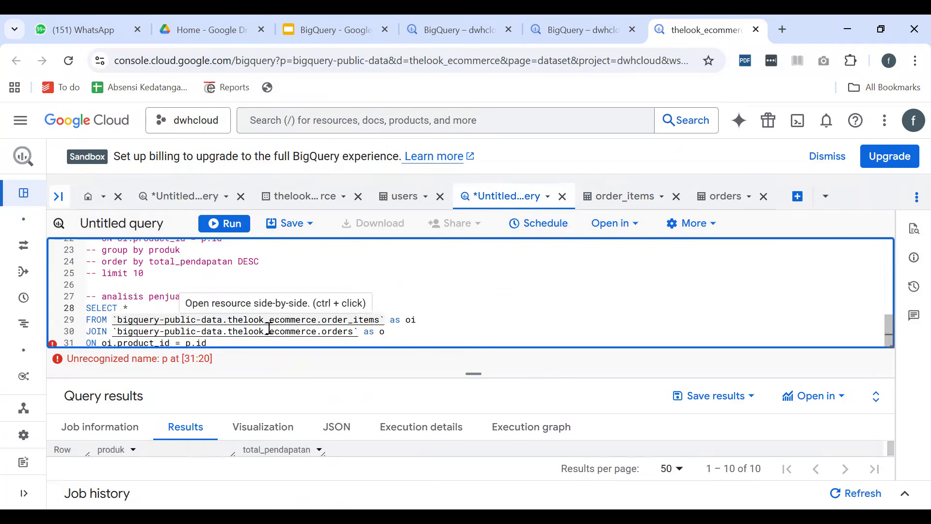
Rewrite the join condition of the monthly sales query as oi.order_id = o.order_id
double_click(125, 342)
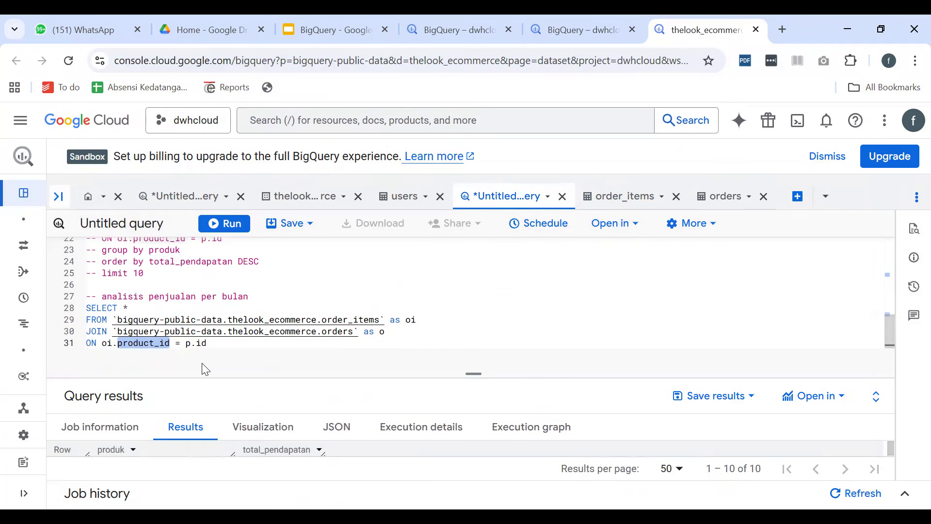
key("BackSpace")
key("BackSpace")
key("BackSpace")
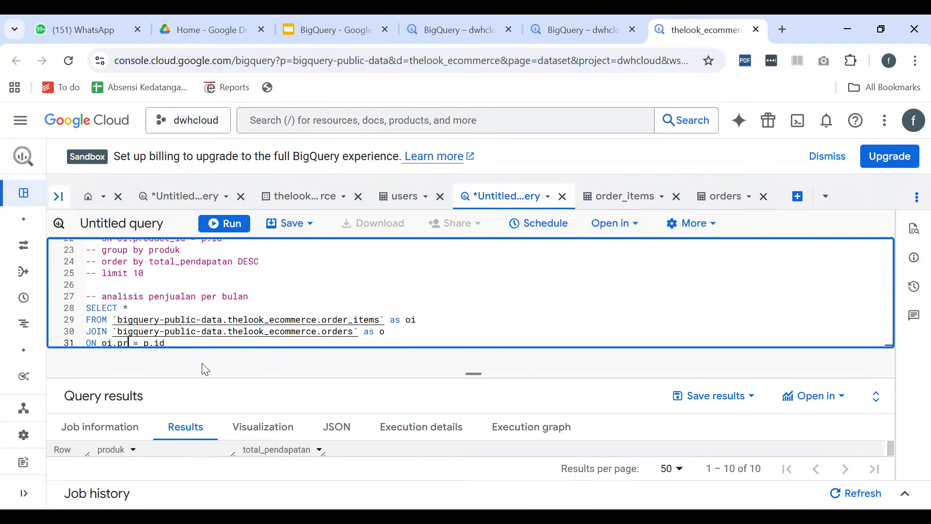
type("order_id")
key("Right")
key("Right")
key("Right")
key("Right")
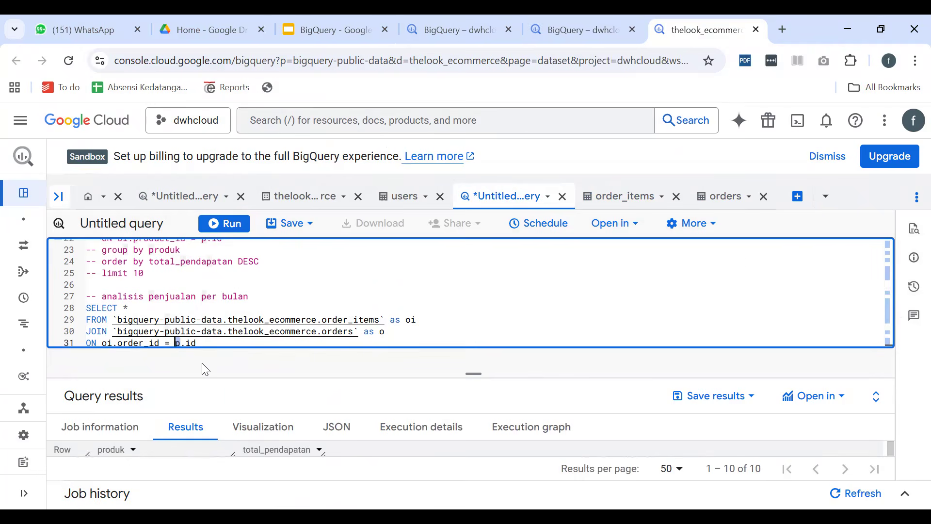
key("BackSpace")
type("o.order")
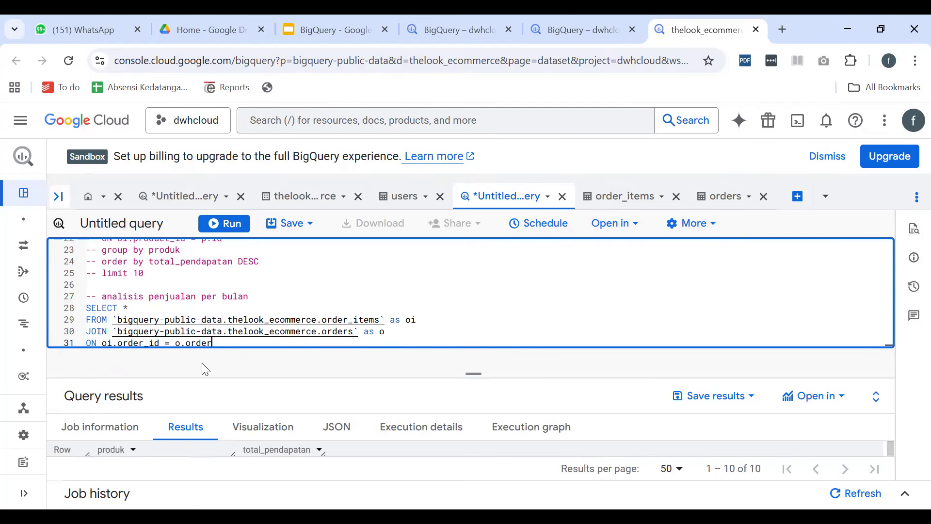
type("_id")
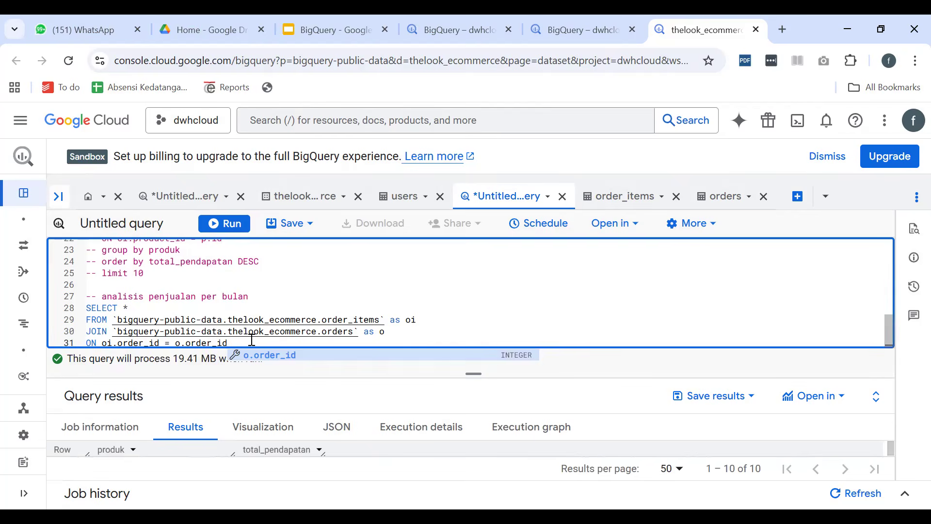
Add limit 10 to the joined query, run it, and enlarge the results area to show its rows
key("Return")
type("limit 10")
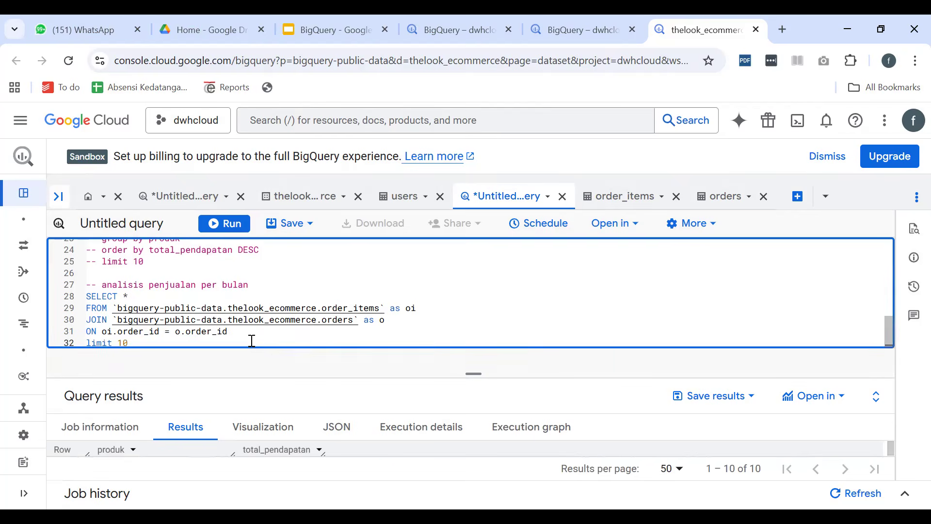
left_click(232, 224)
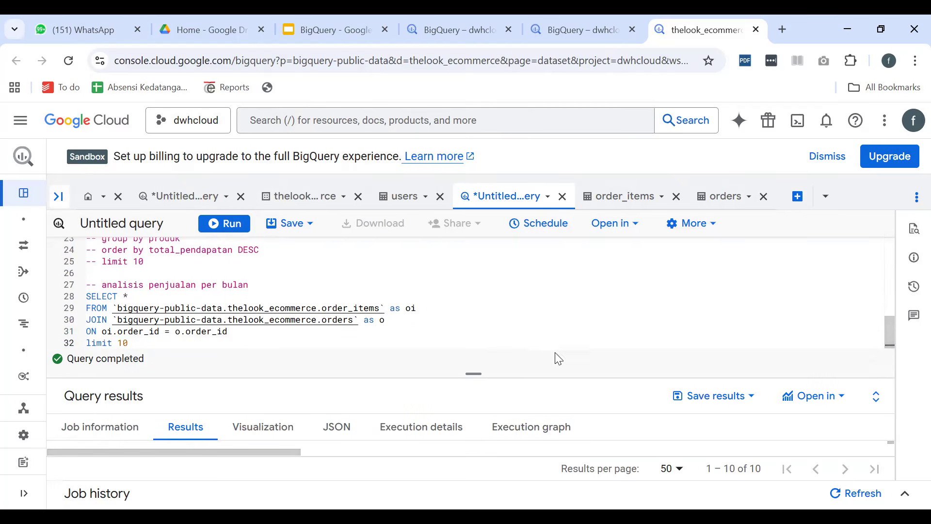
left_click_drag(475, 374, 474, 291)
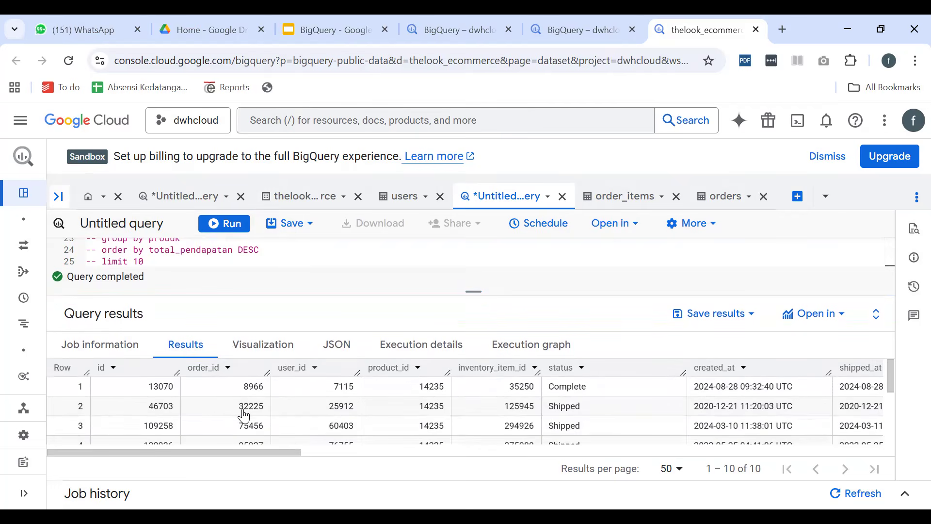
Look through the joined rows and compare the order_id values with those in the order_id_1 column
scroll(245, 412, "down", 3)
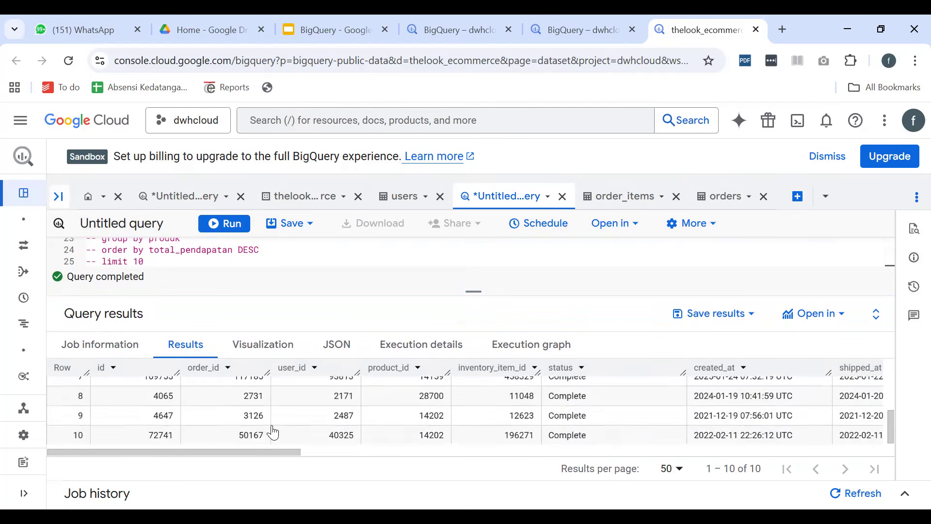
scroll(273, 431, "up", 3)
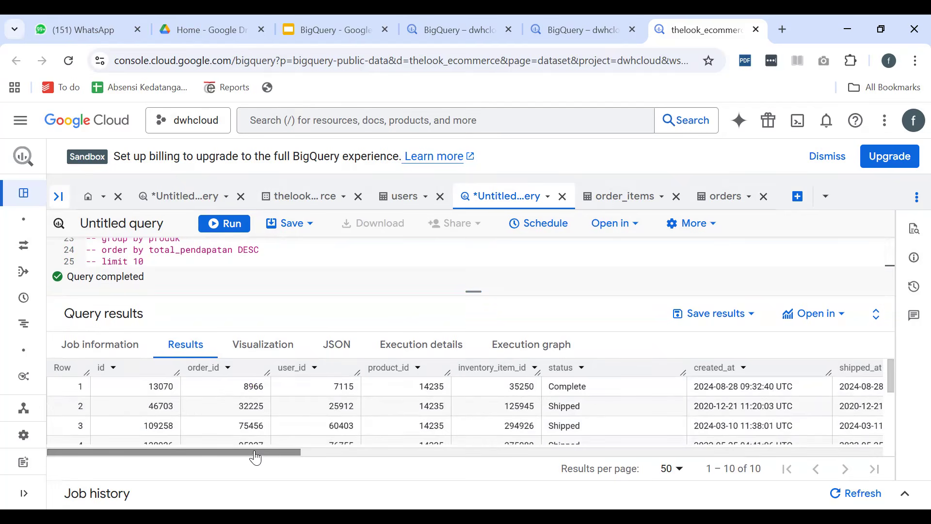
left_click_drag(241, 453, 553, 455)
scroll(455, 426, "down", 3)
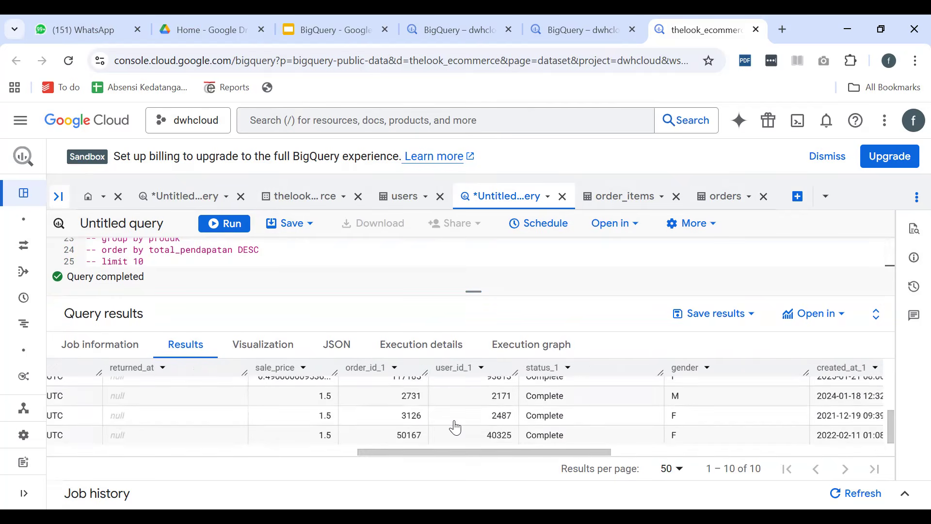
scroll(402, 426, "up", 5)
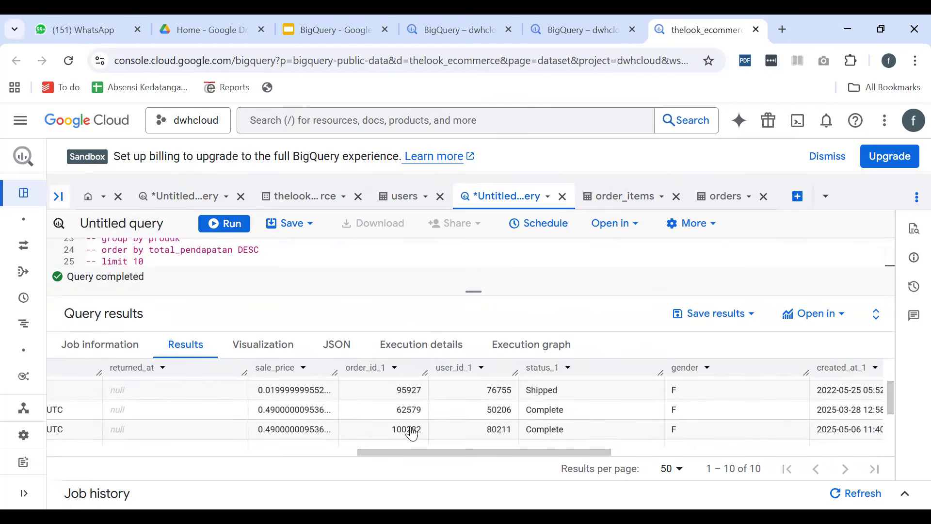
scroll(411, 421, "down", 2)
scroll(412, 421, "up", 2)
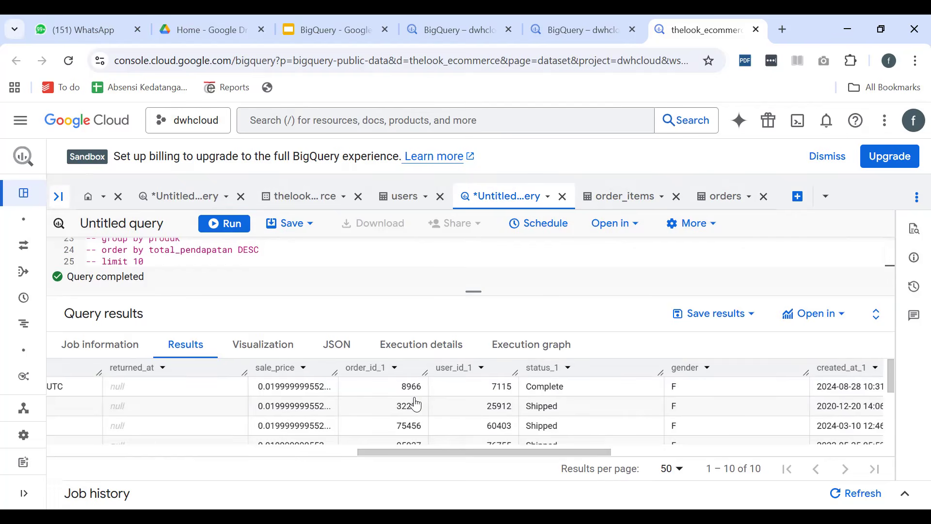
scroll(409, 412, "down", 1)
scroll(409, 412, "down", 3)
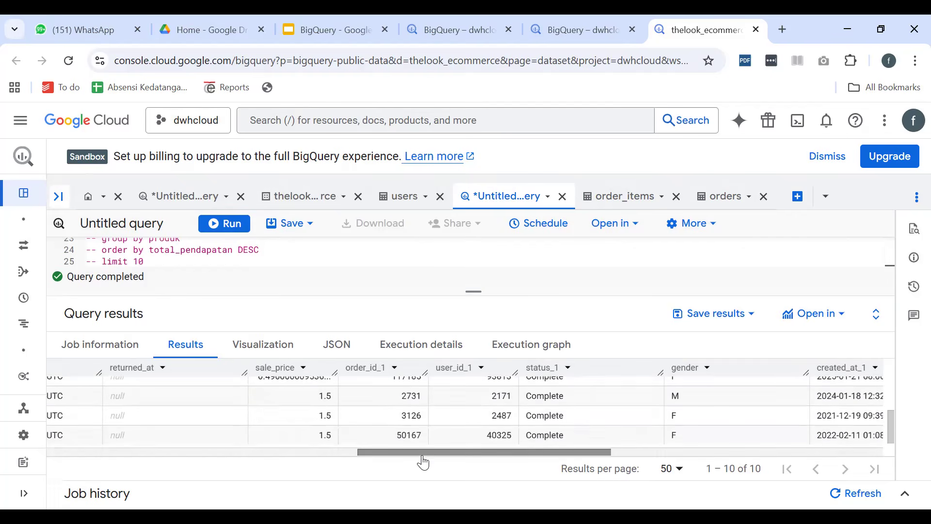
left_click_drag(422, 456, 131, 436)
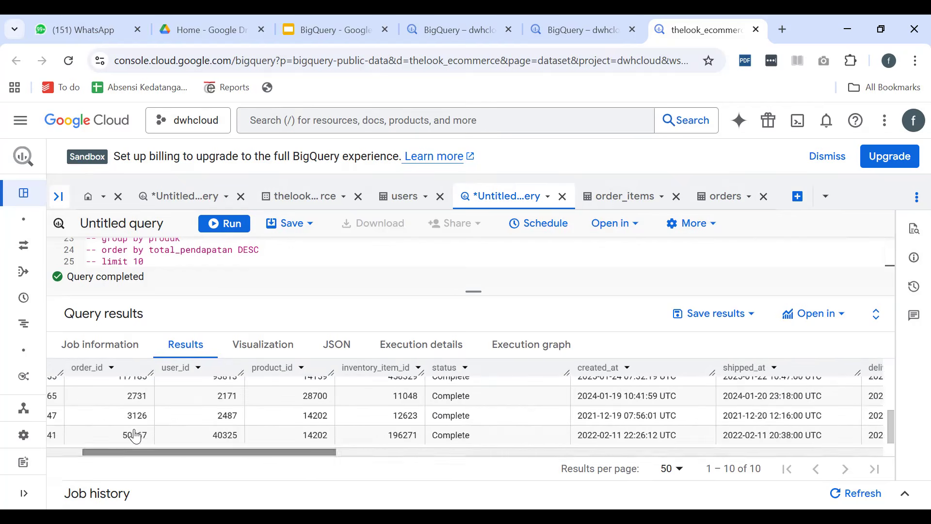
scroll(169, 419, "up", 5)
scroll(168, 416, "down", 1)
scroll(165, 415, "up", 1)
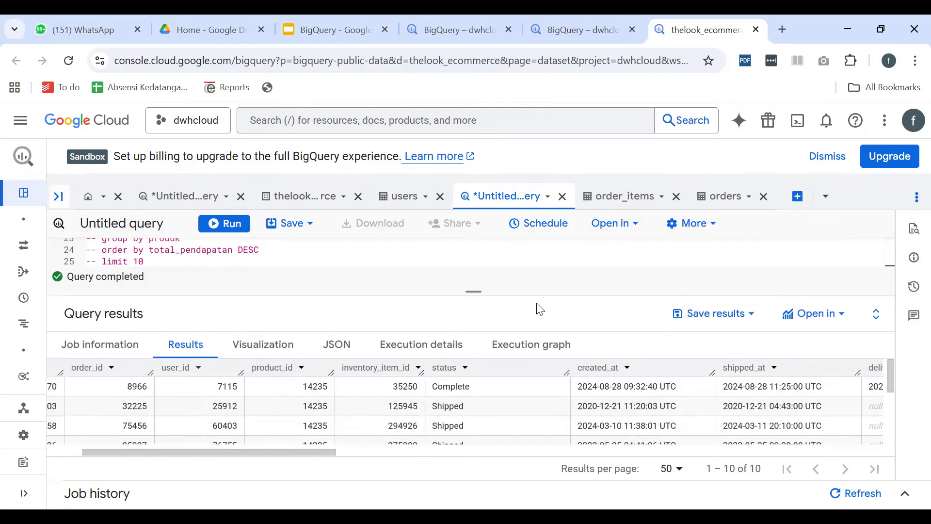
Replace the * in the monthly sales query with extract(month from o.created_at) on its own line
left_click_drag(468, 293, 461, 393)
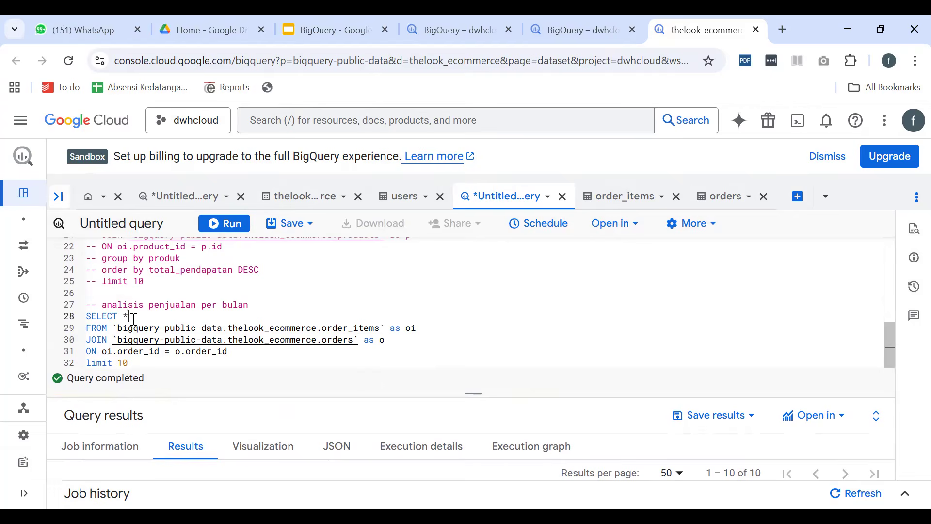
key("Return")
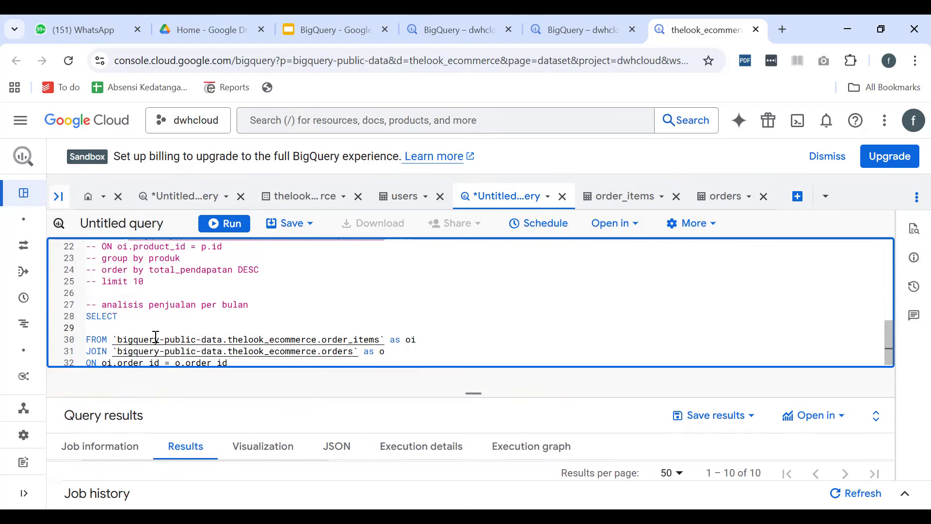
type("extract(")
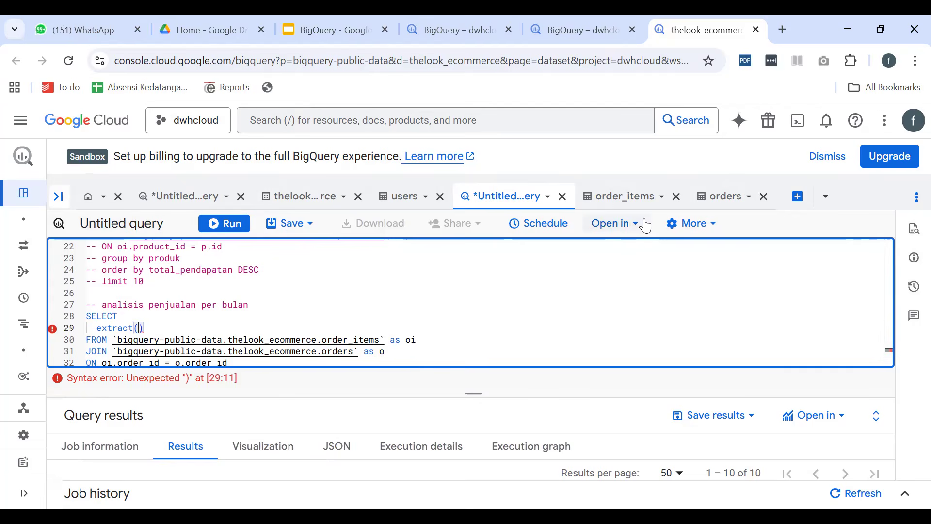
type("month ")
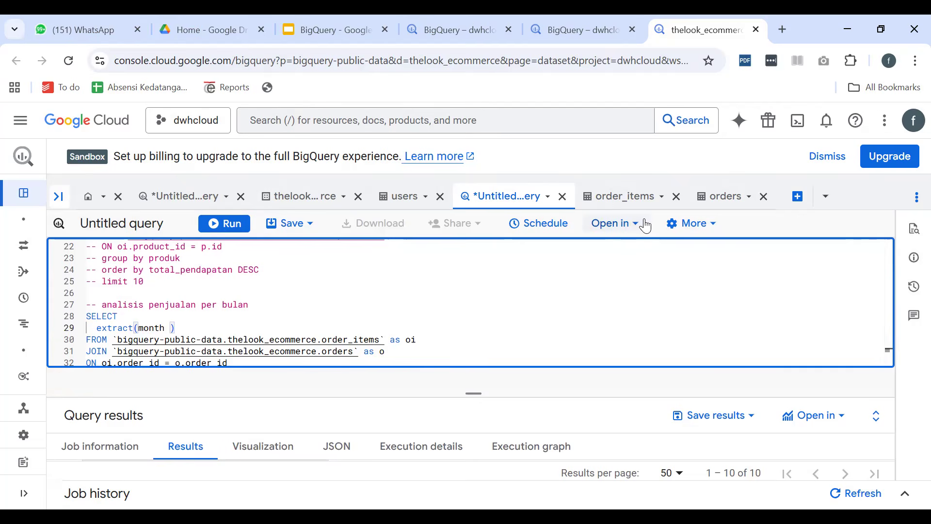
type("from ")
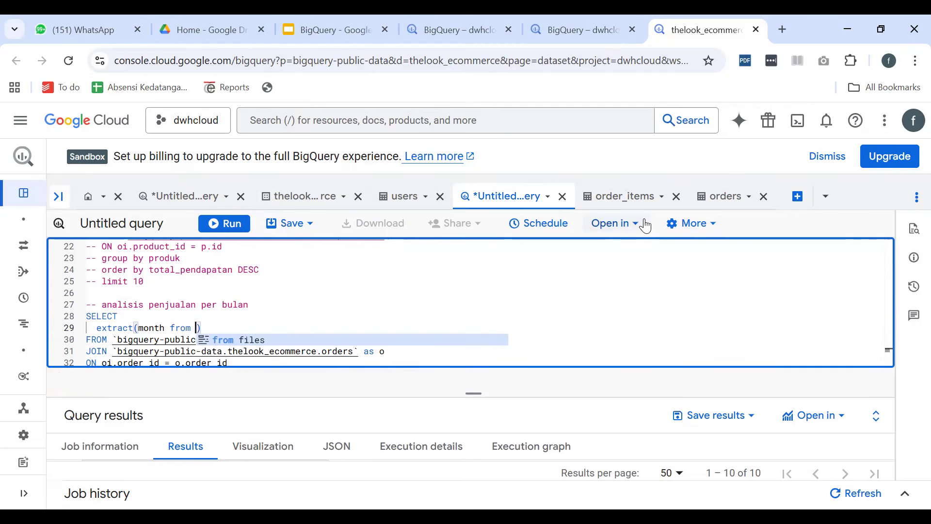
type("o.created")
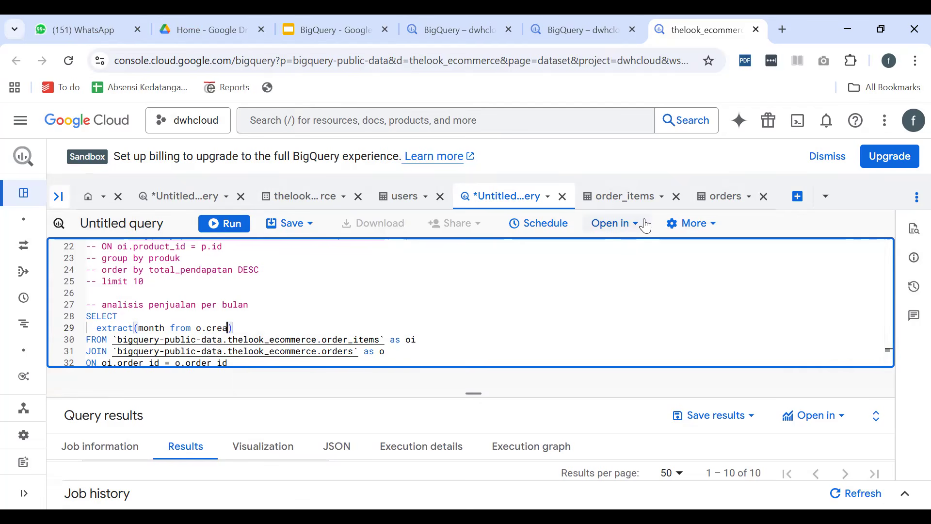
type("_at")
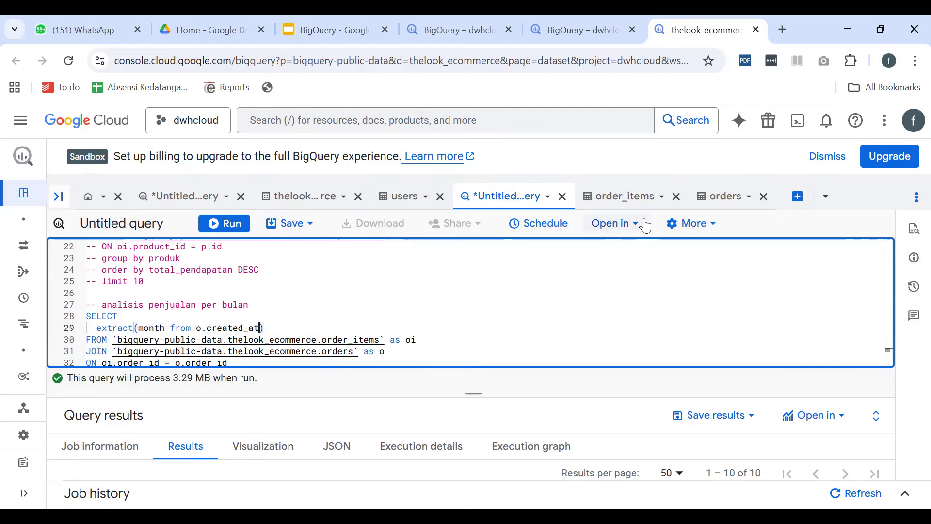
Run the month extraction query and enlarge the results area to look through its rows
left_click(218, 223)
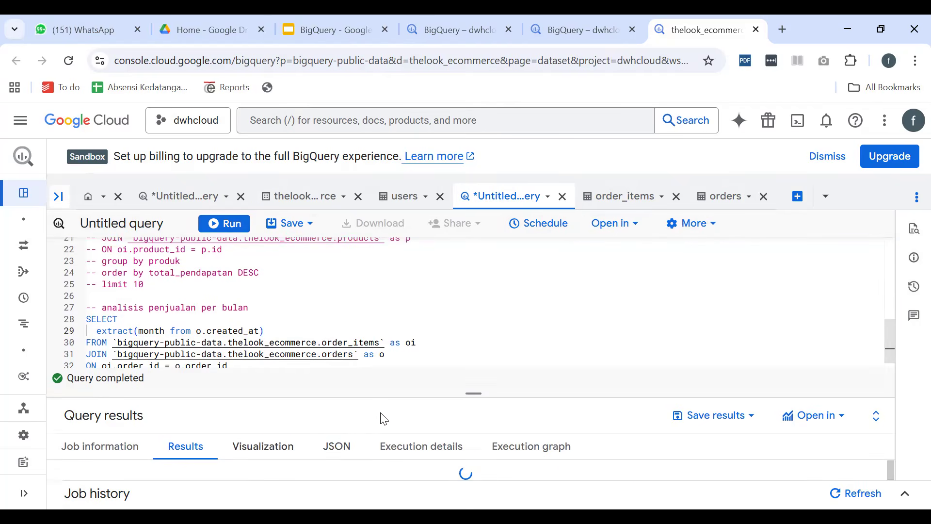
left_click_drag(473, 393, 474, 333)
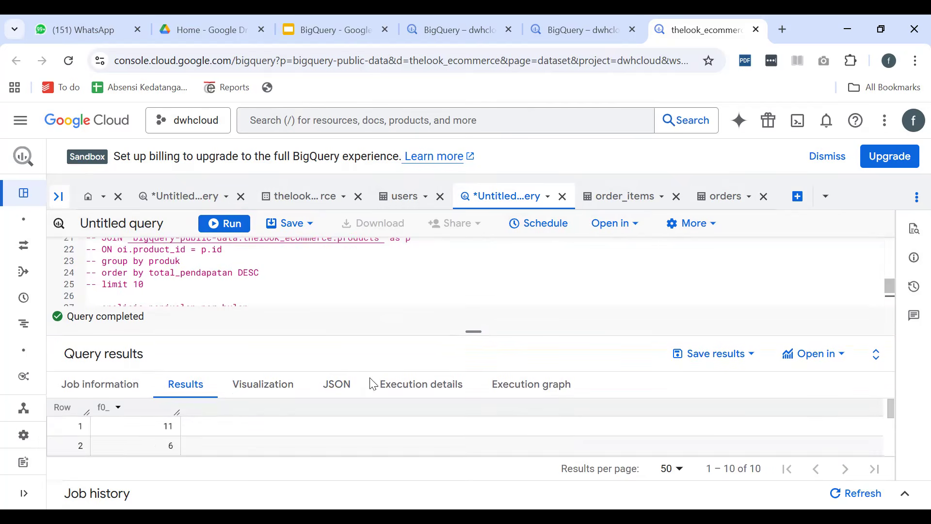
scroll(170, 429, "down", 3)
scroll(170, 429, "up", 3)
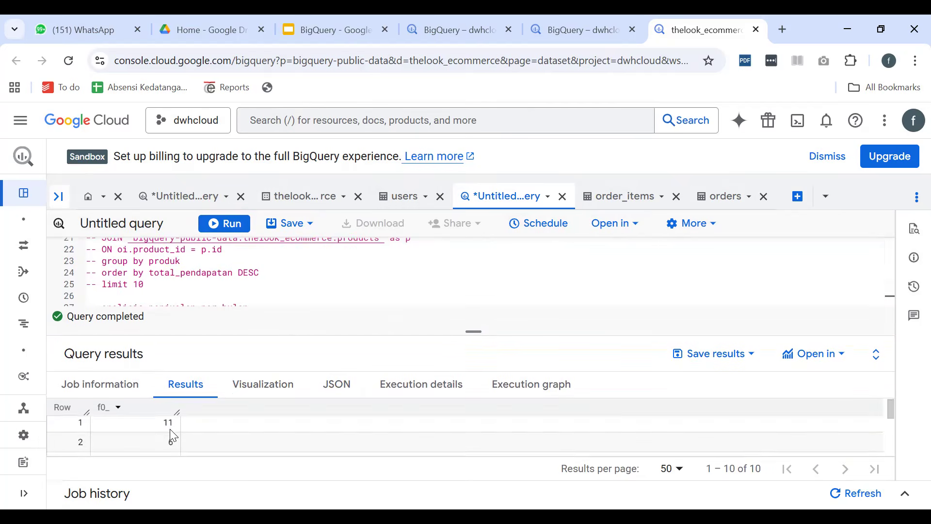
scroll(240, 293, "up", 2)
Give the extracted month column the alias bulan
scroll(247, 291, "down", 3)
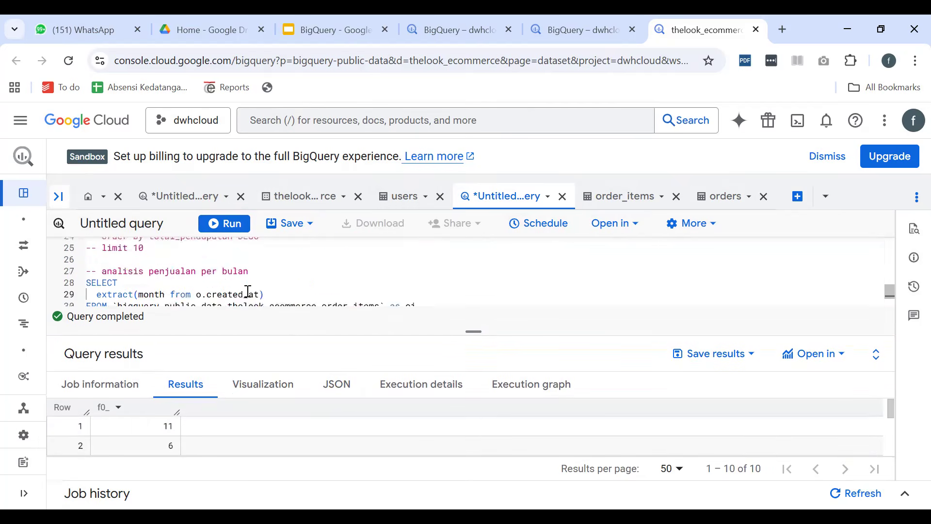
scroll(248, 291, "down", 1)
left_click(277, 260)
type("as bulan")
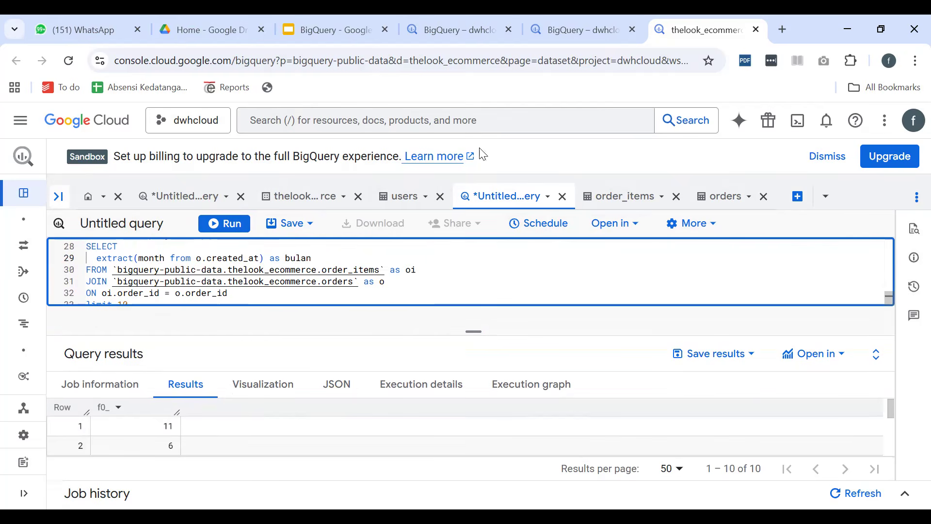
Duplicate the month expression on a new line and change the copy to extract(year from o.created_at) as tahun
left_click_drag(314, 258, 96, 258)
key("ctrl+c")
left_click(342, 261)
key("Return")
key("ctrl+v")
double_click(151, 270)
type("year")
key("Right")
key("Right")
key("Right")
key("Right")
key("Right")
key("Right")
key("Right")
key("Right")
key("Right")
key("Right")
key("Right")
key("Right")
key("Right")
key("Right")
key("Right")
key("Right")
key("Right")
key("Right")
key("Right")
key("End")
key("ctrl+shift+Left")
type("tahun")
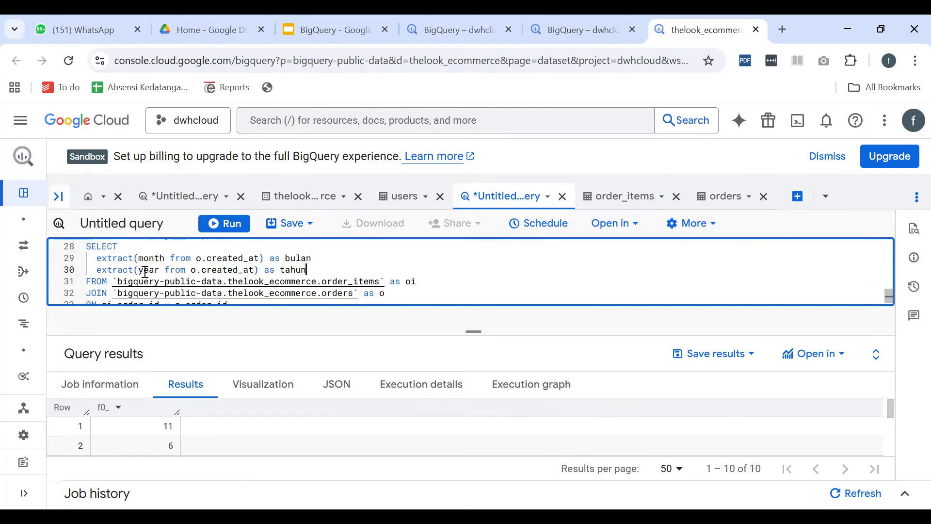
Add the missing comma after bulan, run the query, and look through the bulan and tahun rows
left_click(221, 225)
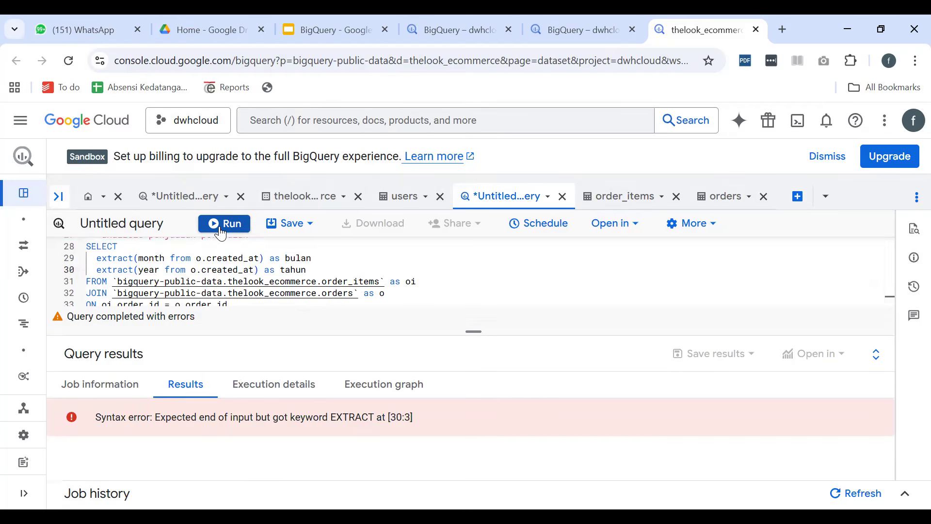
left_click(326, 257)
type(",")
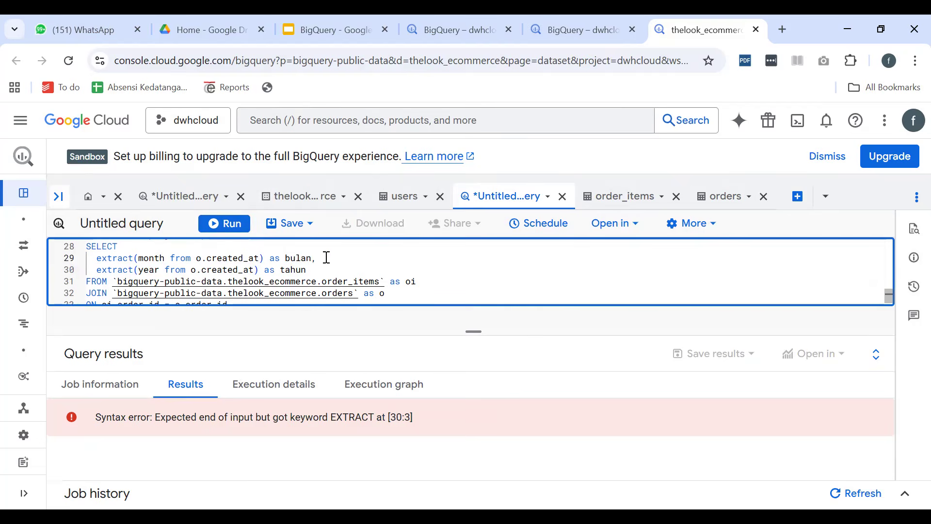
left_click(222, 223)
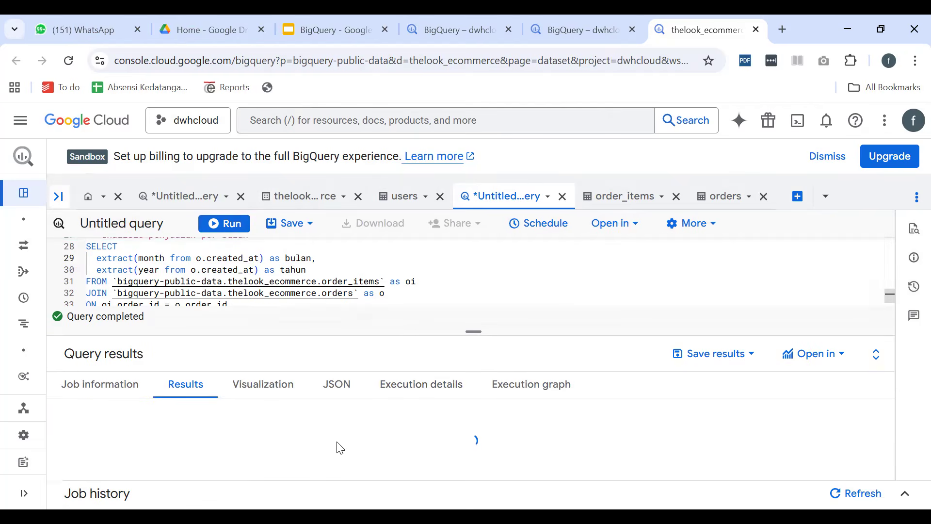
scroll(199, 439, "down", 2)
scroll(180, 433, "down", 3)
scroll(179, 433, "up", 5)
Insert o.created_at as the first selected column, above the month and year expressions
left_click(150, 246)
key("Return")
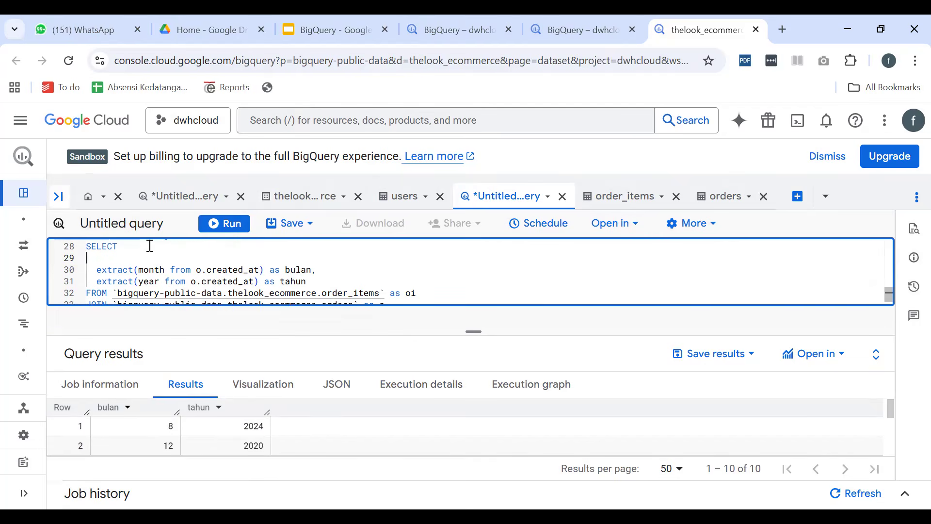
type("cre")
key("BackSpace")
type("o.")
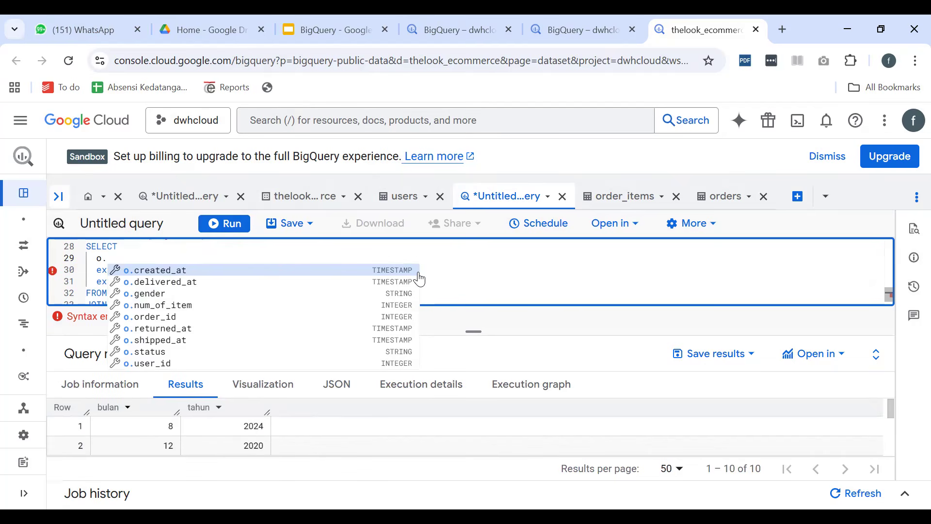
left_click(418, 271)
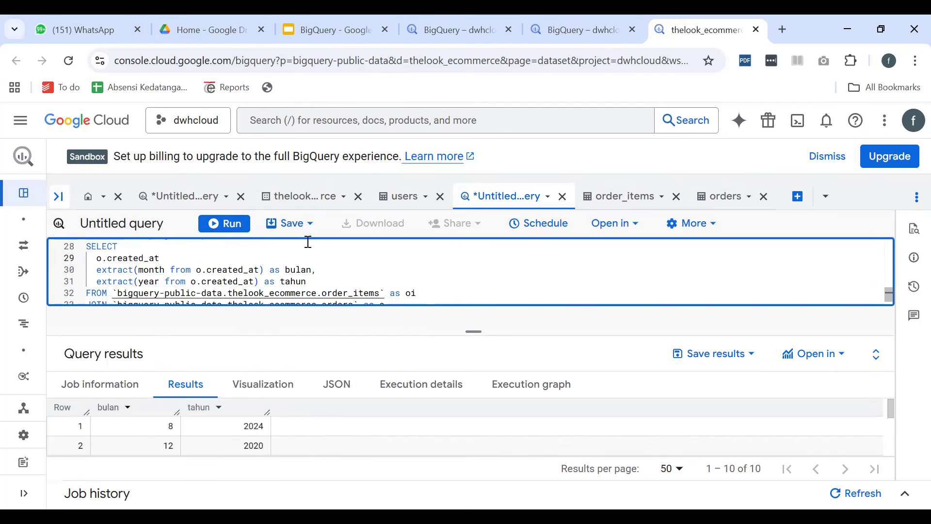
Put a comma after o.created_at, run the query, and compare the created_at dates with the bulan and tahun columns
left_click(223, 224)
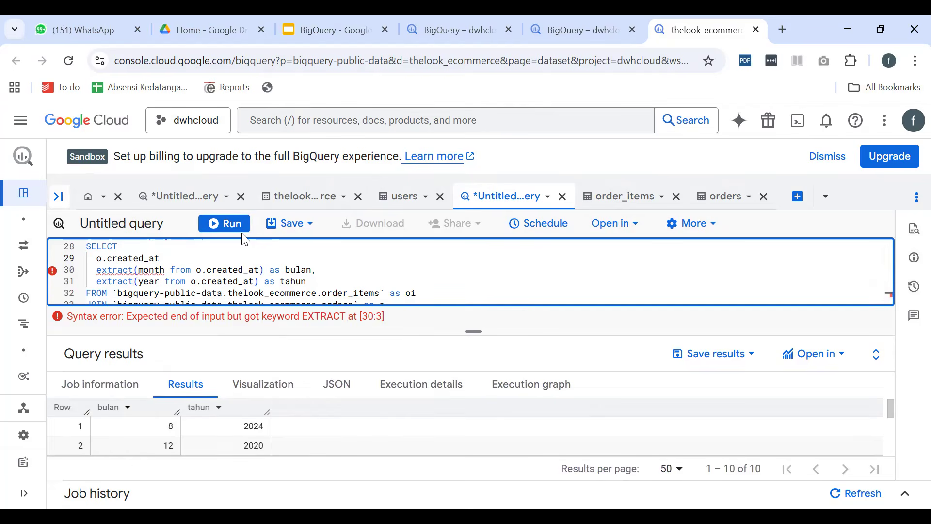
type(",")
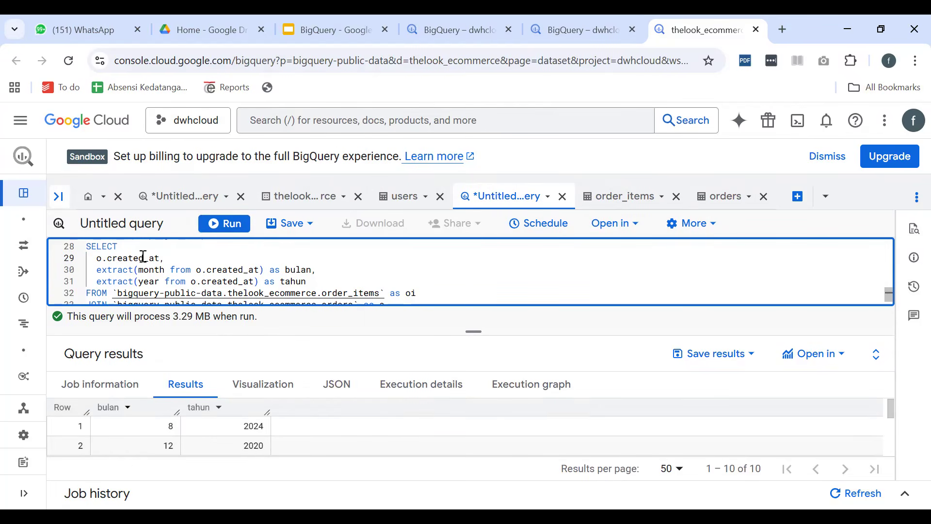
left_click(224, 223)
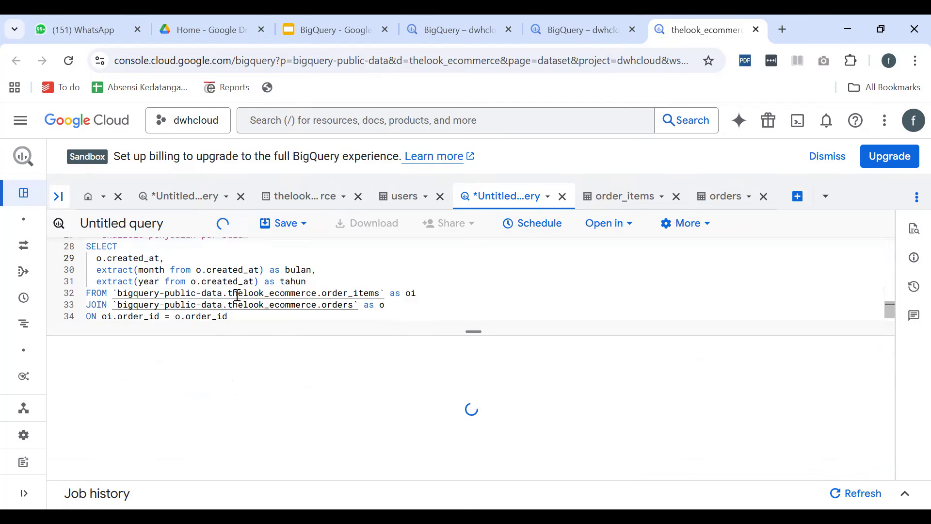
scroll(233, 421, "down", 2)
scroll(209, 437, "up", 2)
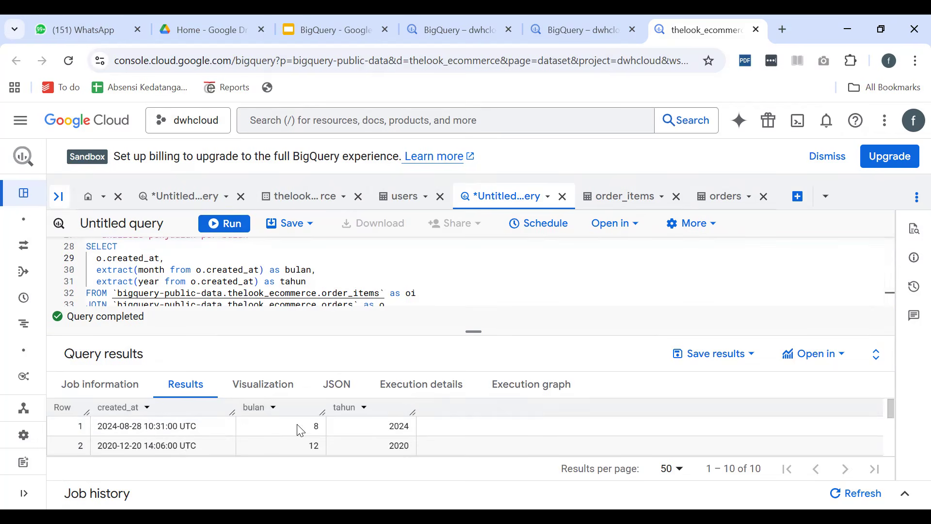
scroll(334, 435, "down", 3)
scroll(335, 435, "up", 3)
Delete the o.created_at column and the extract(year from o.created_at) as tahun expression from the monthly sales query
left_click_drag(303, 252, 64, 256)
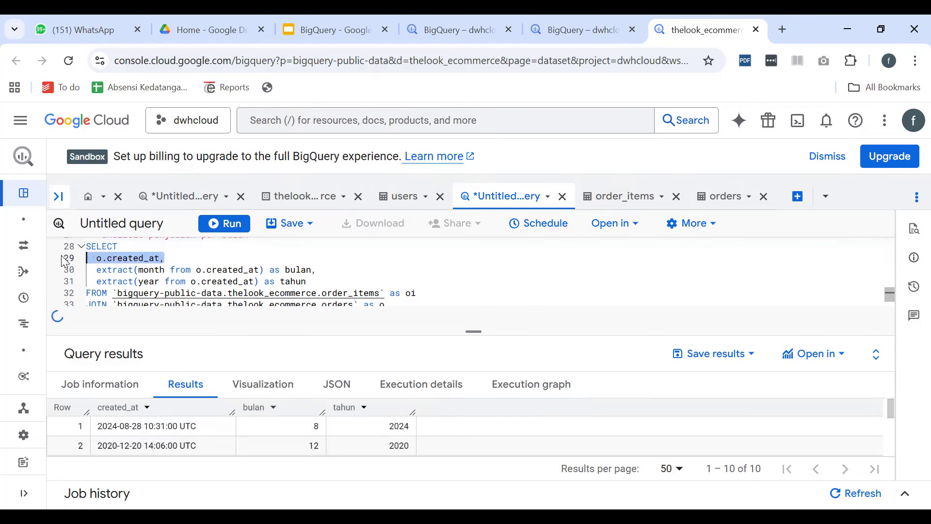
key("BackSpace")
key("BackSpace")
left_click(316, 271)
left_click_drag(316, 271, 98, 271)
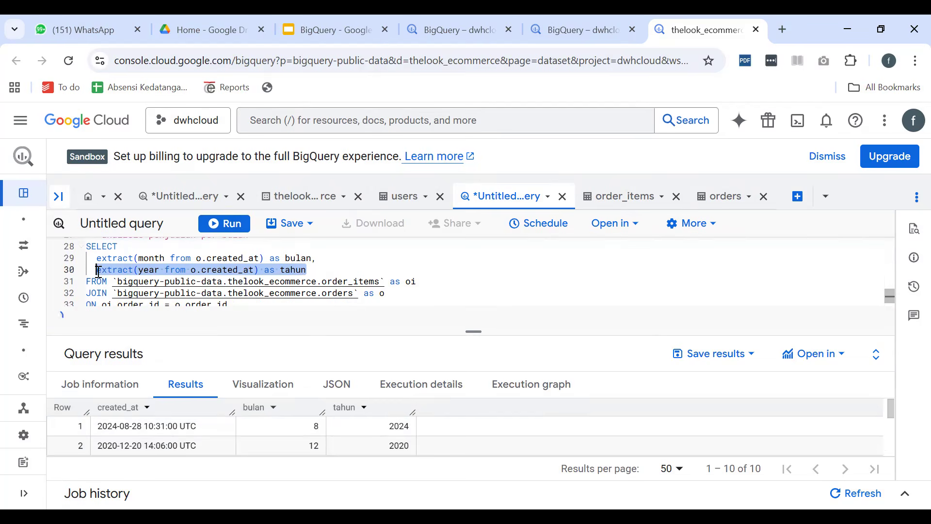
key("BackSpace")
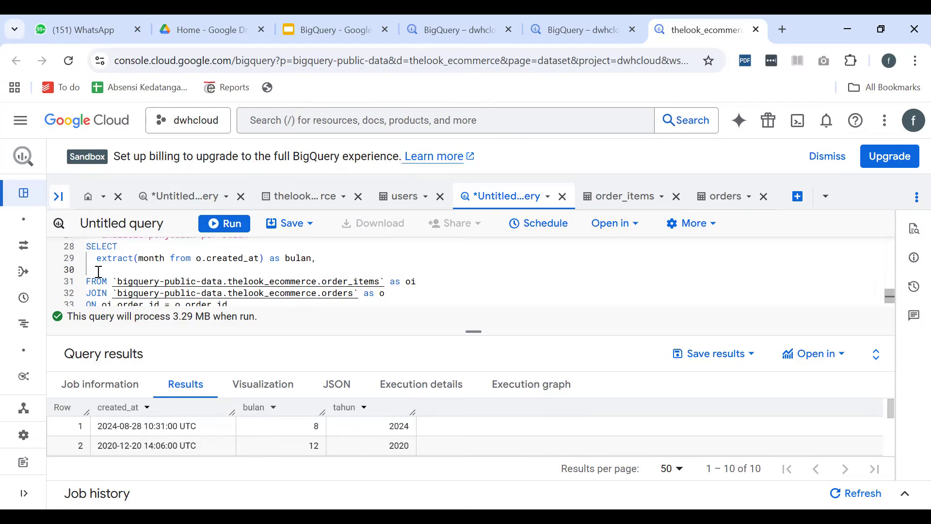
Copy sum(oi.sale_price) as total_pendapatan from the commented product query into the monthly query, below the bulan expression
scroll(99, 271, "up", 1)
scroll(99, 272, "up", 4)
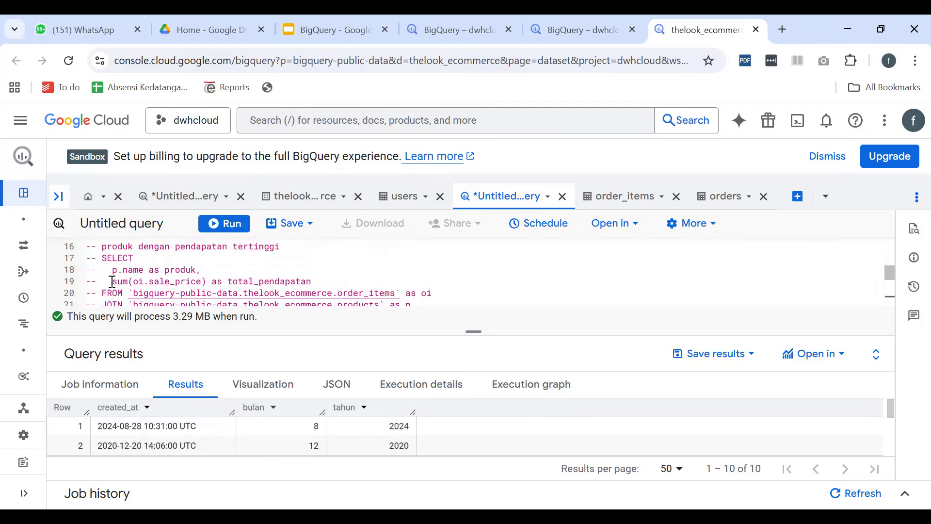
left_click_drag(113, 281, 311, 282)
key("ctrl+c")
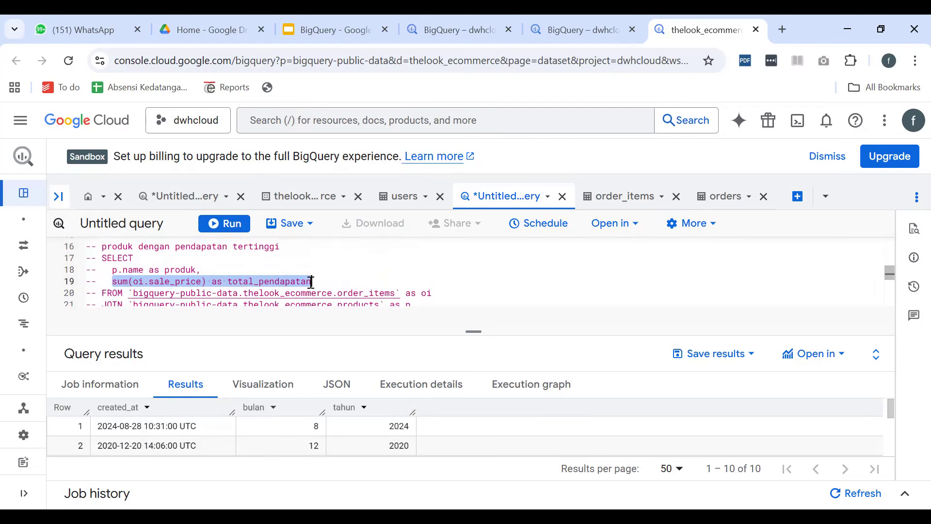
key("ctrl+Return")
scroll(311, 282, "down", 4)
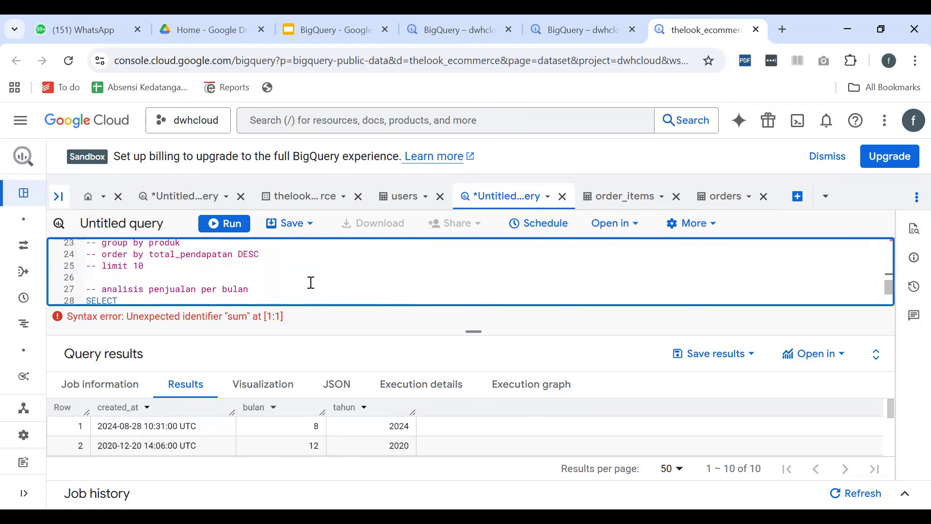
left_click(249, 293)
key("ctrl+v")
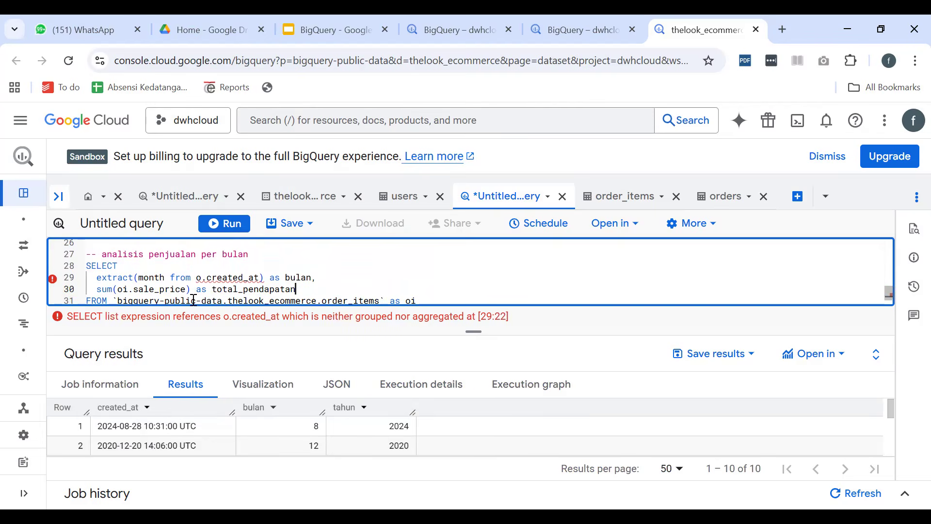
Replace the limit 10 clause under the join condition of the monthly query with group by bulan
scroll(193, 300, "down", 1)
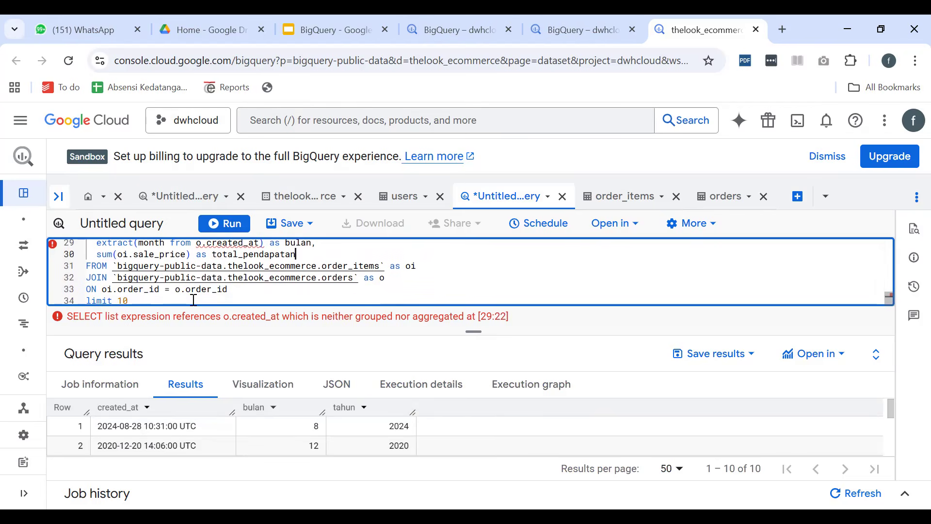
left_click(233, 290)
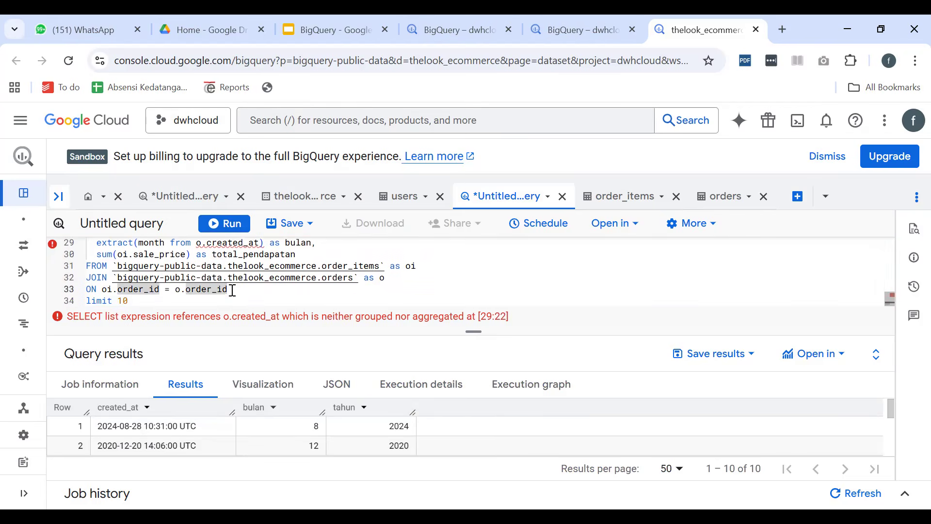
key("Return")
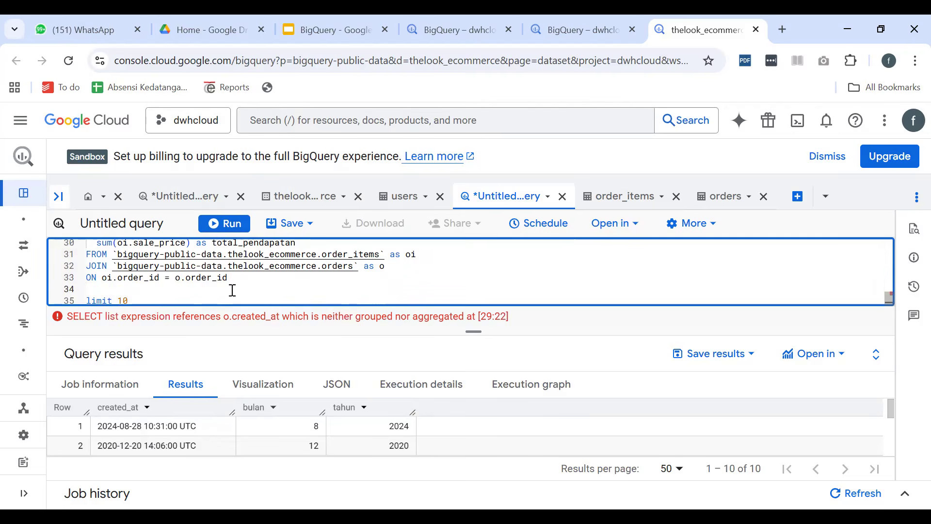
key("shift+Down")
key("shift+Down")
key("BackSpace")
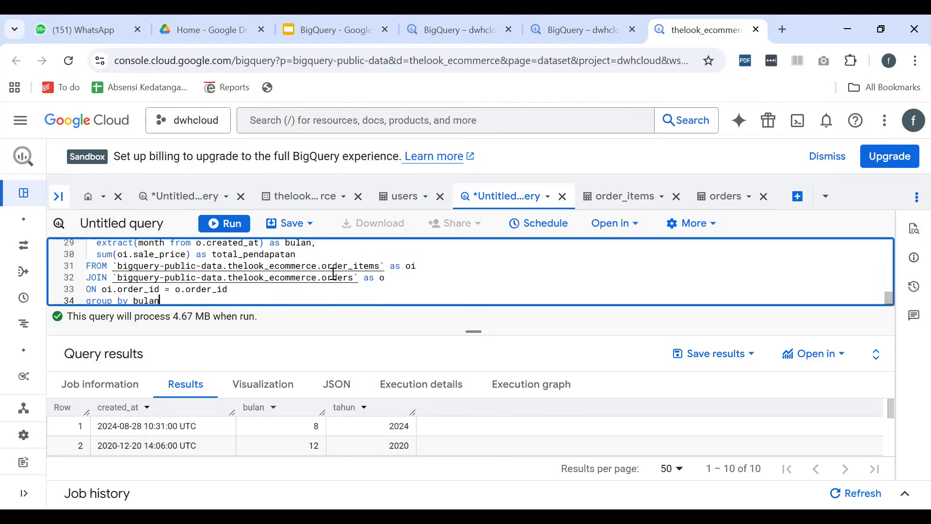
Review the month and sum expressions and compare the monthly query's grouping with group by produk in the product query
scroll(320, 282, "up", 1)
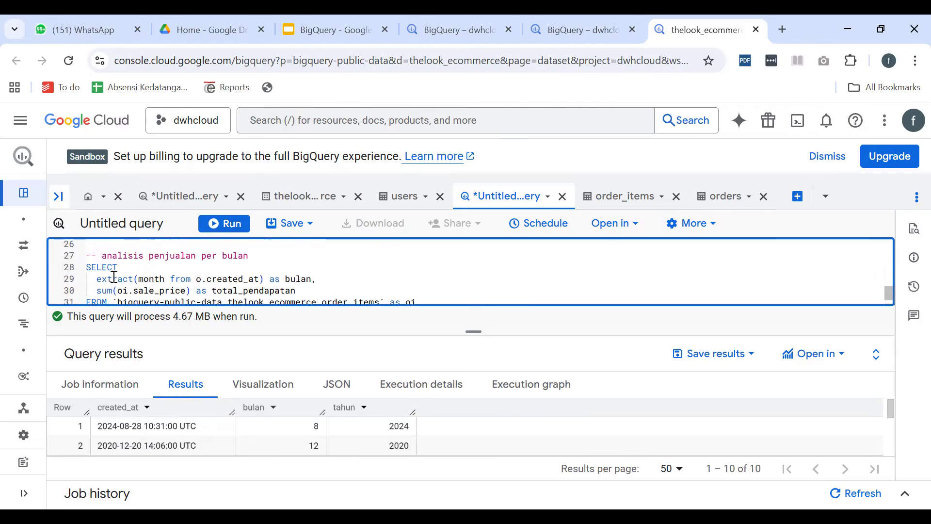
left_click_drag(116, 278, 184, 276)
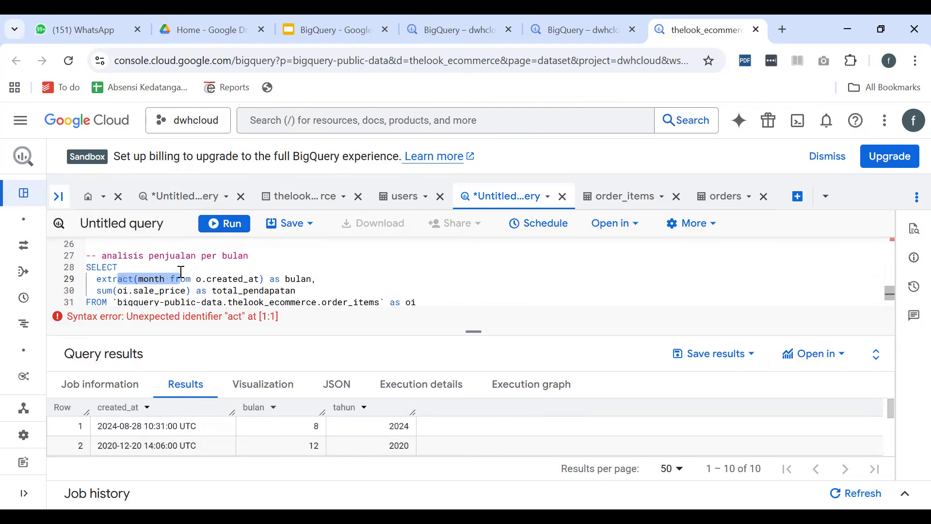
left_click_drag(123, 292, 185, 291)
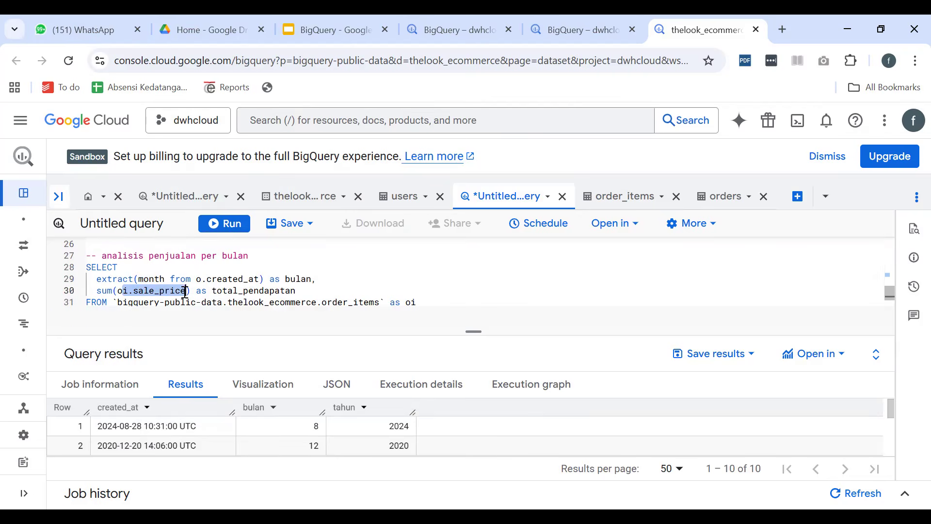
scroll(307, 292, "up", 2)
scroll(305, 280, "down", 3)
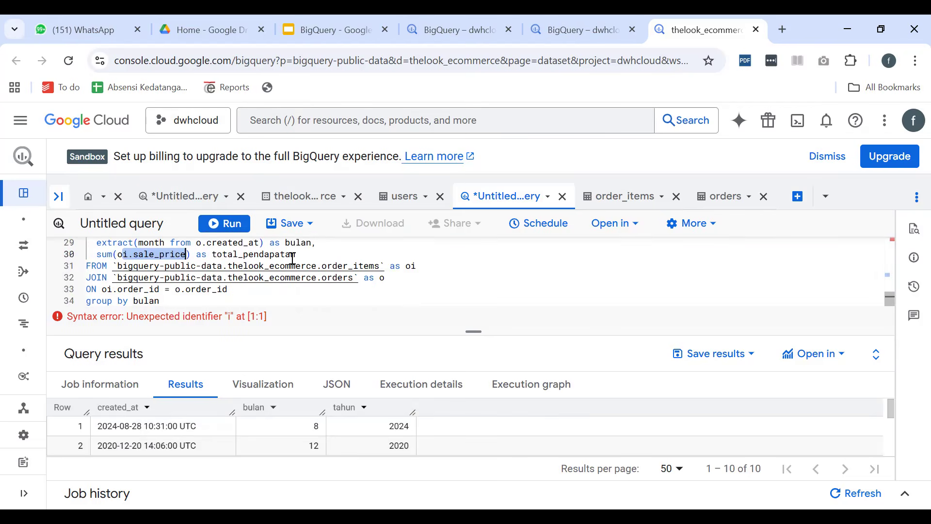
scroll(291, 258, "up", 5)
scroll(253, 264, "down", 1)
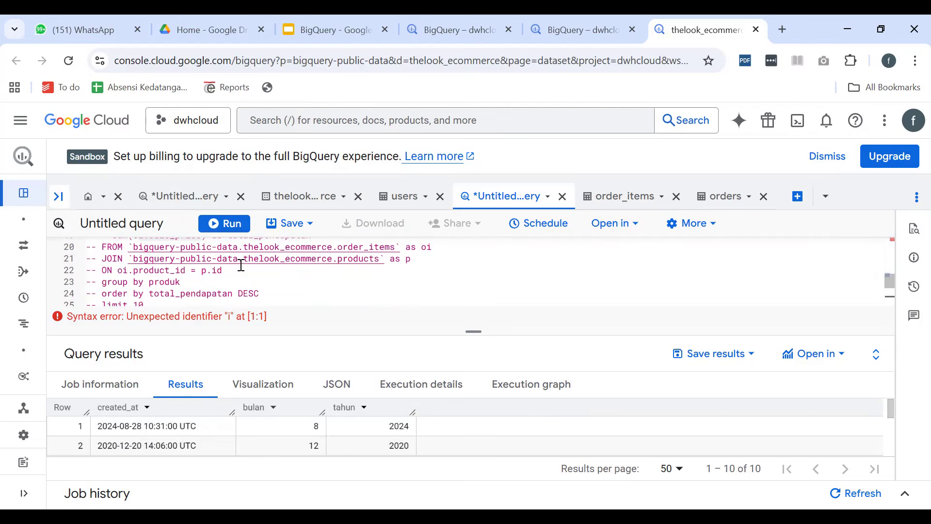
left_click_drag(143, 282, 182, 280)
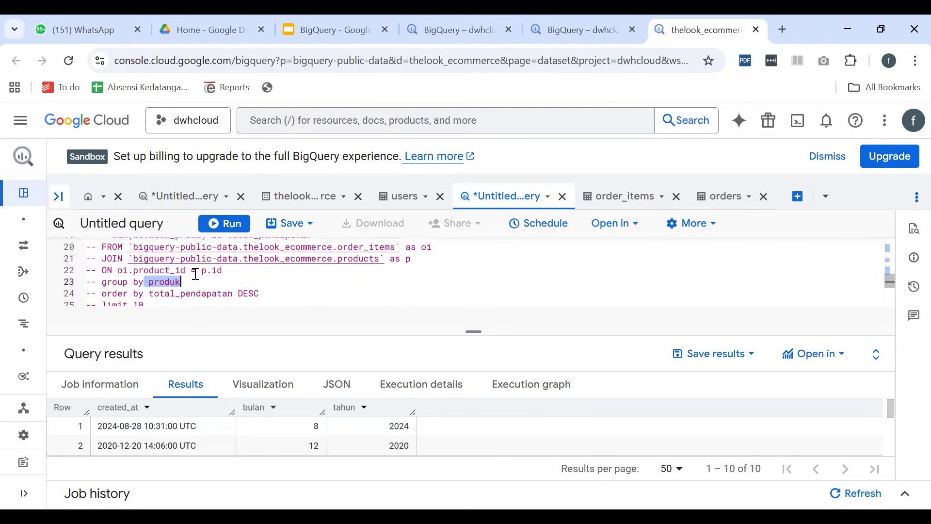
scroll(244, 265, "down", 3)
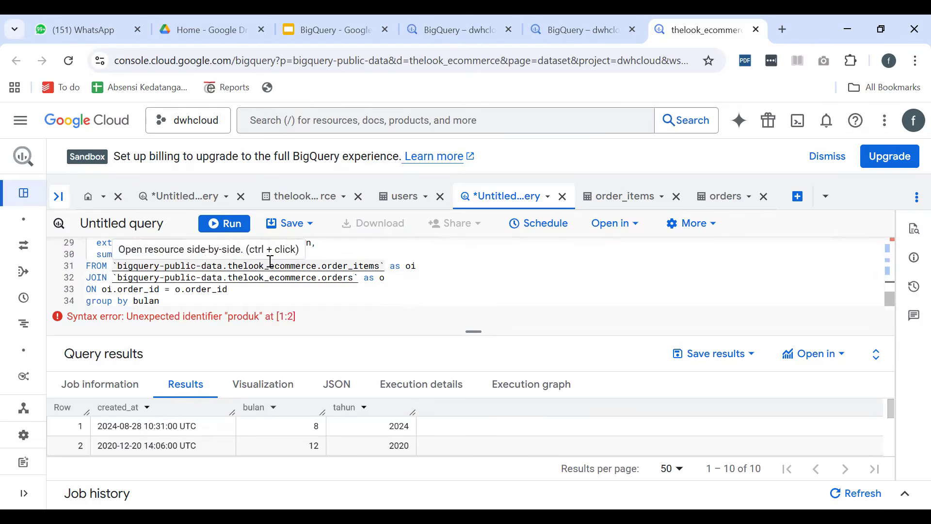
scroll(336, 253, "up", 1)
left_click_drag(312, 280, 95, 280)
scroll(172, 277, "down", 1)
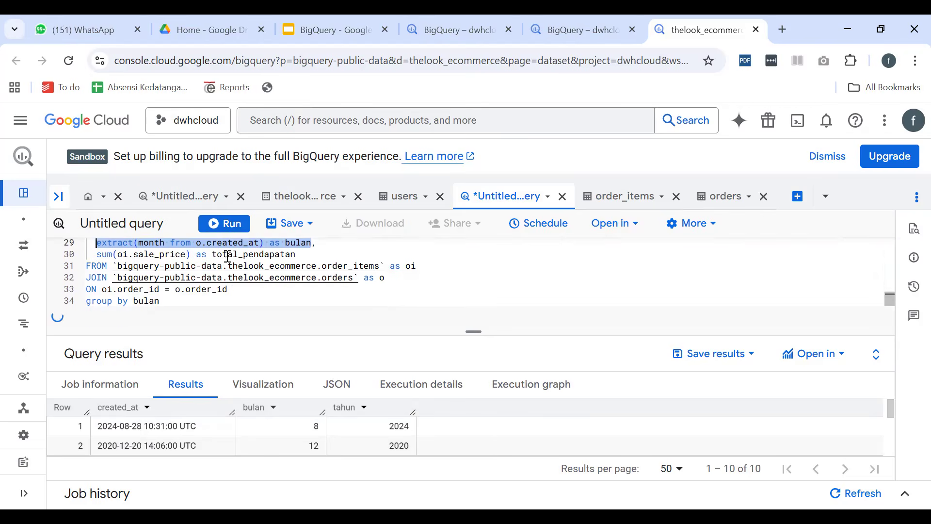
Run the full monthly query with nothing highlighted and look through the bulan and total_pendapatan rows
left_click(215, 225)
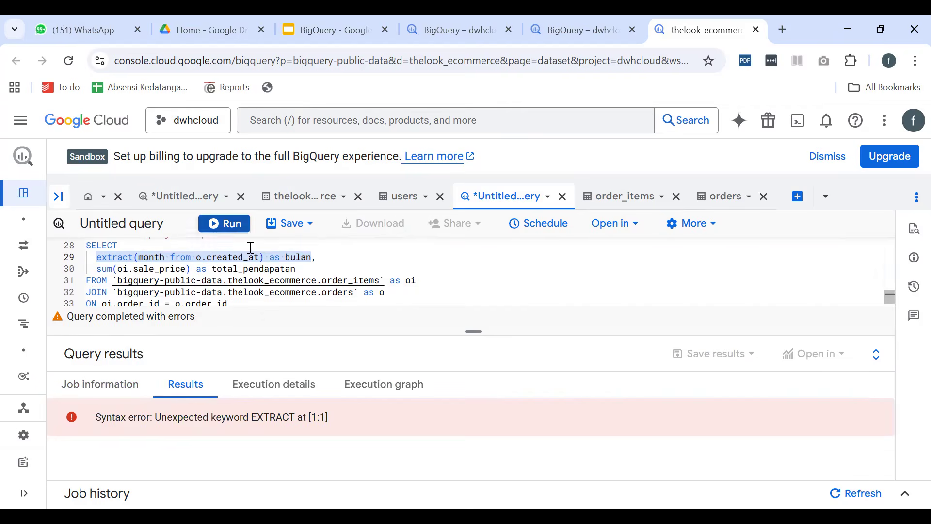
left_click(266, 304)
left_click(229, 228)
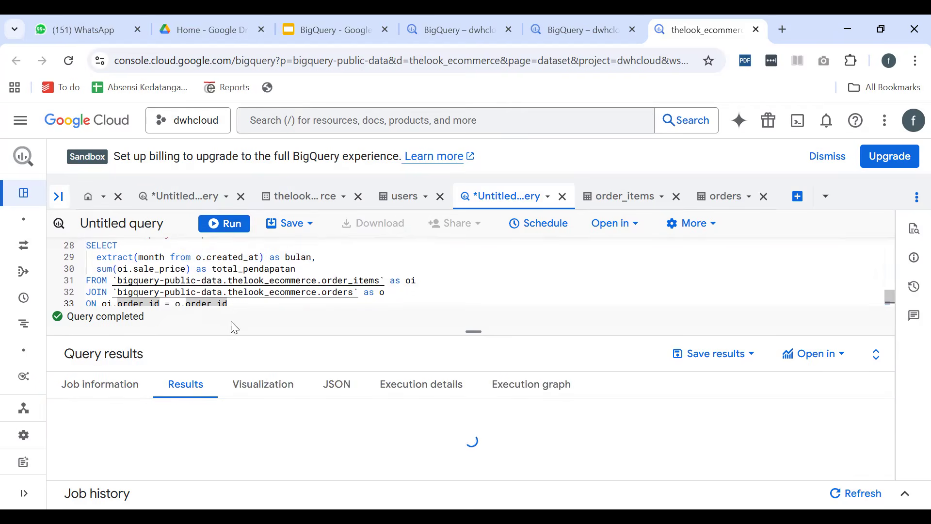
scroll(165, 439, "down", 5)
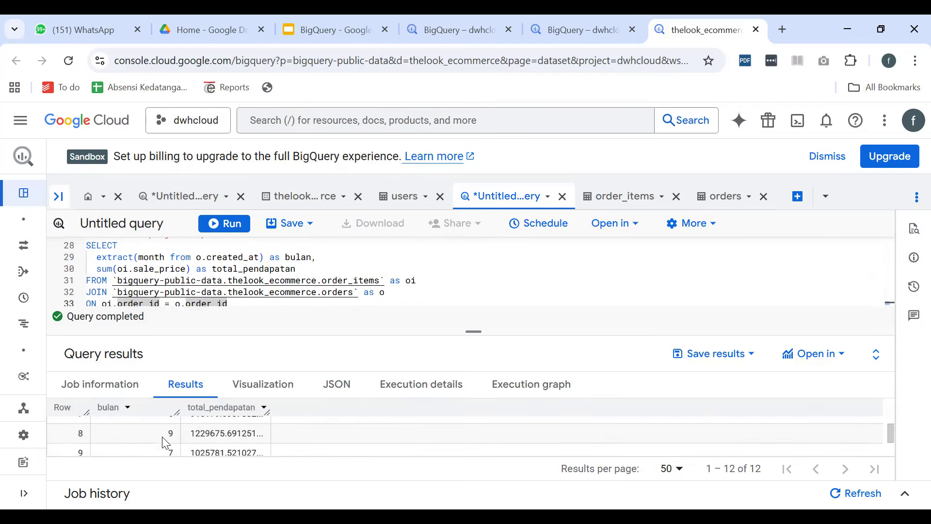
scroll(172, 442, "up", 5)
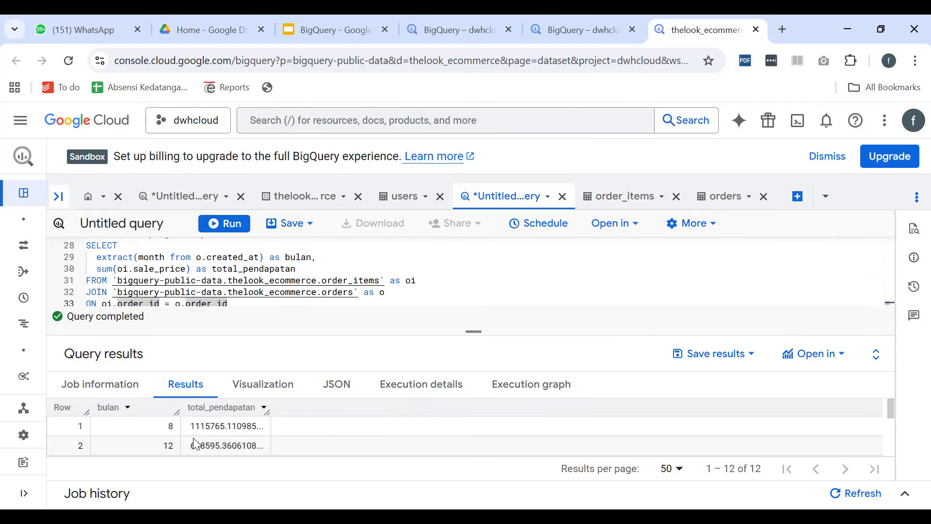
scroll(196, 444, "down", 5)
scroll(85, 444, "up", 5)
scroll(89, 443, "down", 5)
scroll(262, 443, "up", 5)
Show the query results as a chart of total_pendapatan by bulan and enlarge the results area
left_click(262, 384)
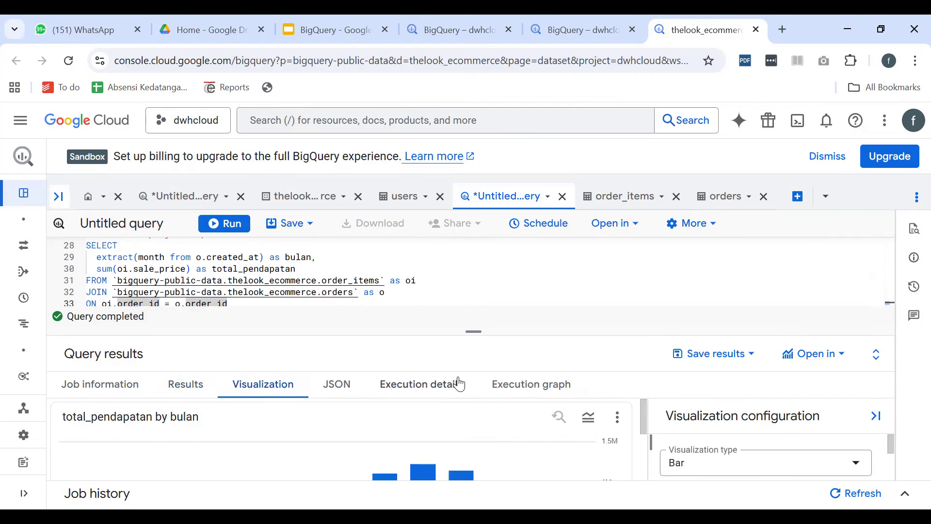
left_click_drag(473, 331, 487, 252)
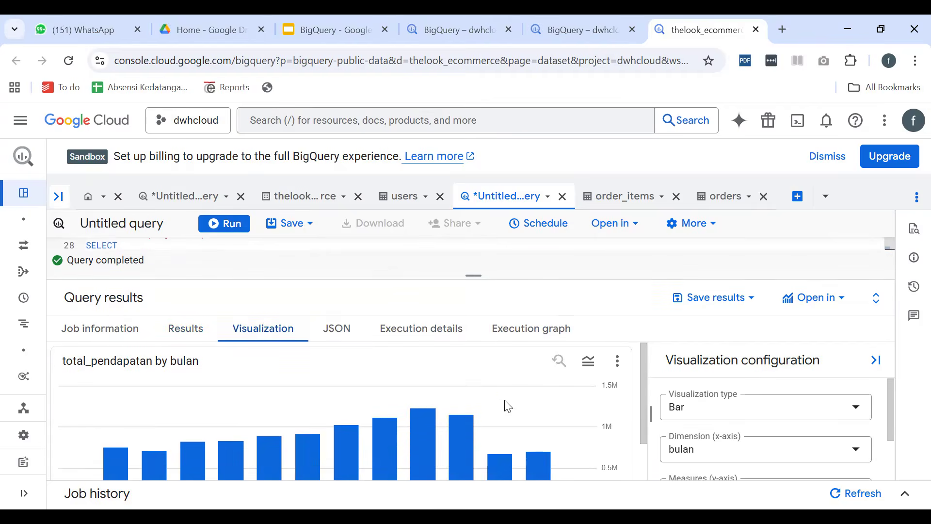
scroll(394, 442, "down", 1)
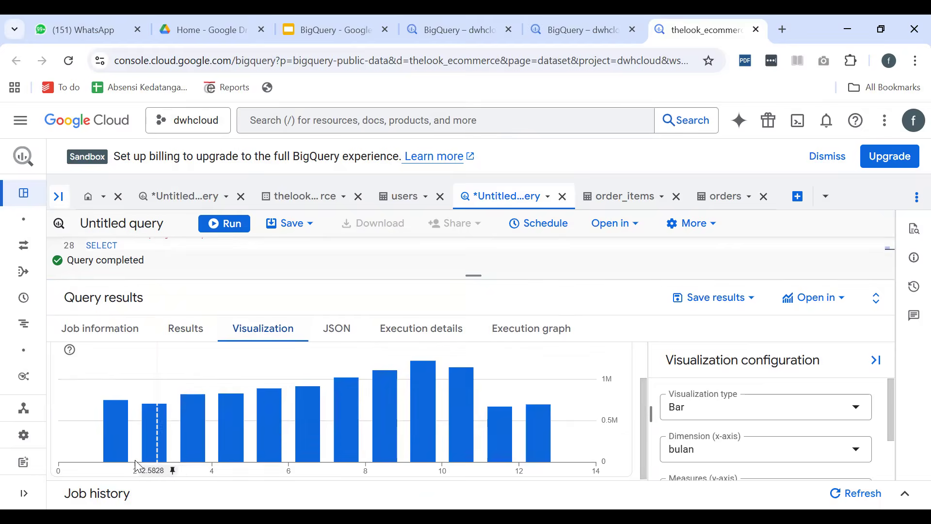
Try the Line visualization type on the monthly revenue chart and return it to Bar
left_click(713, 413)
left_click(708, 329)
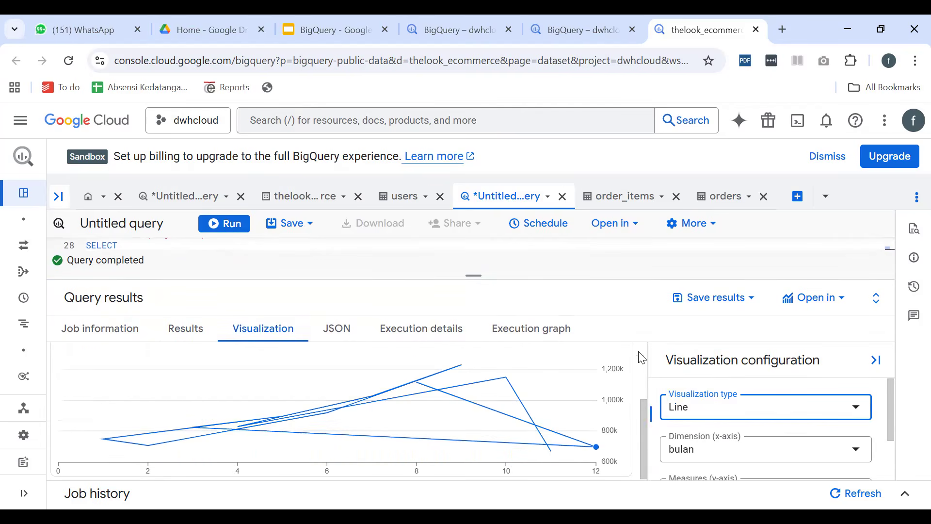
left_click(713, 412)
left_click(699, 352)
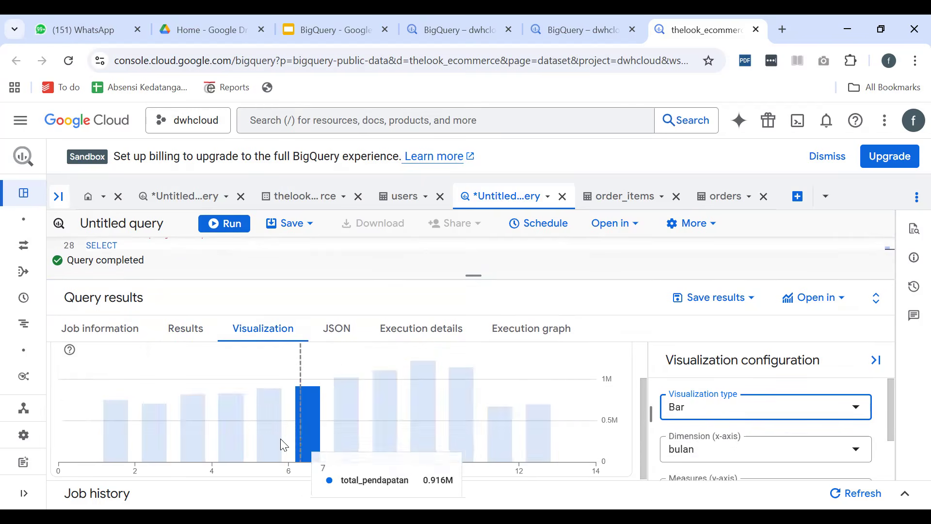
Enlarge the query editor and add order by bulan after the group by clause of the monthly query
left_click_drag(474, 275, 474, 443)
left_click(181, 416)
key("Return")
type("order")
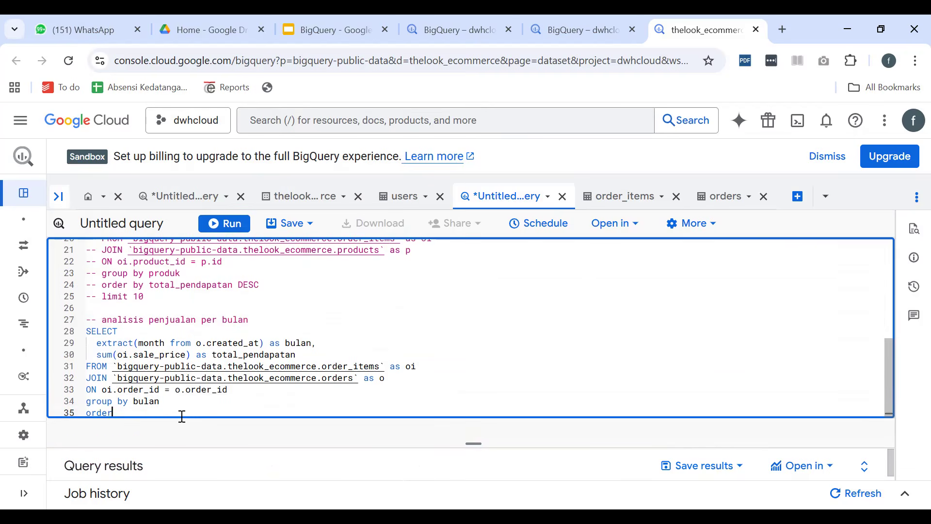
type(" by bulan")
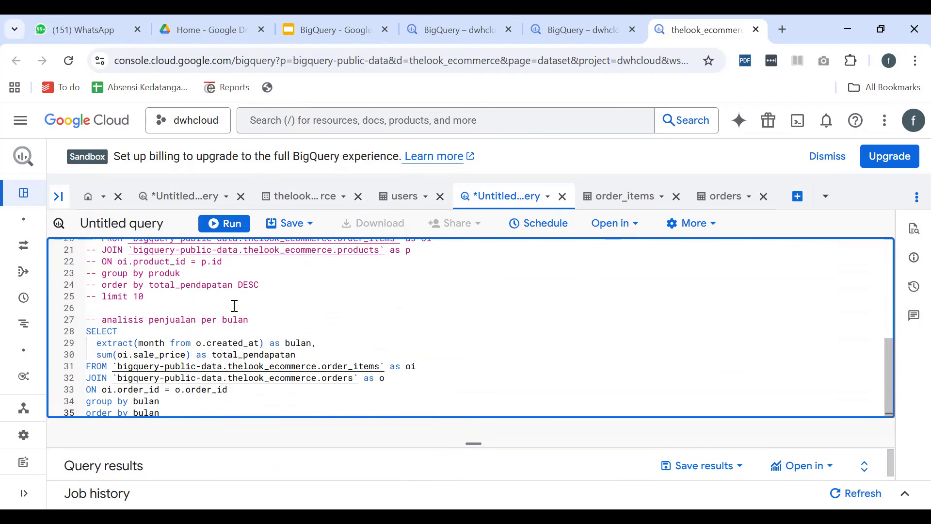
Run the query with the new ordering clause and set the chart's visualization type to Line
left_click(230, 227)
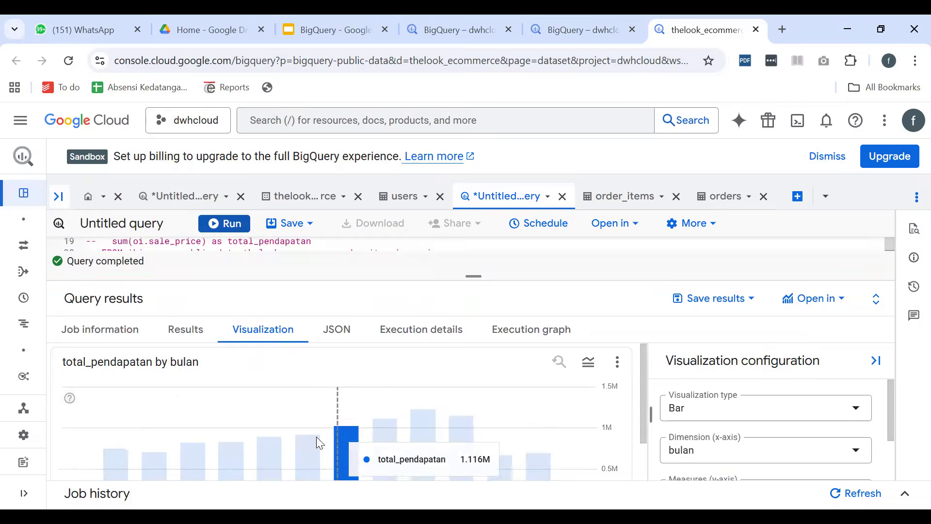
left_click(749, 412)
left_click(704, 335)
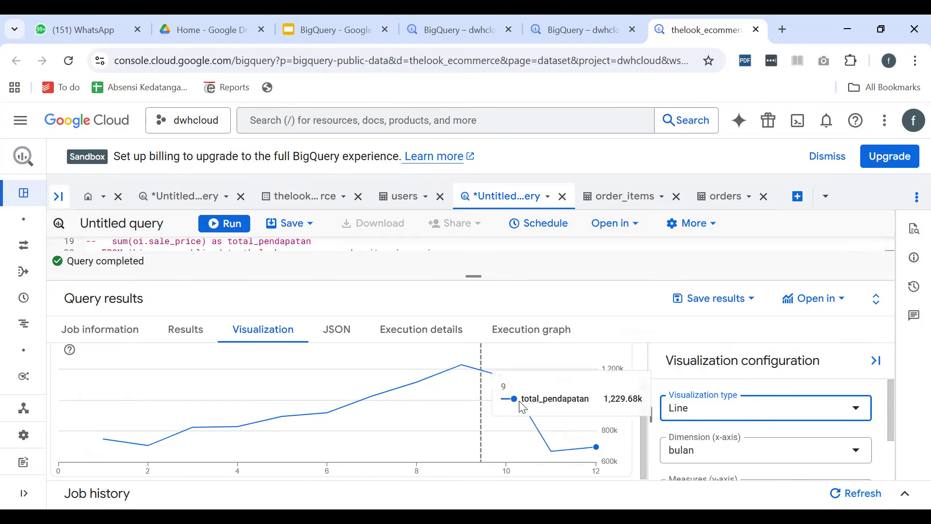
Look at the export destinations for saving the query results and the options for opening the query elsewhere
left_click(764, 305)
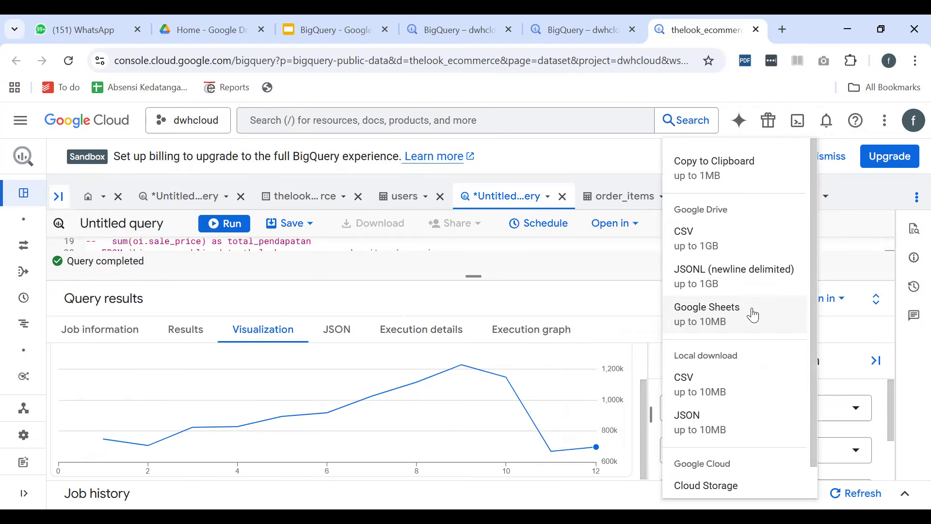
left_click(824, 225)
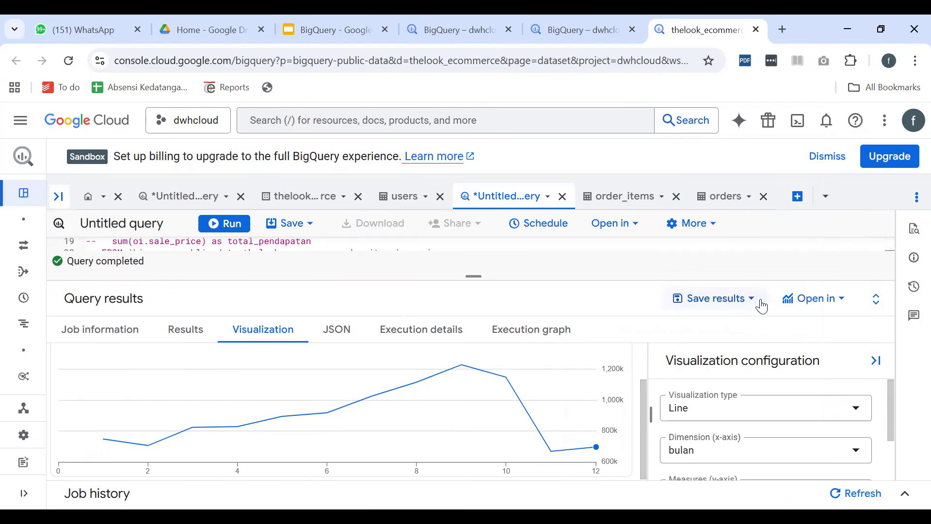
left_click(633, 225)
left_click(499, 266)
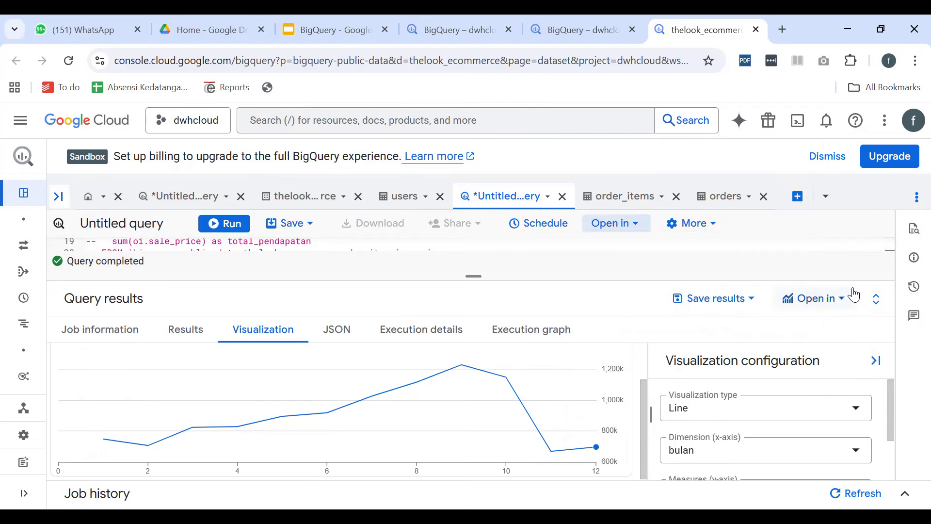
Show the monthly revenue results as a table and open them in Looker Studio
mouse_move(541, 411)
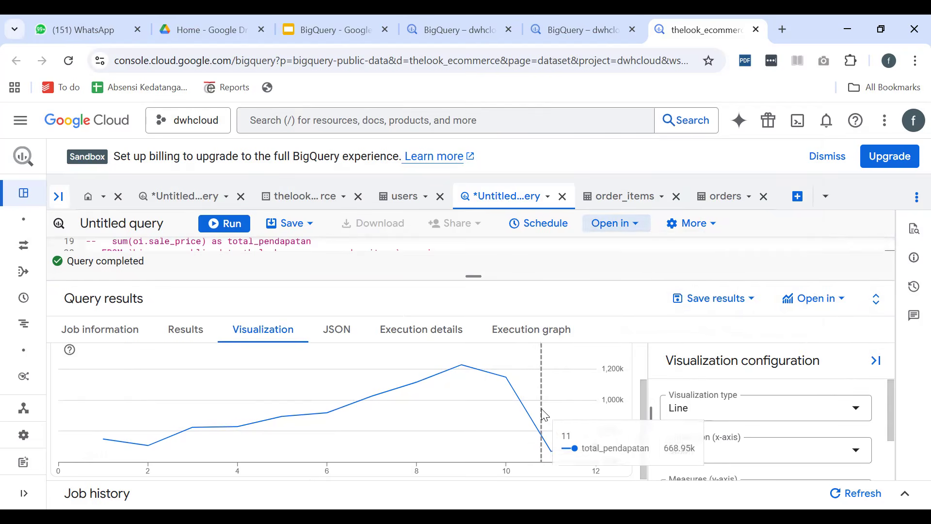
left_click(180, 335)
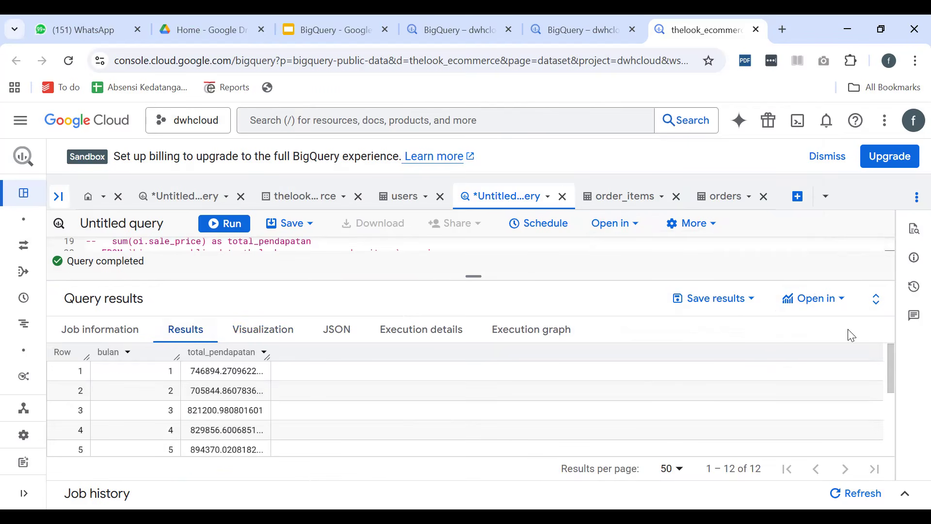
left_click(845, 296)
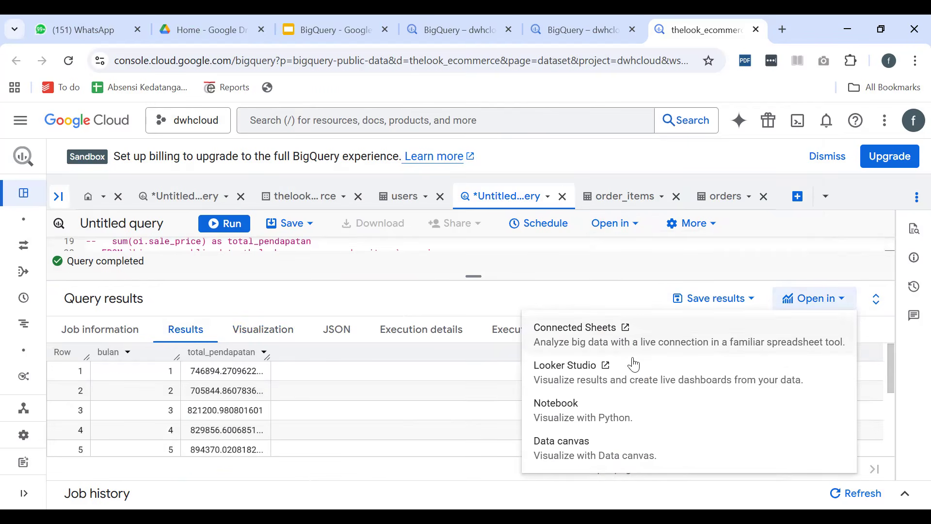
left_click(573, 375)
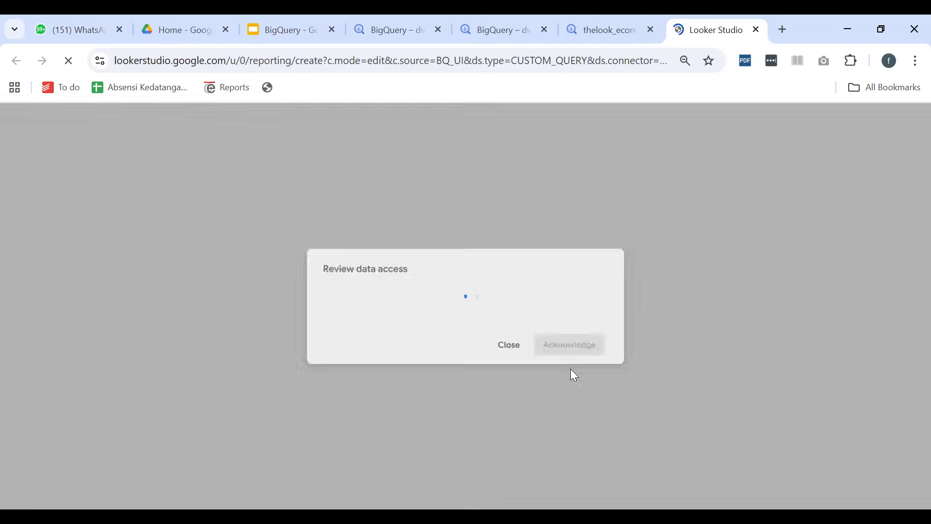
Acknowledge the report's data access review, allow the consent request, and look over the Looker Studio report's table and bar chart
scroll(560, 376, "down", 10)
scroll(548, 375, "up", 5)
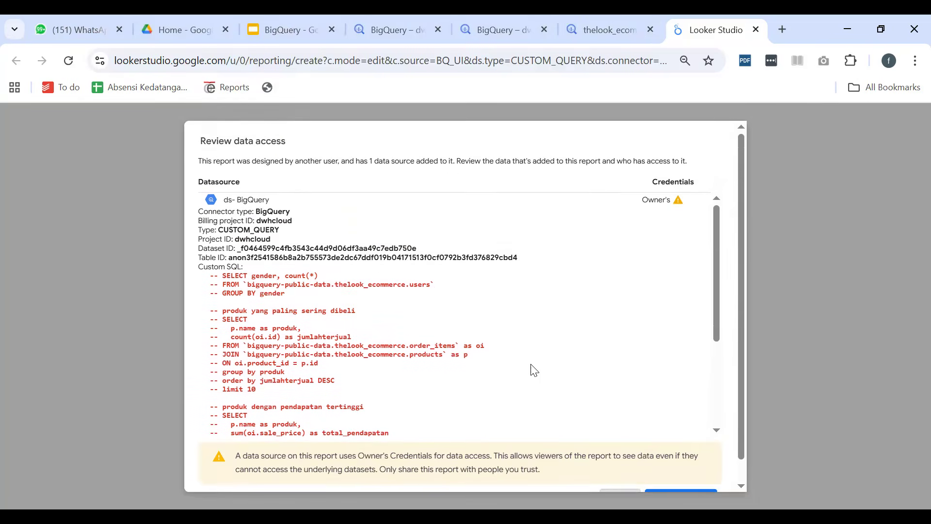
left_click_drag(280, 161, 536, 173)
scroll(589, 277, "down", 3)
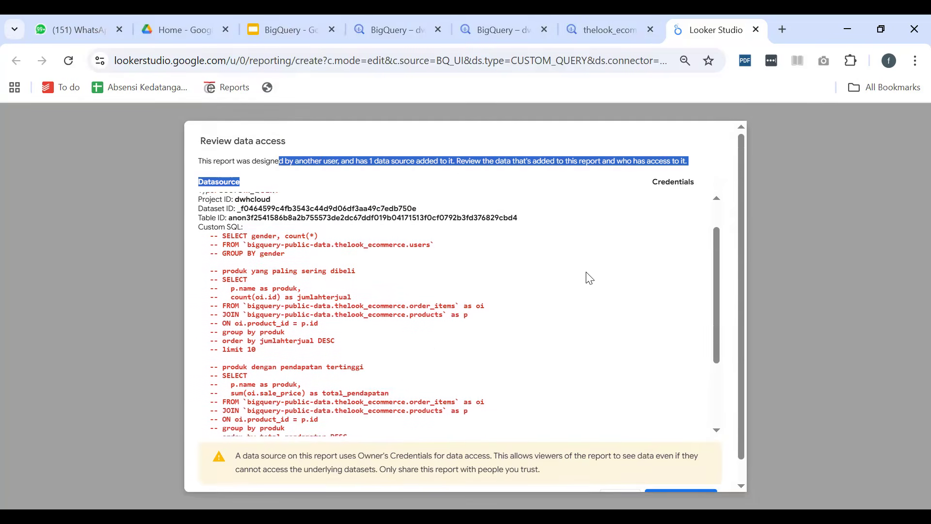
scroll(655, 399, "down", 1)
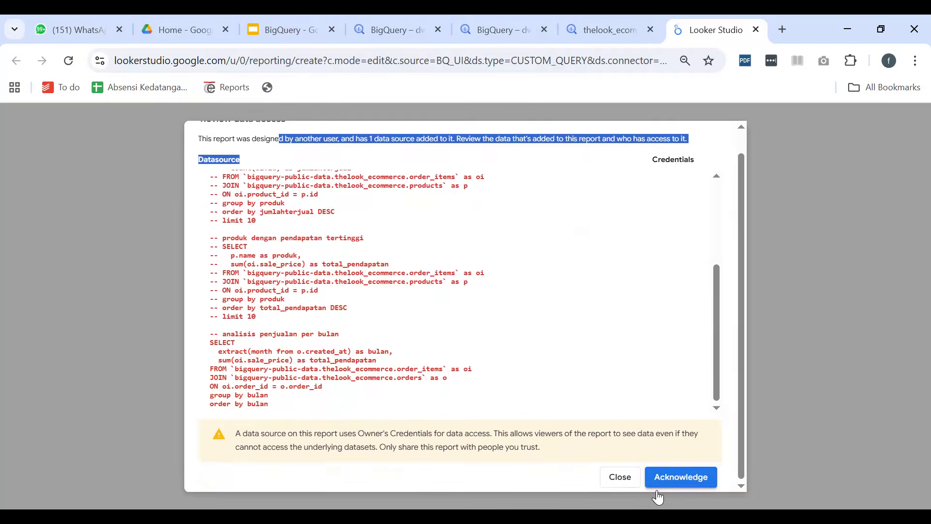
left_click(678, 482)
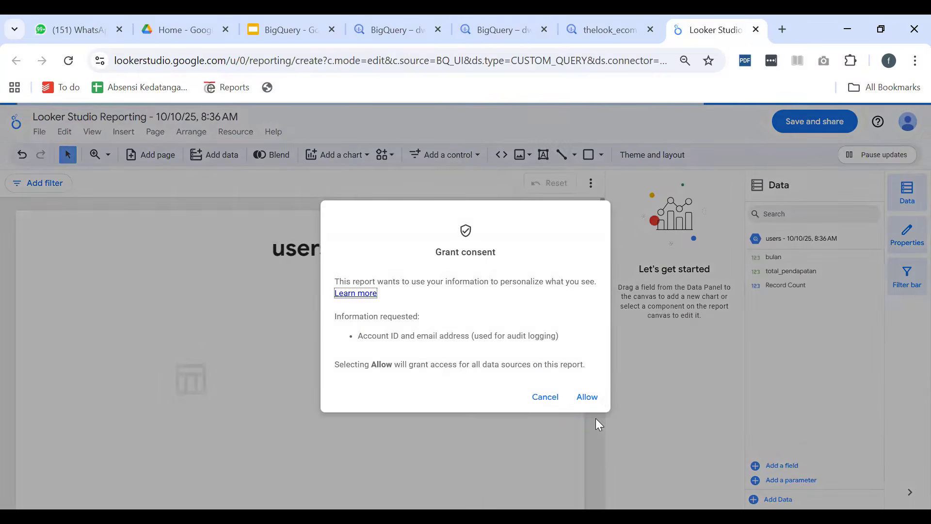
left_click(592, 398)
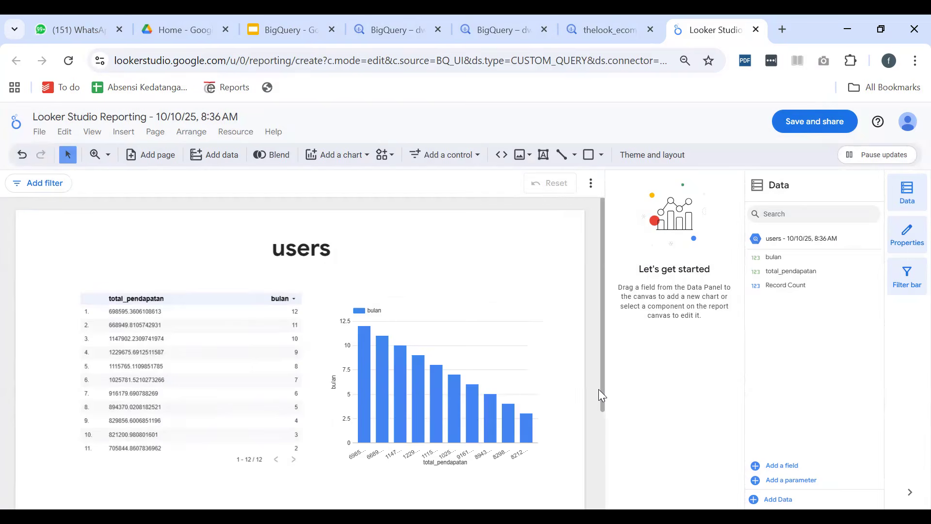
scroll(485, 405, "down", 3)
scroll(364, 349, "up", 3)
scroll(291, 330, "down", 3)
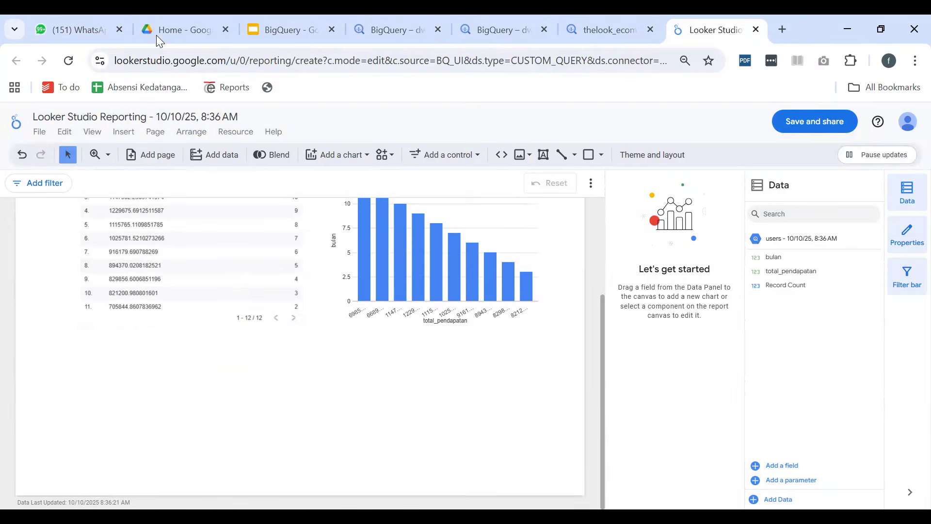
scroll(371, 344, "up", 3)
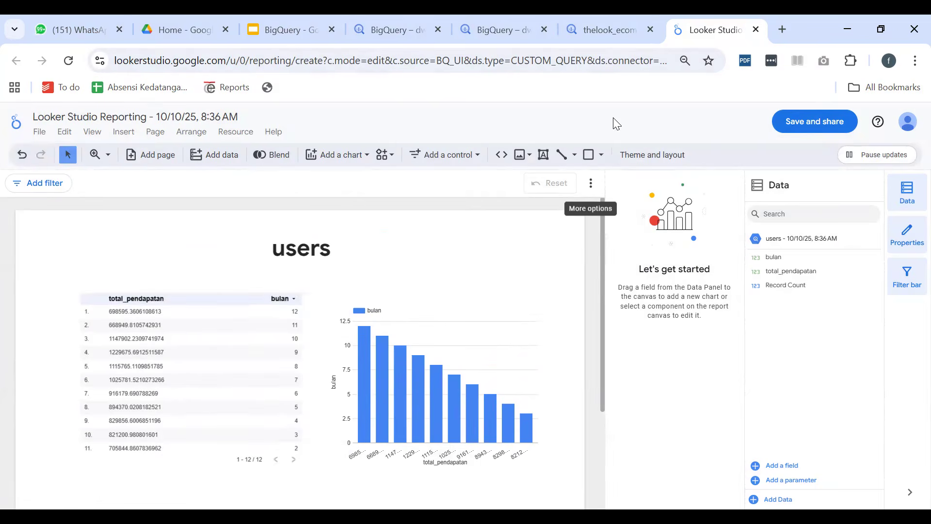
Switch back to the BigQuery thelook_ecommerce query, enlarge the editor and review the commented queries and the monthly sales query
left_click(612, 39)
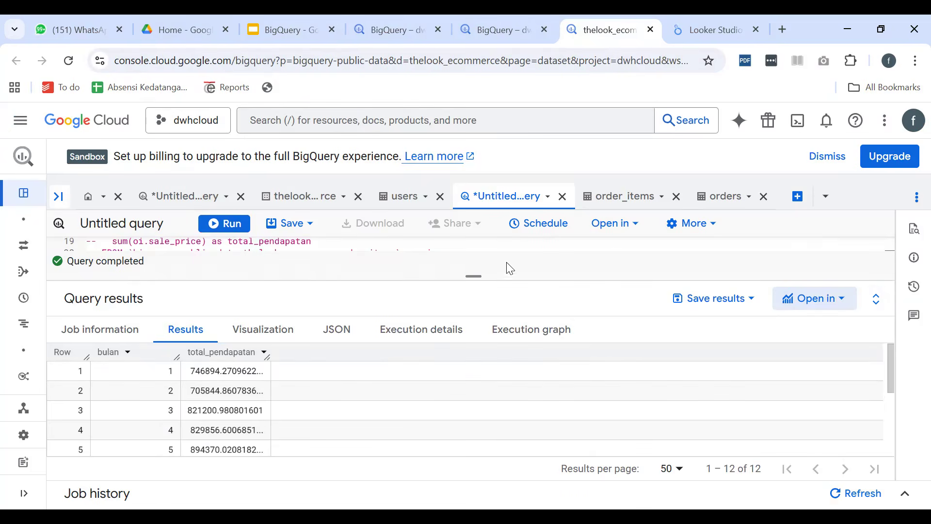
left_click_drag(474, 275, 474, 381)
scroll(392, 308, "up", 4)
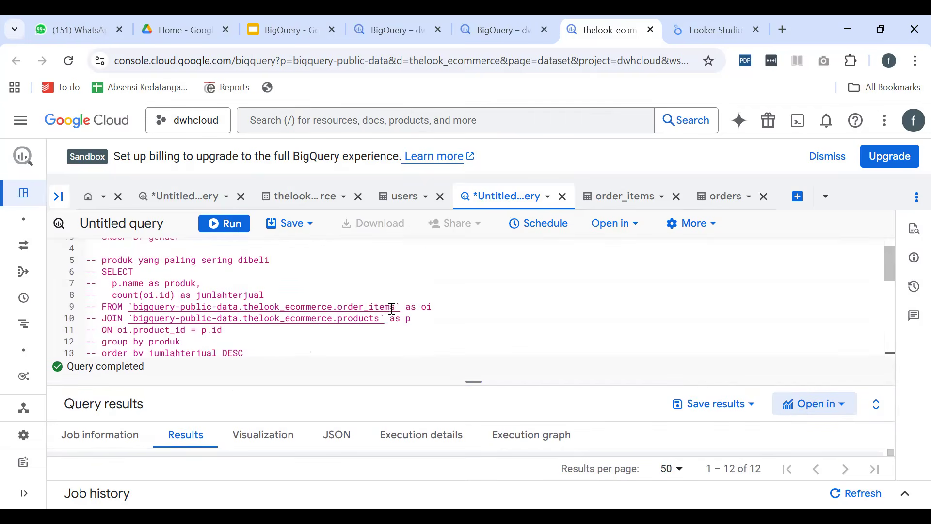
scroll(392, 308, "up", 2)
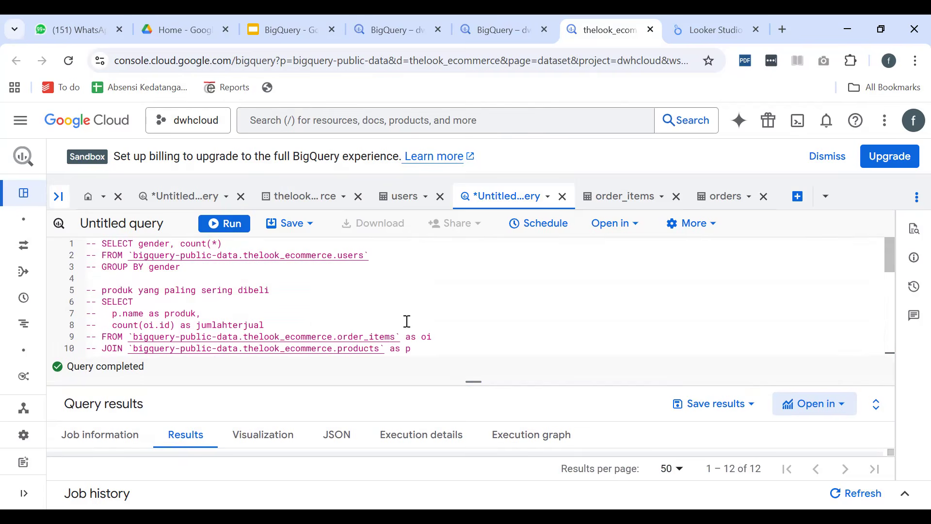
scroll(407, 321, "down", 3)
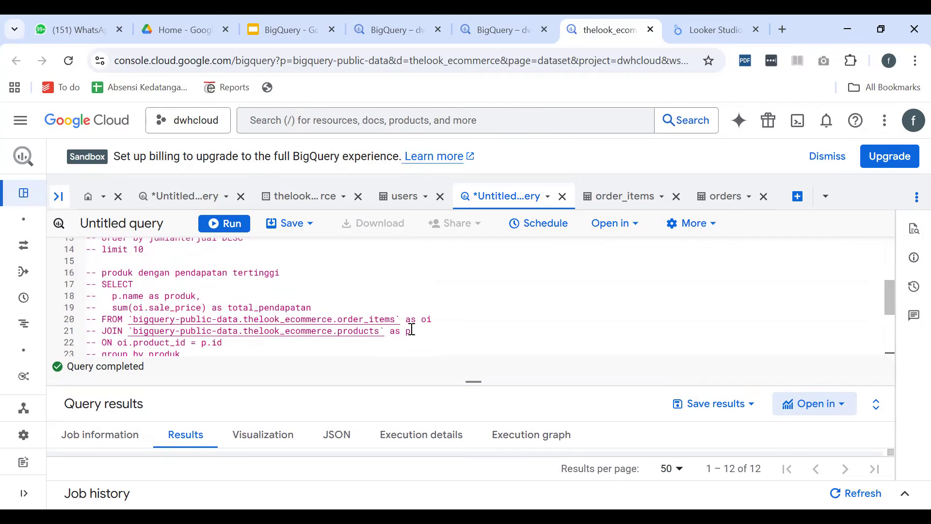
scroll(411, 328, "down", 2)
scroll(411, 329, "down", 1)
scroll(412, 328, "up", 5)
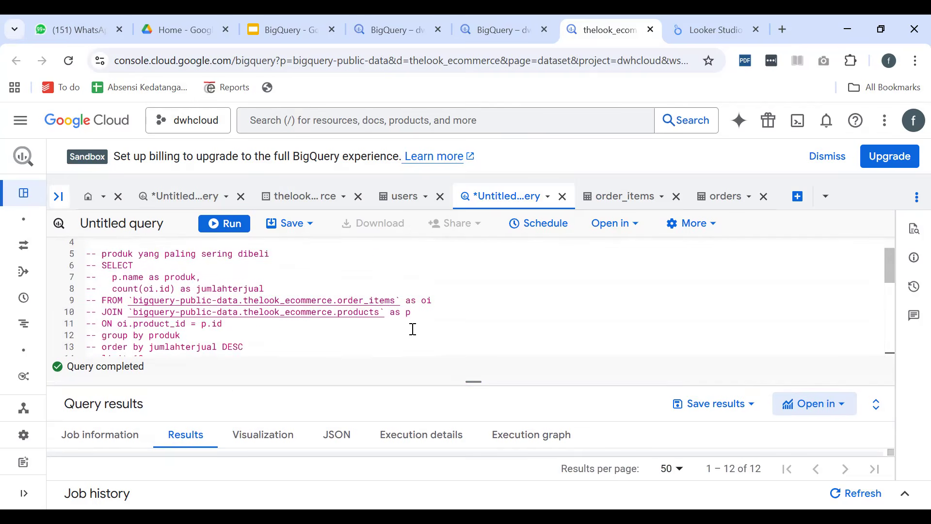
scroll(413, 332, "down", 5)
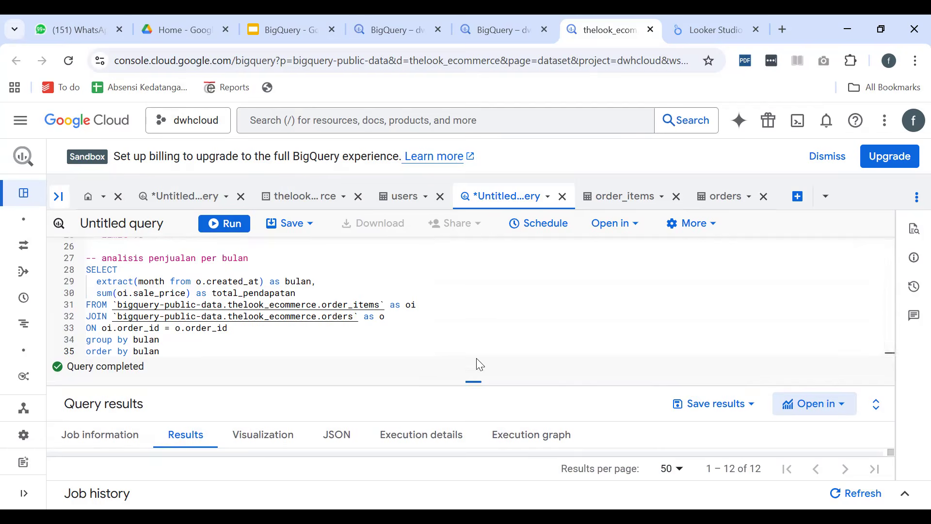
Enlarge the query results area and examine the peak of the total_pendapatan by bulan line chart
left_click_drag(474, 381, 497, 289)
left_click(234, 347)
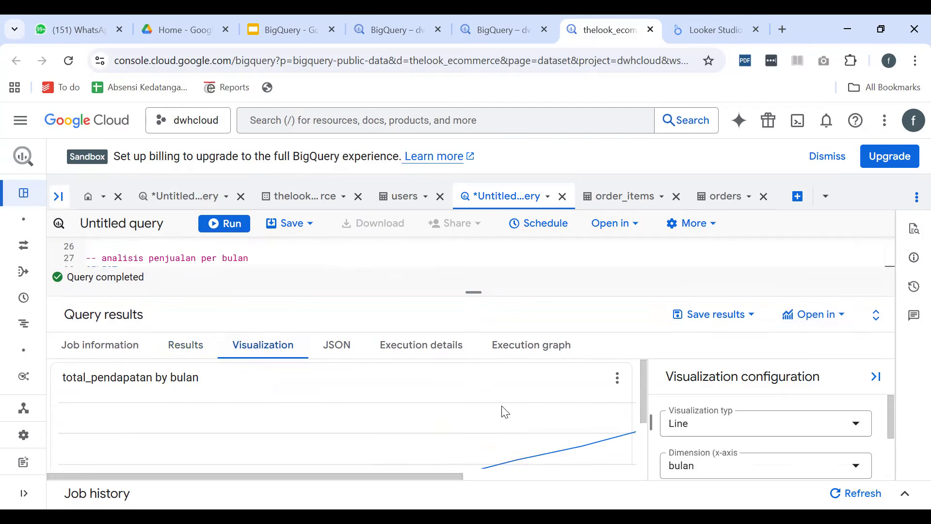
scroll(436, 431, "down", 3)
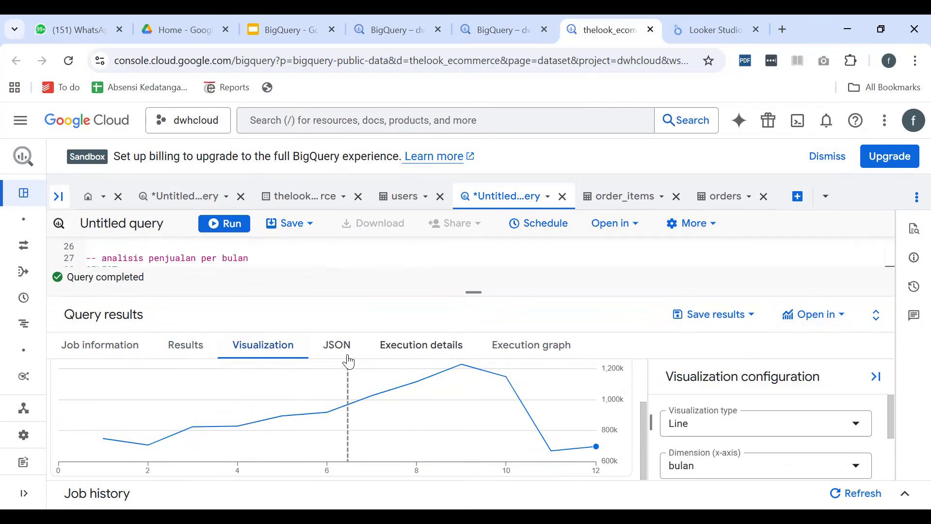
scroll(274, 261, "up", 5)
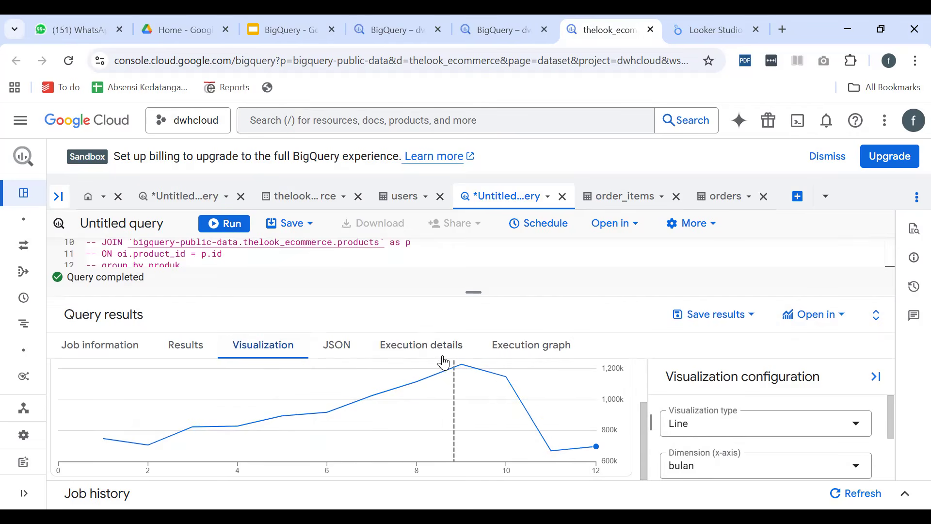
mouse_move(463, 373)
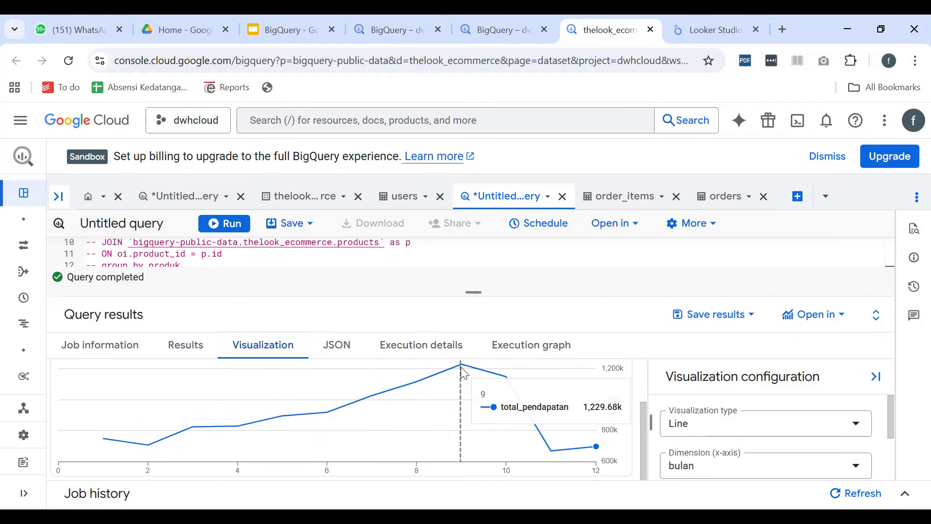